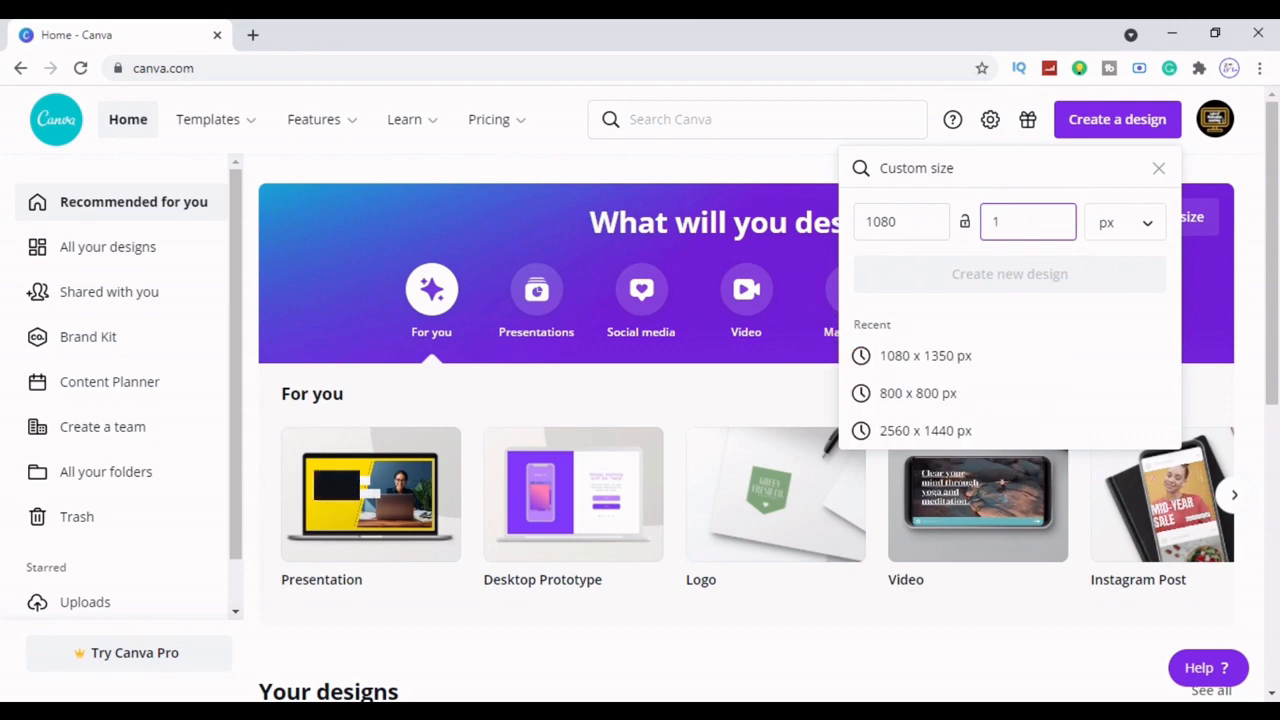
Create a new blank design sized 1080 × 1350 px
type("350")
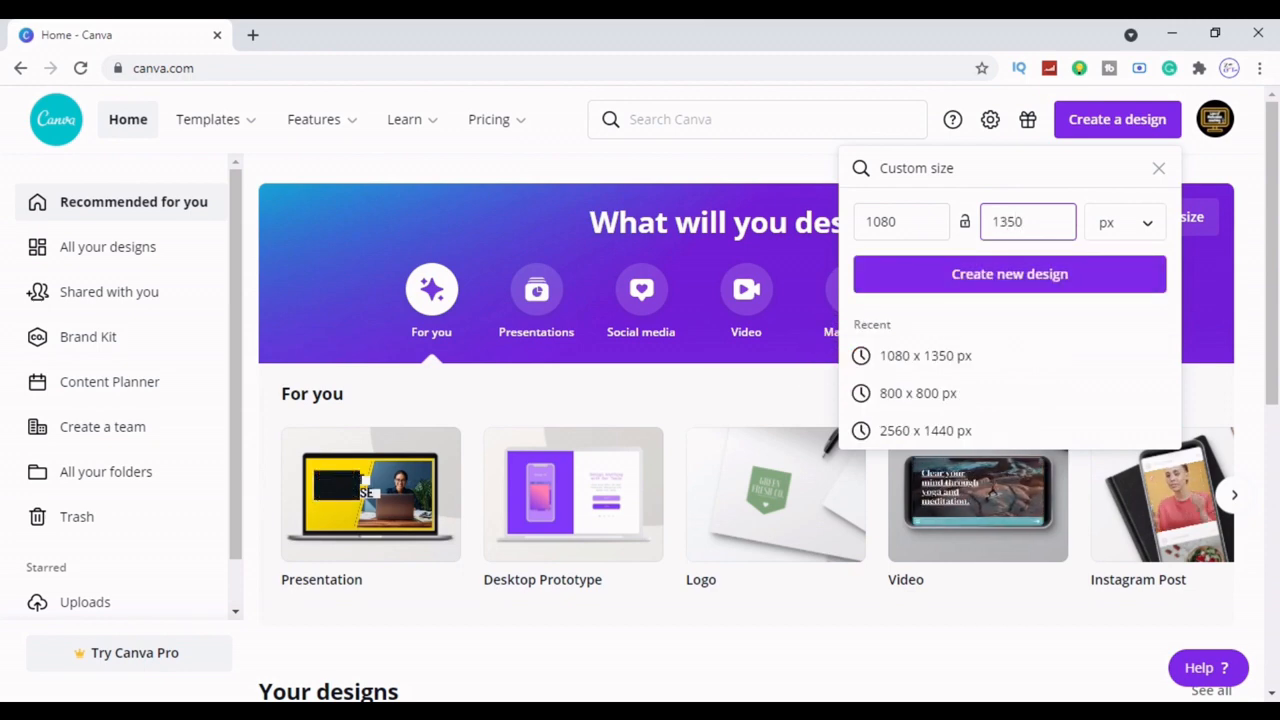
left_click(1018, 278)
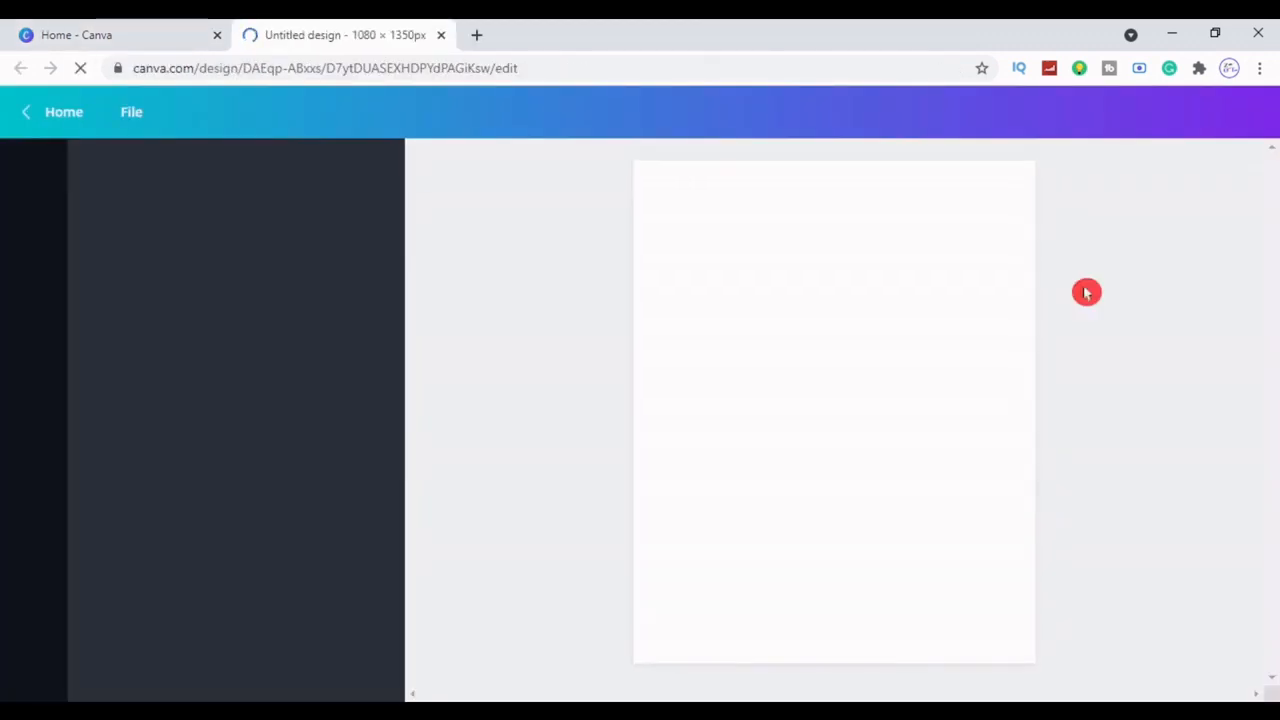
Search Elements for 'buildings' and set a glass office buildings photo as the page background
left_click(455, 321)
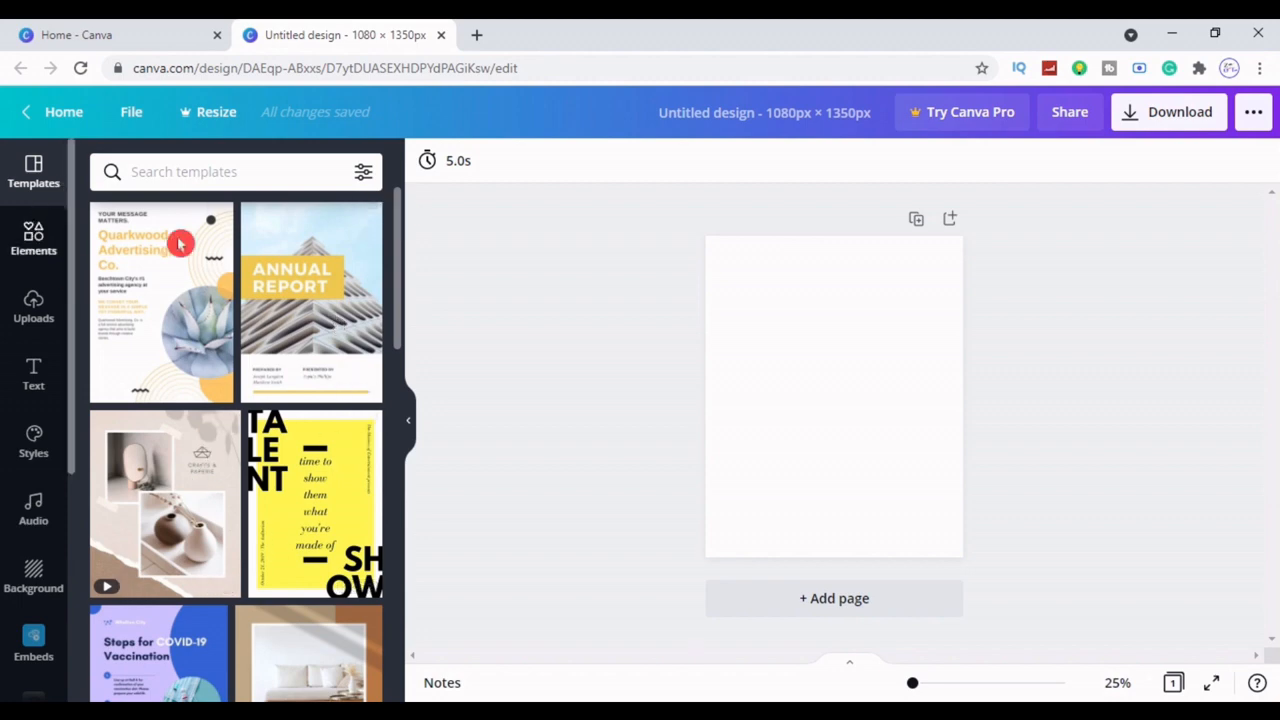
left_click(821, 405)
left_click(25, 245)
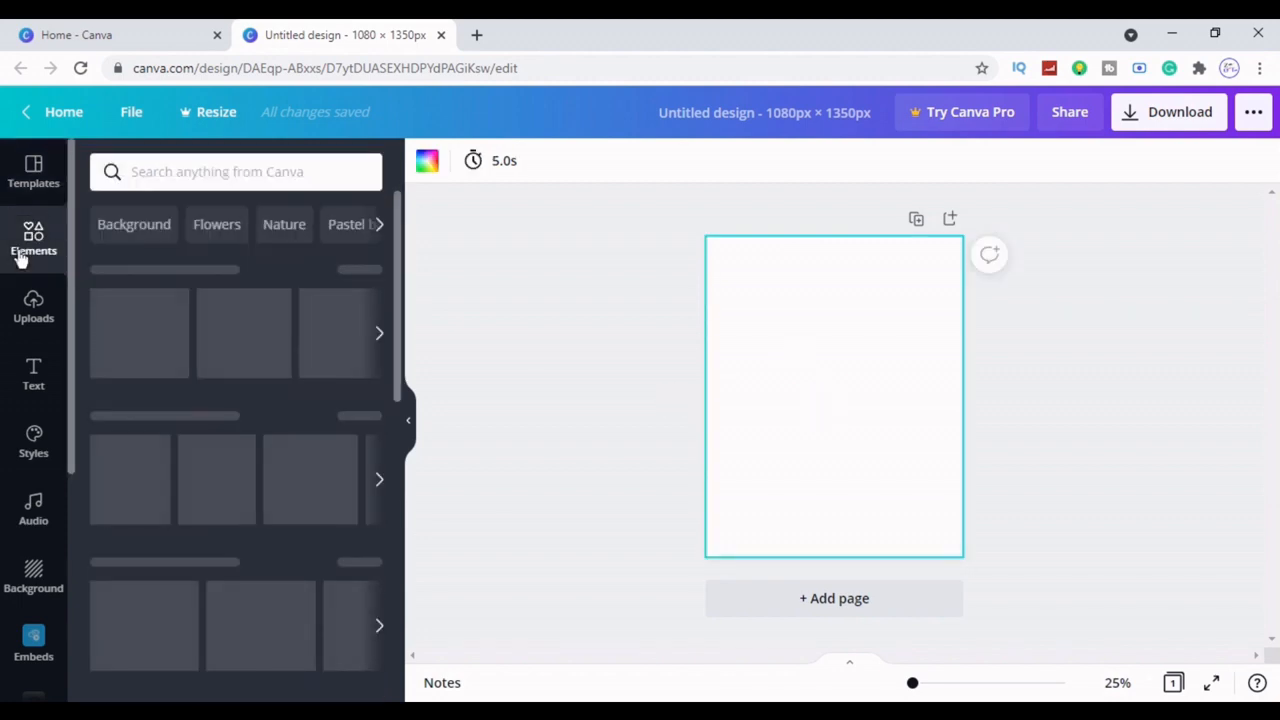
left_click(210, 171)
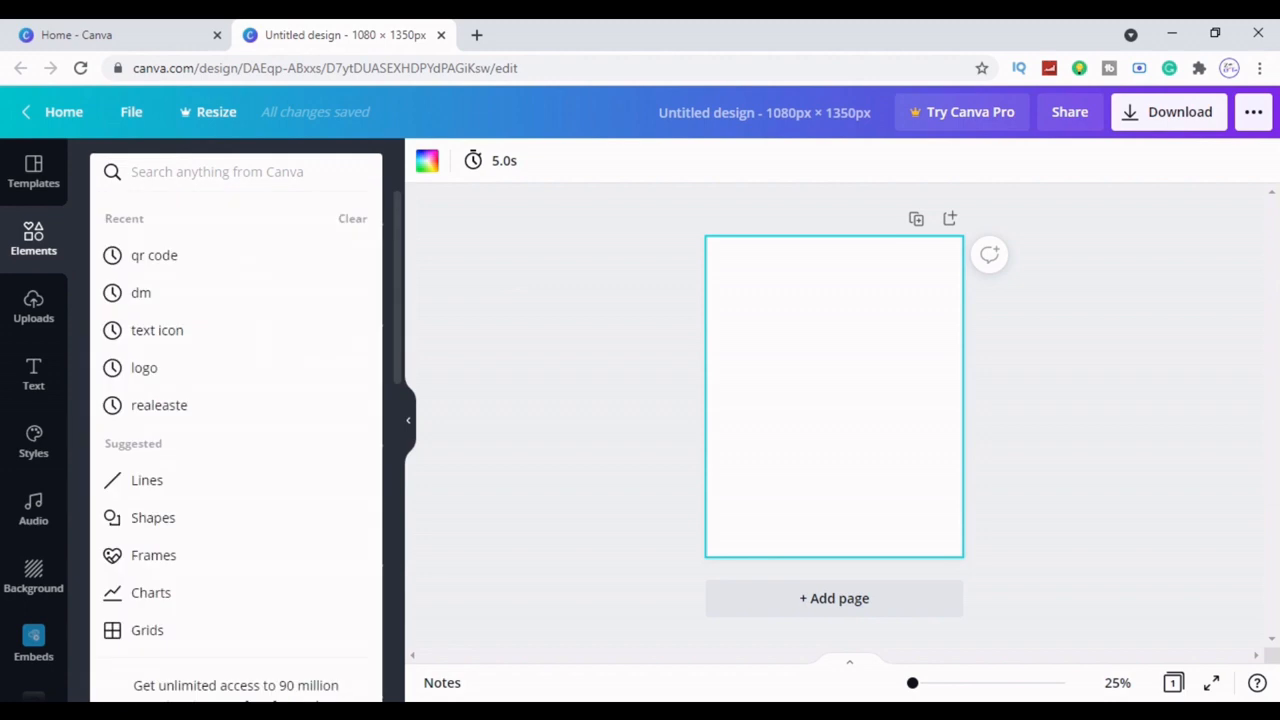
type("buil")
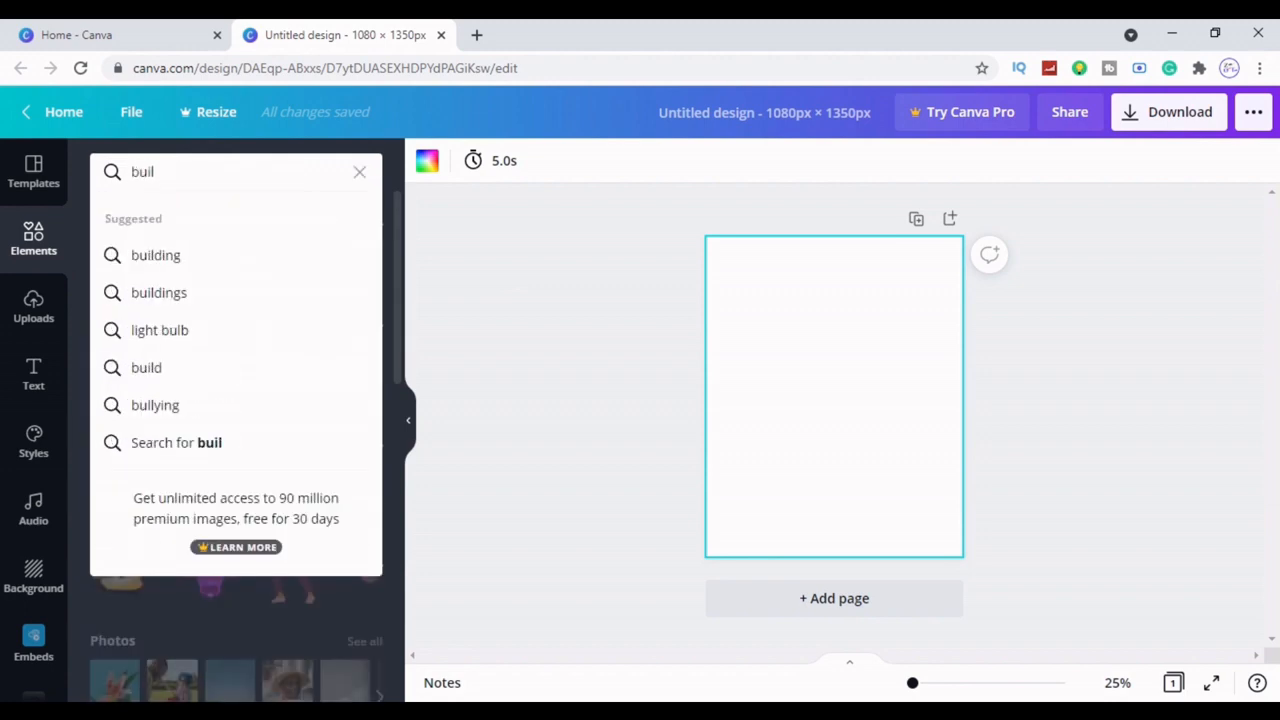
left_click(197, 294)
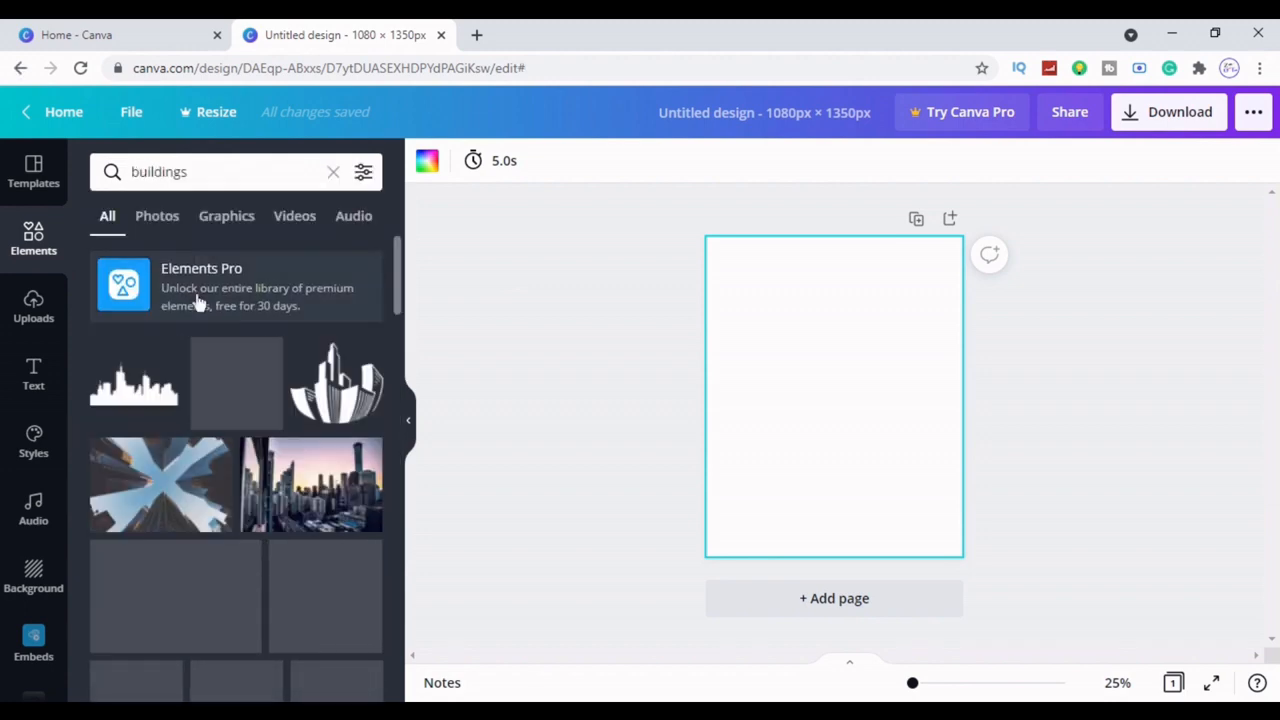
left_click_drag(395, 266, 403, 491)
left_click(153, 470)
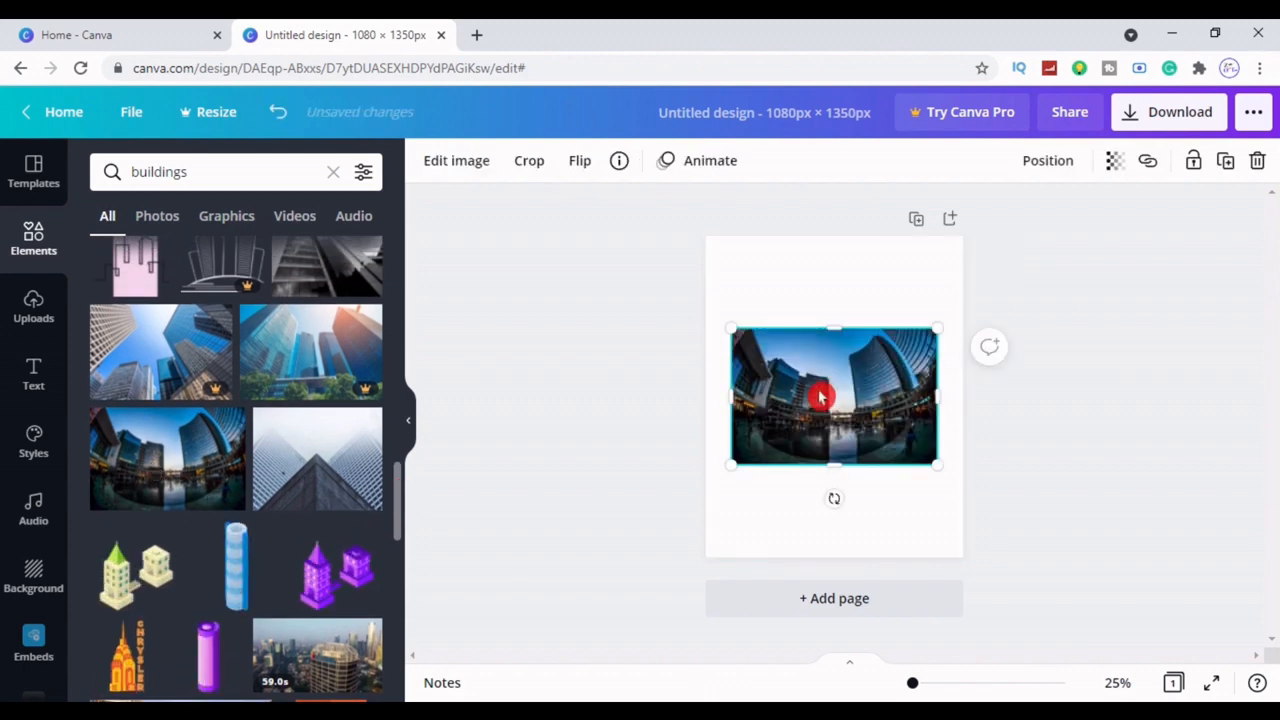
right_click(820, 394)
left_click(953, 625)
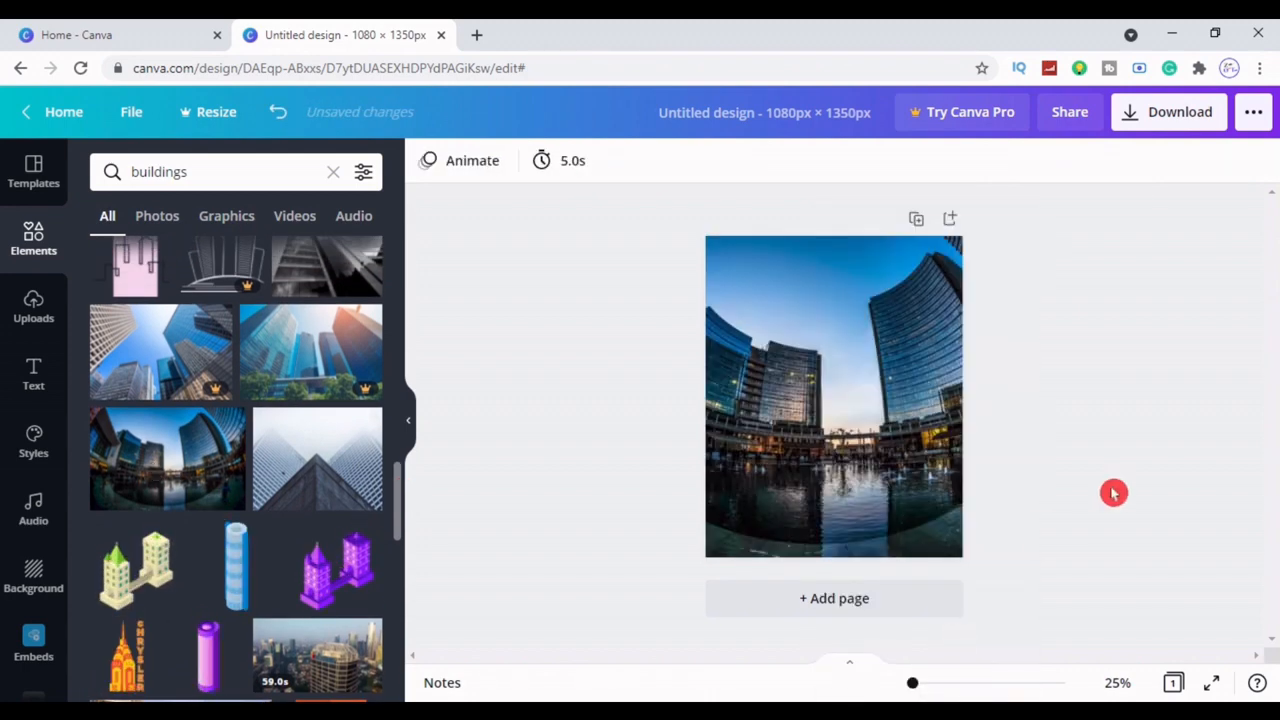
left_click(34, 310)
left_click(34, 245)
left_click(331, 173)
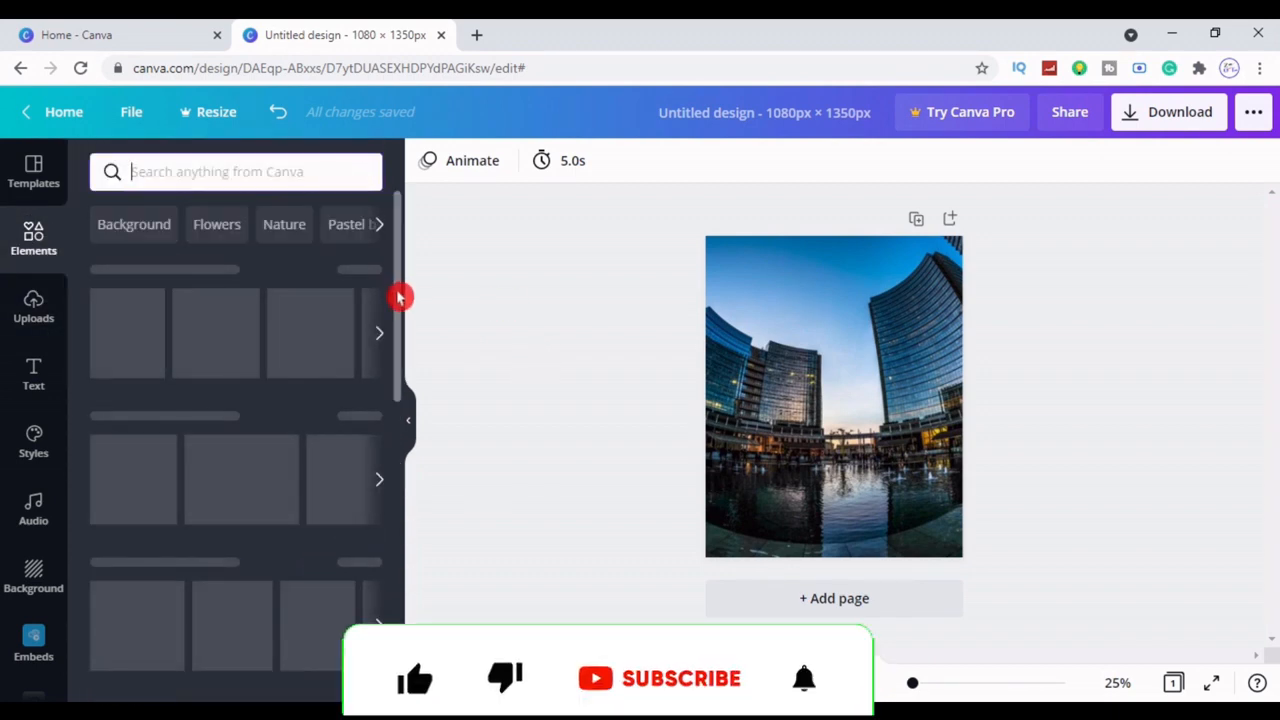
scroll(400, 310, "down", 1)
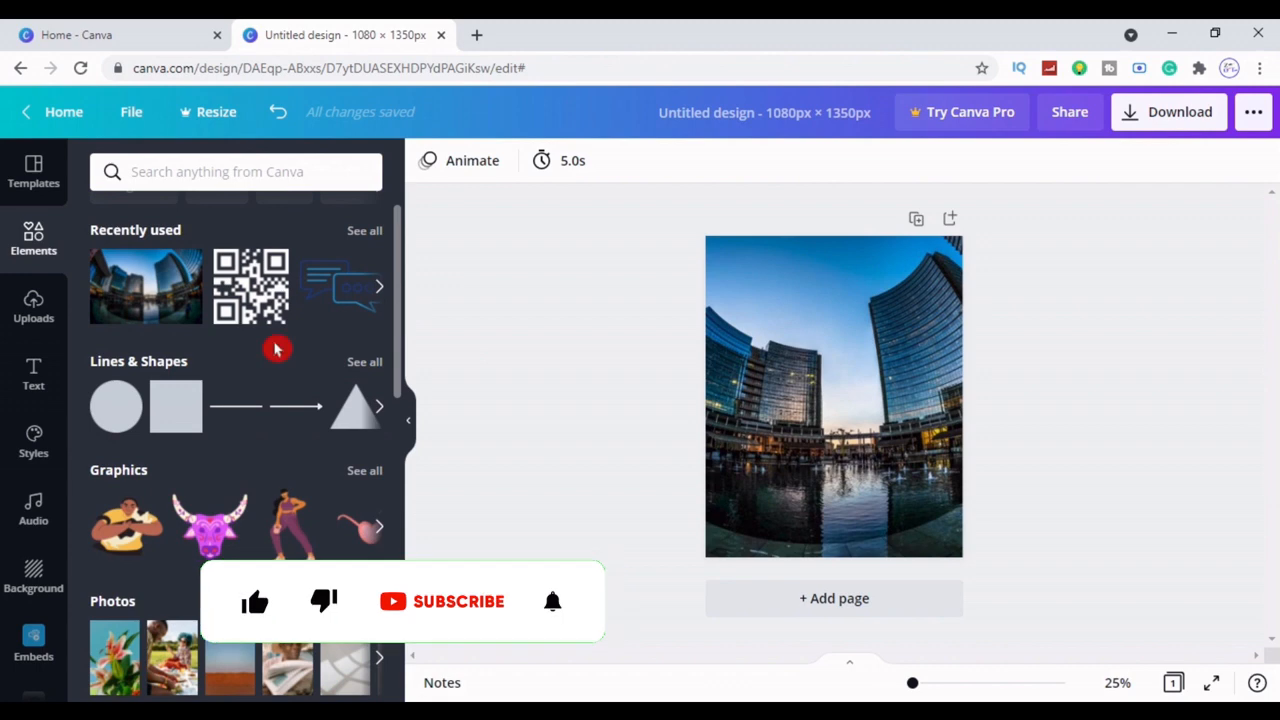
left_click(165, 420)
left_click_drag(834, 501, 736, 449)
left_click_drag(846, 426, 941, 570)
left_click_drag(833, 514, 777, 491)
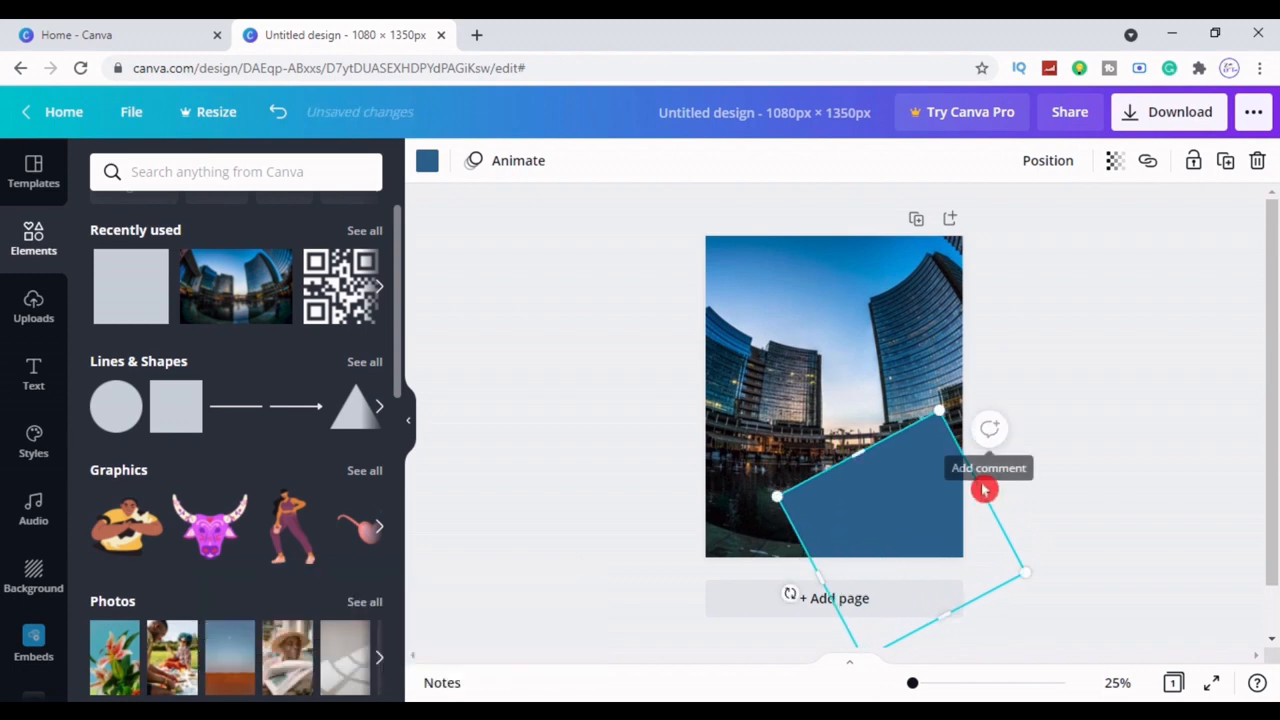
left_click_drag(980, 486, 1050, 460)
left_click_drag(805, 598, 755, 664)
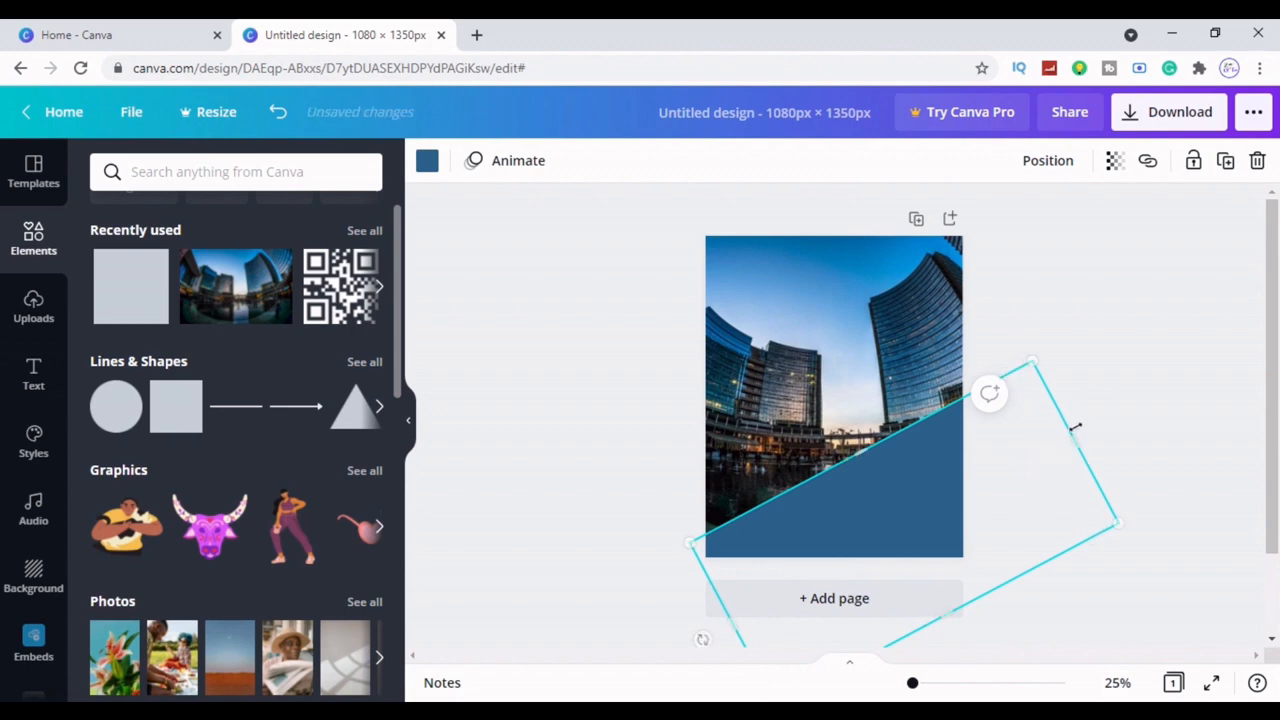
left_click_drag(1075, 428, 1090, 408)
left_click_drag(874, 442, 880, 463)
left_click_drag(1017, 494, 1010, 473)
left_click_drag(1094, 432, 1023, 475)
left_click(1228, 360)
left_click(898, 516)
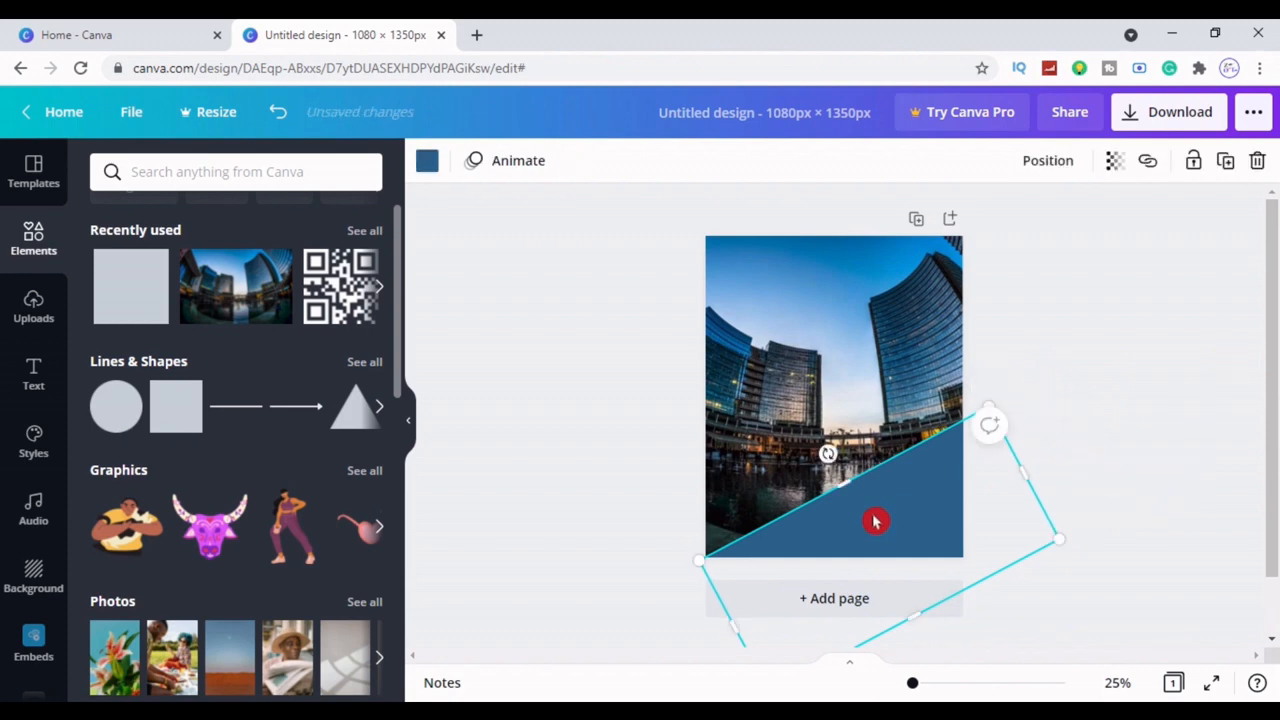
left_click(427, 162)
left_click(1258, 162)
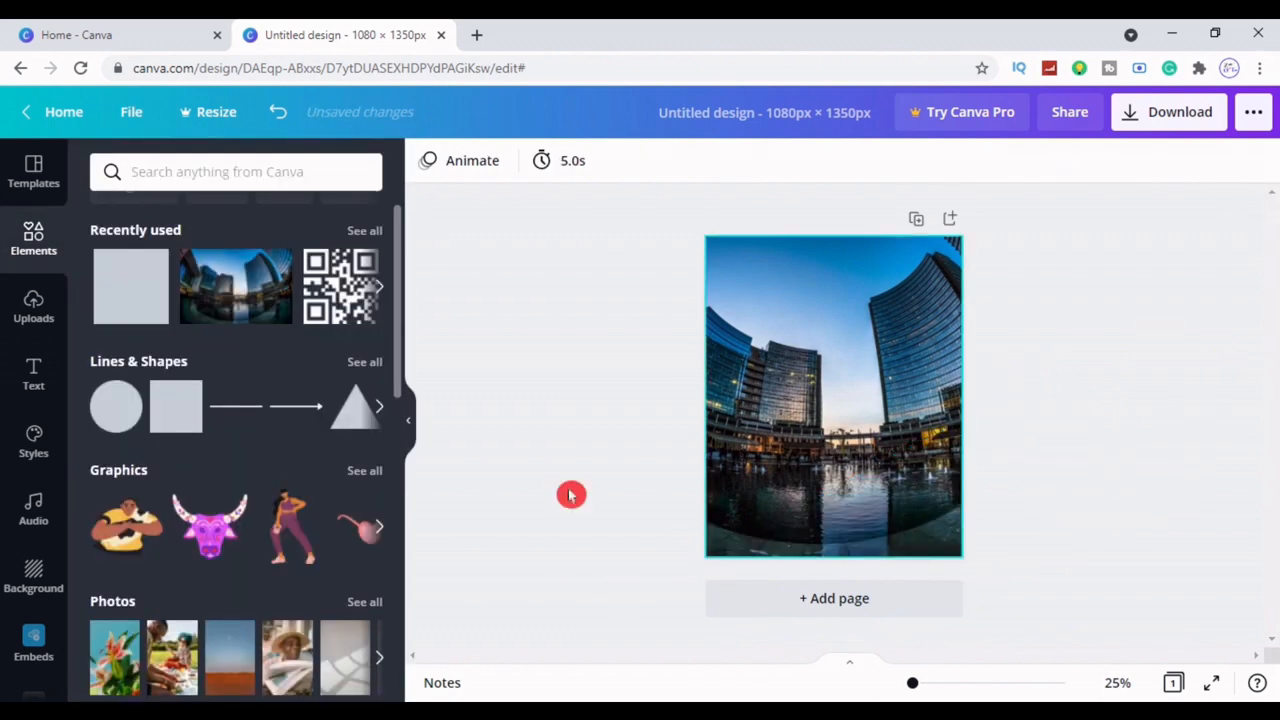
Add a square, set its transparency to 81 and colour it red
left_click(176, 405)
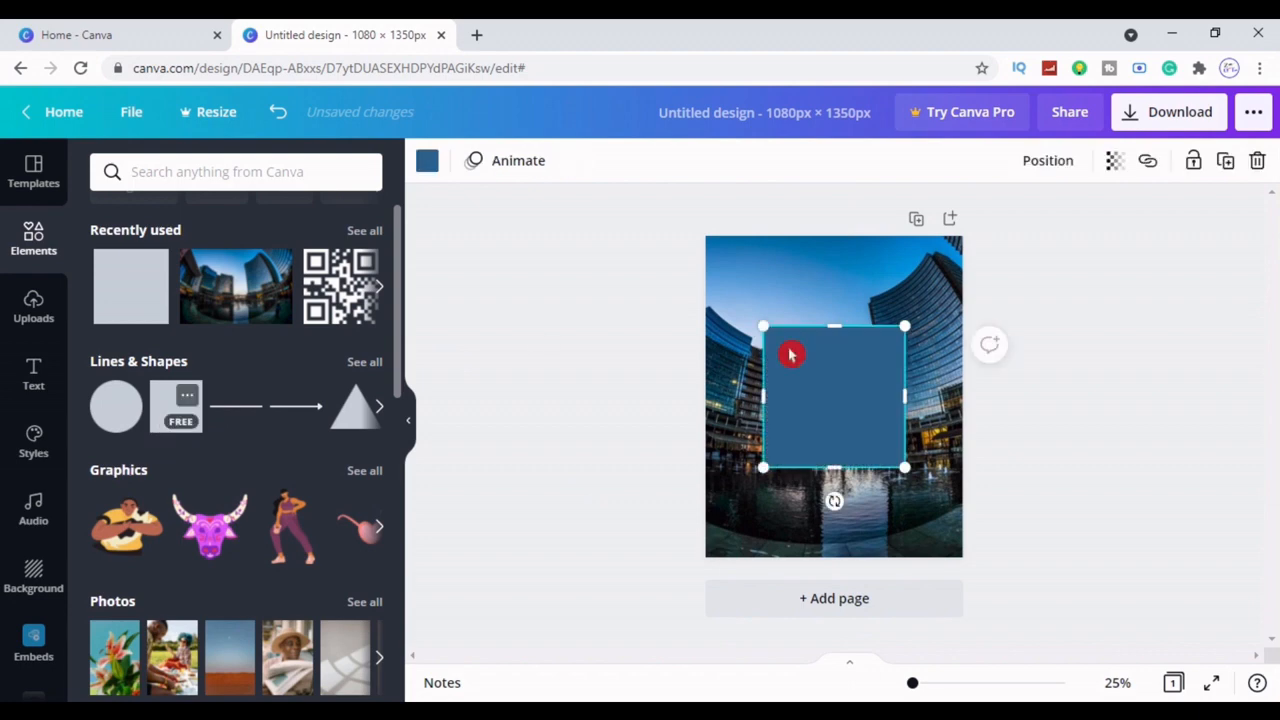
left_click(1115, 162)
left_click_drag(1063, 220, 1032, 222)
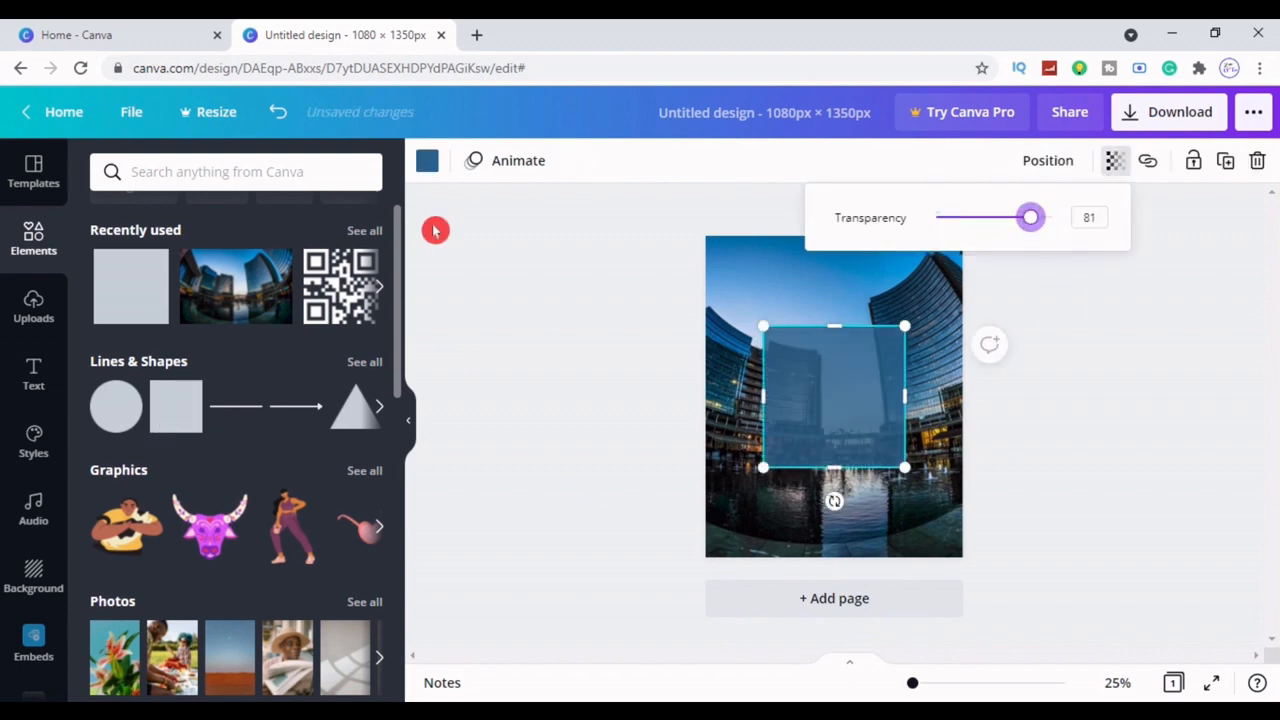
left_click(427, 162)
left_click(109, 576)
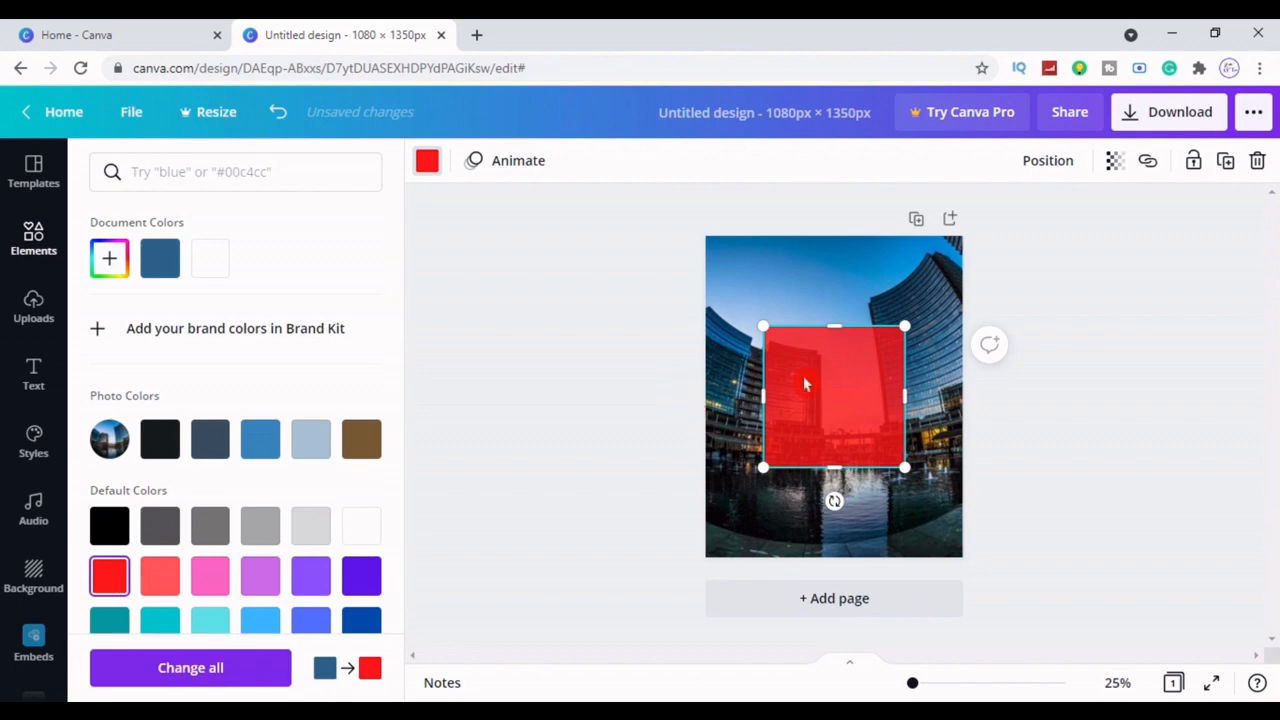
Stretch the red square over the whole page at 53 transparency, then add another square
left_click_drag(836, 321, 836, 236)
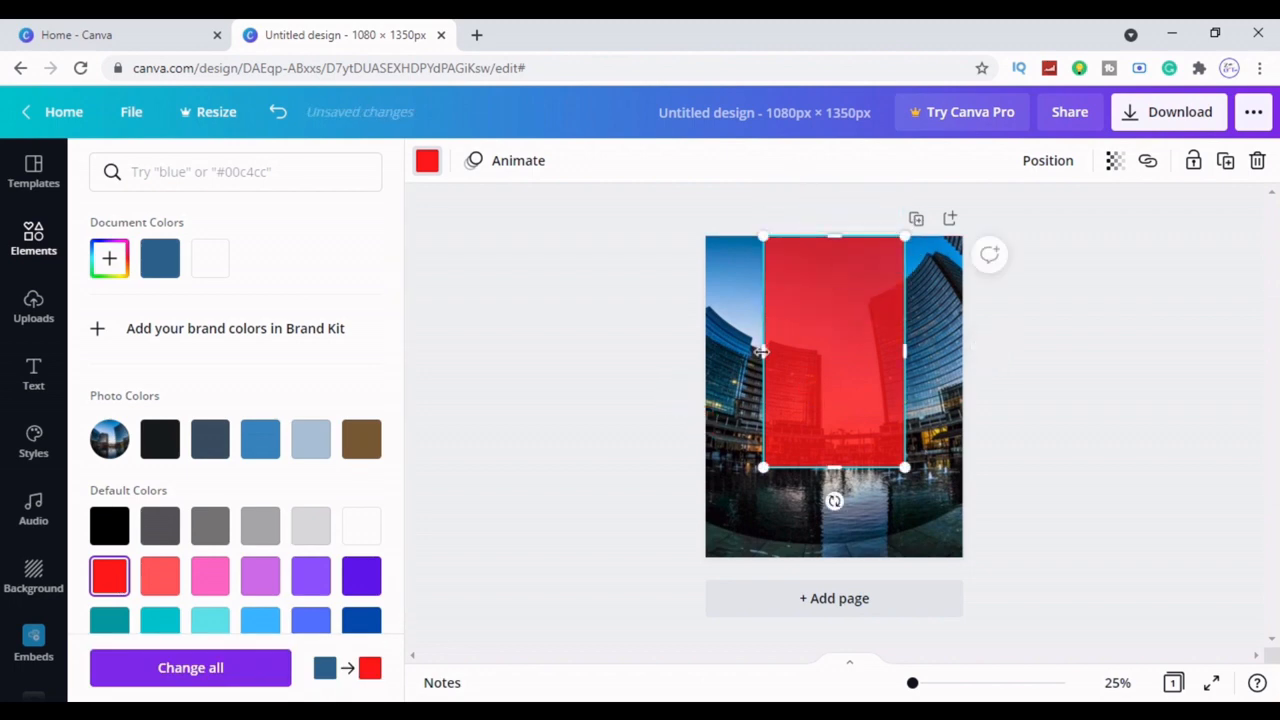
left_click_drag(762, 351, 706, 352)
left_click_drag(904, 352, 966, 357)
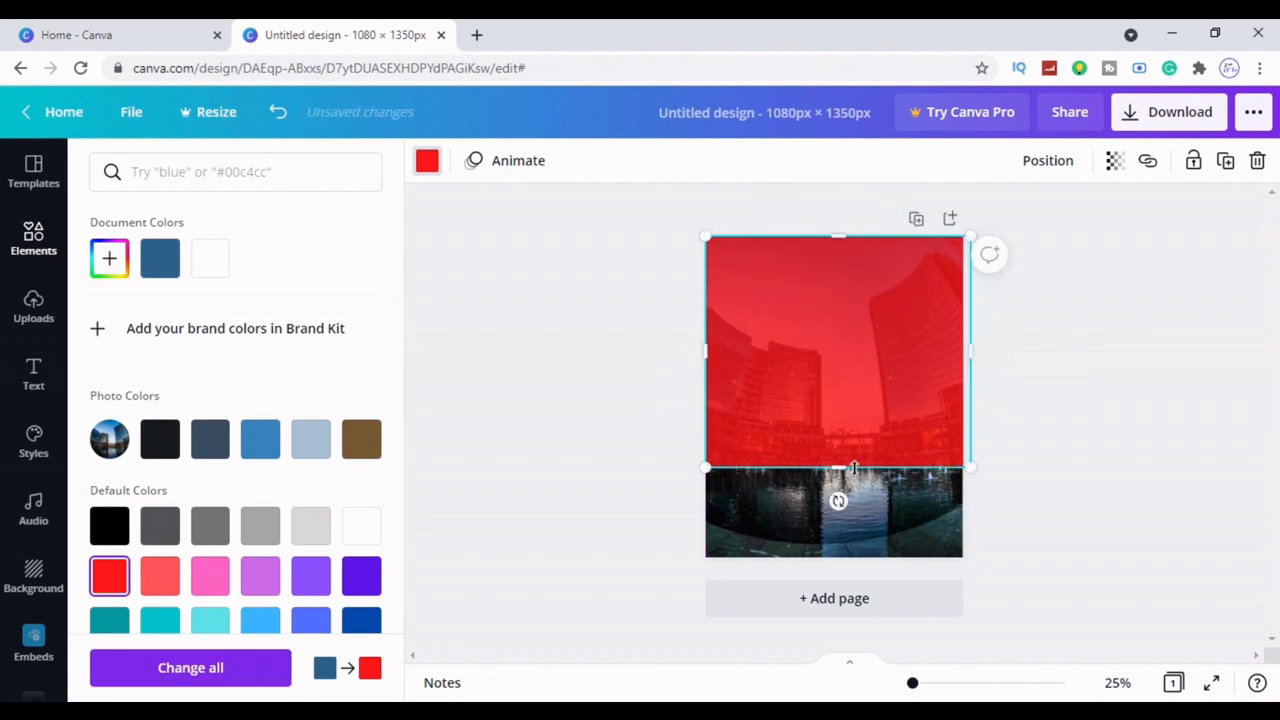
left_click_drag(850, 468, 846, 557)
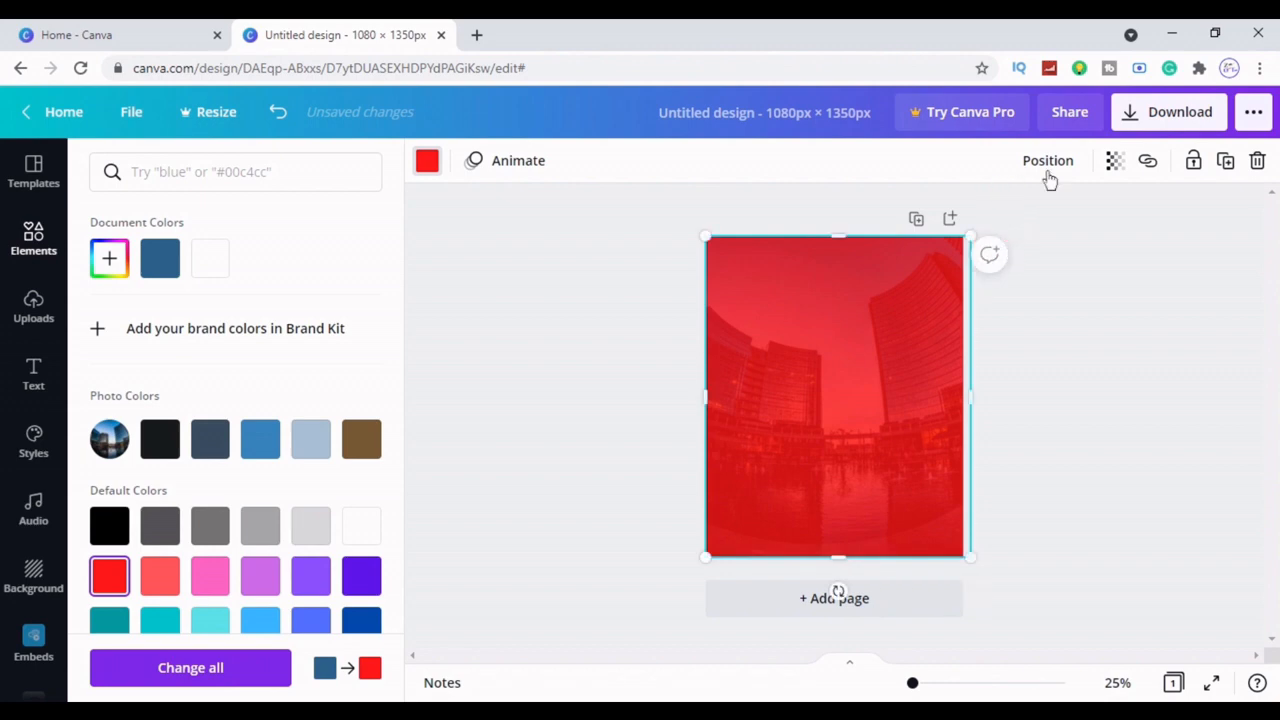
left_click(1114, 165)
left_click_drag(1048, 218, 997, 230)
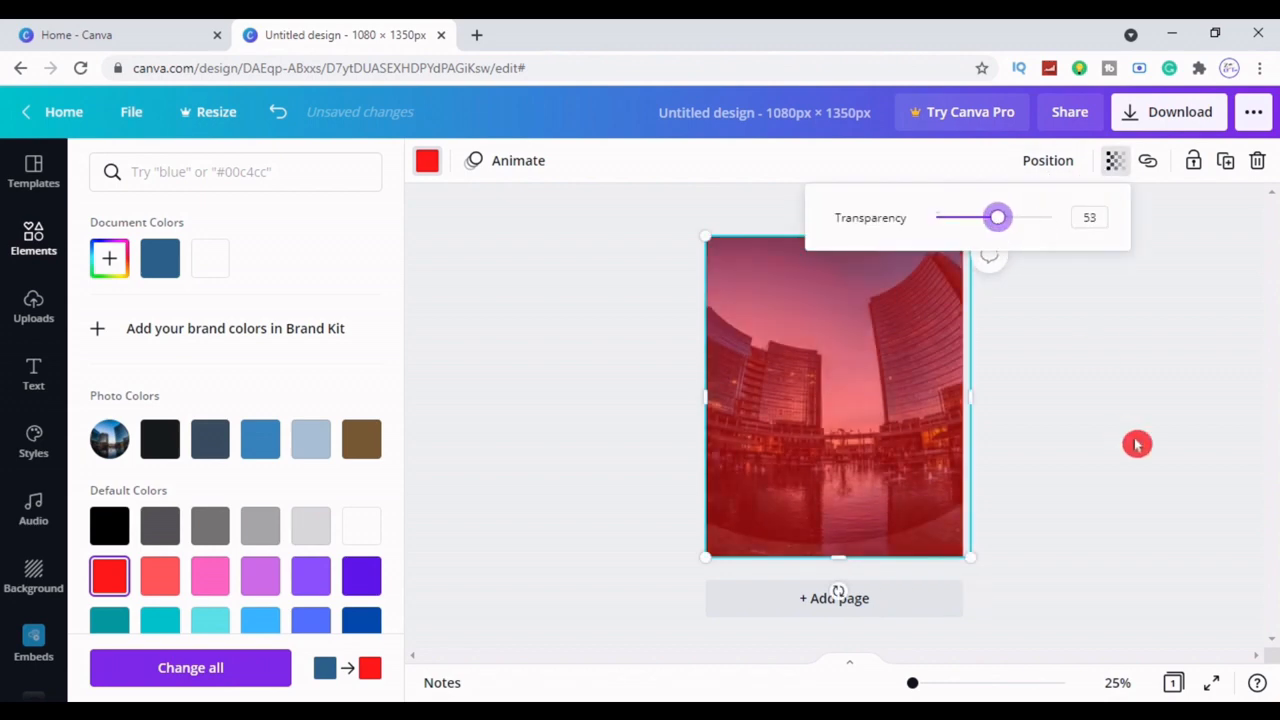
left_click(1137, 444)
left_click(173, 420)
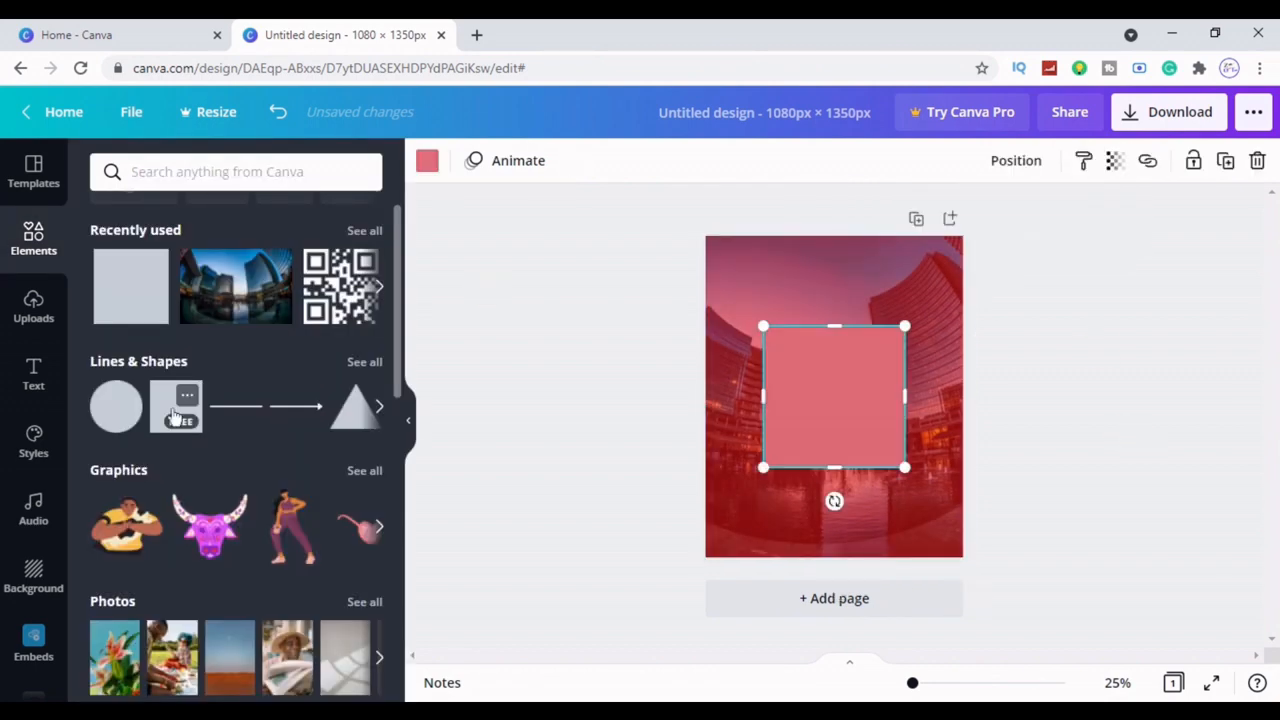
Turn the new square white, rotate it to -43° and stretch it across the lower-right corner
left_click(428, 163)
left_click(260, 258)
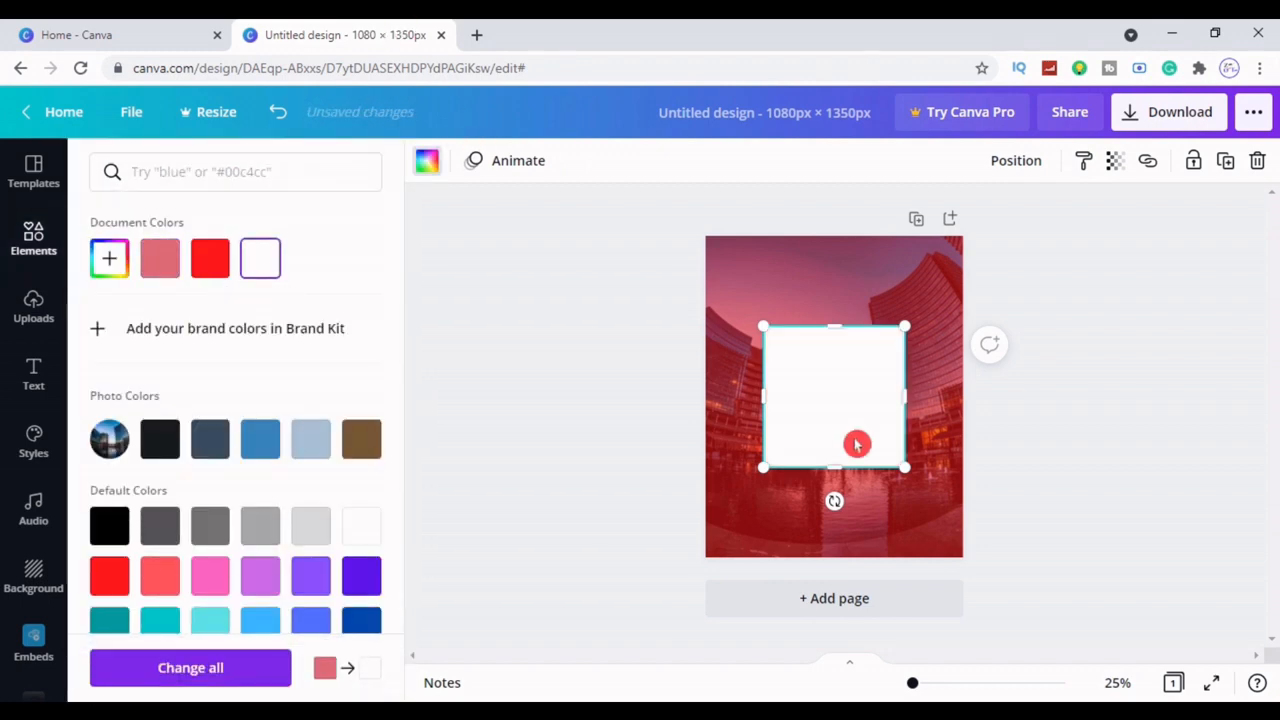
left_click_drag(835, 501, 923, 514)
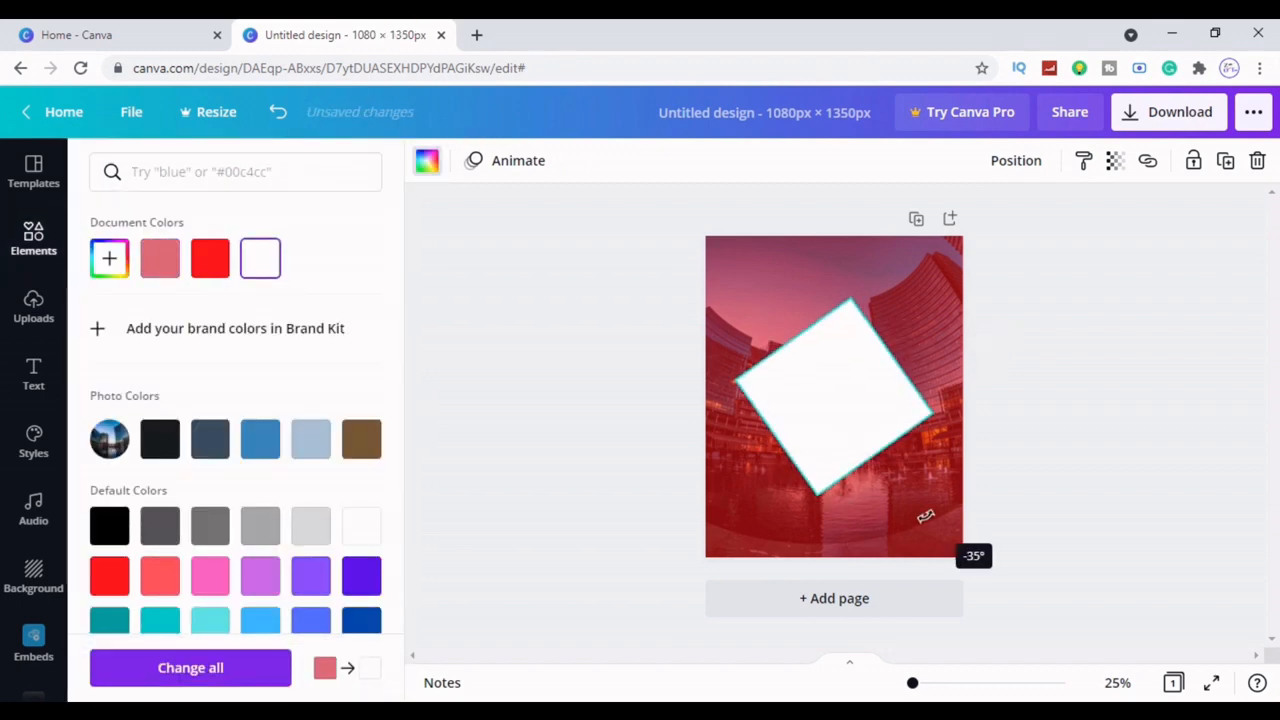
left_click_drag(834, 417, 895, 516)
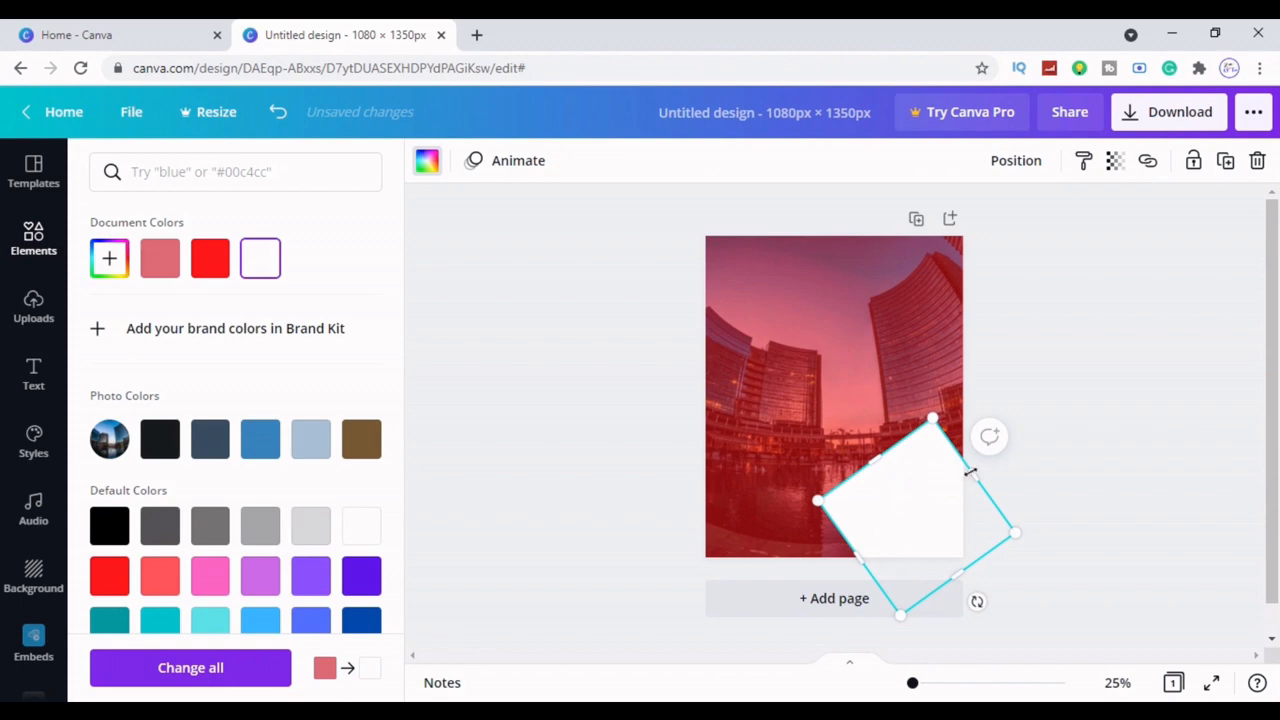
left_click_drag(970, 472, 1030, 425)
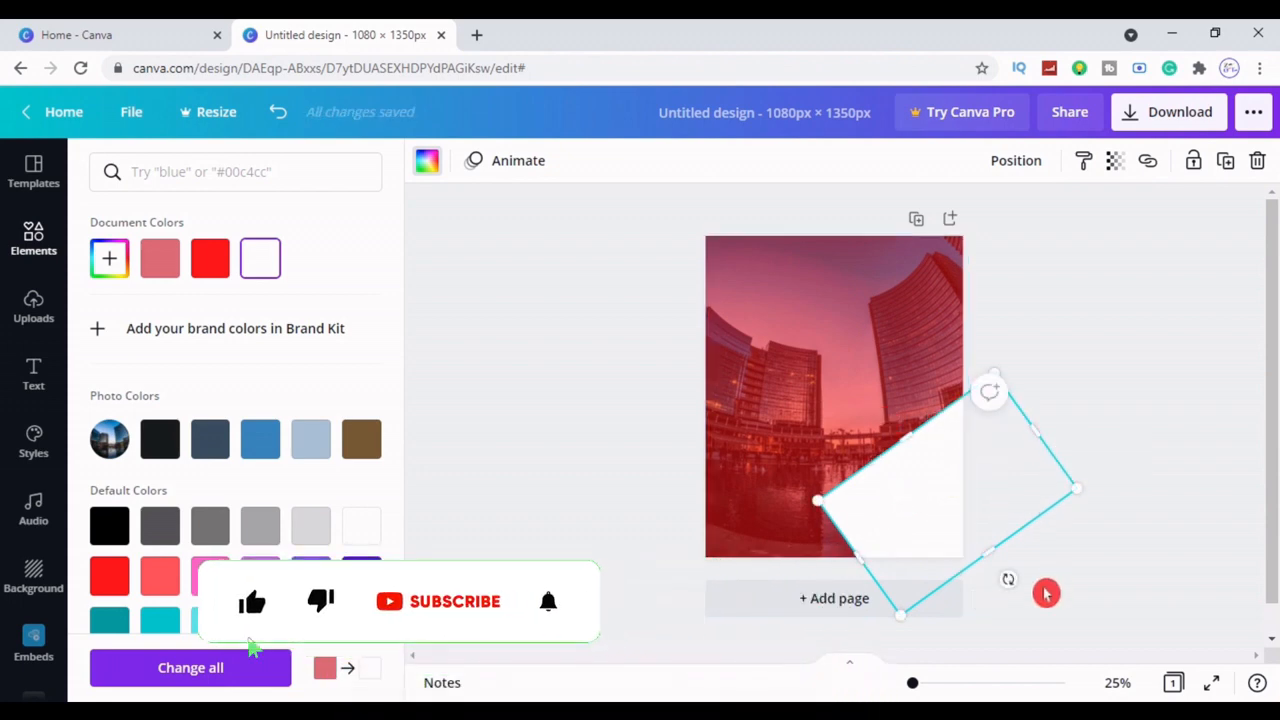
left_click_drag(1008, 579, 1035, 591)
left_click_drag(806, 598, 785, 632)
left_click_drag(1030, 424, 1046, 412)
left_click(918, 456)
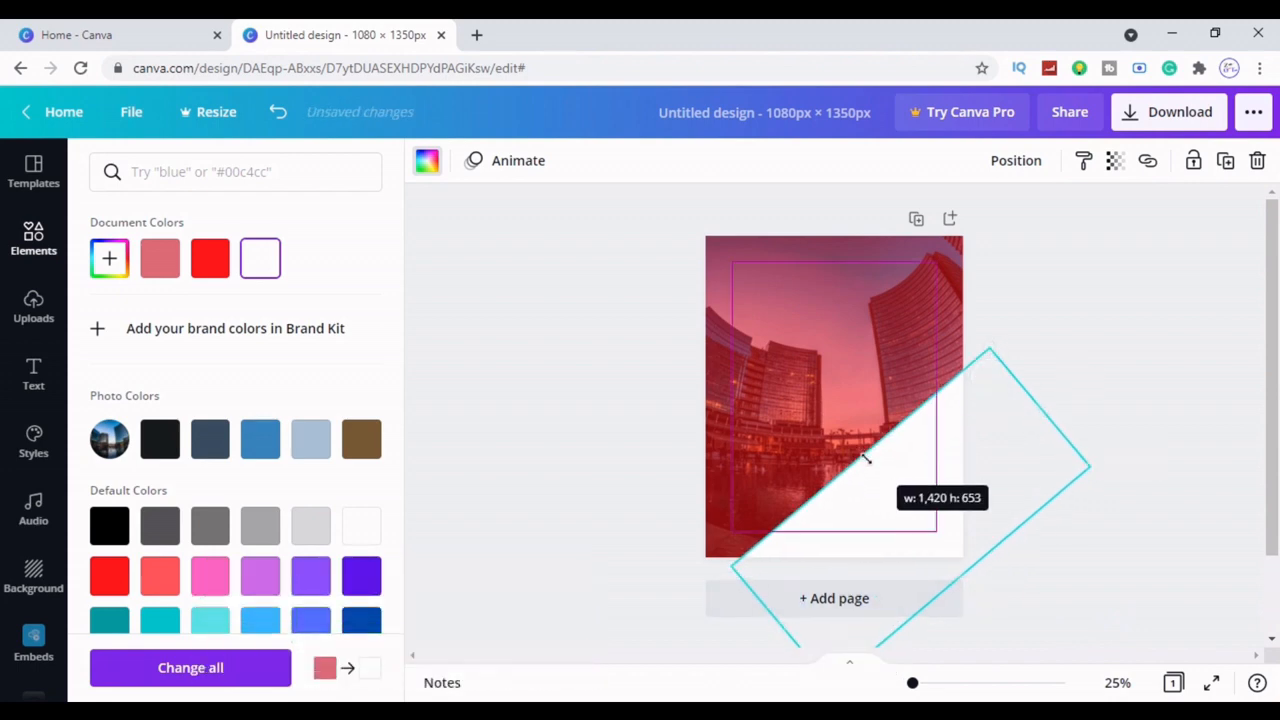
left_click(1152, 397)
Duplicate the rotated rectangle twice and recolour one copy red over the bottom-left corner
left_click(950, 420)
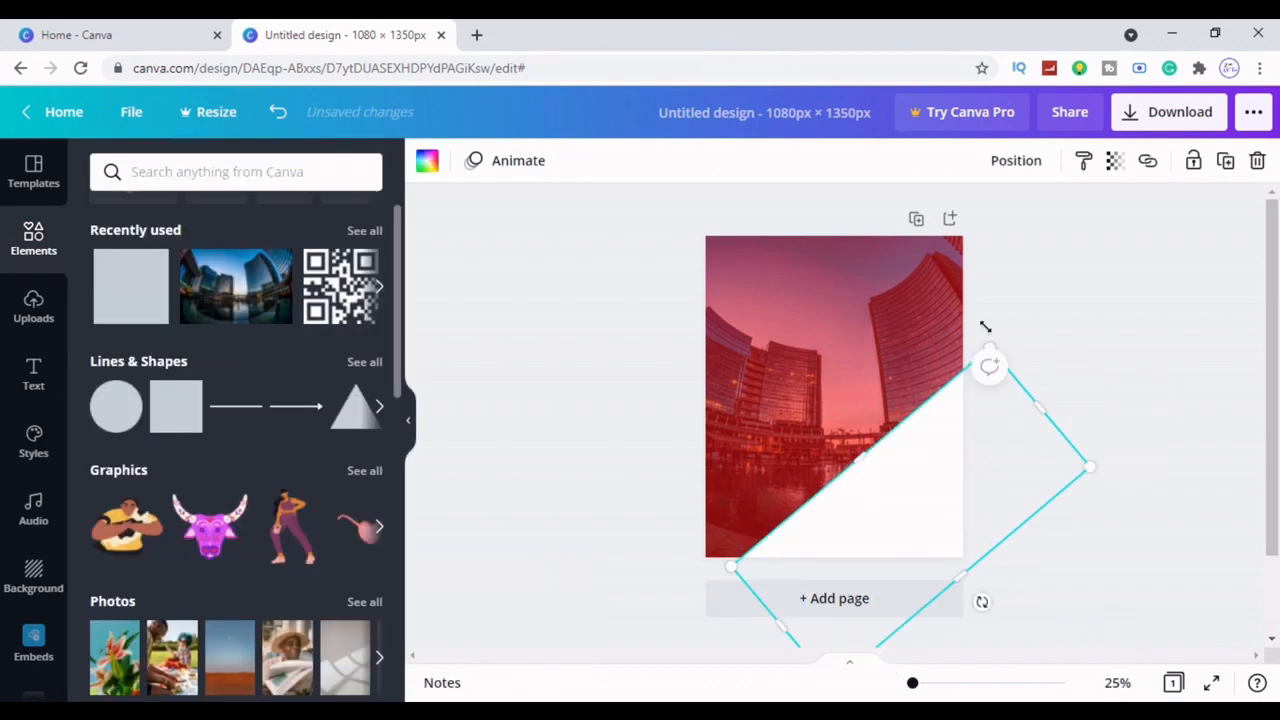
left_click(1225, 162)
left_click_drag(914, 537, 569, 617)
left_click(1230, 165)
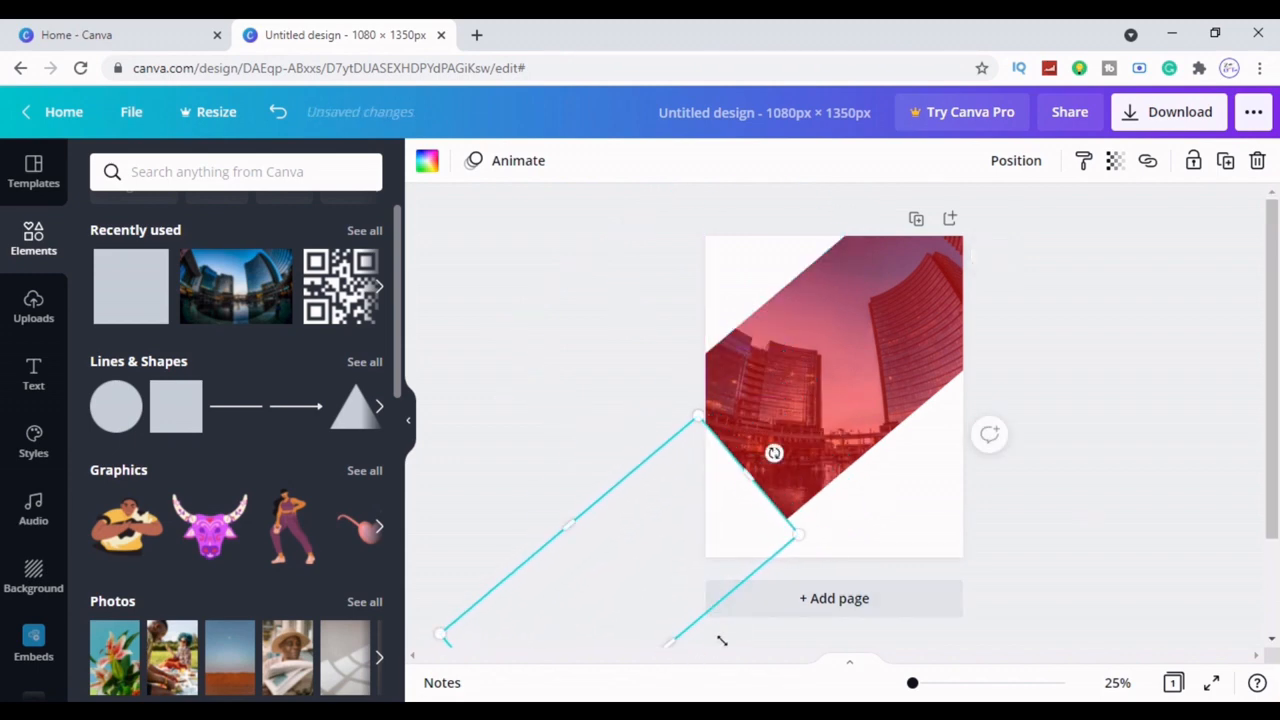
left_click_drag(722, 640, 762, 684)
left_click(430, 168)
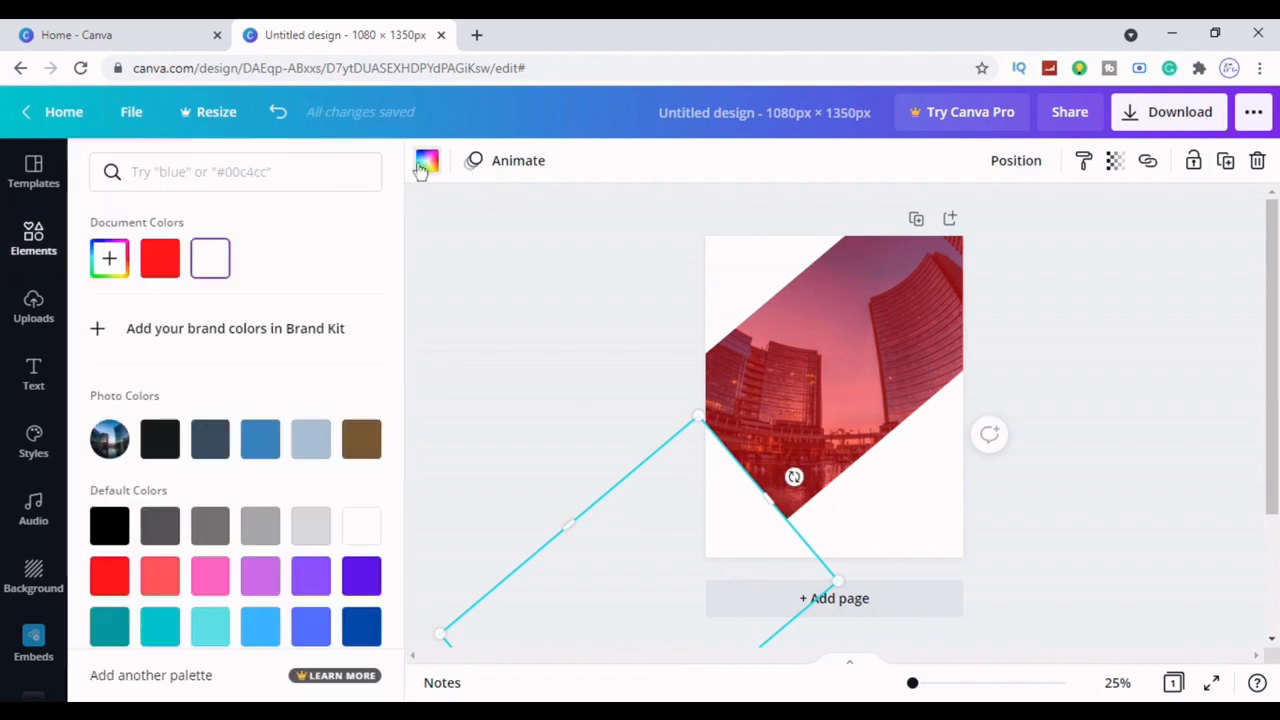
left_click(162, 258)
left_click(632, 418)
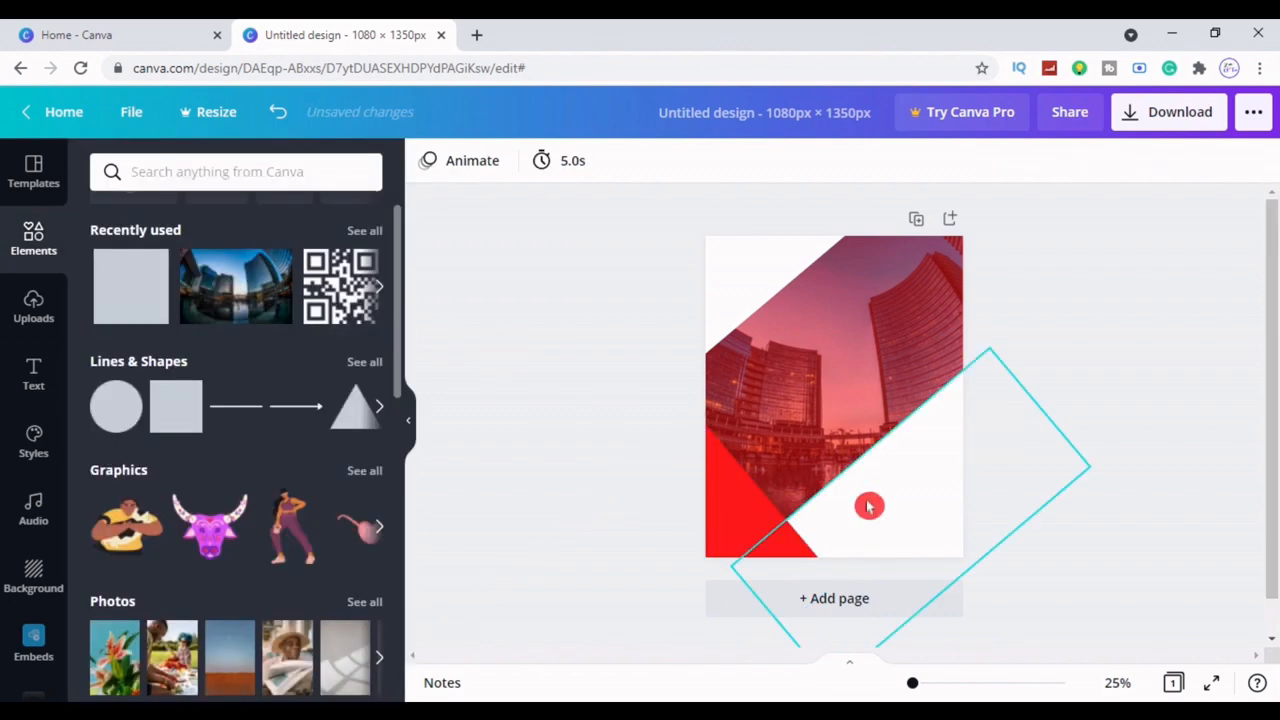
Duplicate the upper-left white shape, move the copy to the top edge and make it red
left_click(737, 286)
left_click(741, 528)
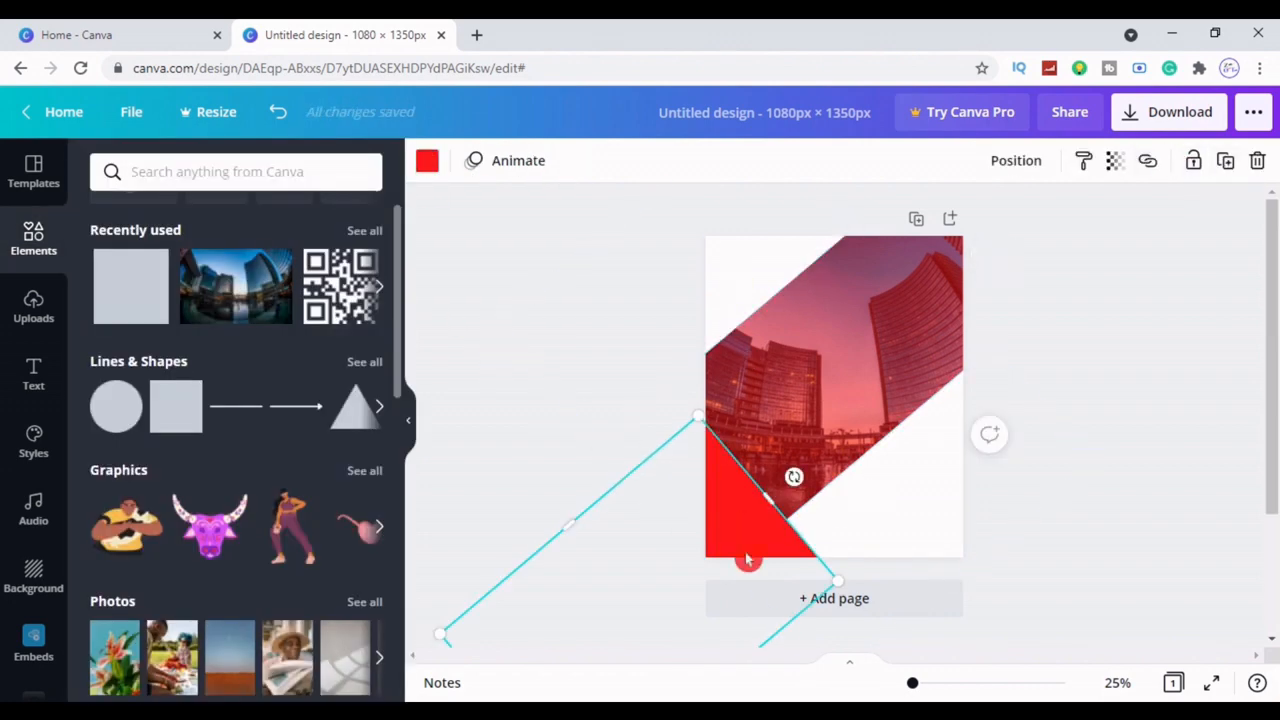
left_click(1186, 306)
left_click(770, 262)
left_click(1224, 162)
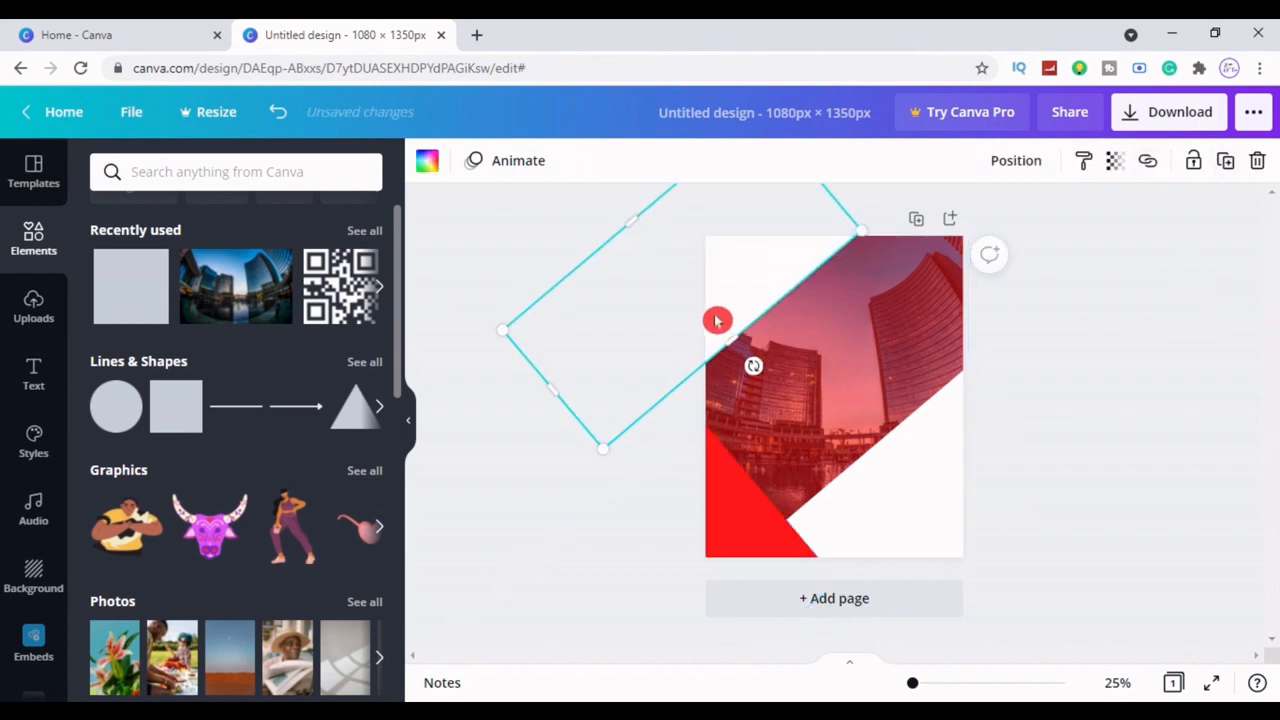
left_click_drag(718, 315, 880, 171)
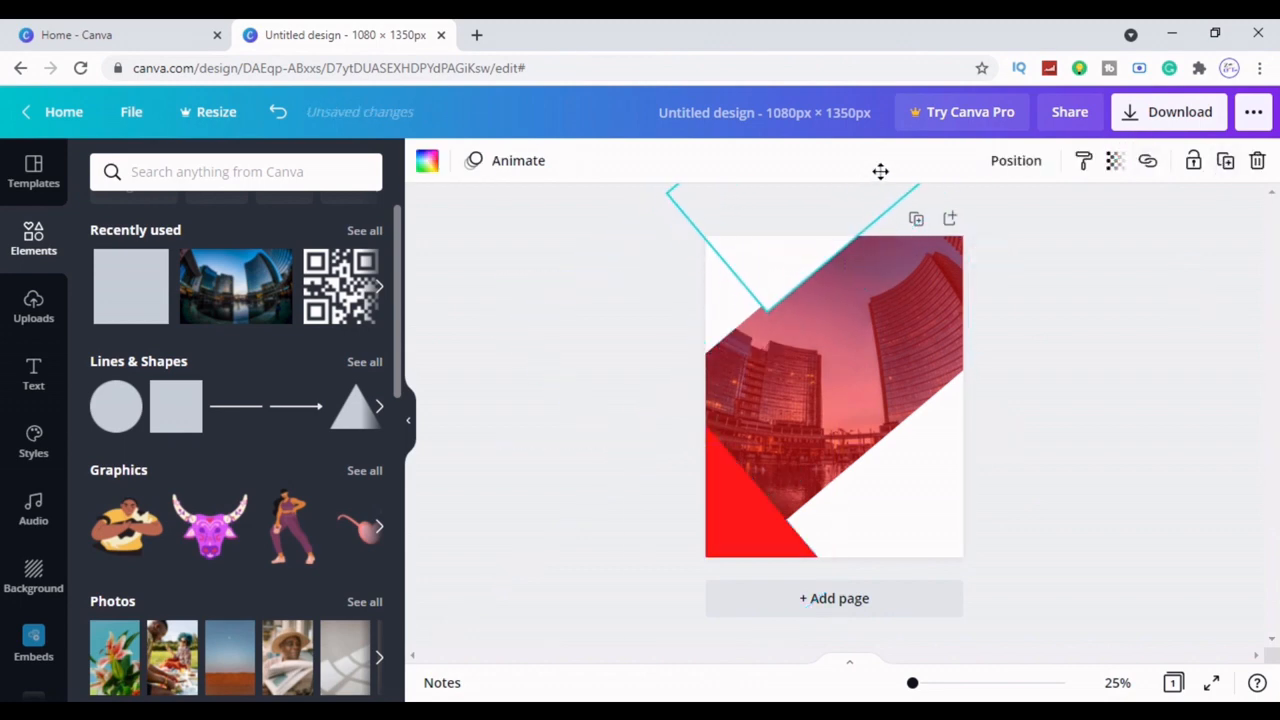
left_click(427, 165)
left_click(160, 258)
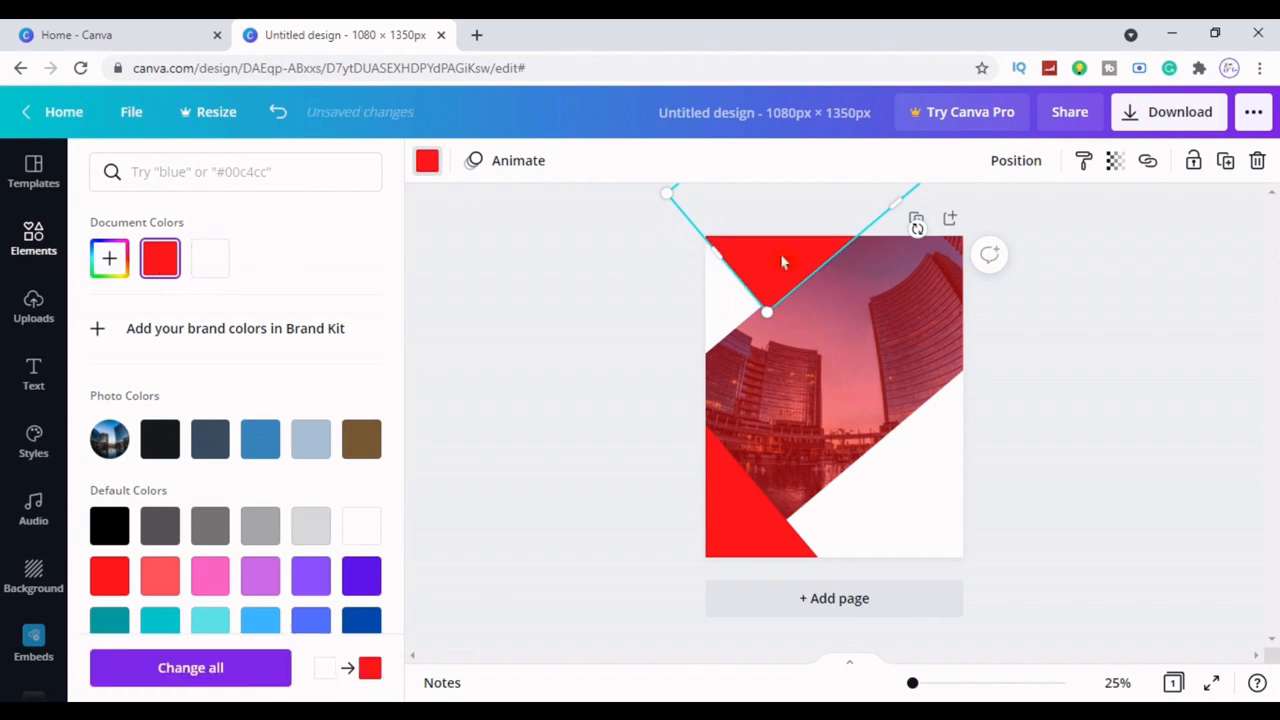
left_click_drag(799, 250, 798, 237)
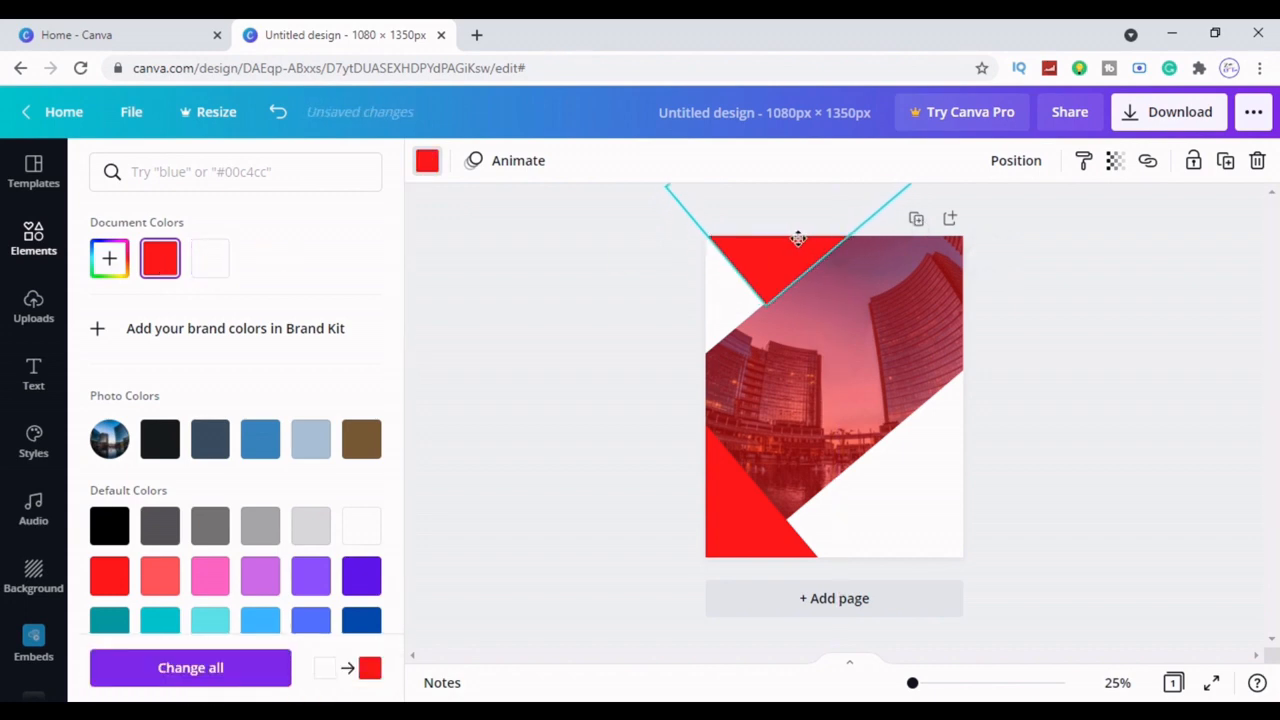
left_click(1056, 388)
Resize the left rotated shape and swap colours: top triangle white, left rotated shape red
left_click(731, 322)
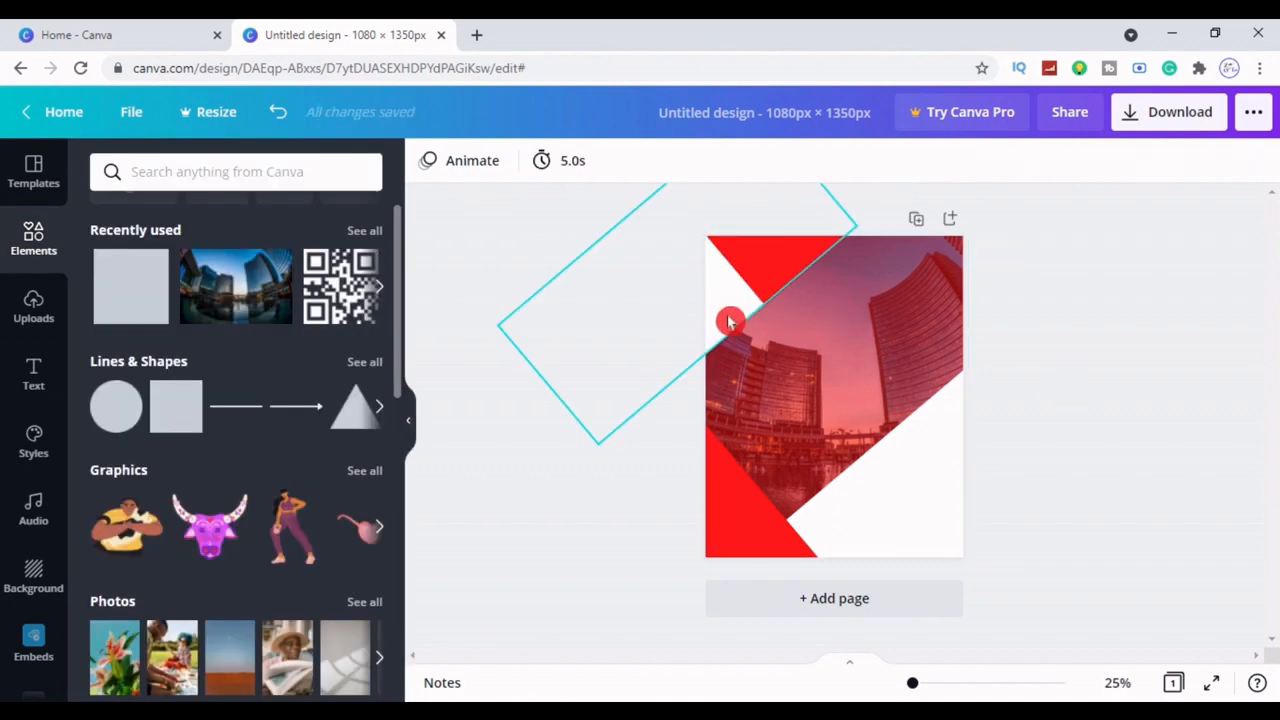
left_click_drag(731, 340, 749, 363)
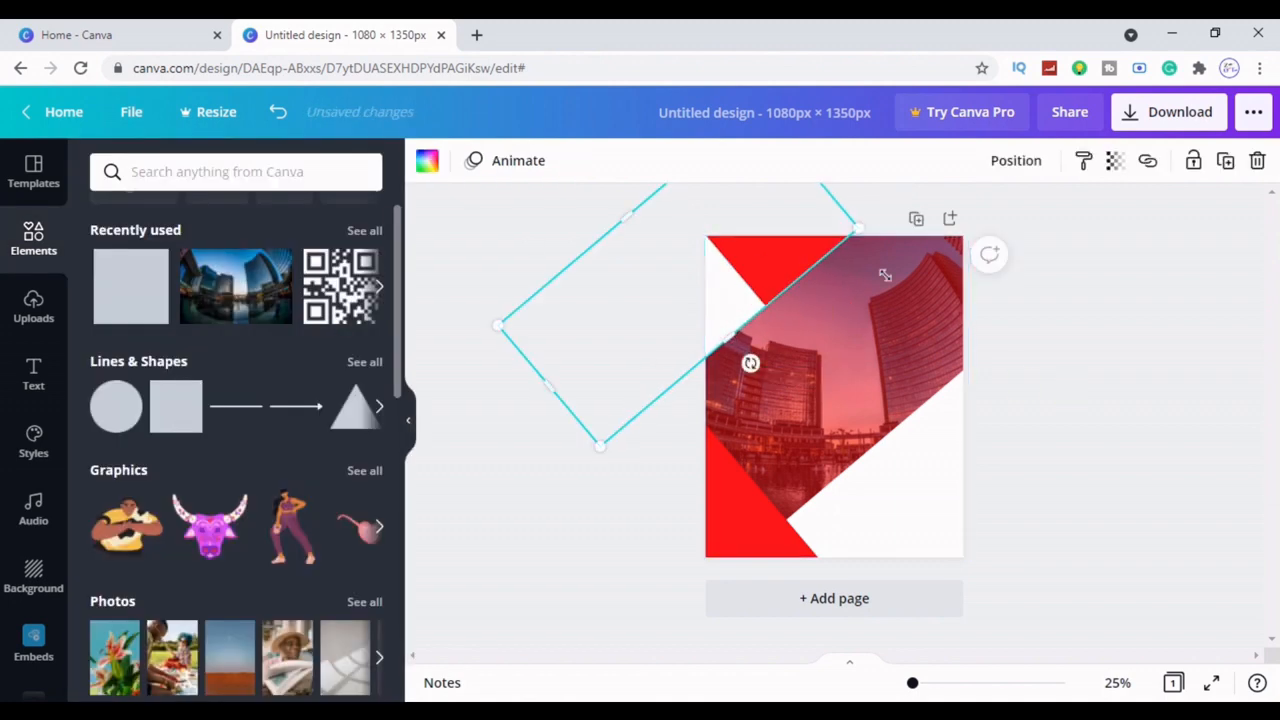
left_click(1194, 480)
left_click(777, 281)
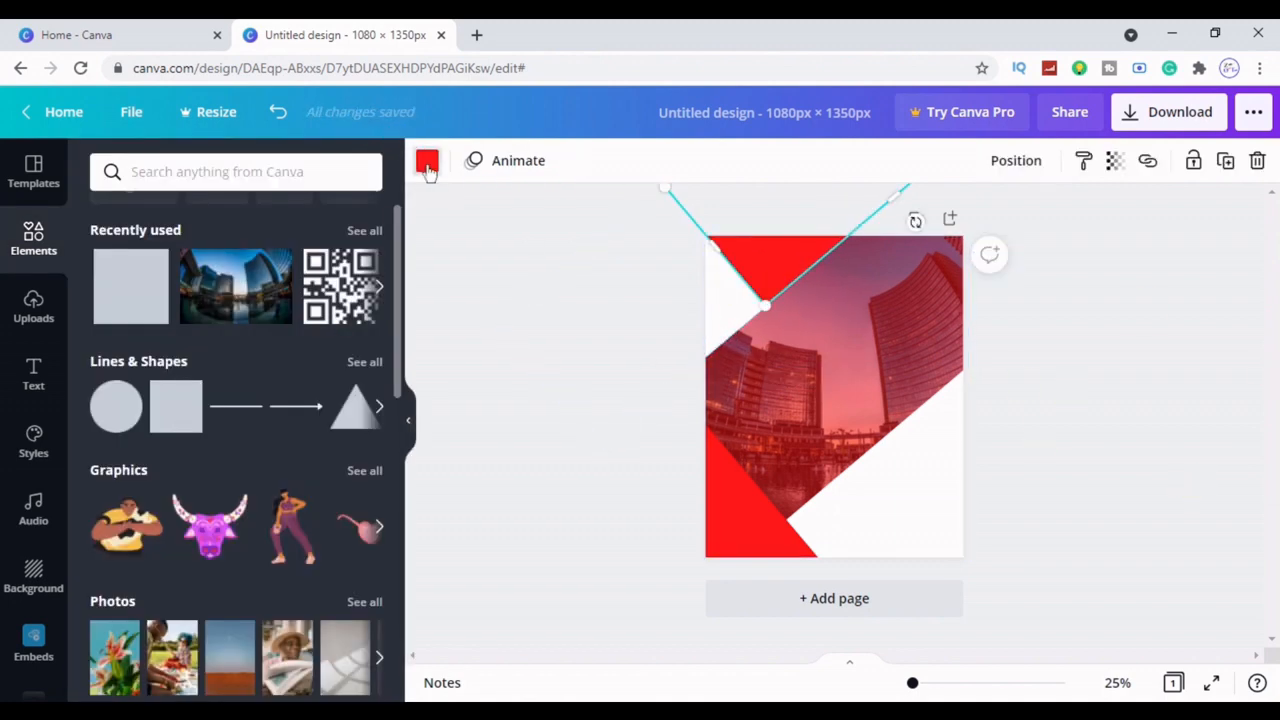
left_click(427, 163)
left_click(209, 257)
left_click(580, 420)
left_click(726, 318)
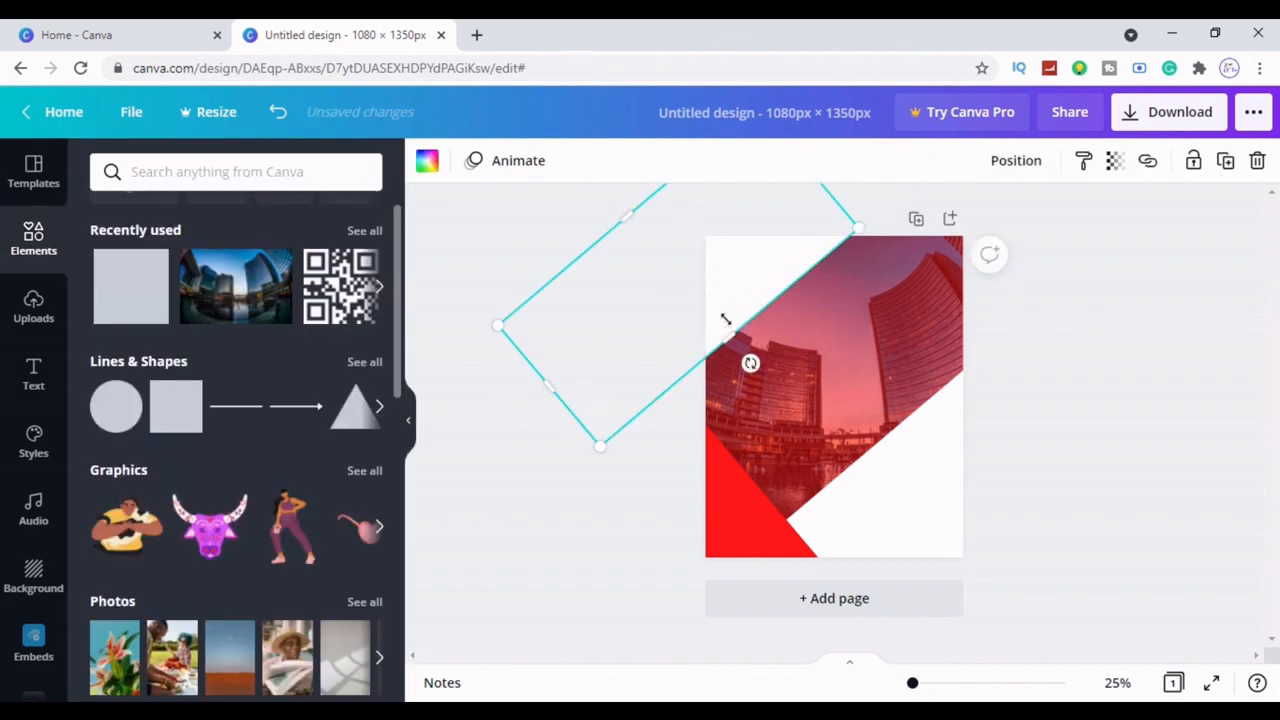
left_click(437, 163)
left_click(157, 257)
left_click(528, 470)
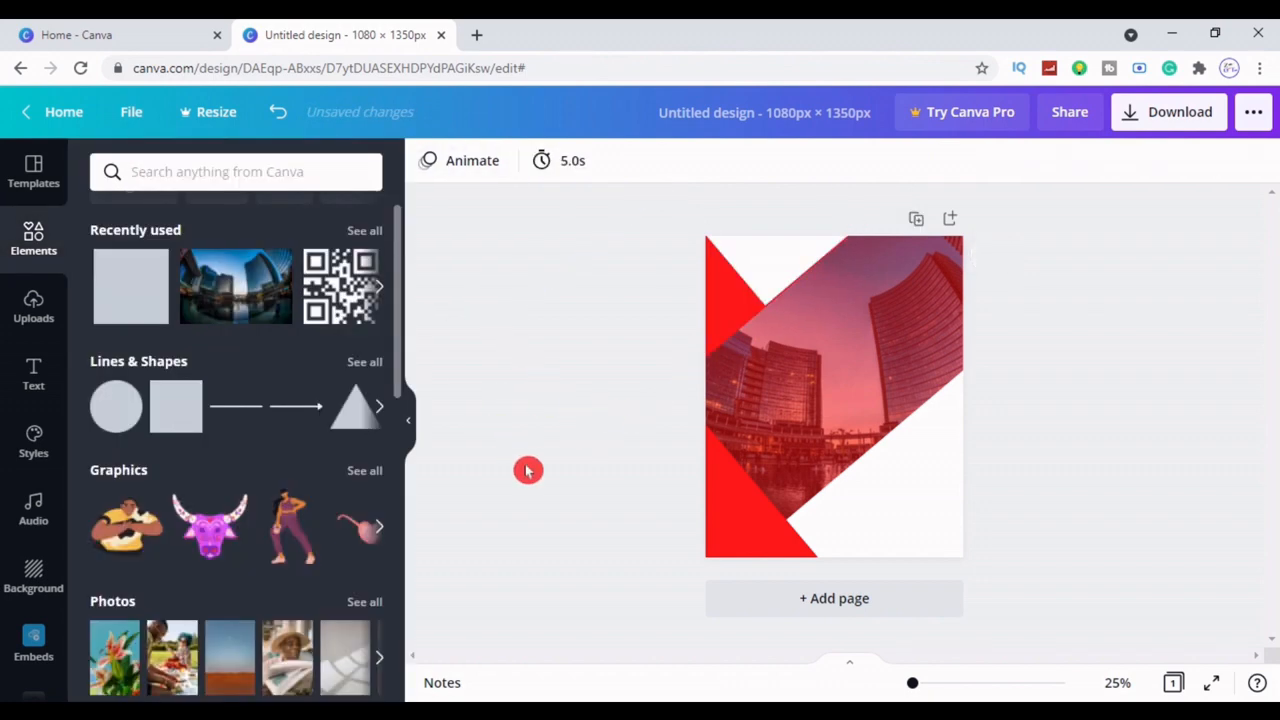
left_click(770, 281)
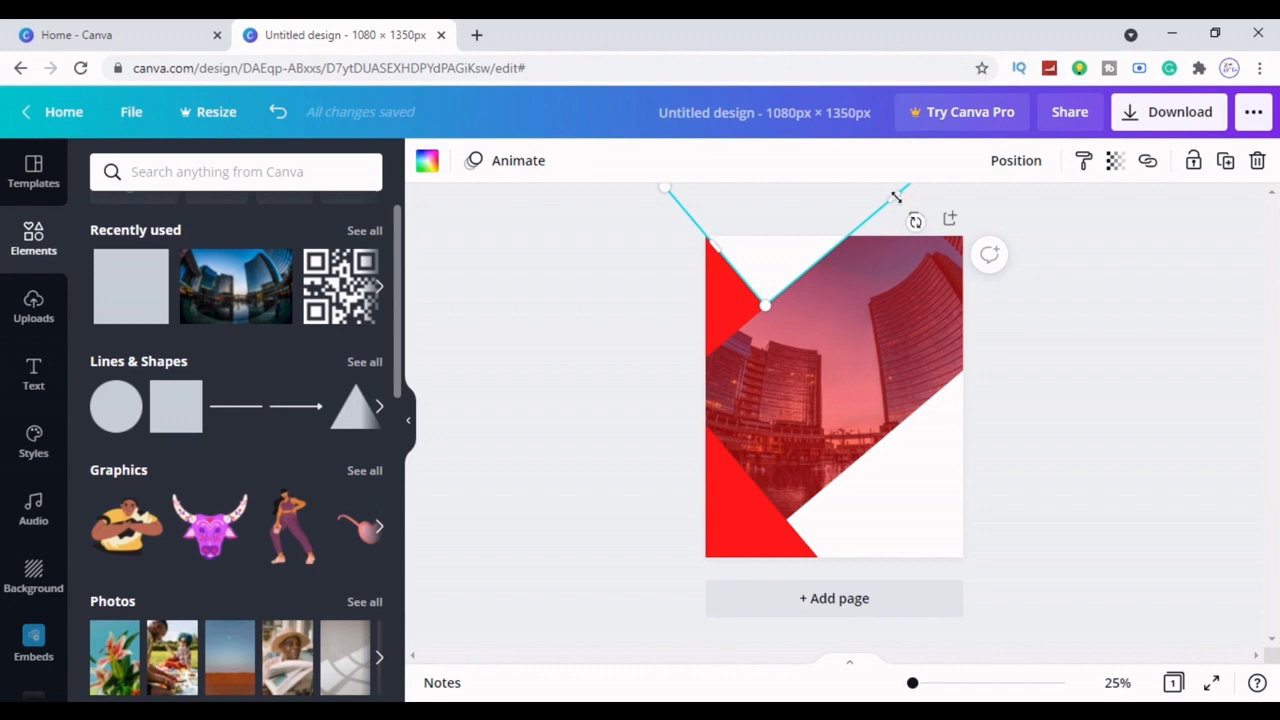
left_click(1067, 416)
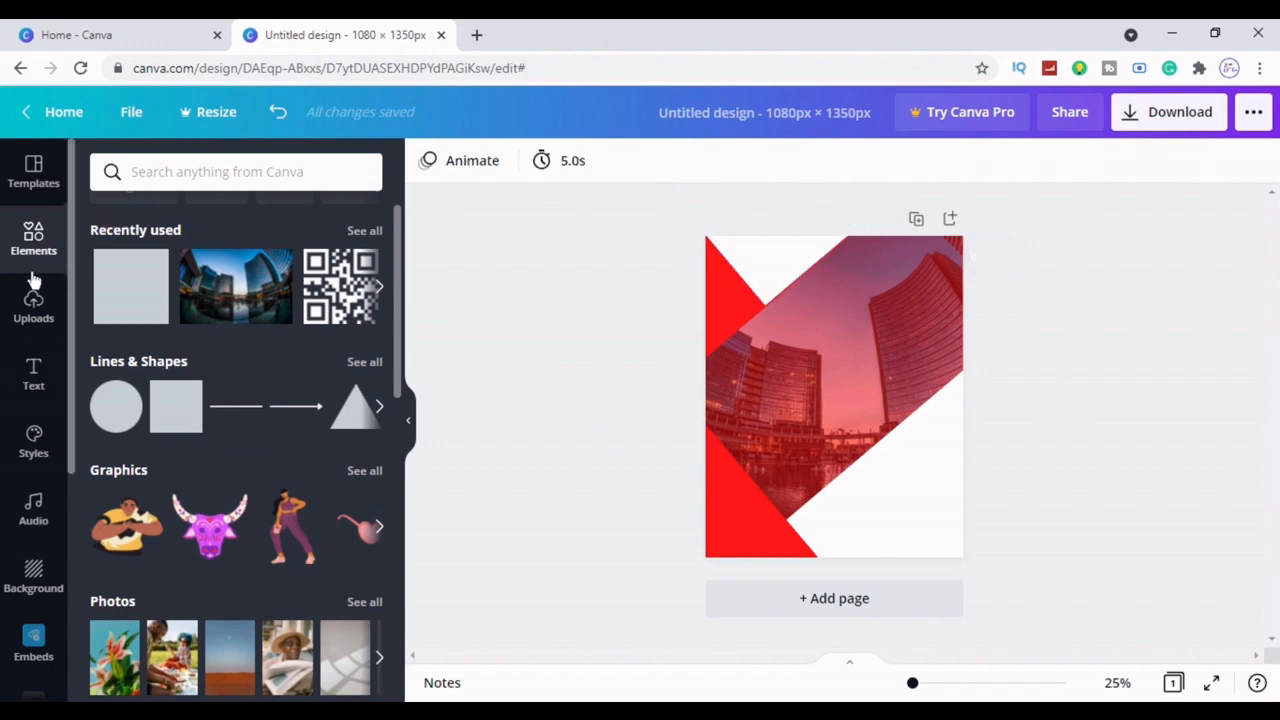
Add the uploaded businesswoman photo, enlarge it and flip it horizontally
left_click(34, 305)
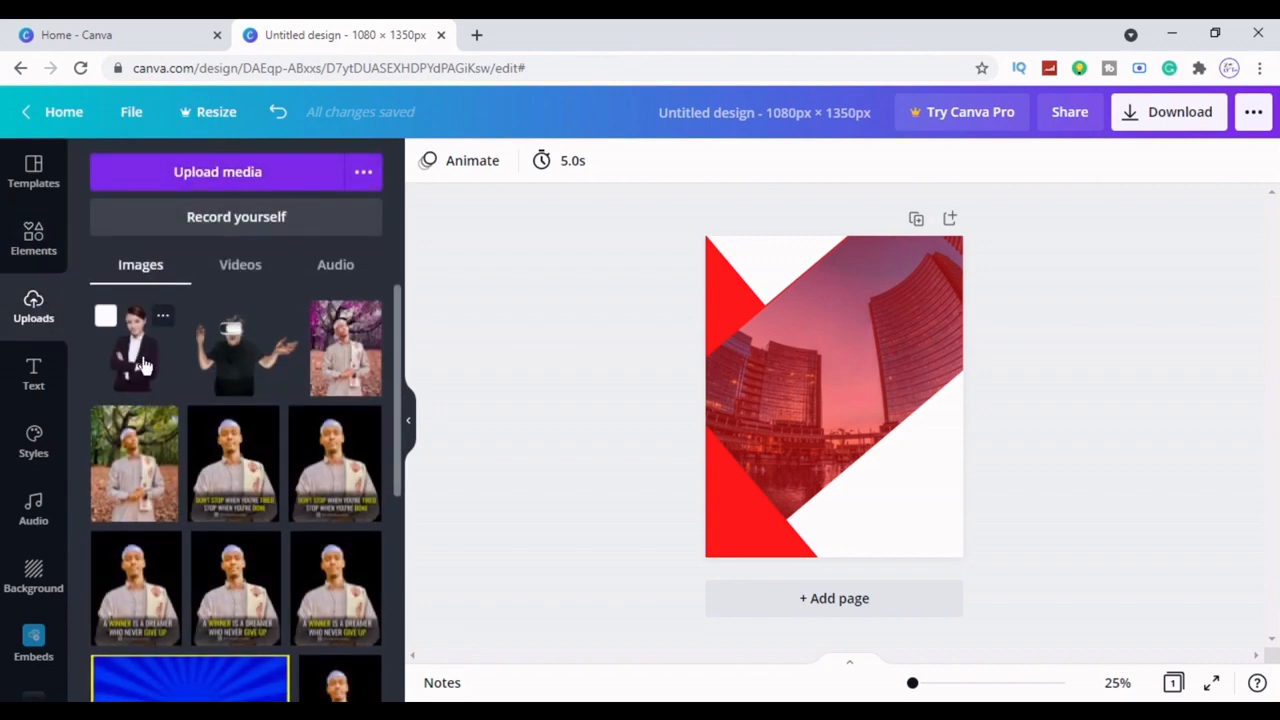
left_click(115, 330)
left_click(410, 418)
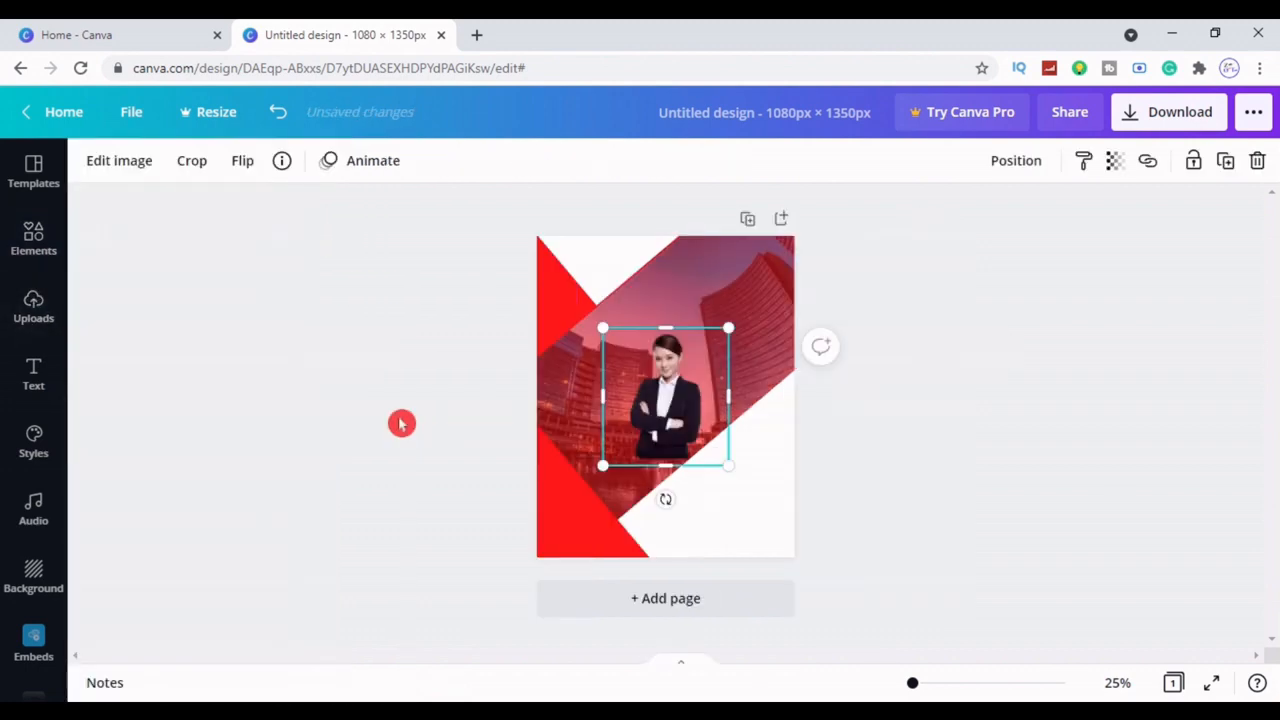
left_click_drag(728, 465, 816, 560)
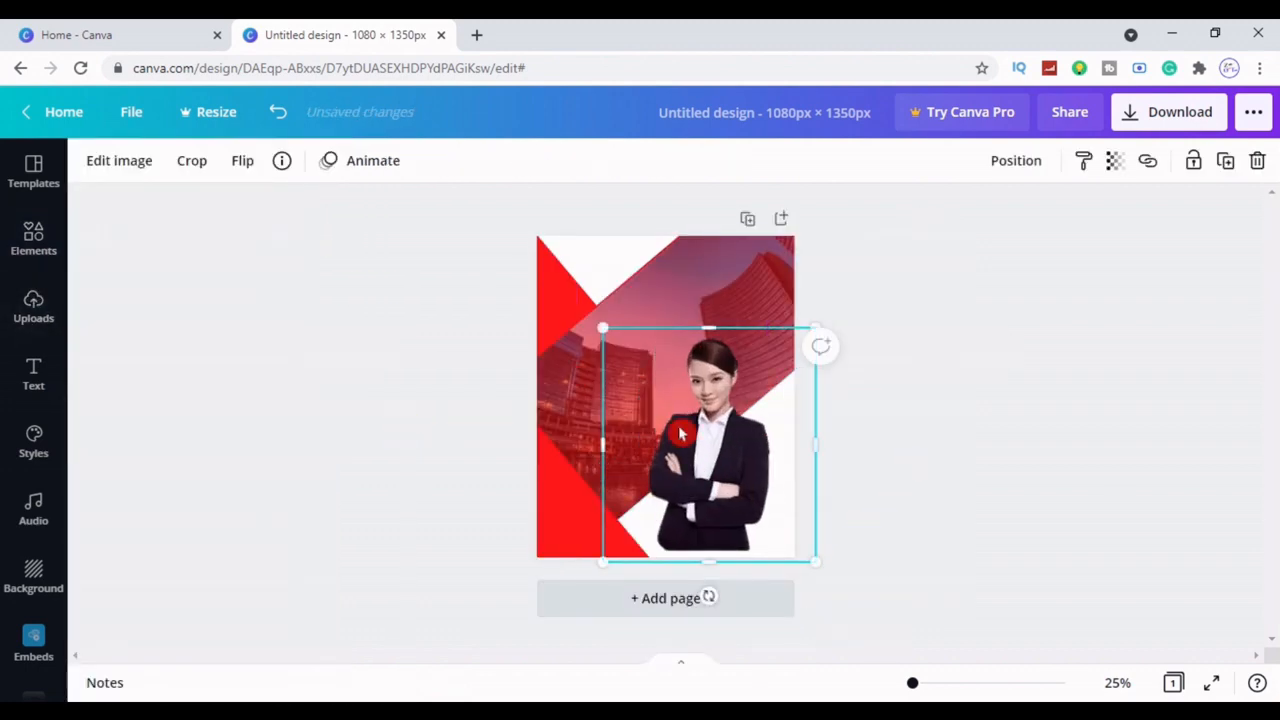
left_click_drag(603, 330, 556, 277)
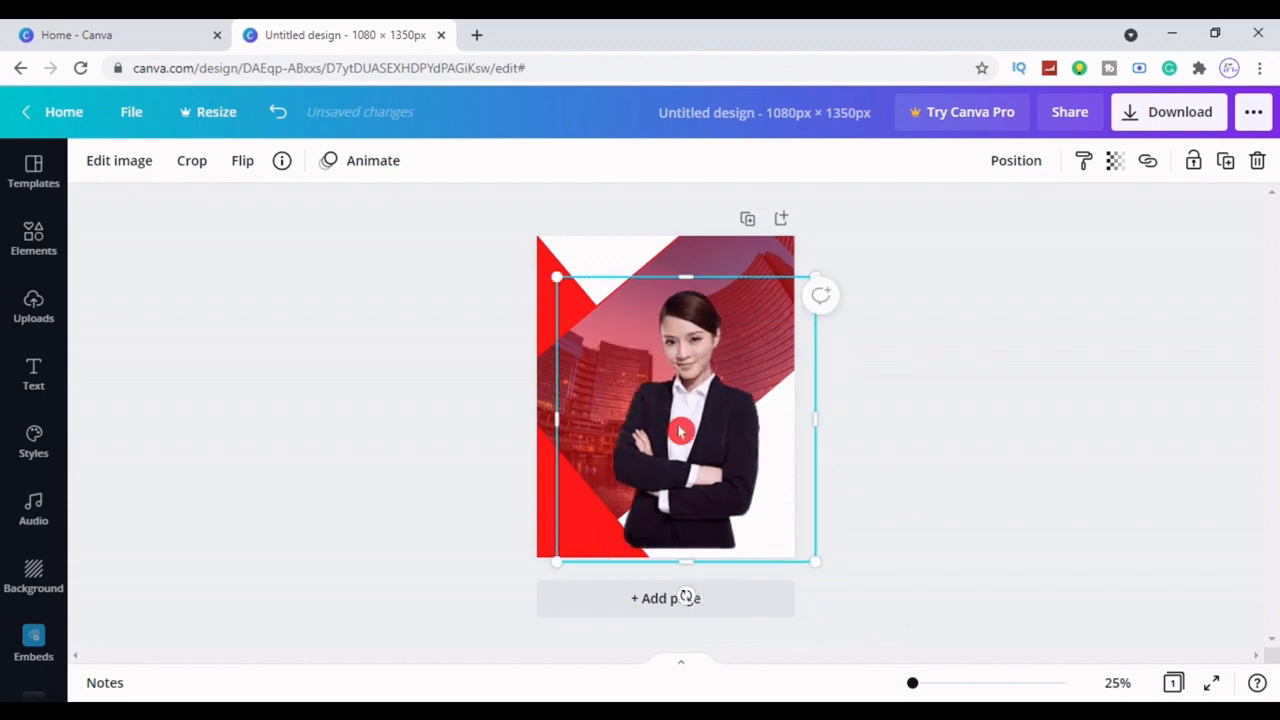
left_click(263, 177)
left_click(309, 223)
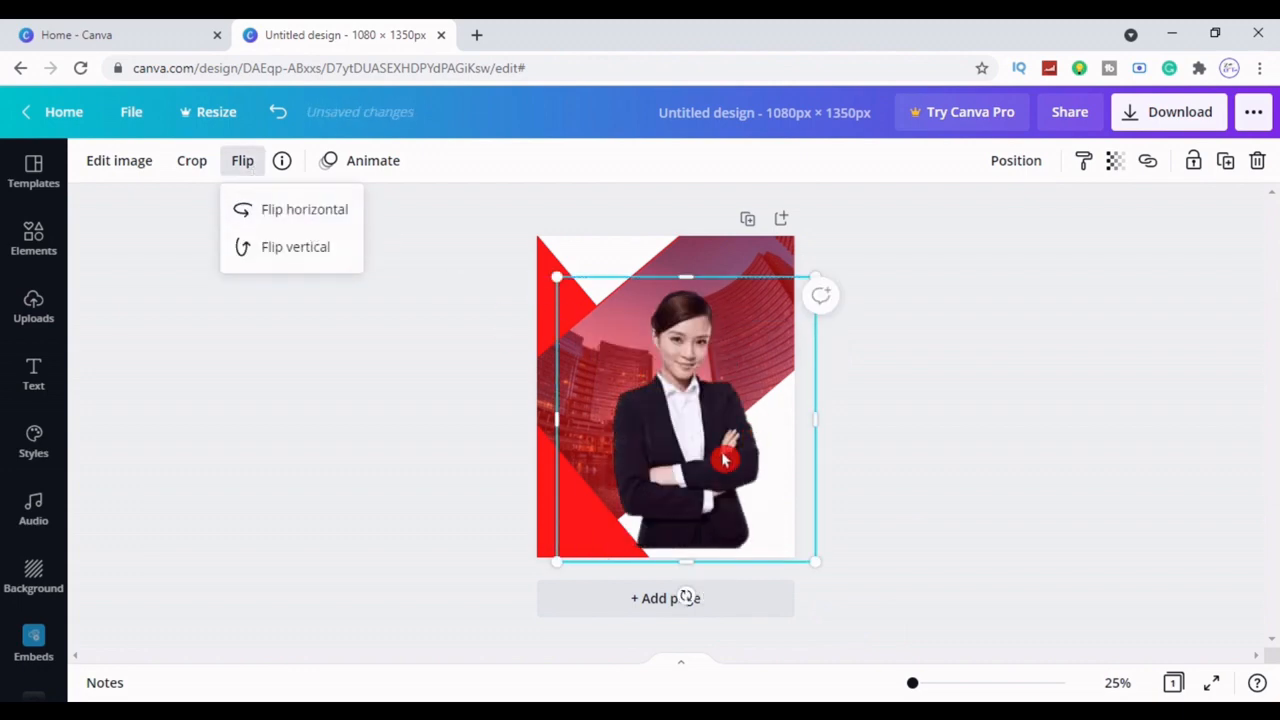
Move the businesswoman photo to the left-centre and resize it into place
left_click_drag(737, 449, 611, 435)
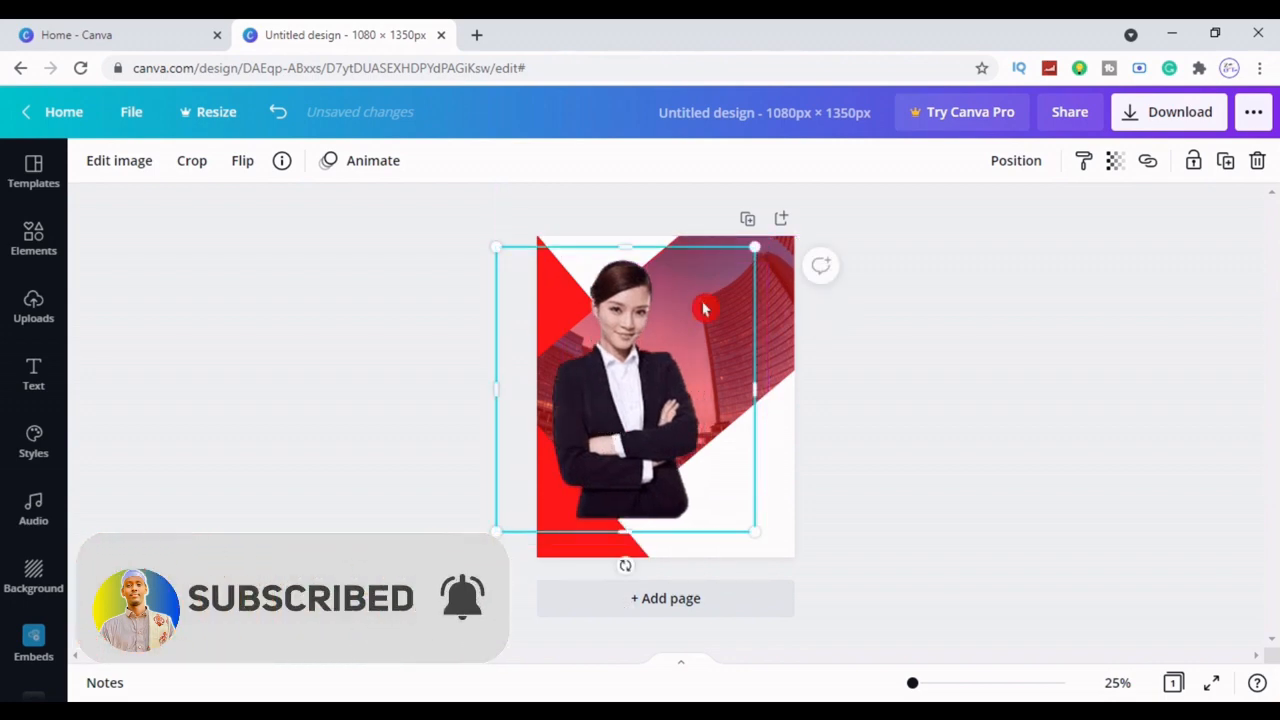
left_click_drag(754, 248, 731, 273)
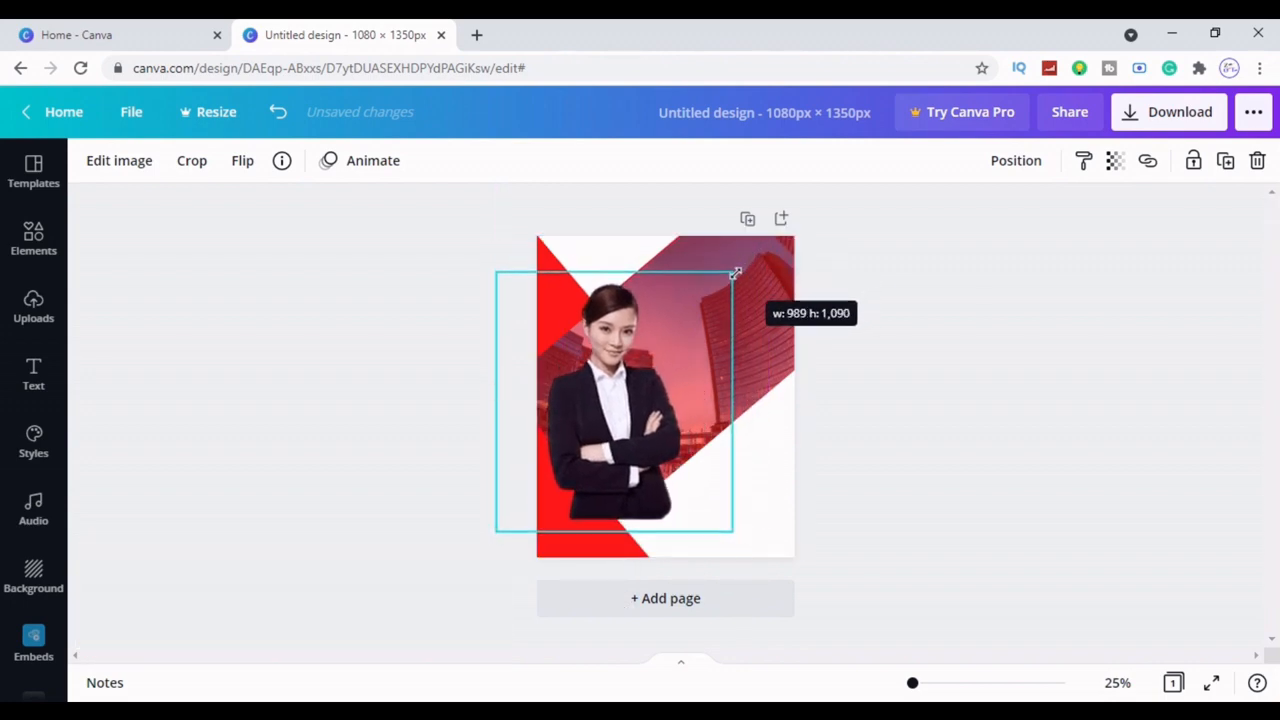
left_click(931, 423)
left_click(644, 464)
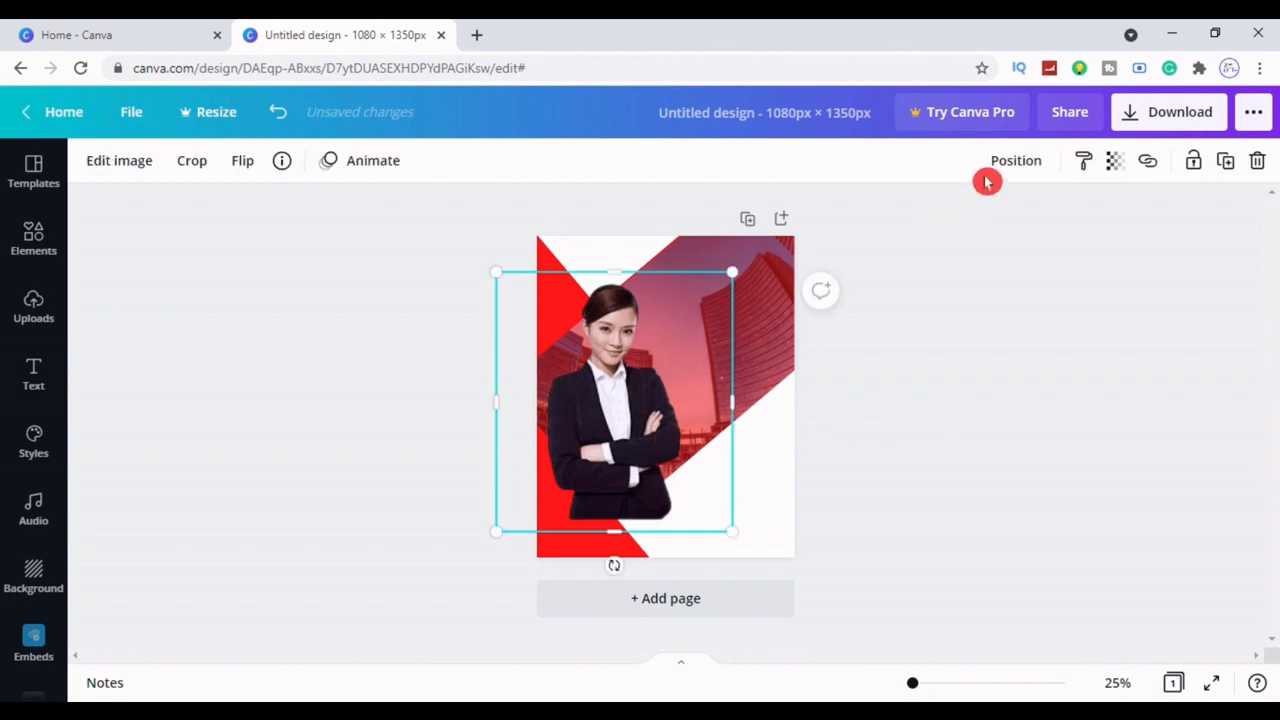
left_click(1012, 162)
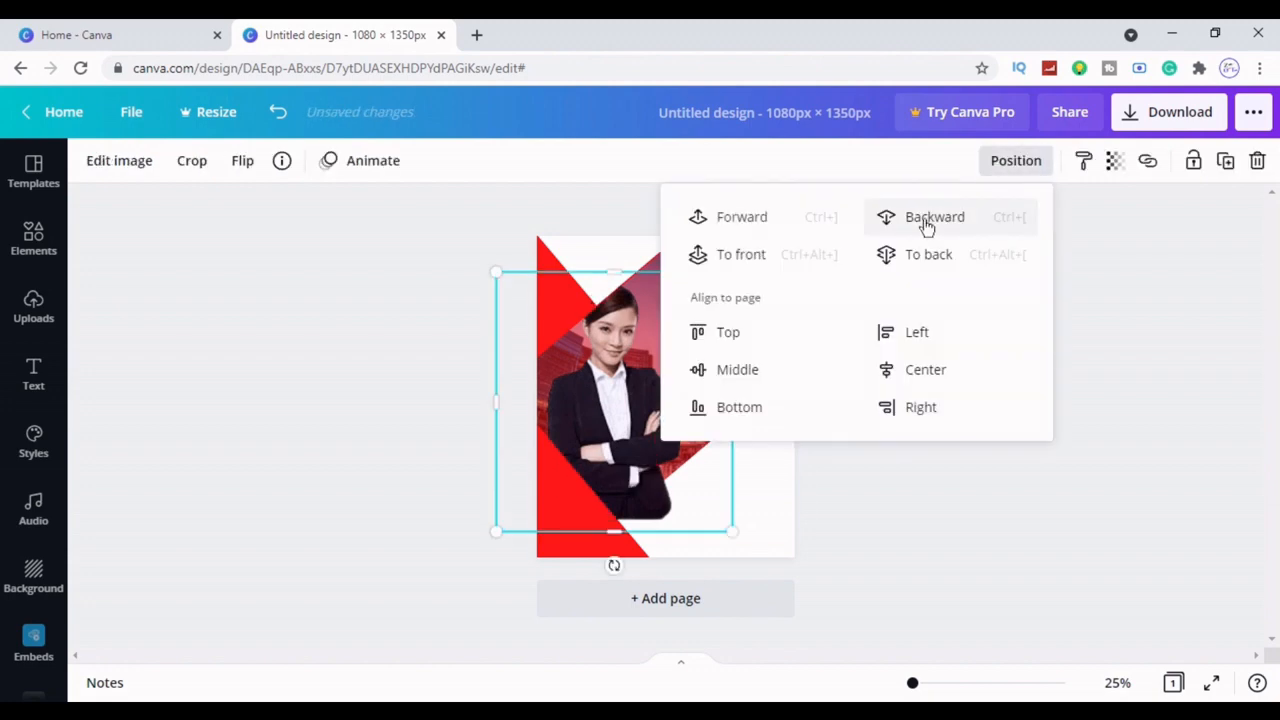
left_click(1049, 535)
left_click(602, 450)
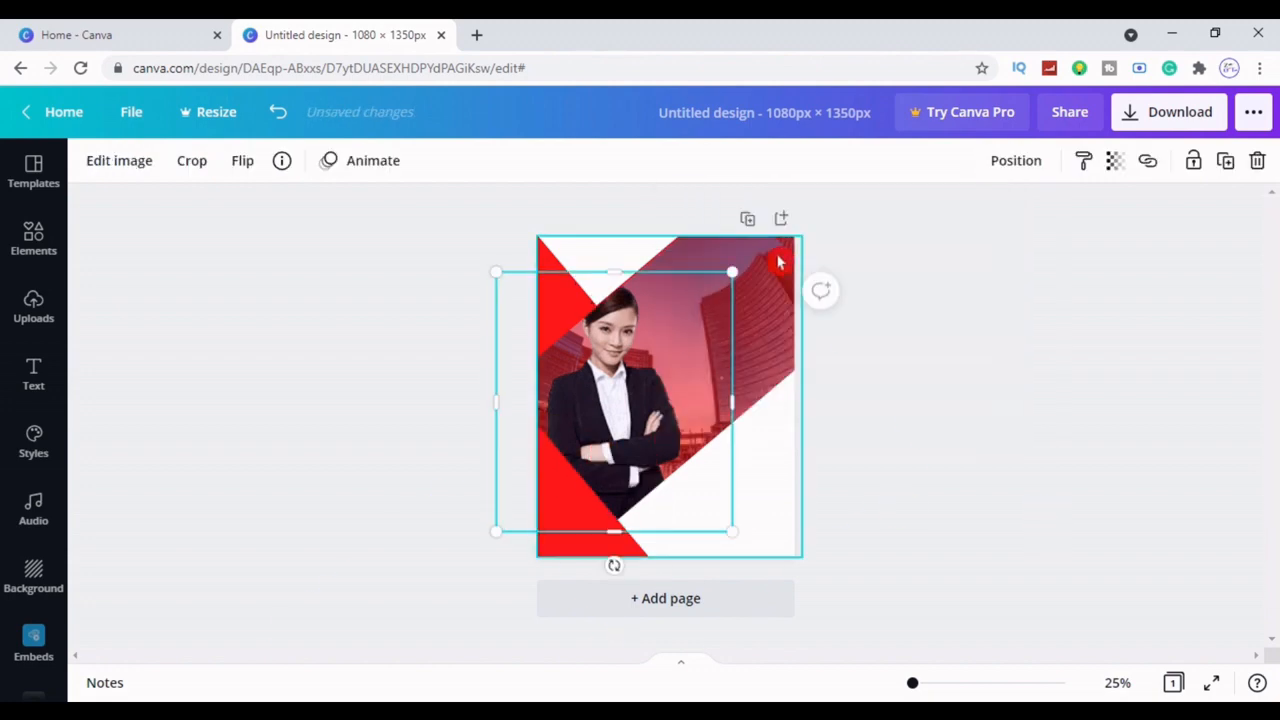
left_click_drag(732, 271, 713, 292)
left_click_drag(499, 295, 508, 305)
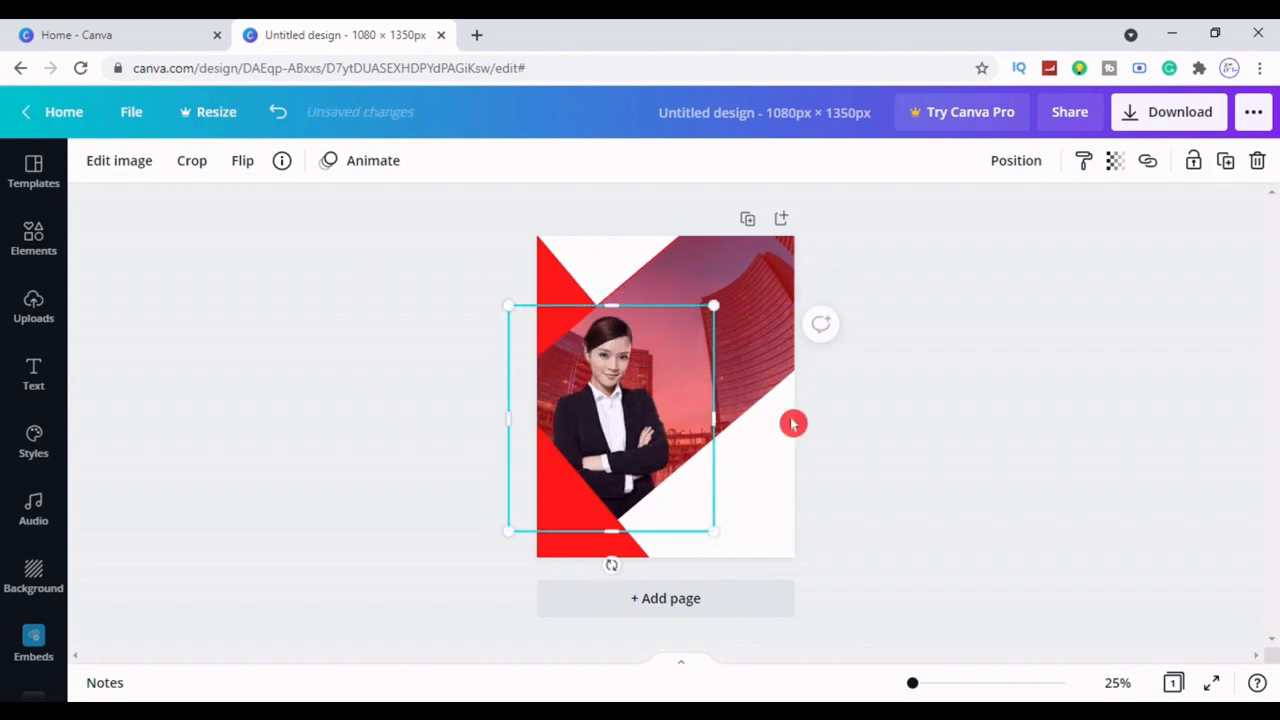
left_click_drag(609, 457, 622, 543)
left_click_drag(629, 486, 624, 444)
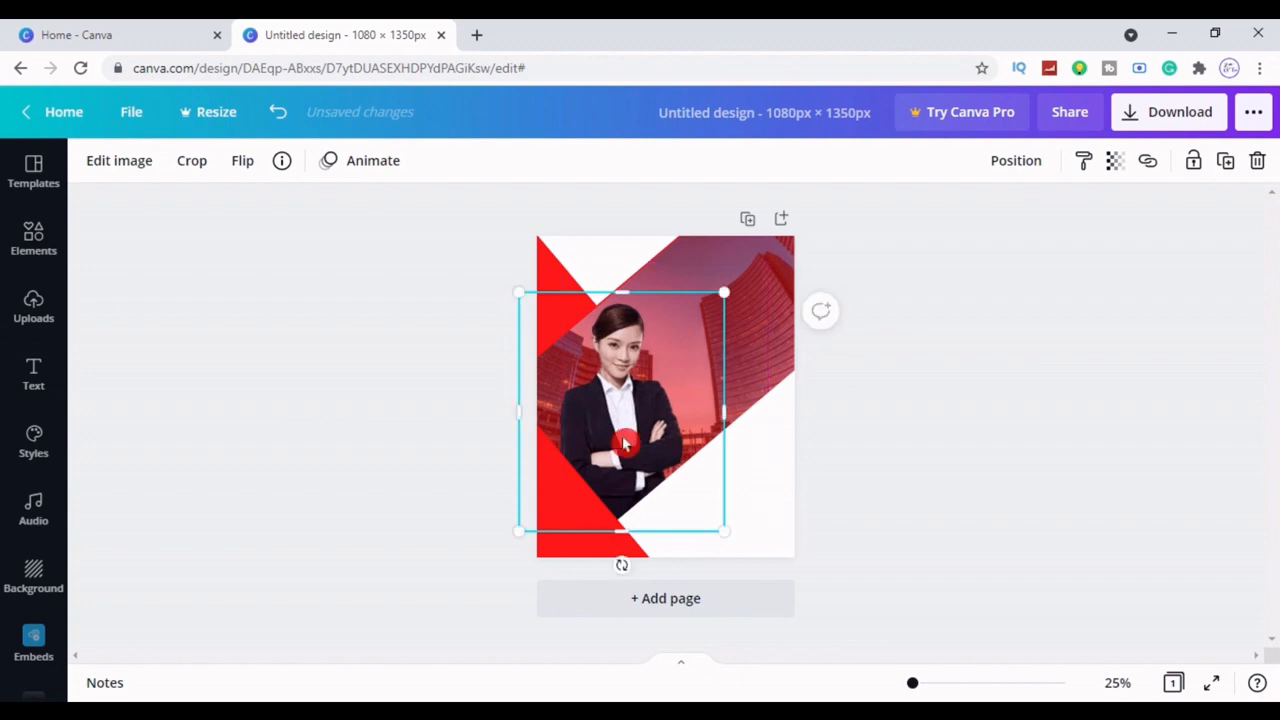
left_click(931, 393)
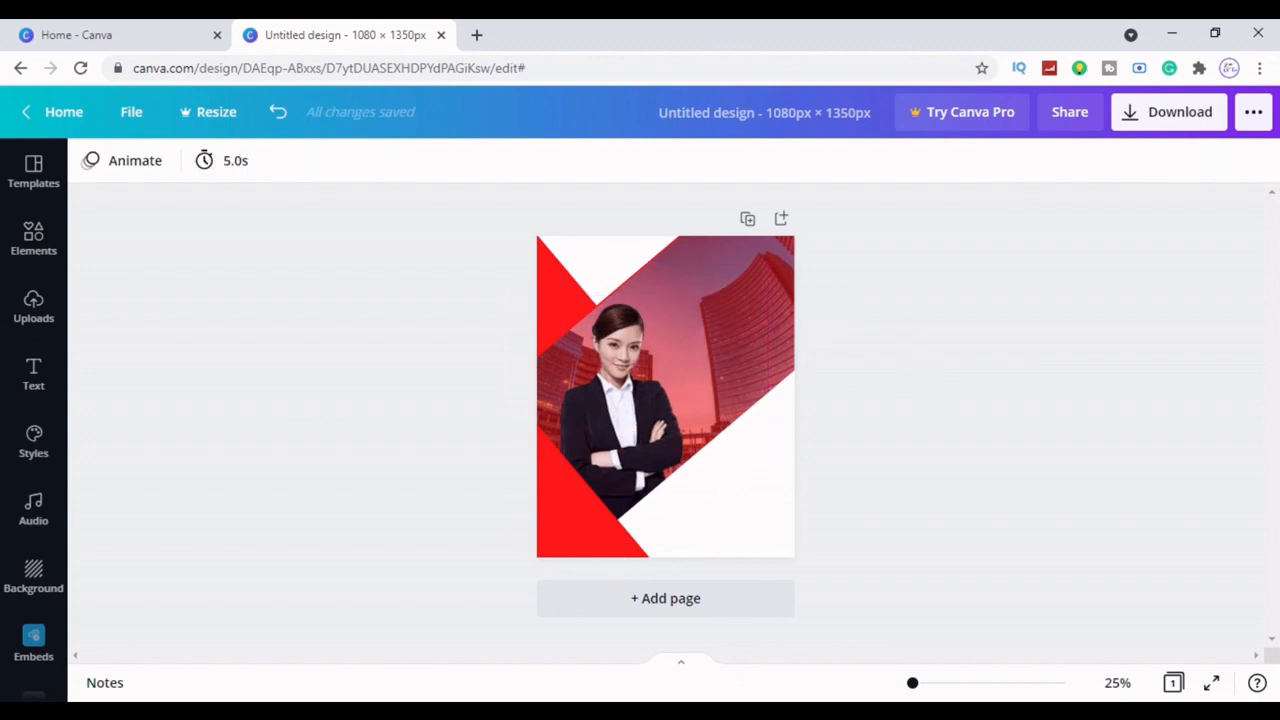
Add the black chat-bubble graphic from recently used elements, shrunk to 80 × 80 in the top-left corner
left_click(34, 240)
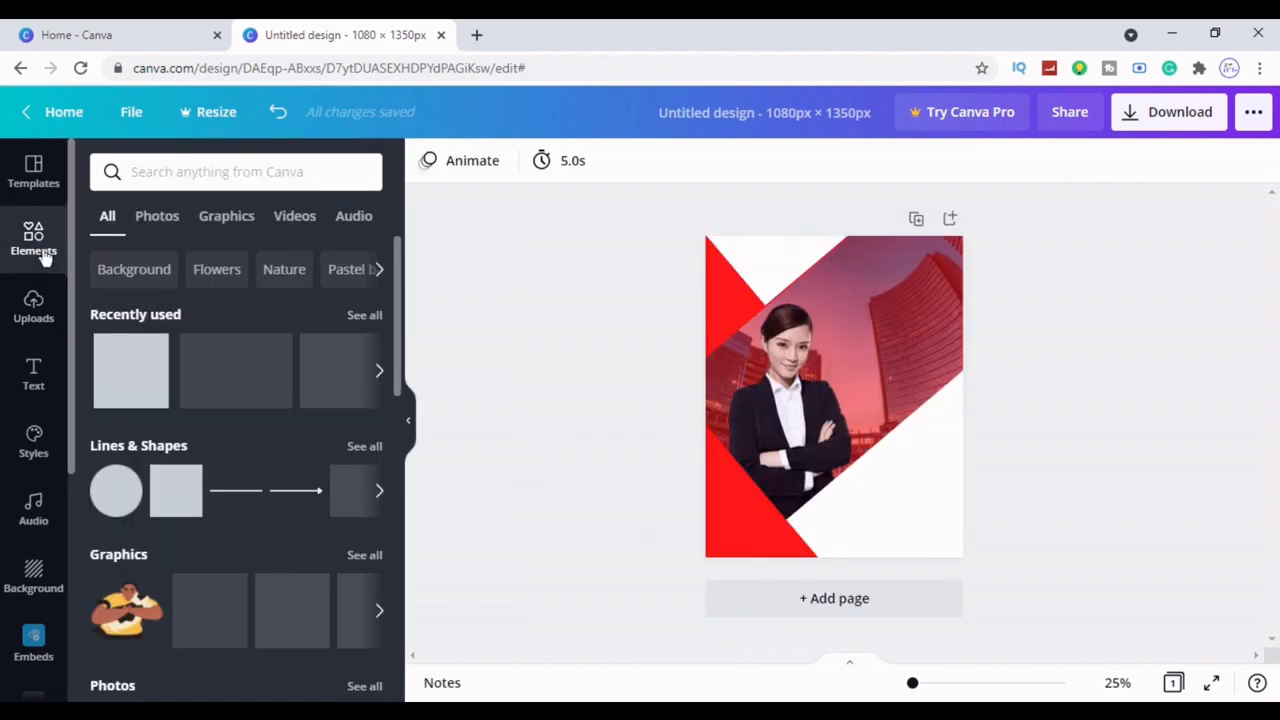
left_click(365, 316)
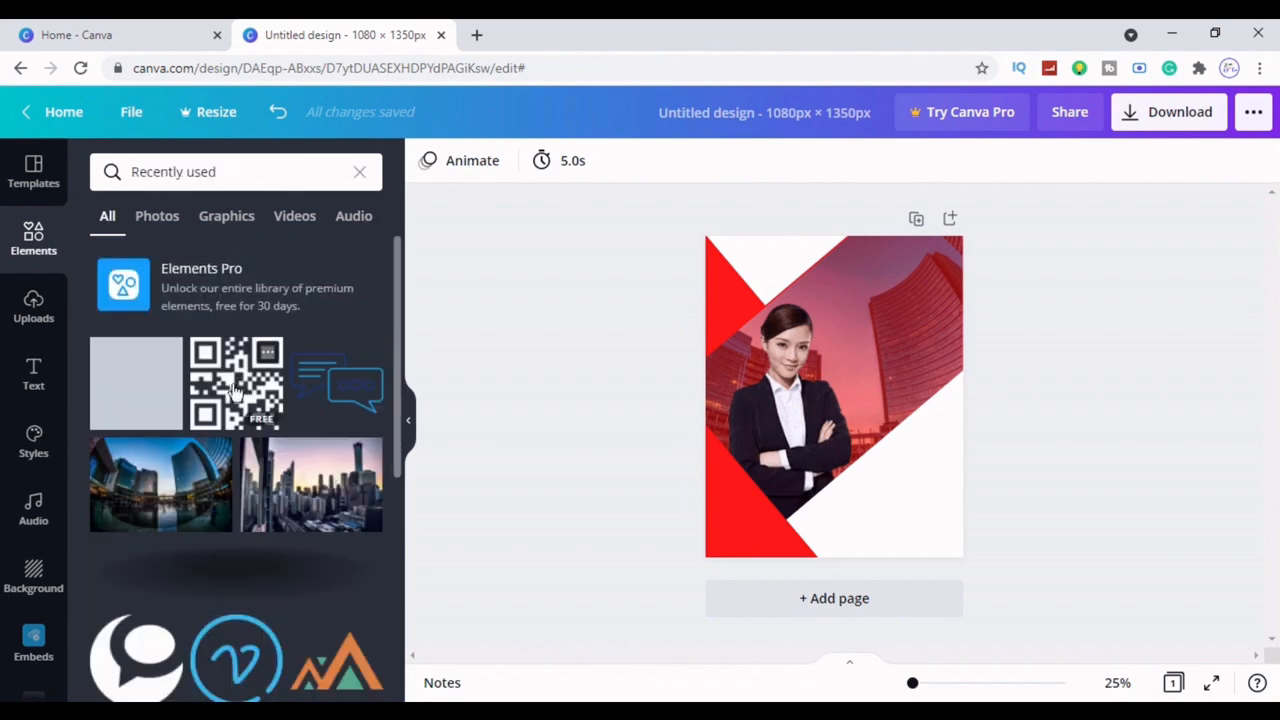
left_click(147, 676)
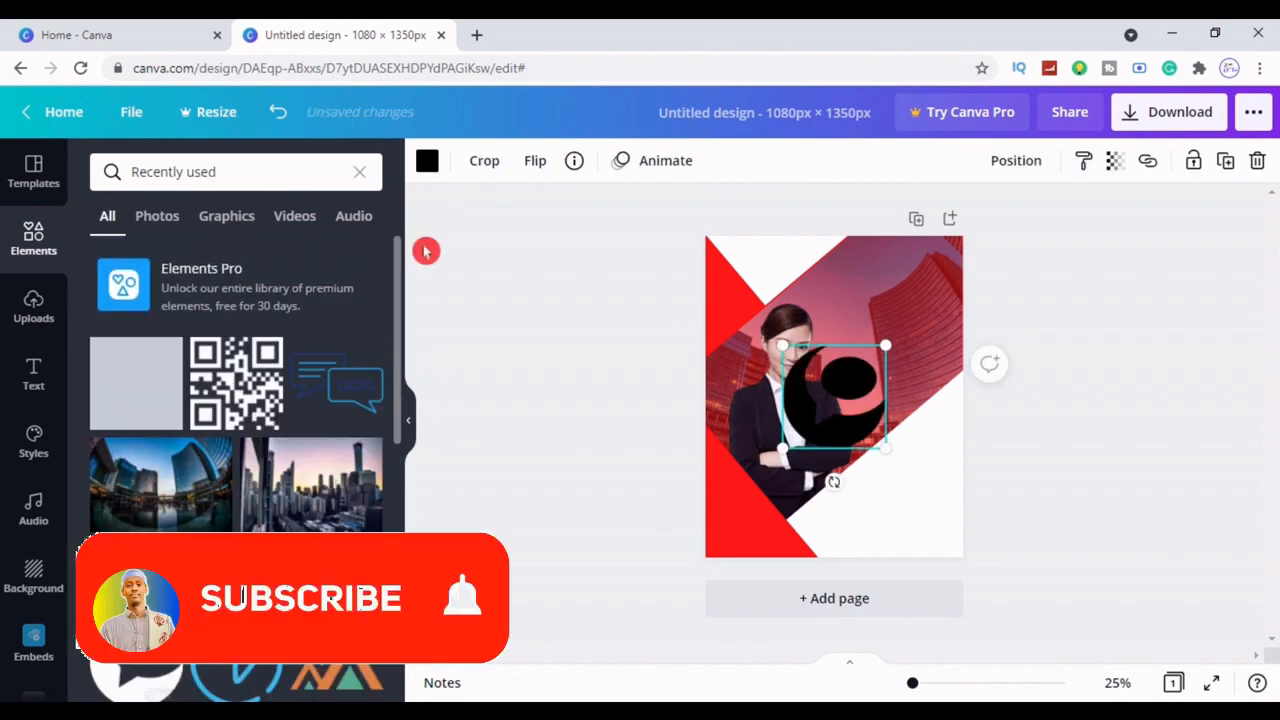
left_click(409, 420)
left_click_drag(714, 443, 573, 251)
left_click(924, 430)
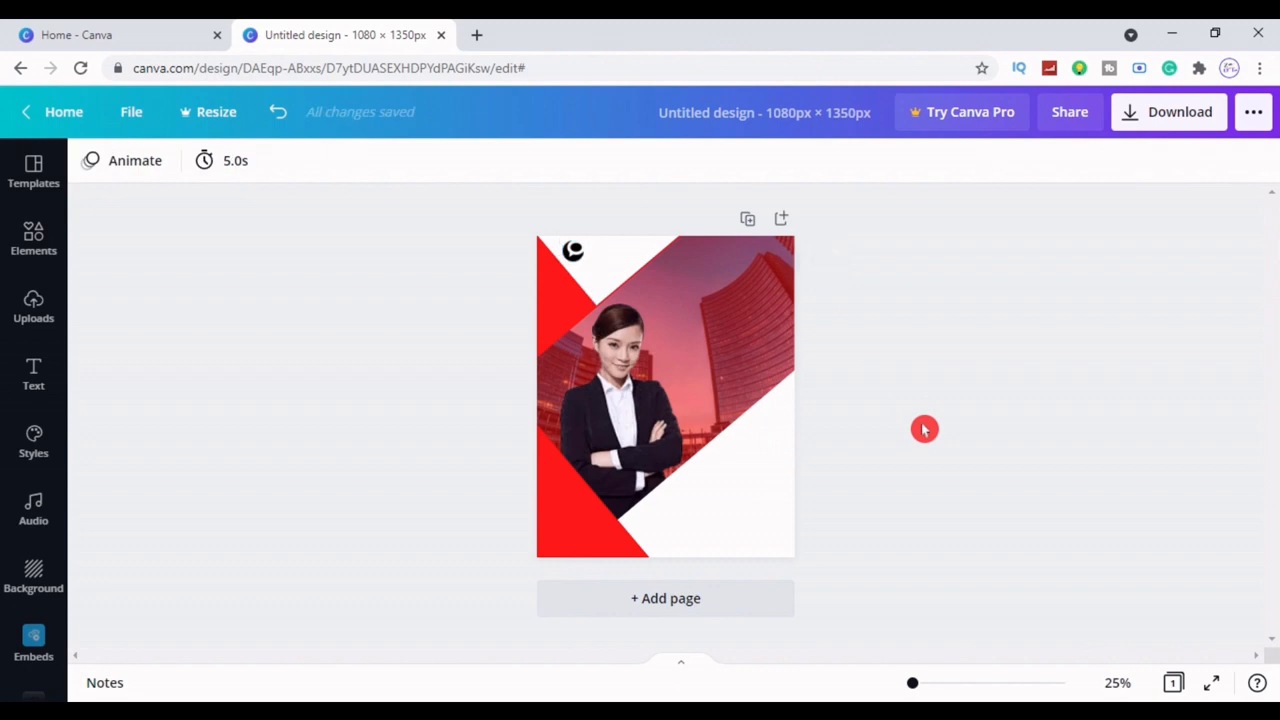
Add a heading text box reading 'Creative agent'
left_click(35, 375)
left_click_drag(224, 284, 877, 474)
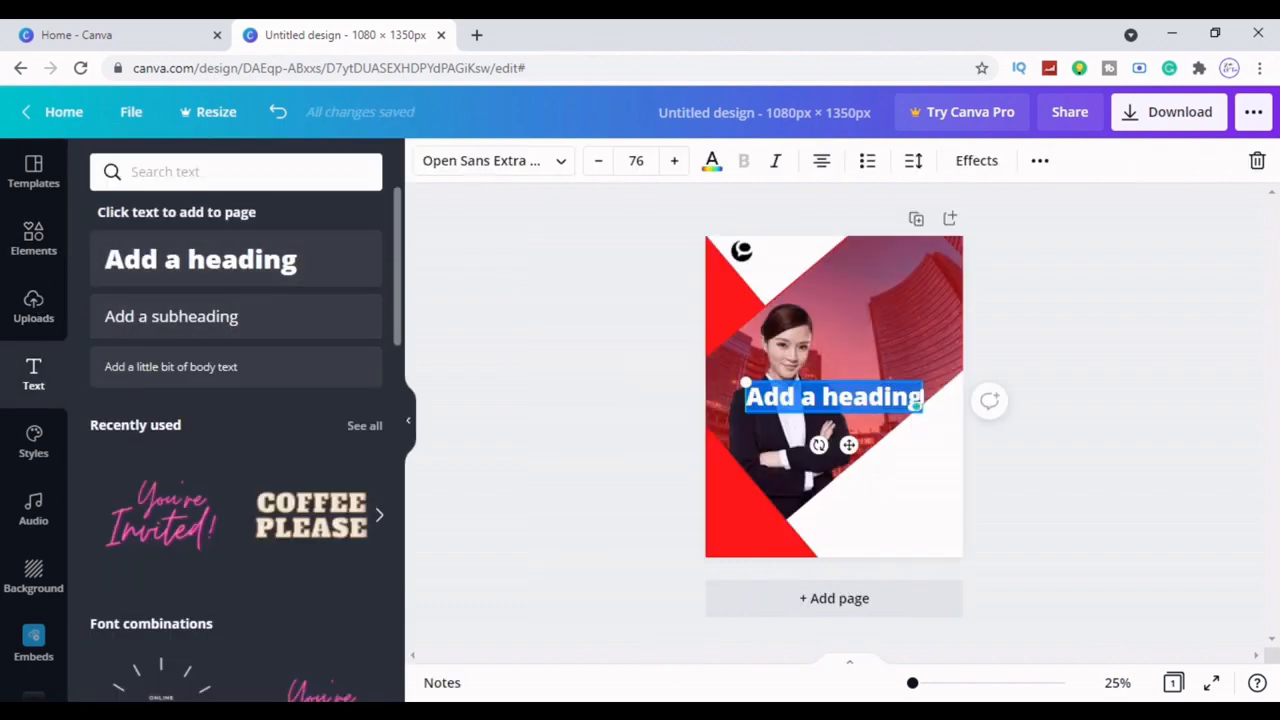
key("BackSpace")
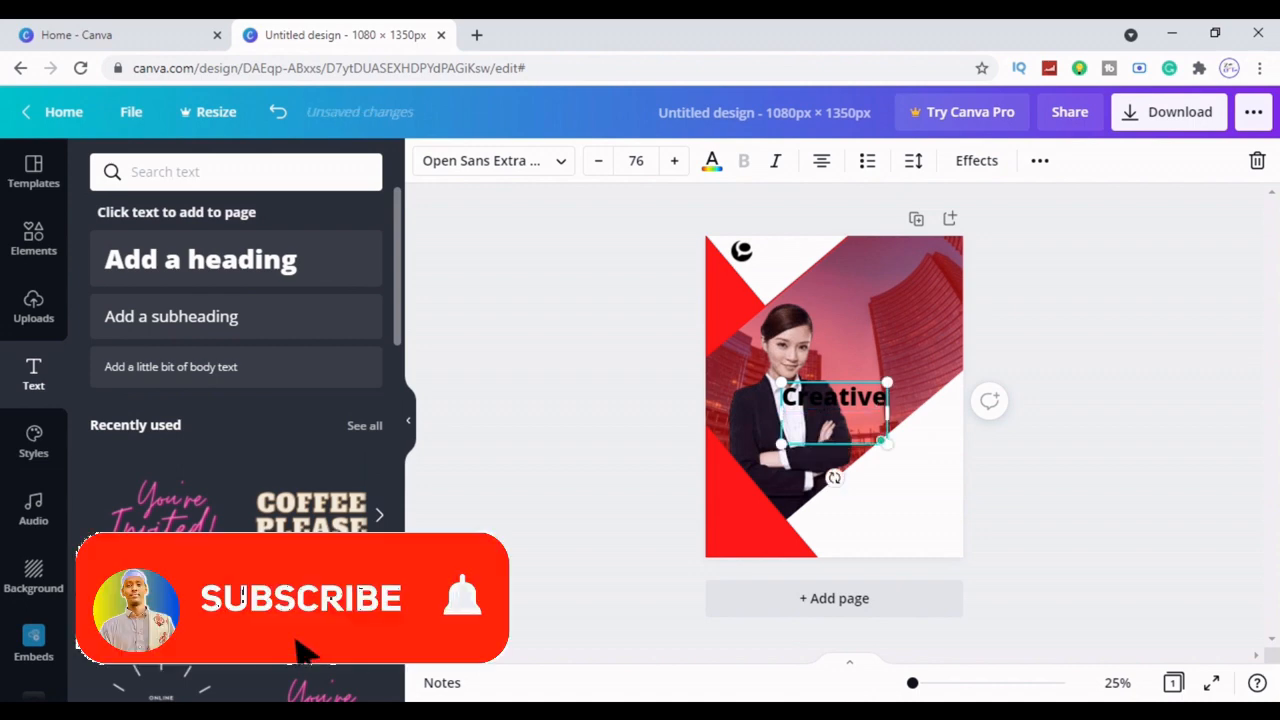
type("agent")
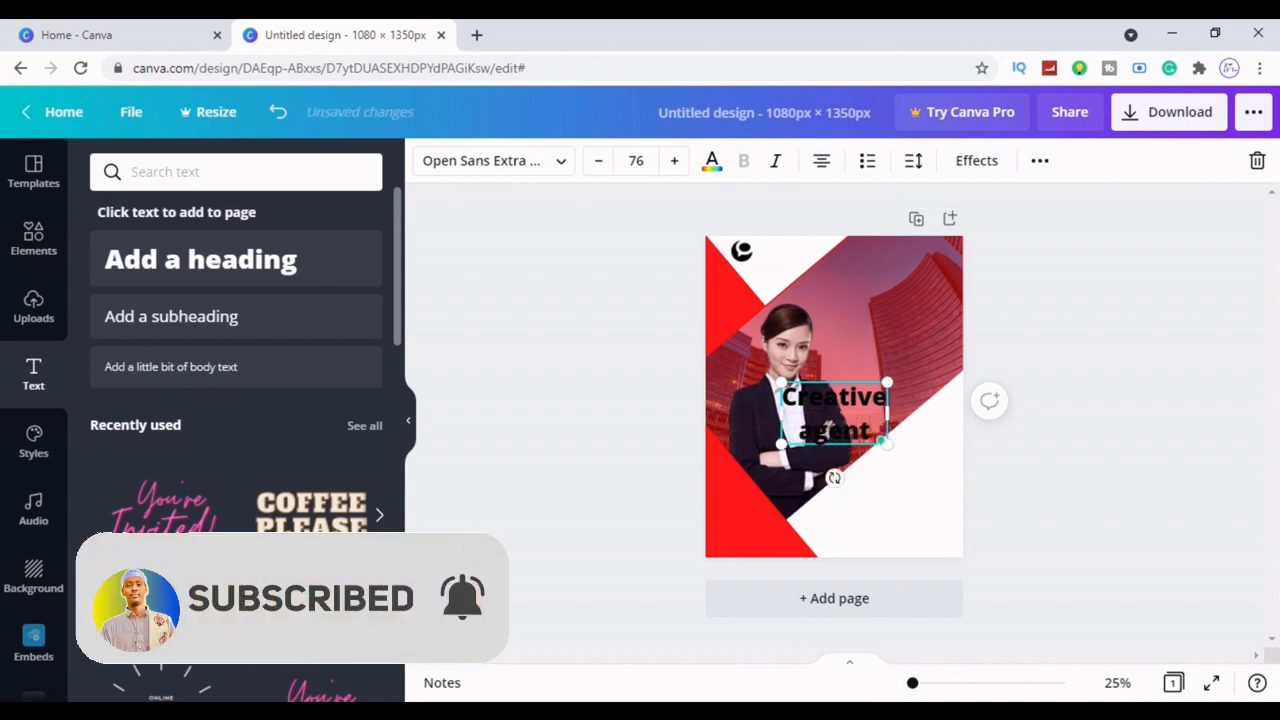
left_click(1080, 431)
Move the heading beside the logo, shrink it and set line spacing to 0.99
left_click_drag(862, 424, 790, 262)
left_click_drag(818, 265, 812, 262)
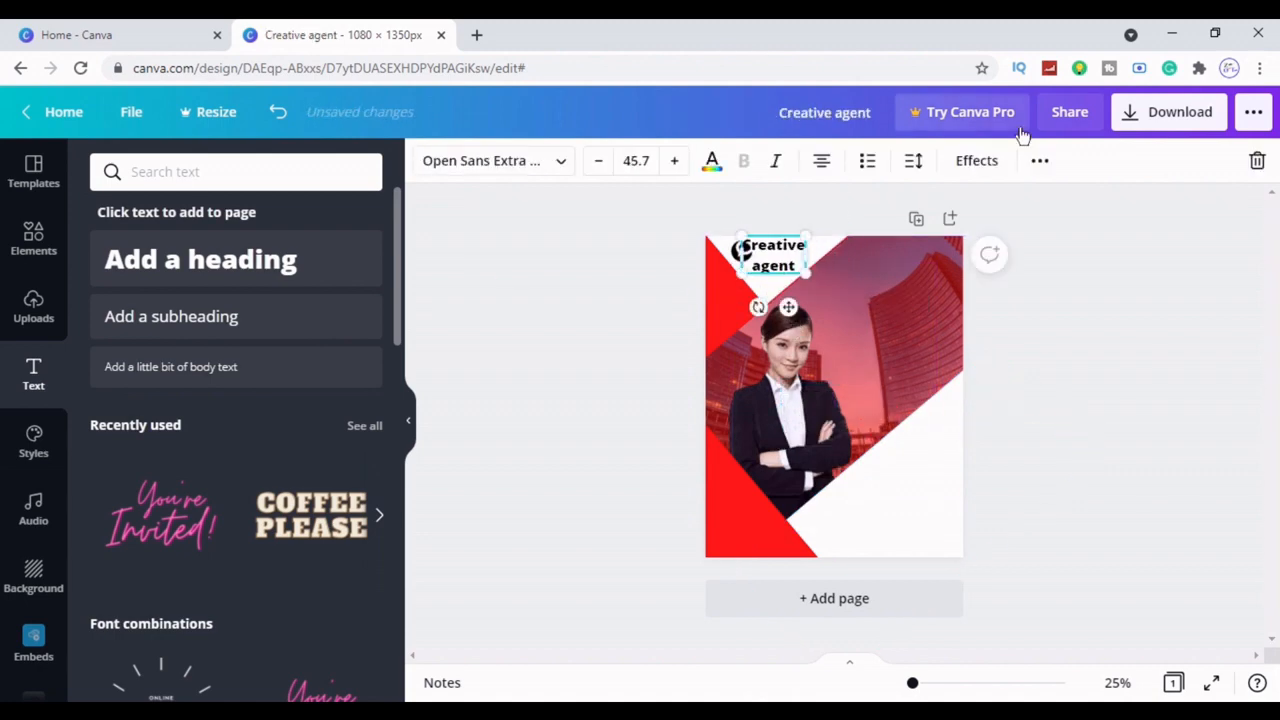
left_click(913, 161)
left_click_drag(1083, 263, 1062, 264)
left_click(1134, 439)
left_click(785, 253)
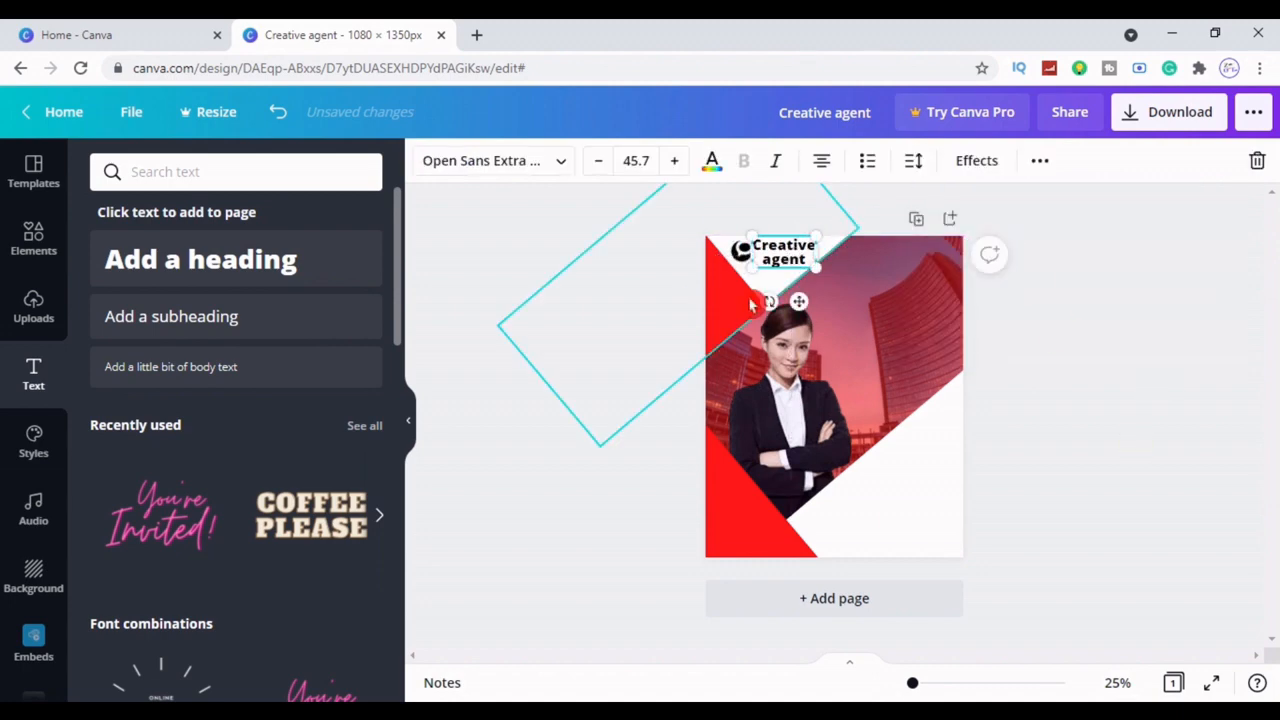
Make the heading uppercase 'CREATIVE AGENT' and nudge it slightly right and down
left_click(1040, 160)
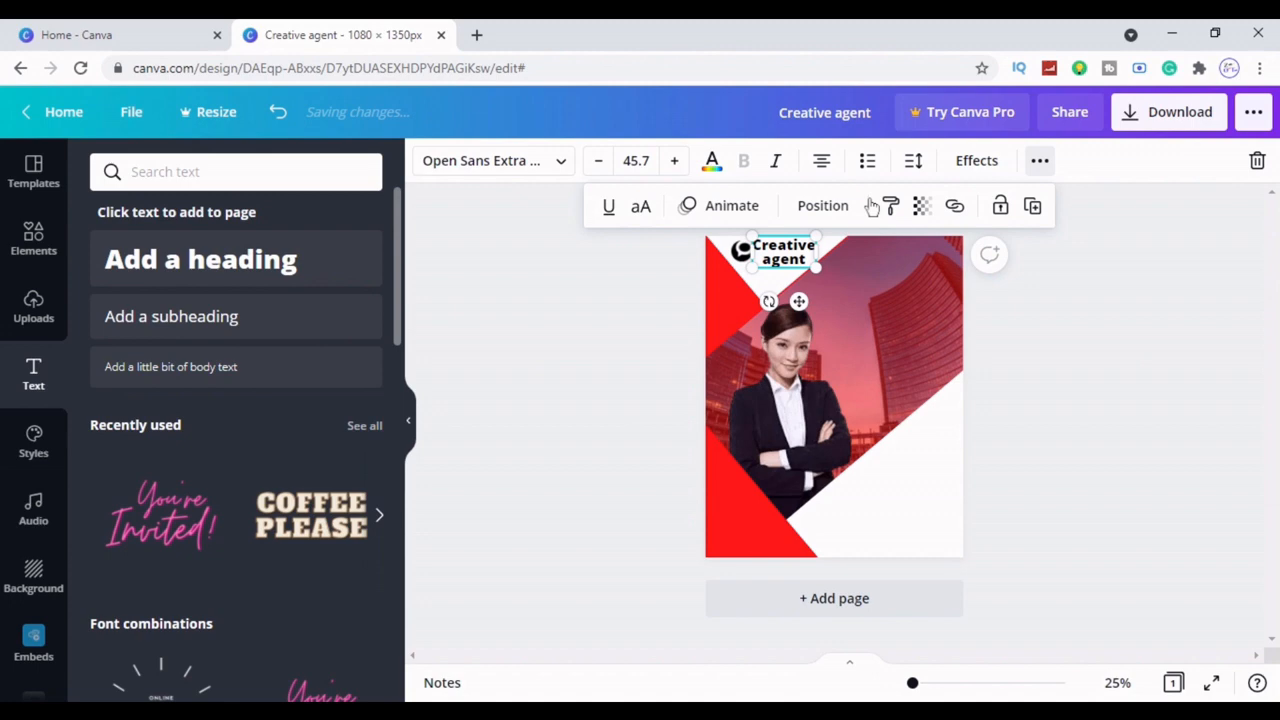
left_click(641, 206)
left_click(1203, 369)
left_click(783, 263)
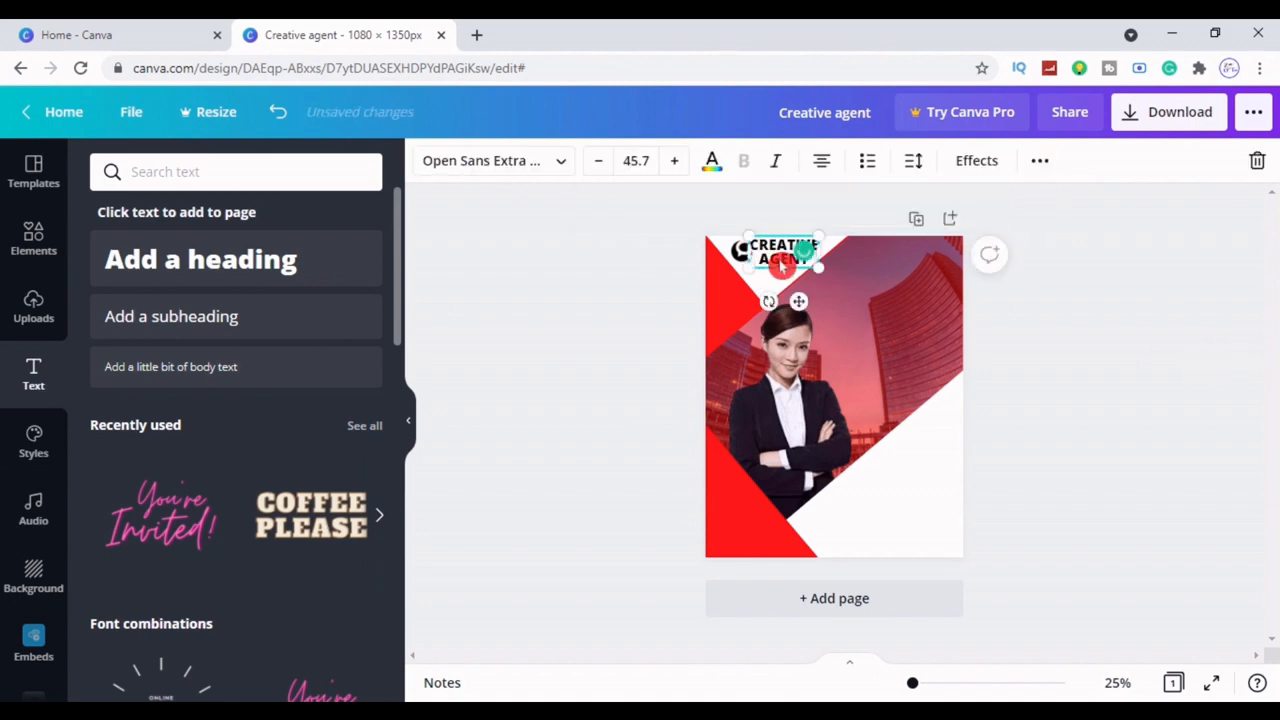
left_click(1060, 289)
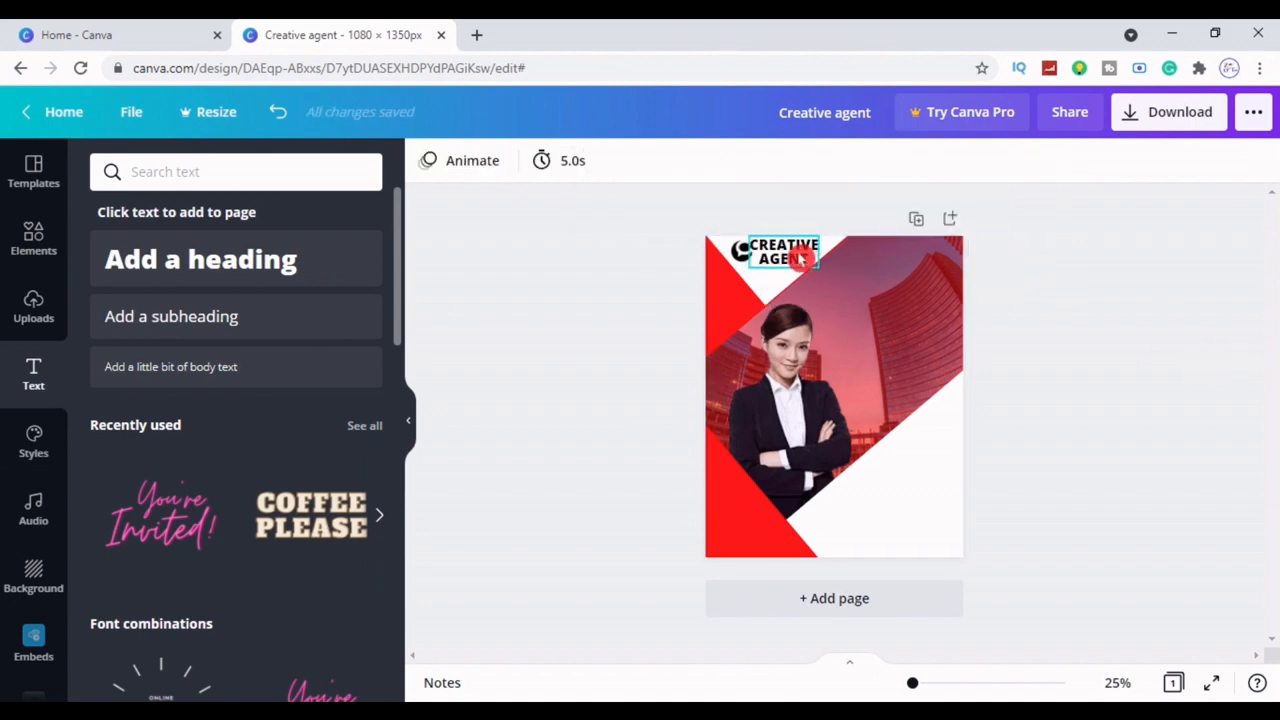
left_click(800, 258)
left_click_drag(800, 258, 806, 258)
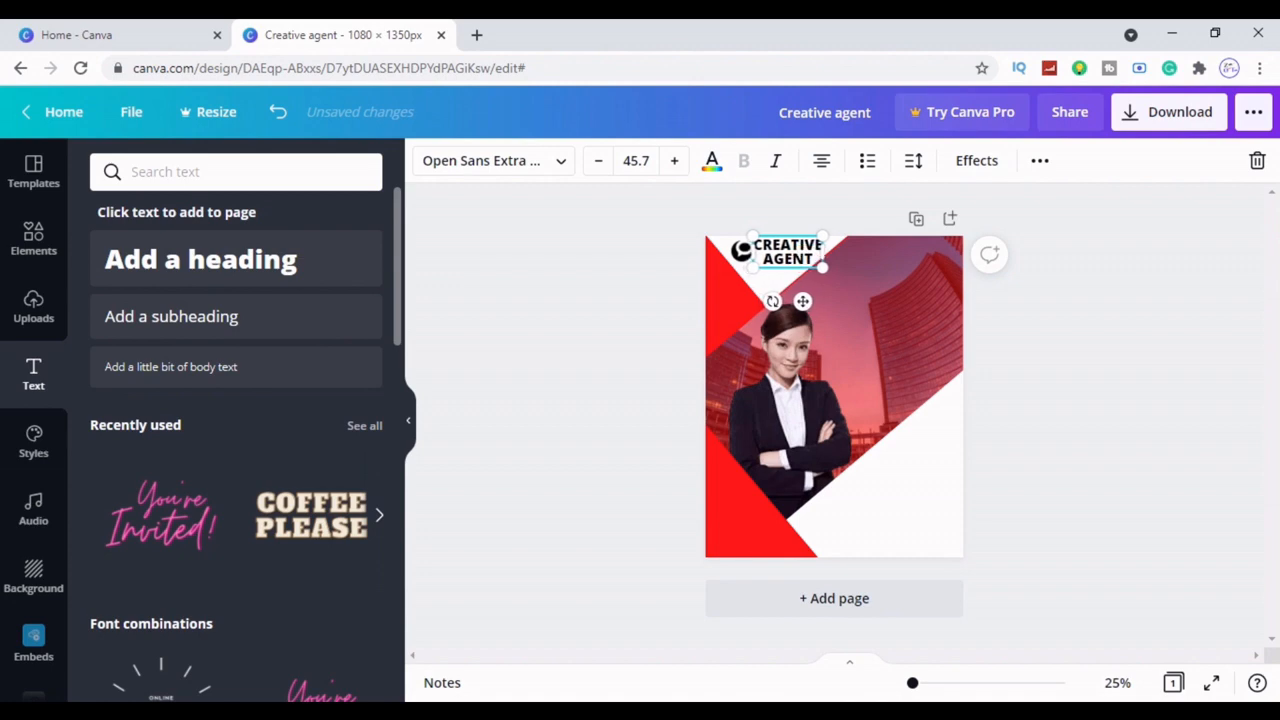
left_click(1077, 386)
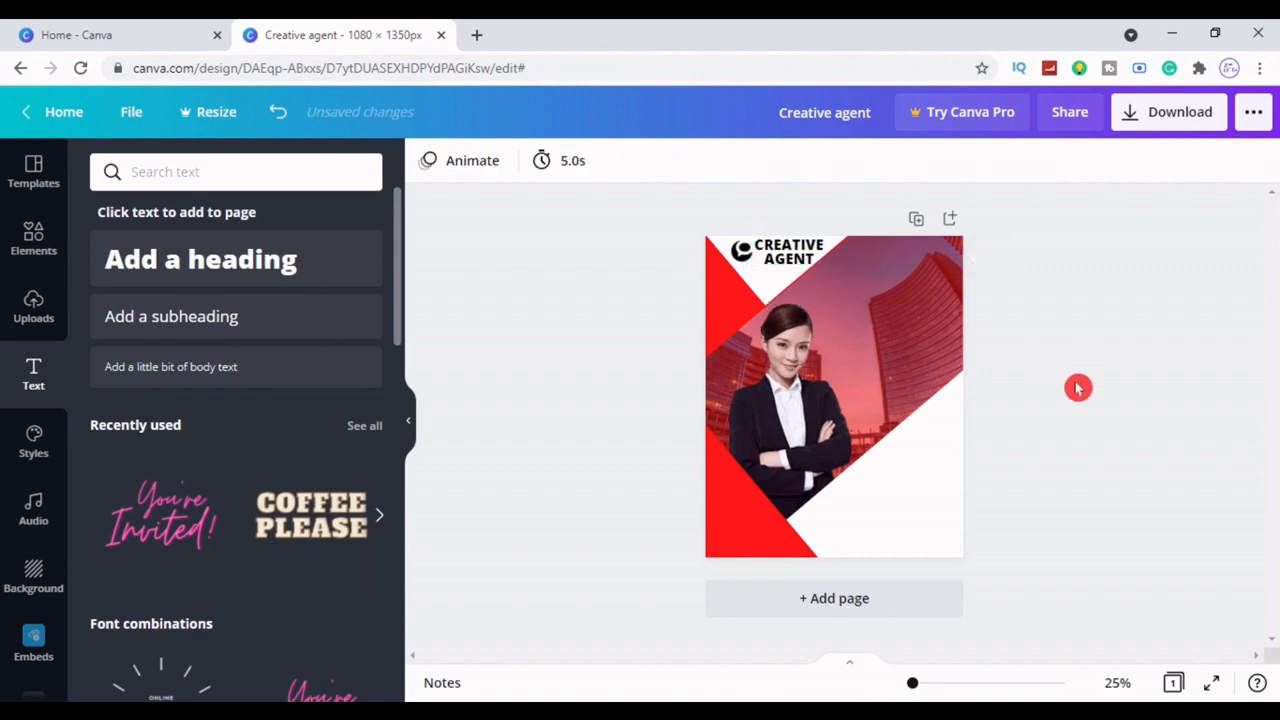
left_click(793, 247)
left_click_drag(793, 247, 793, 250)
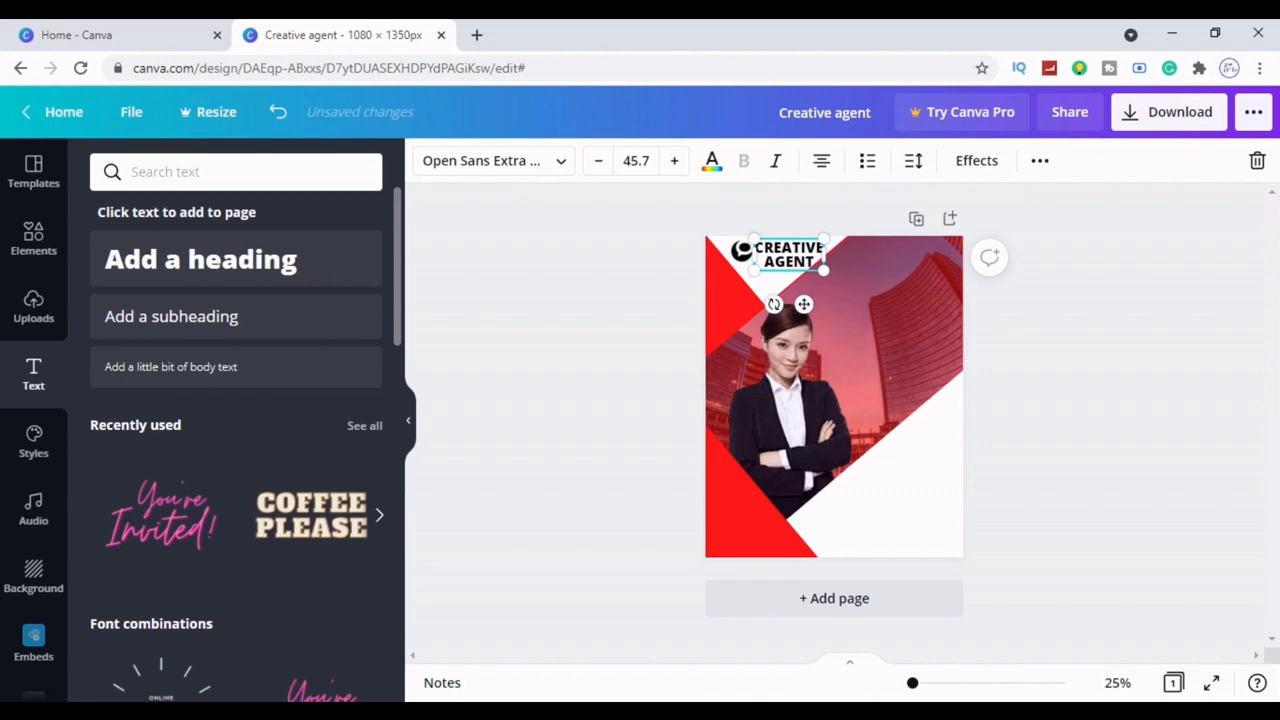
left_click(1088, 374)
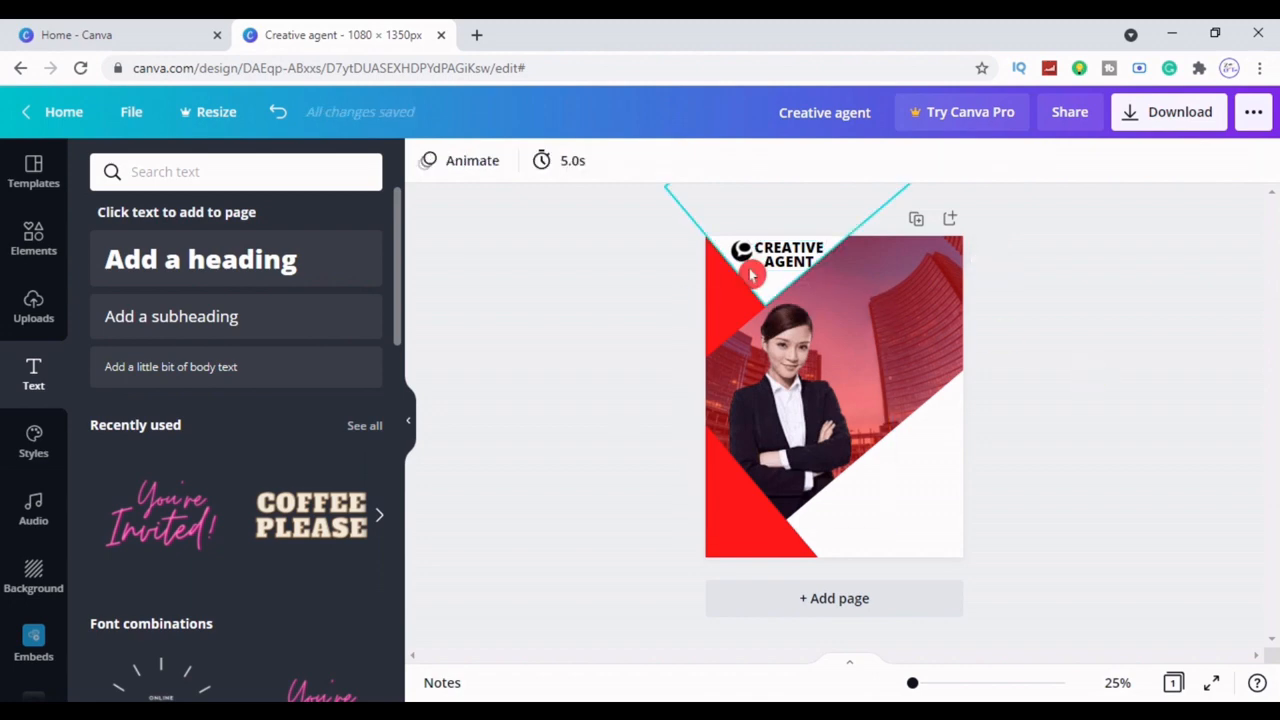
Change the CREATIVE AGENT heading font to Oswald
left_click(749, 268)
left_click(741, 252)
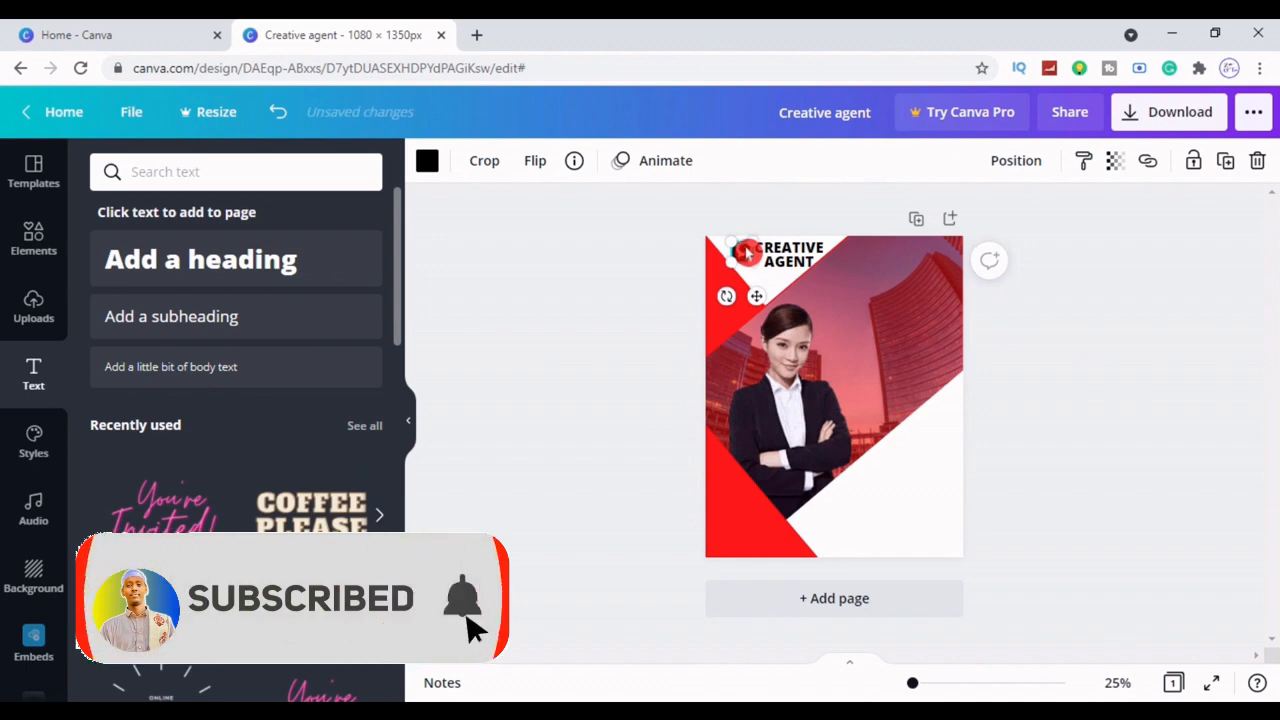
left_click(1084, 389)
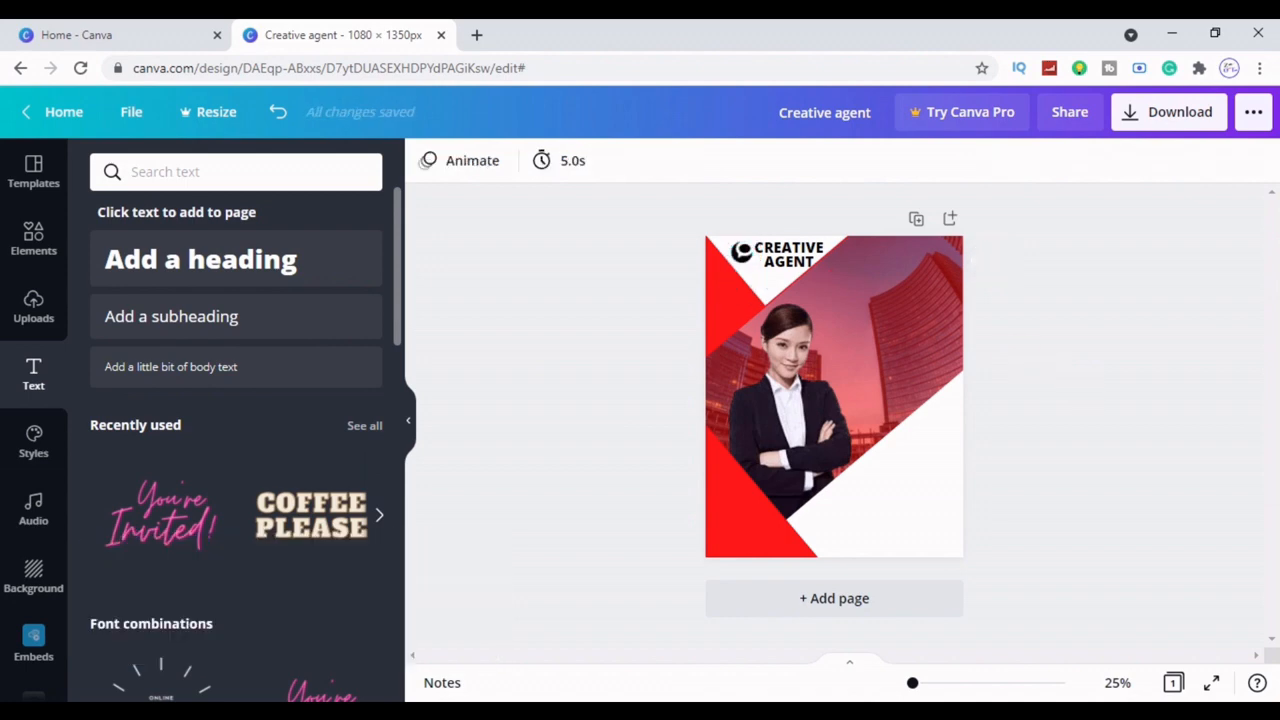
left_click(789, 254)
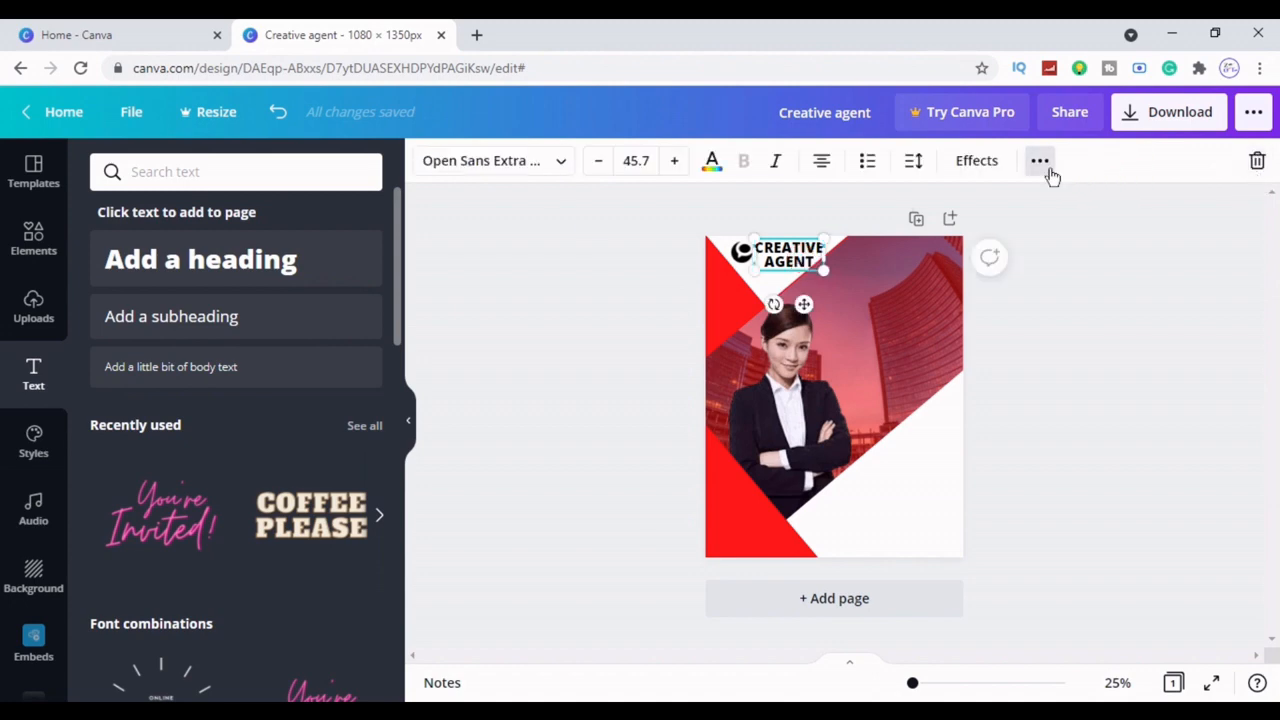
left_click(1040, 161)
left_click(1060, 375)
left_click(790, 262)
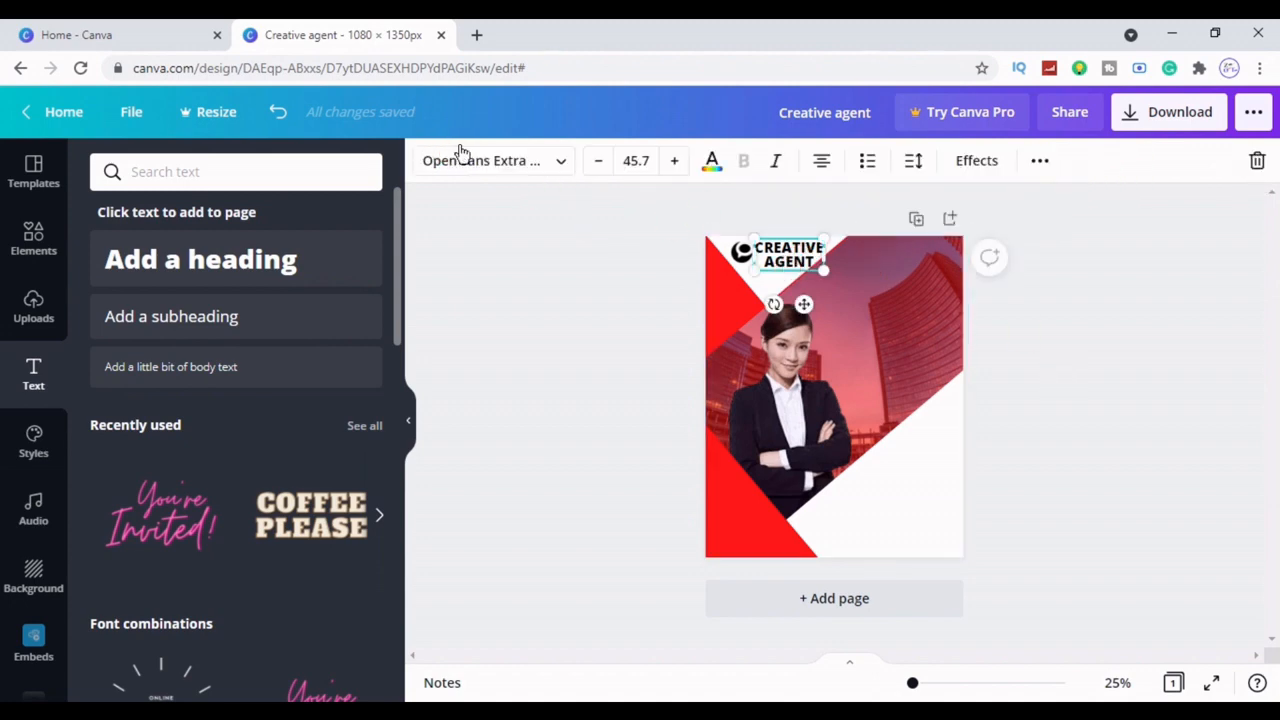
left_click(463, 156)
left_click(198, 302)
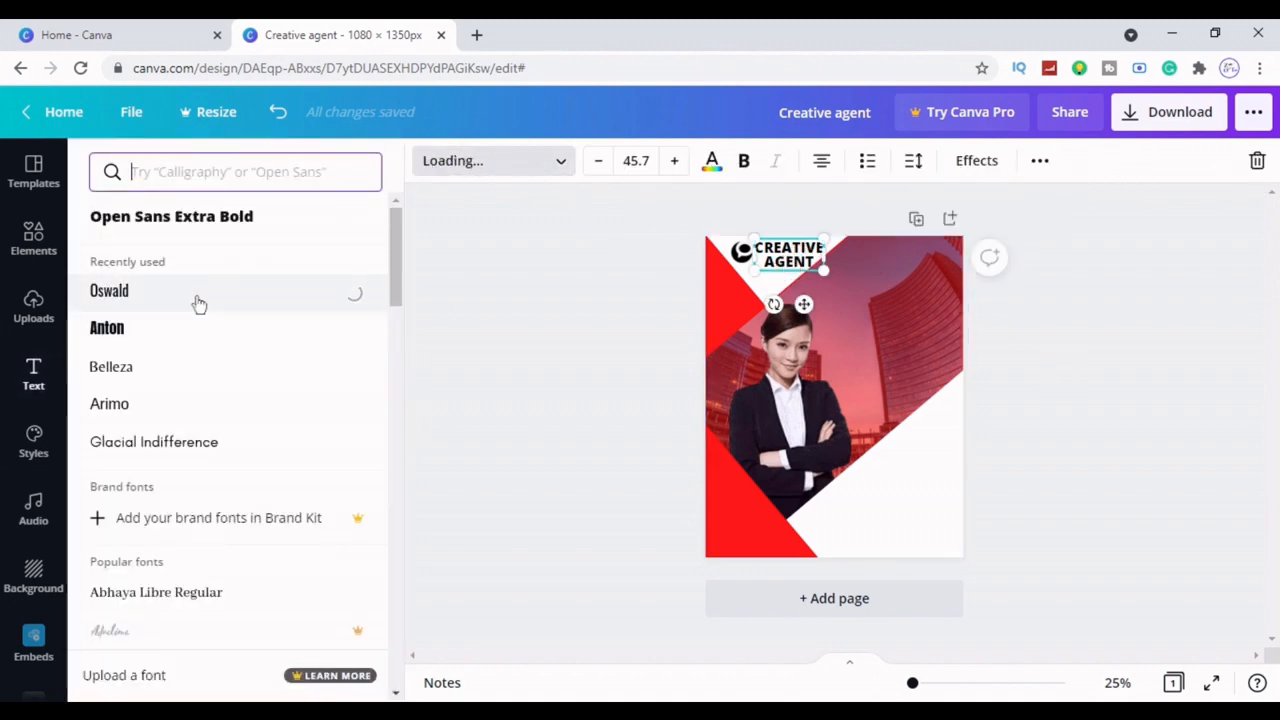
left_click(543, 357)
Align the heading tight beside the logo and enlarge it slightly to 48.9
left_click(790, 258)
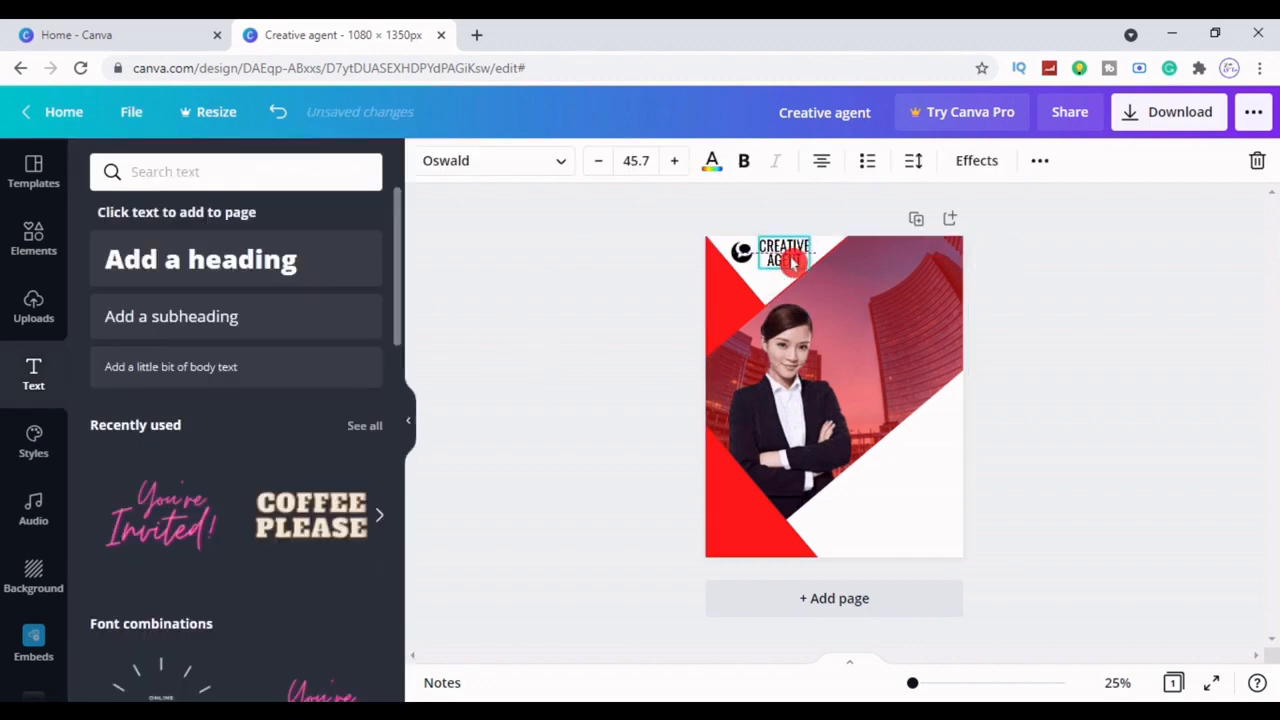
left_click_drag(792, 262, 762, 248)
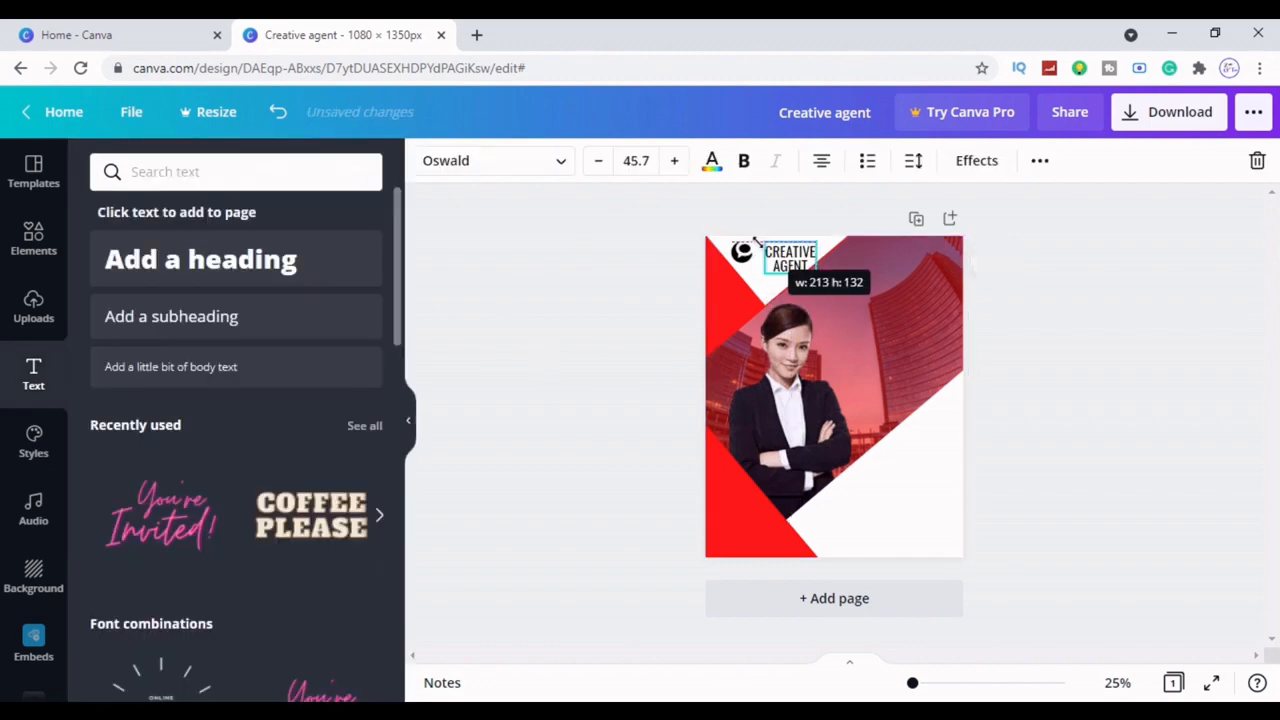
left_click(1134, 371)
left_click(770, 268)
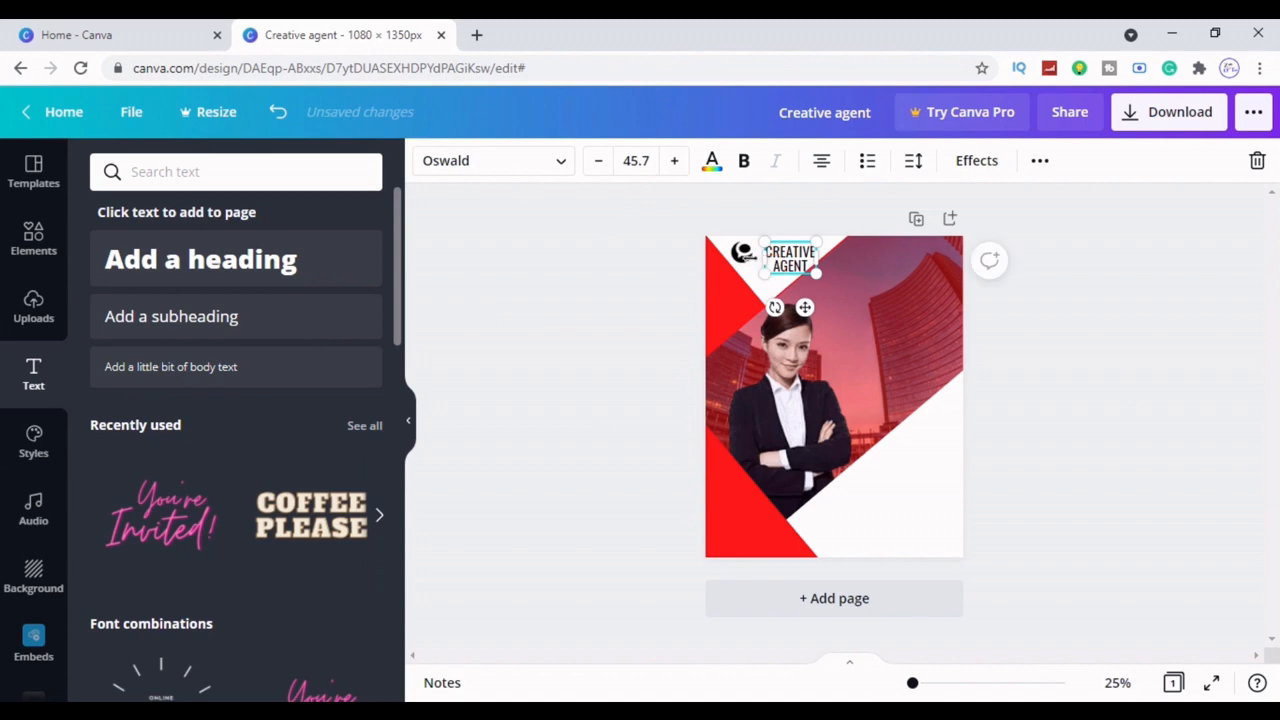
left_click(780, 277)
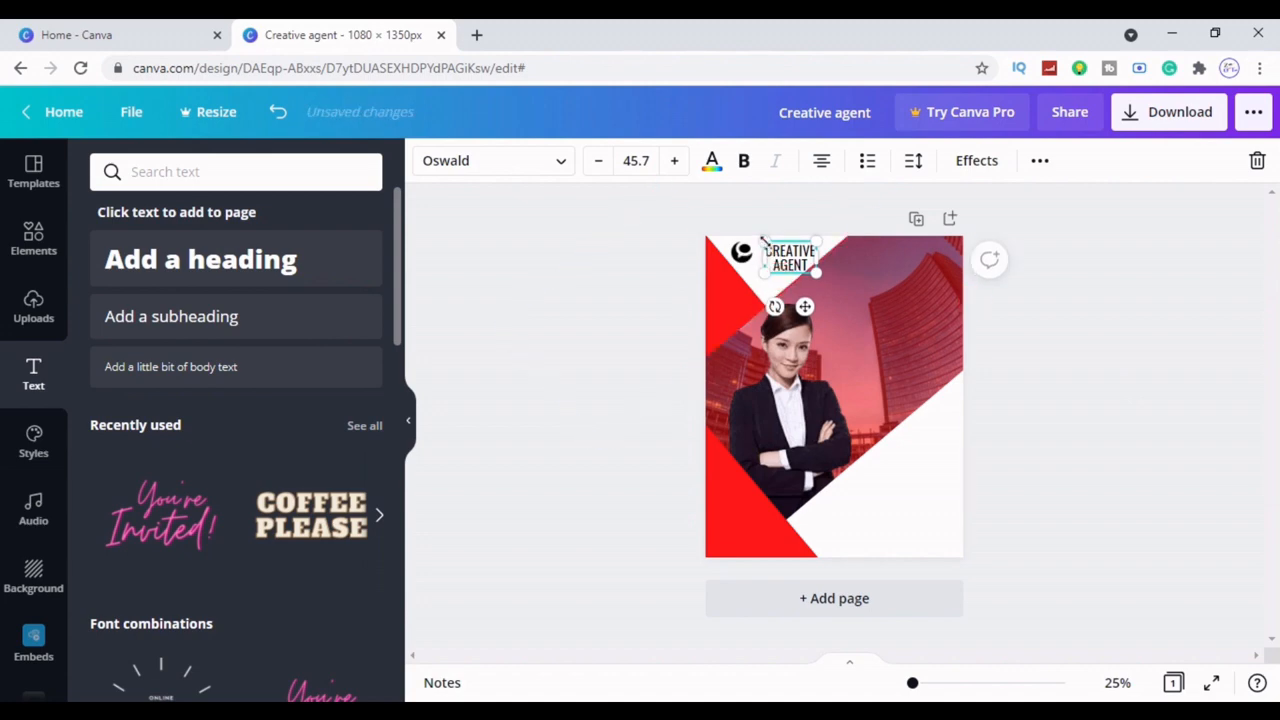
left_click_drag(761, 241, 745, 254)
left_click(1091, 366)
left_click(742, 252)
left_click(1214, 346)
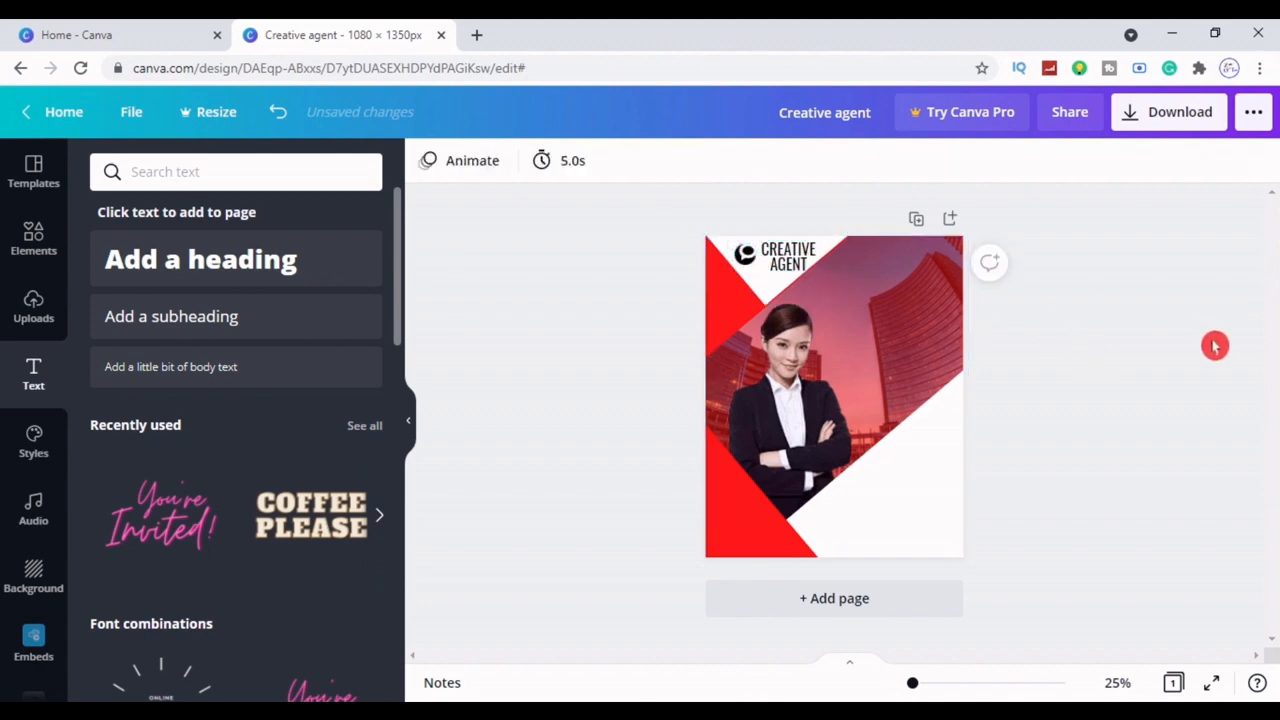
Recolour the logo graphic red
left_click(742, 264)
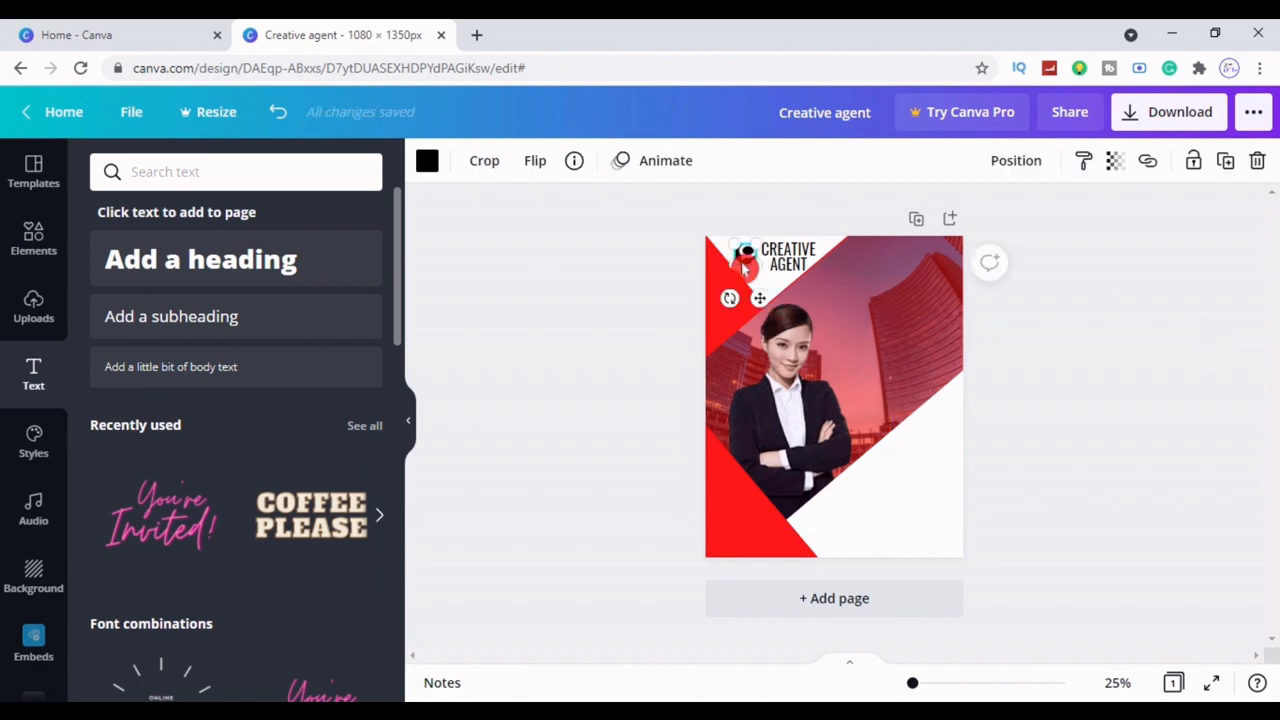
left_click(427, 162)
left_click(209, 257)
left_click(551, 314)
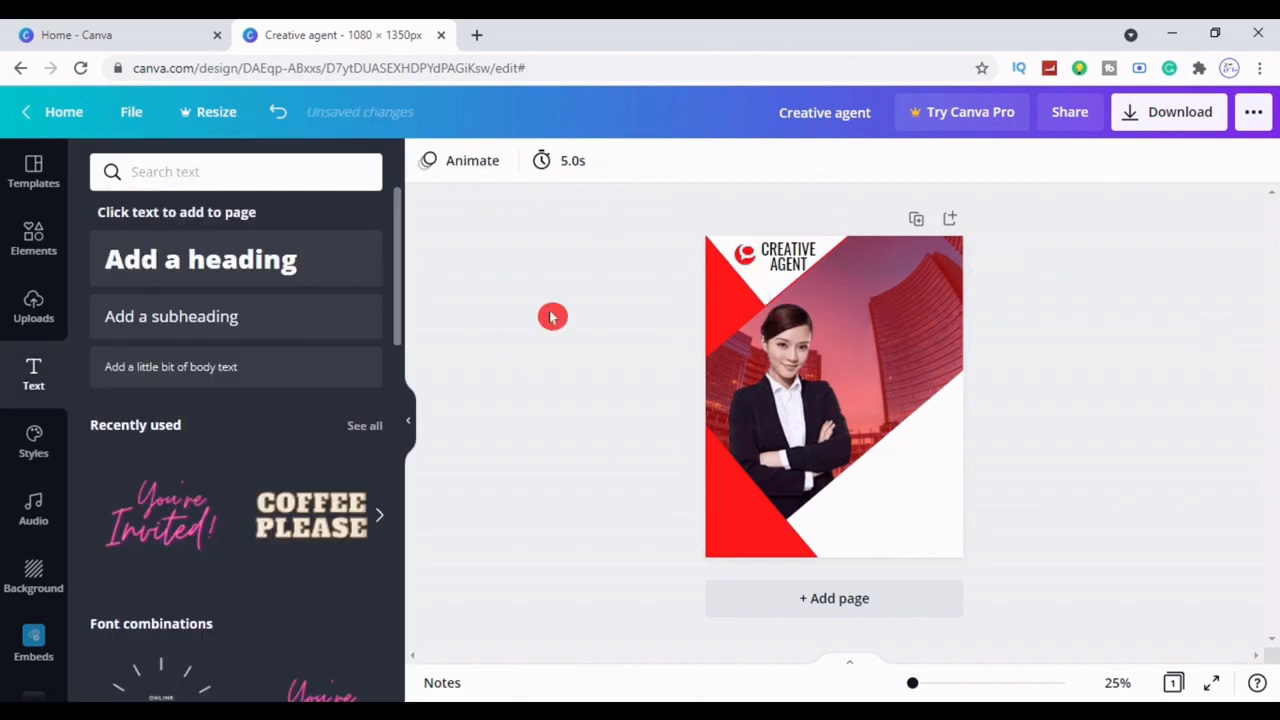
Duplicate the CREATIVE AGENT text and drag the copy to the bottom-right corner
left_click(788, 256)
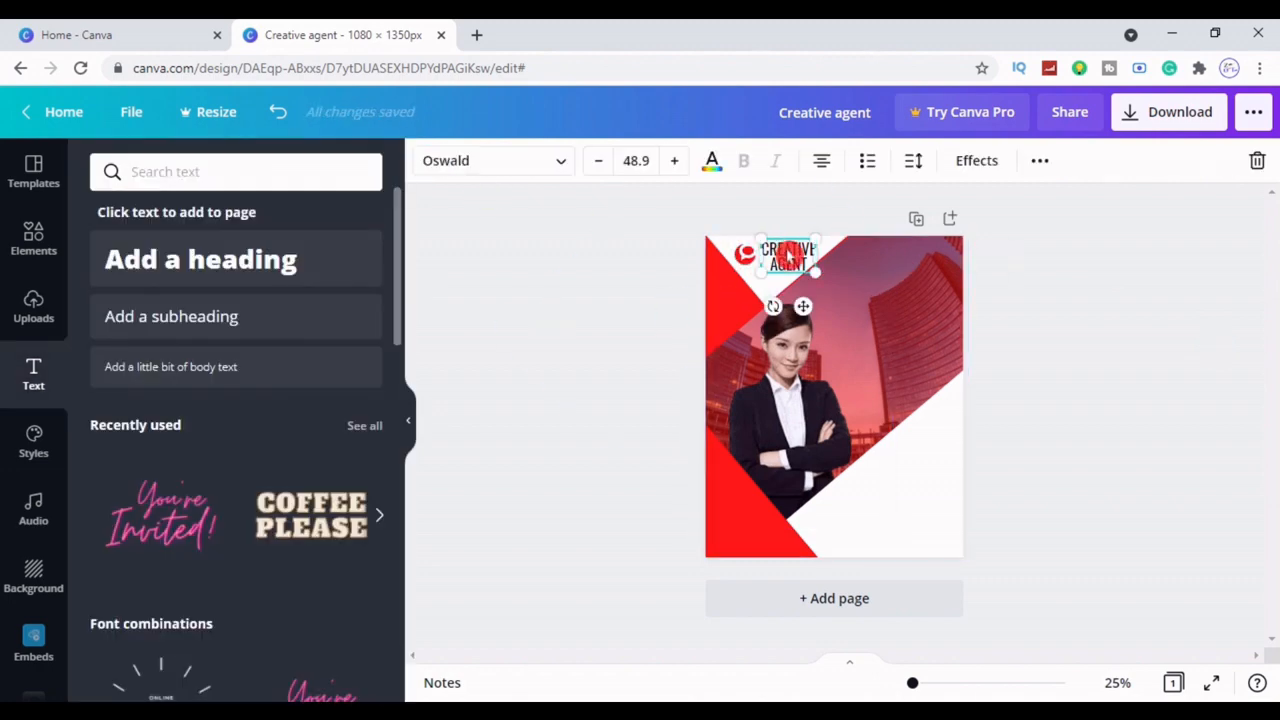
left_click(1040, 160)
left_click(1033, 208)
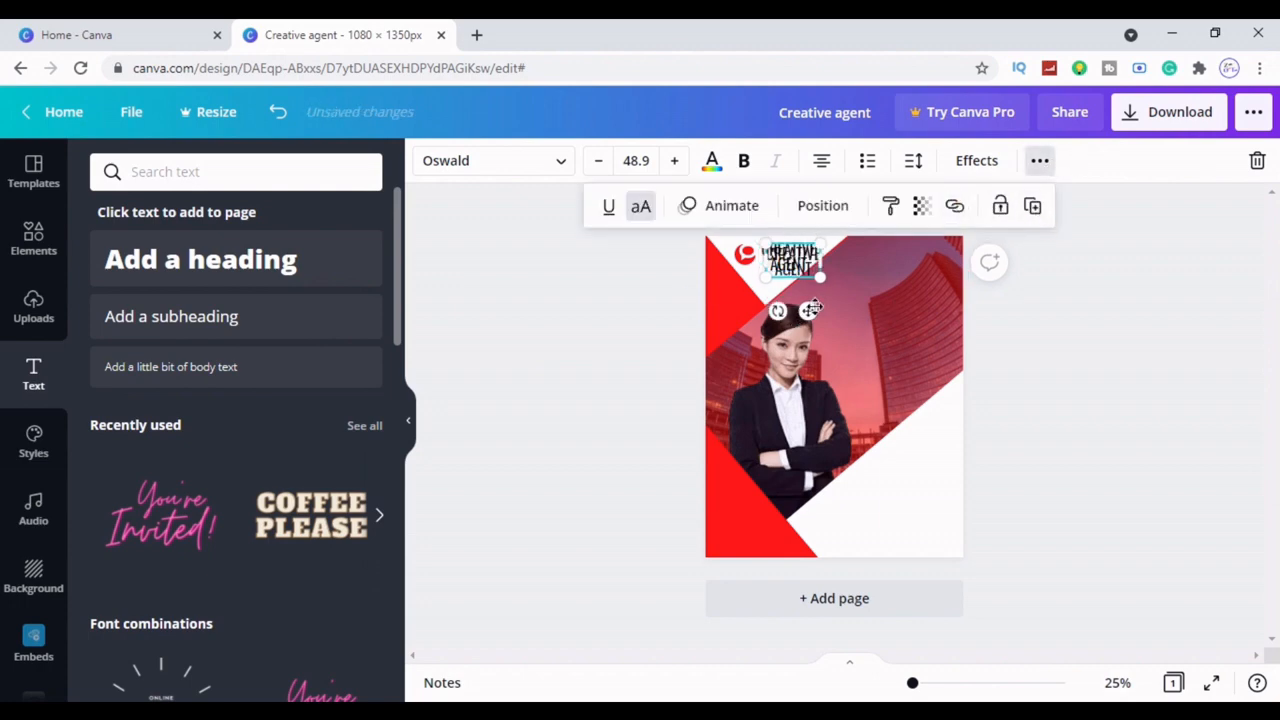
left_click_drag(810, 310, 963, 590)
left_click(1094, 550)
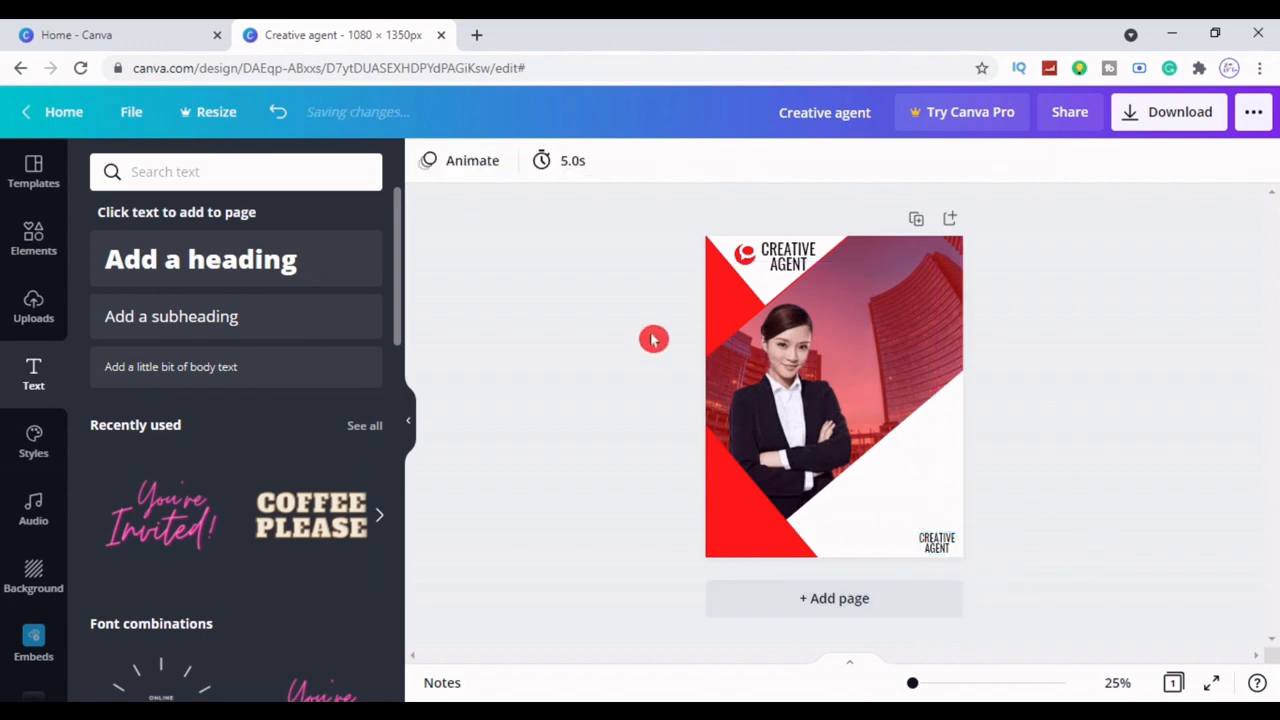
Duplicate the red logo beside the bottom-right text, then add a new heading
left_click(745, 254)
left_click(1226, 163)
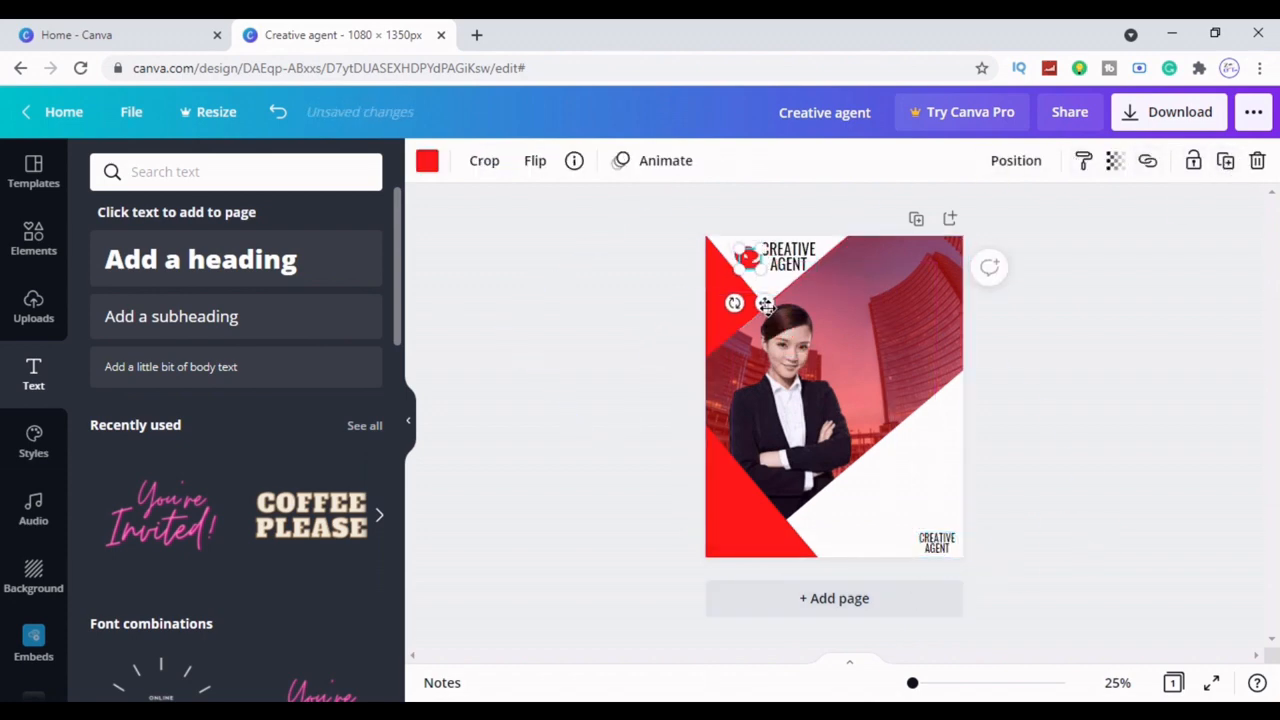
left_click_drag(755, 262, 927, 597)
left_click(1093, 540)
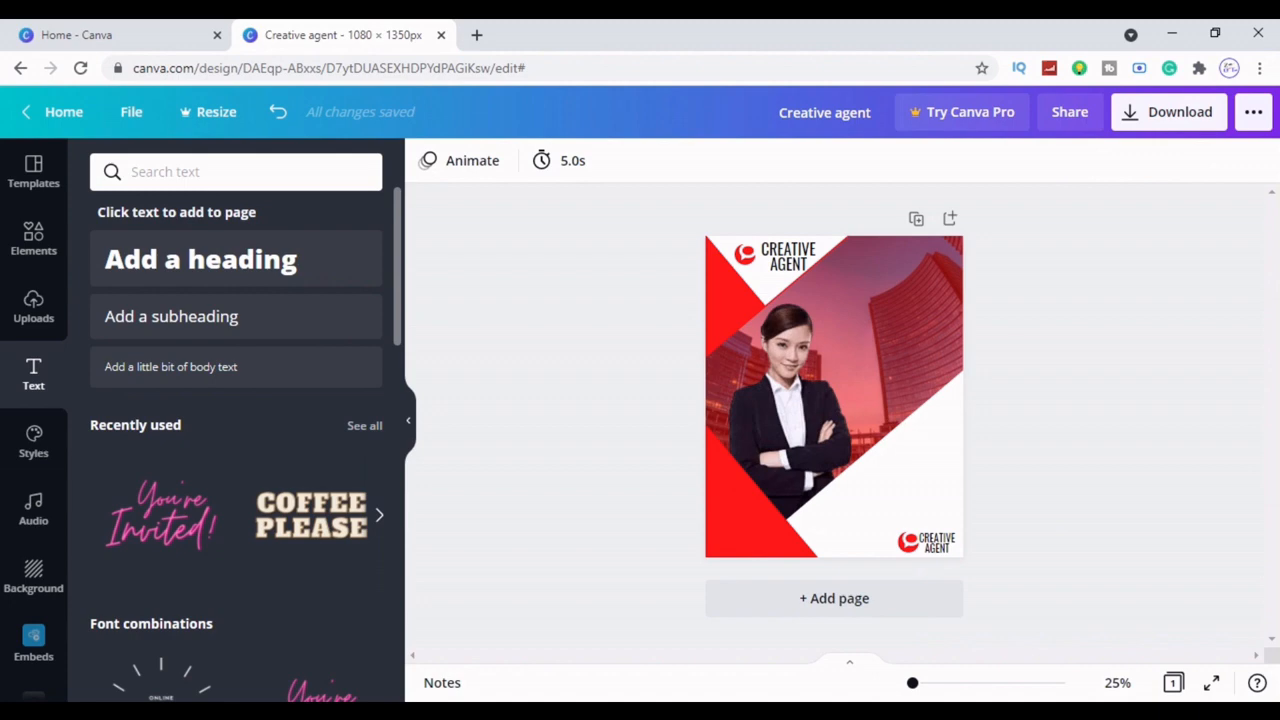
left_click(241, 271)
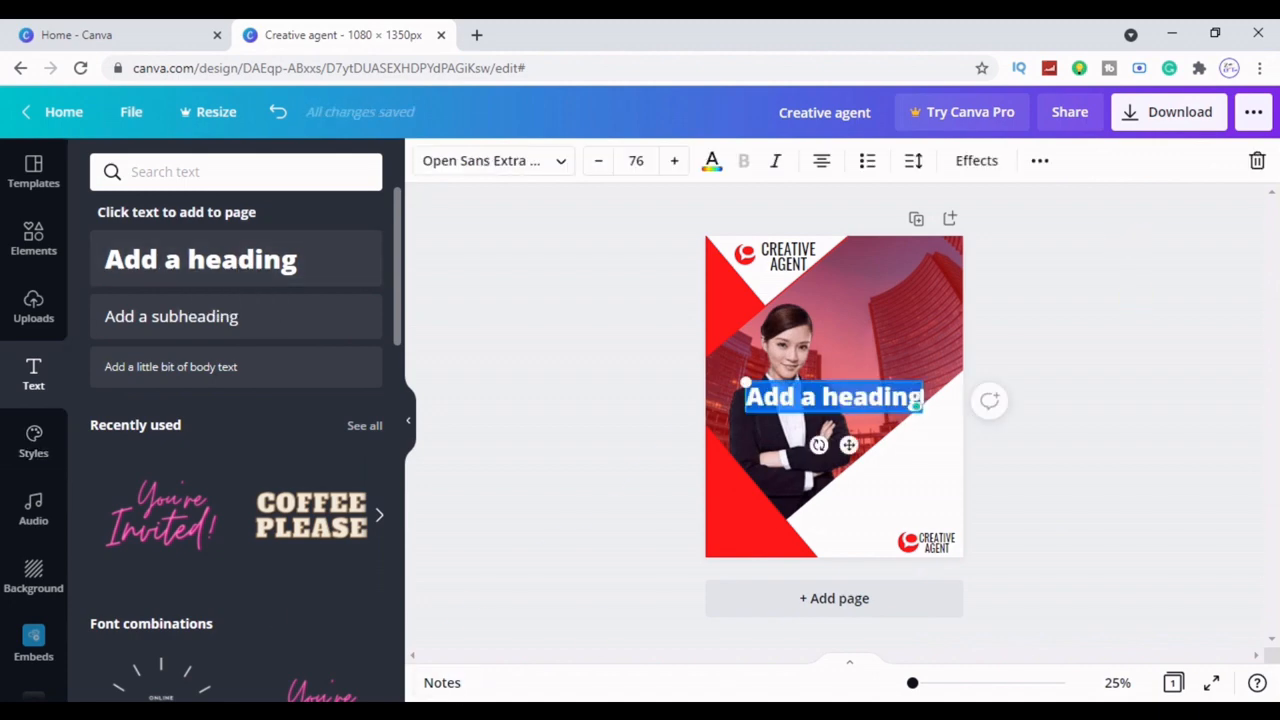
Type the heading 'Grow your business / with us' and colour it white
type("Grow")
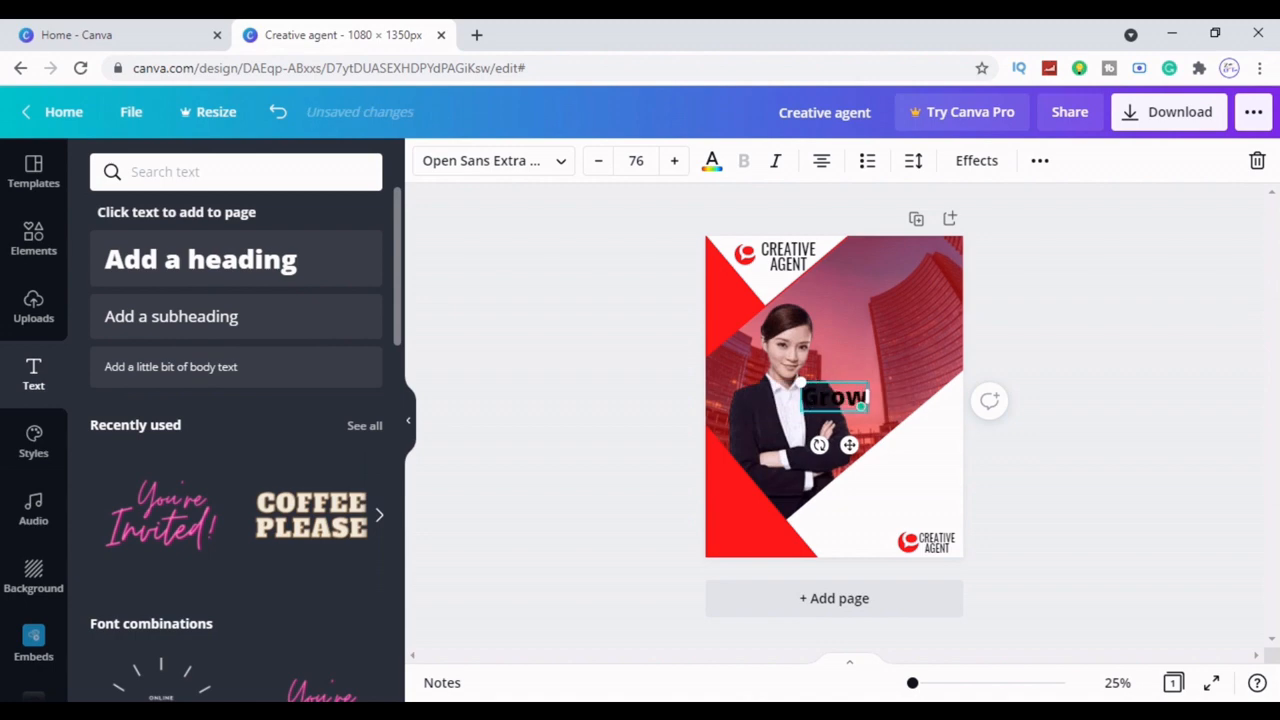
type(" your")
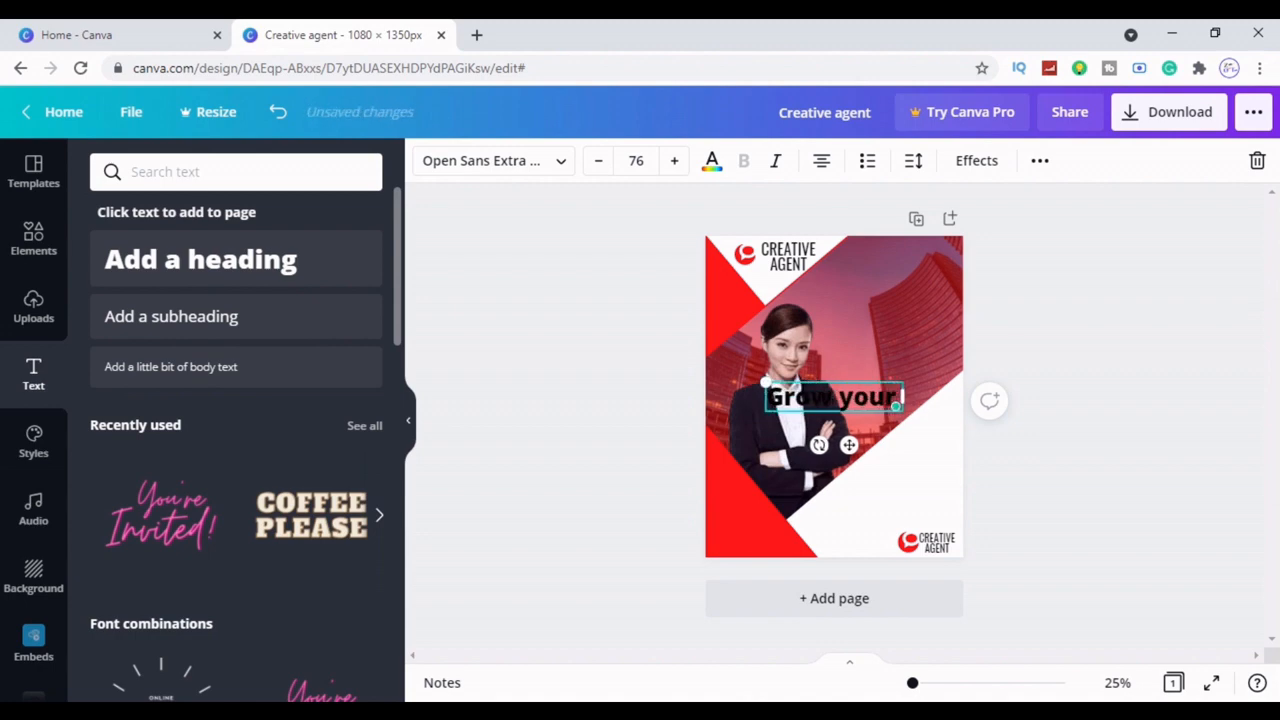
type(" business")
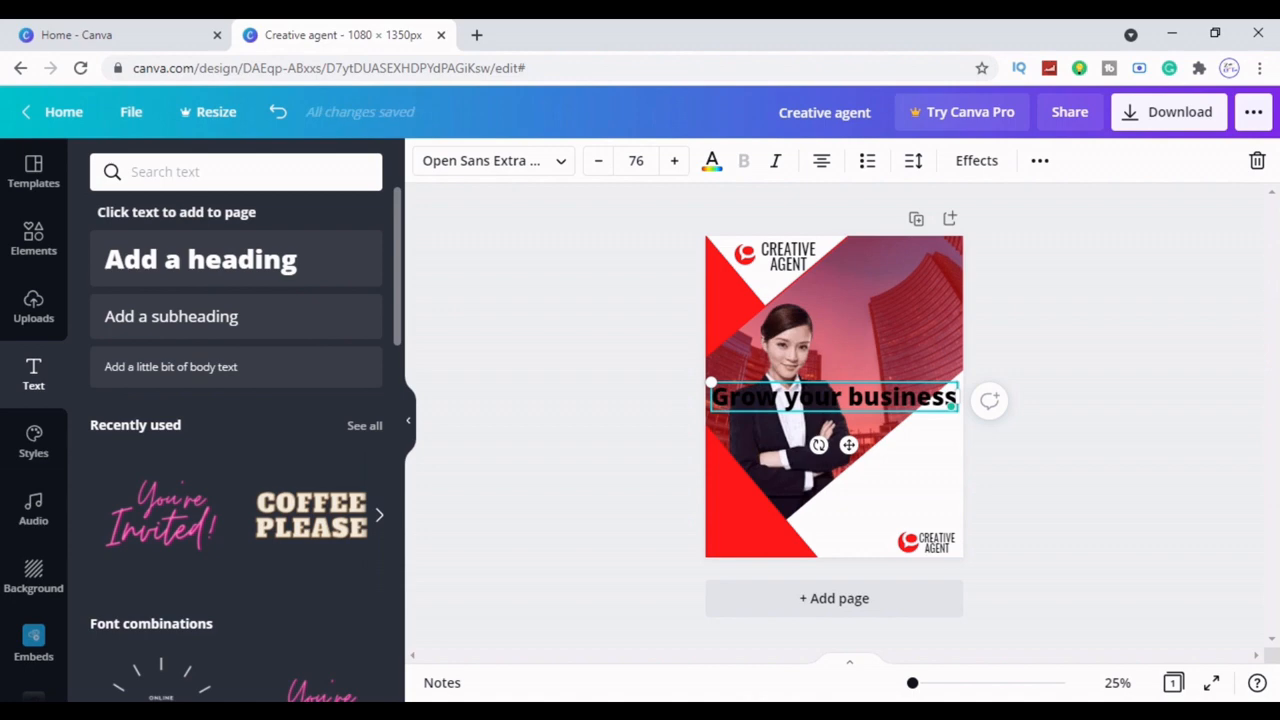
key("Return")
type("with")
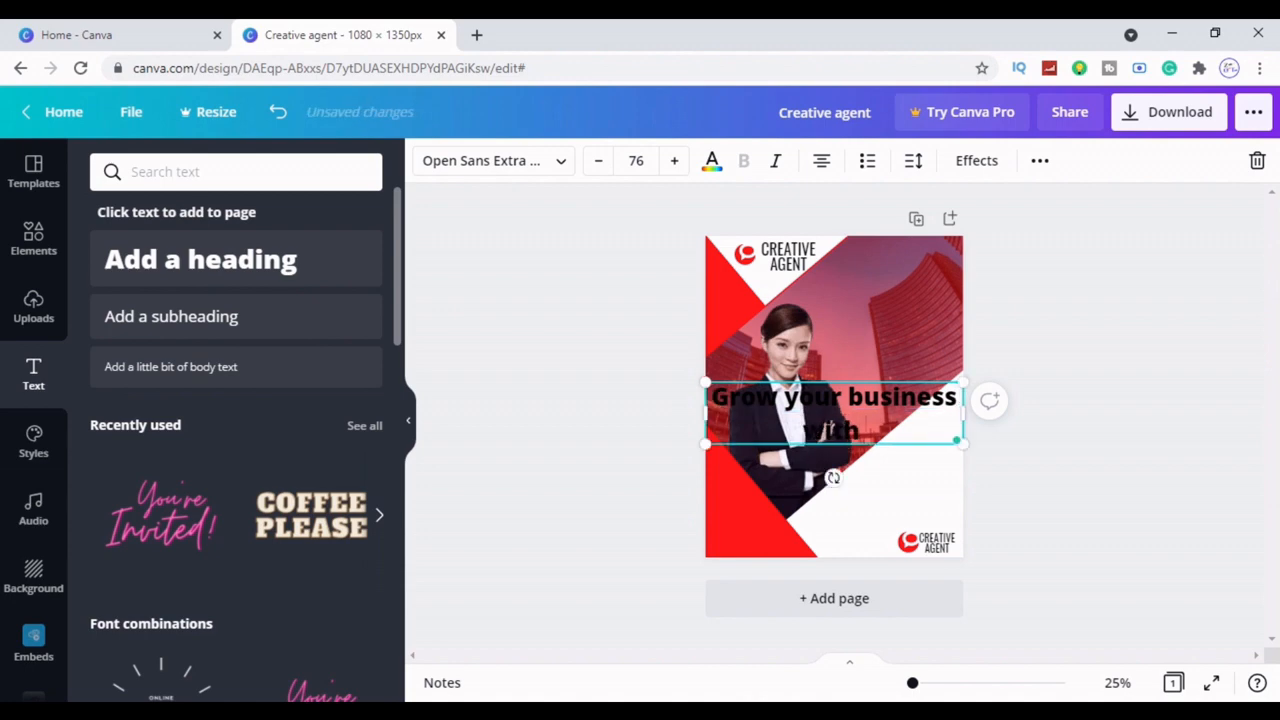
type(" us")
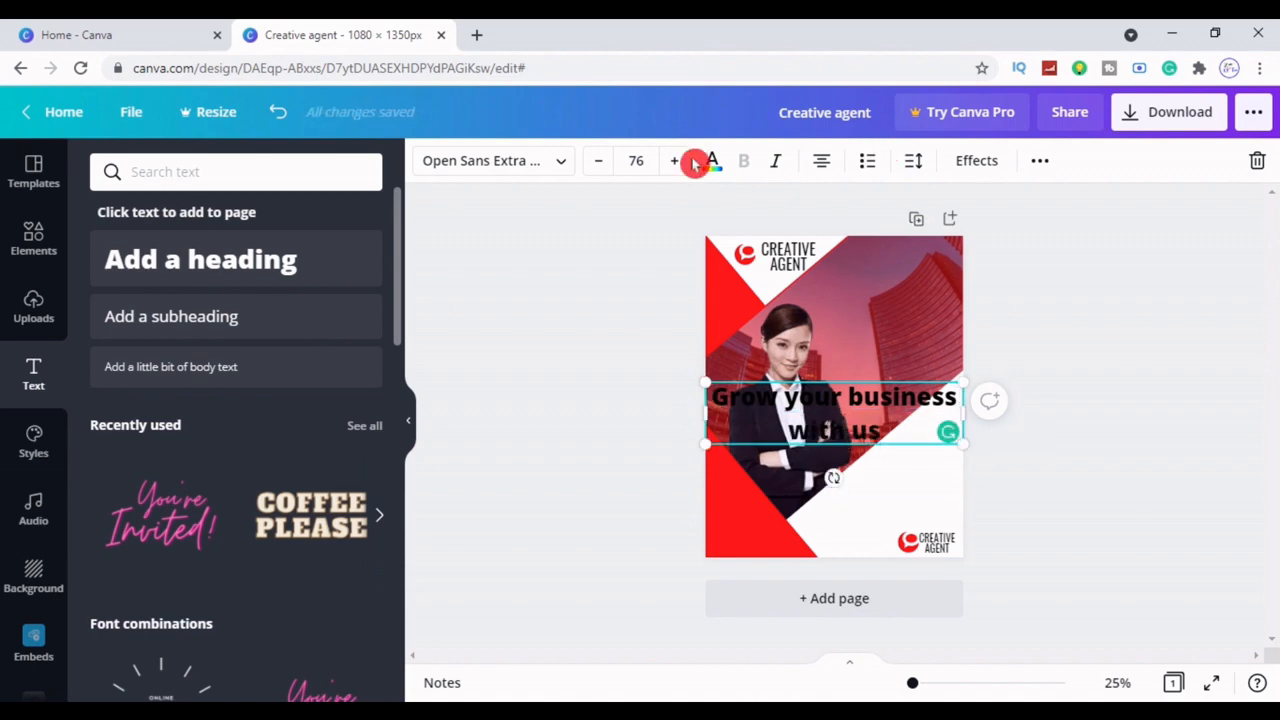
left_click(711, 161)
left_click(260, 258)
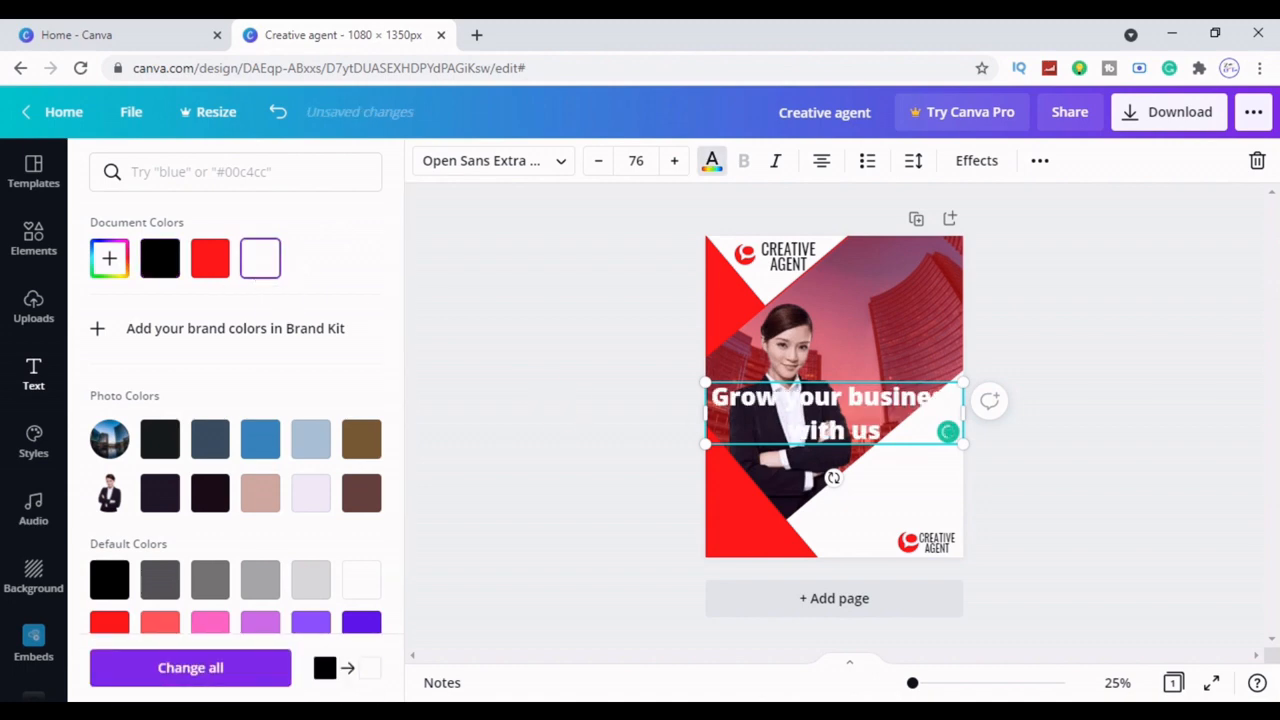
Narrow the heading to three lines with tighter line spacing, nudged slightly higher
left_click_drag(703, 415, 876, 325)
left_click(1094, 514)
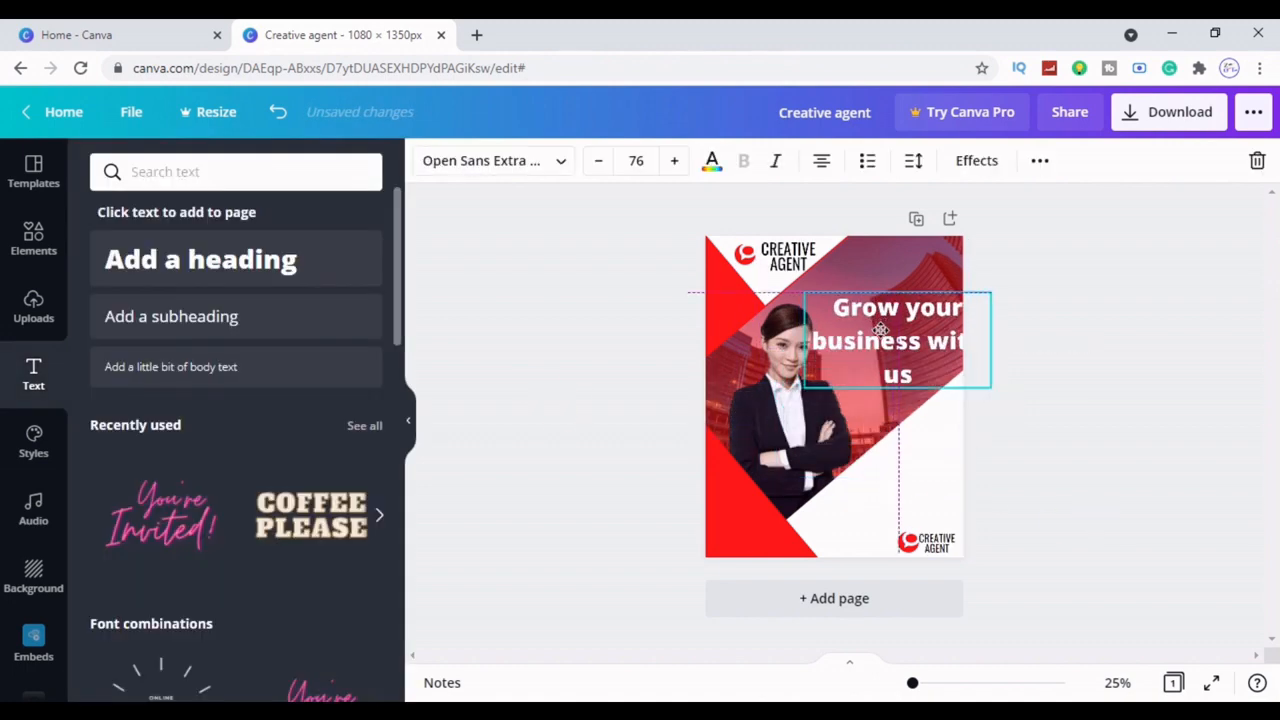
left_click_drag(987, 341, 970, 336)
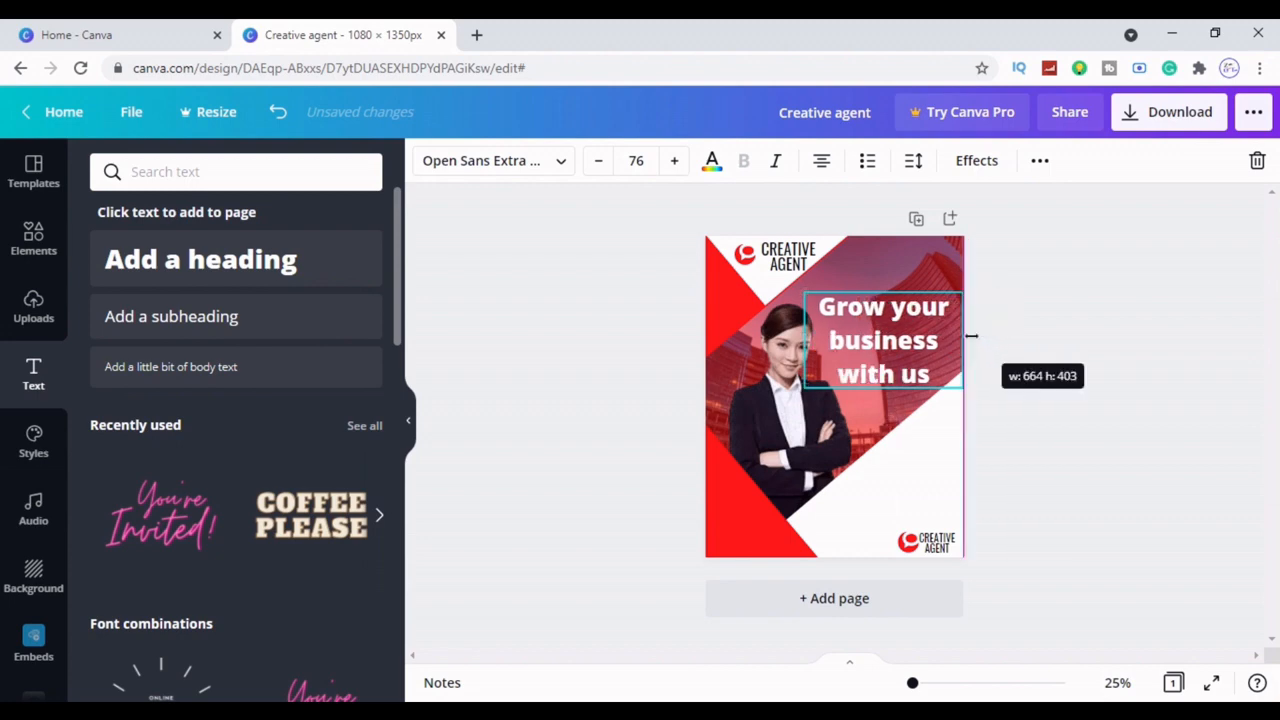
left_click(913, 160)
left_click_drag(1082, 262, 1059, 264)
left_click(1111, 483)
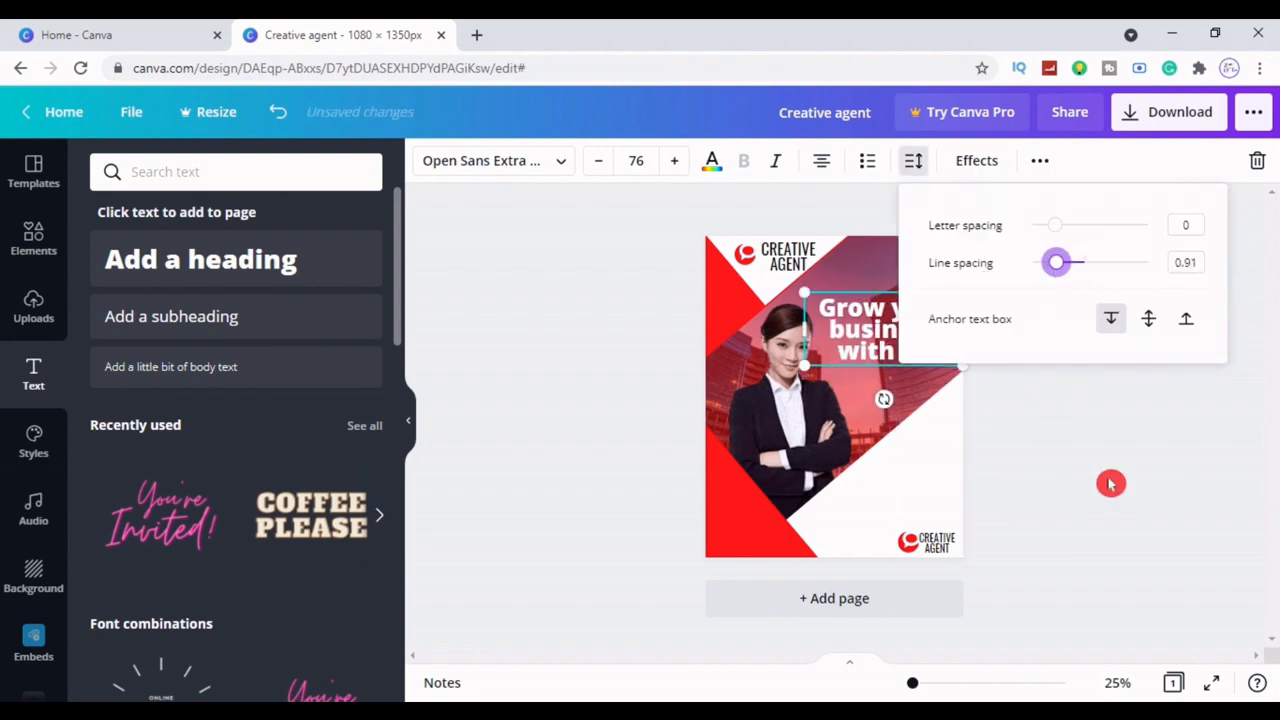
left_click_drag(908, 346, 905, 339)
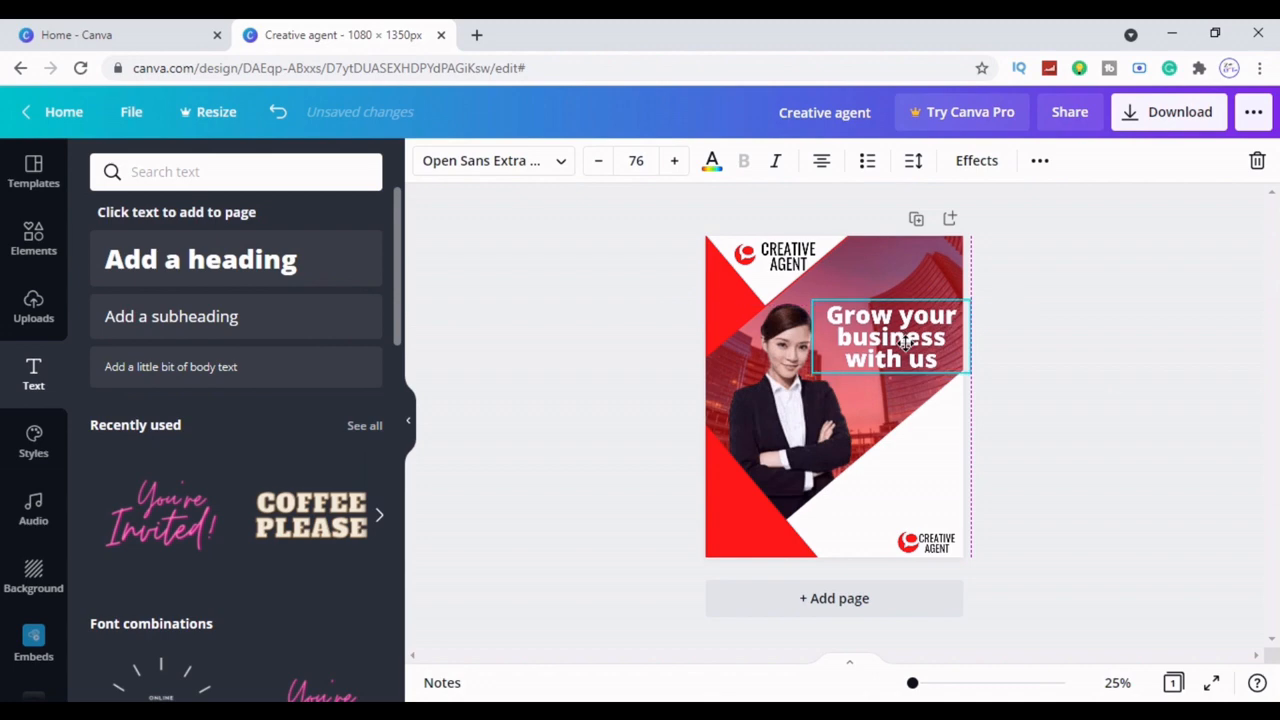
Make the heading uppercase and shrink it slightly
left_click(1040, 160)
left_click(645, 208)
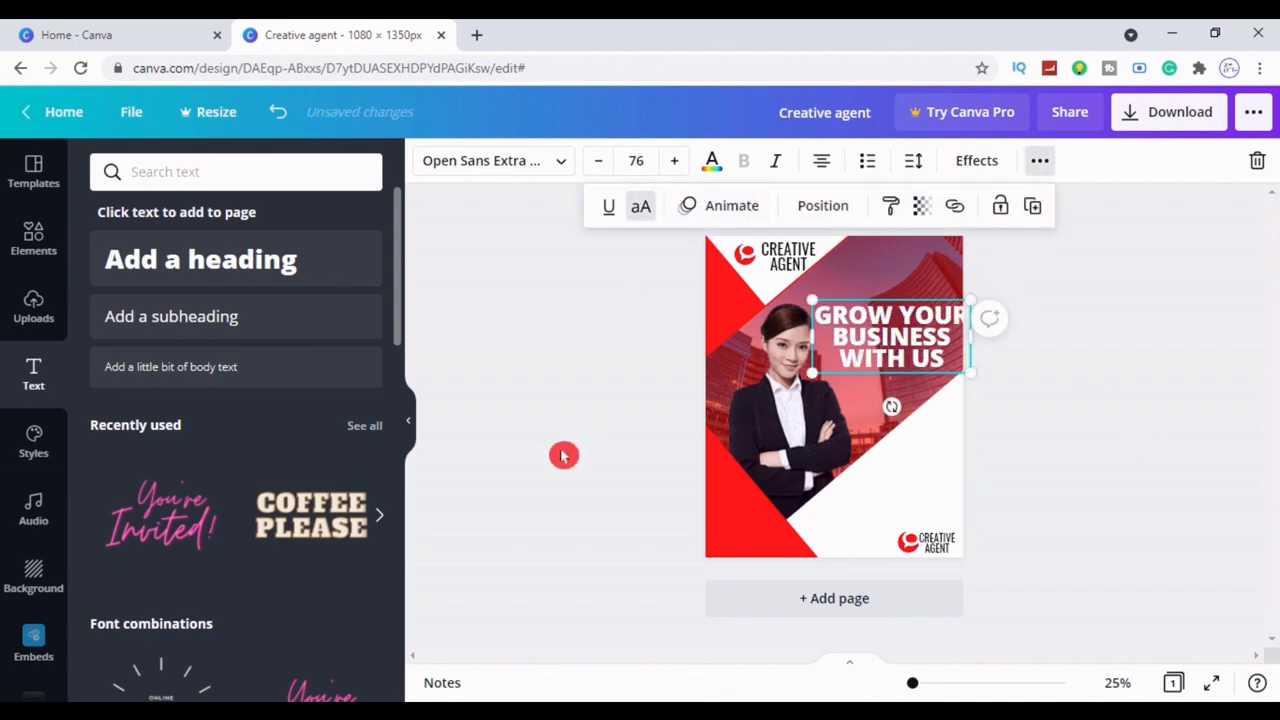
left_click(563, 454)
left_click(930, 352)
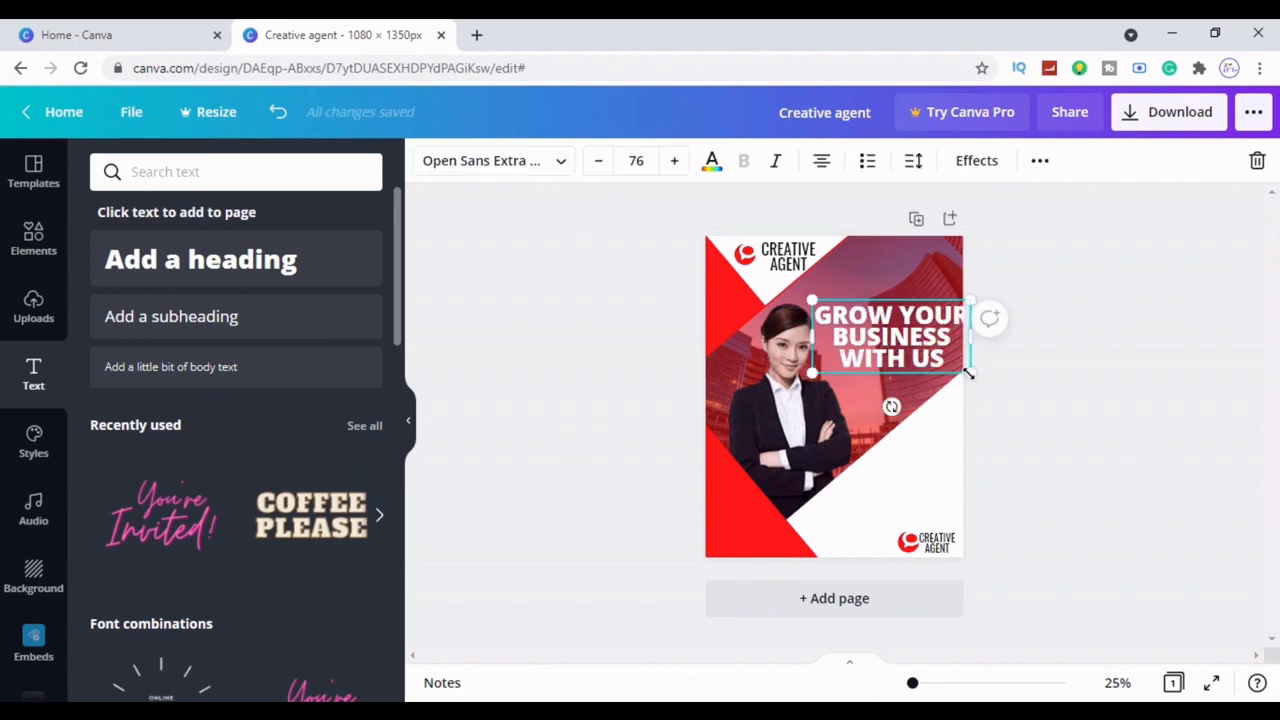
left_click_drag(968, 372, 963, 368)
left_click(955, 380)
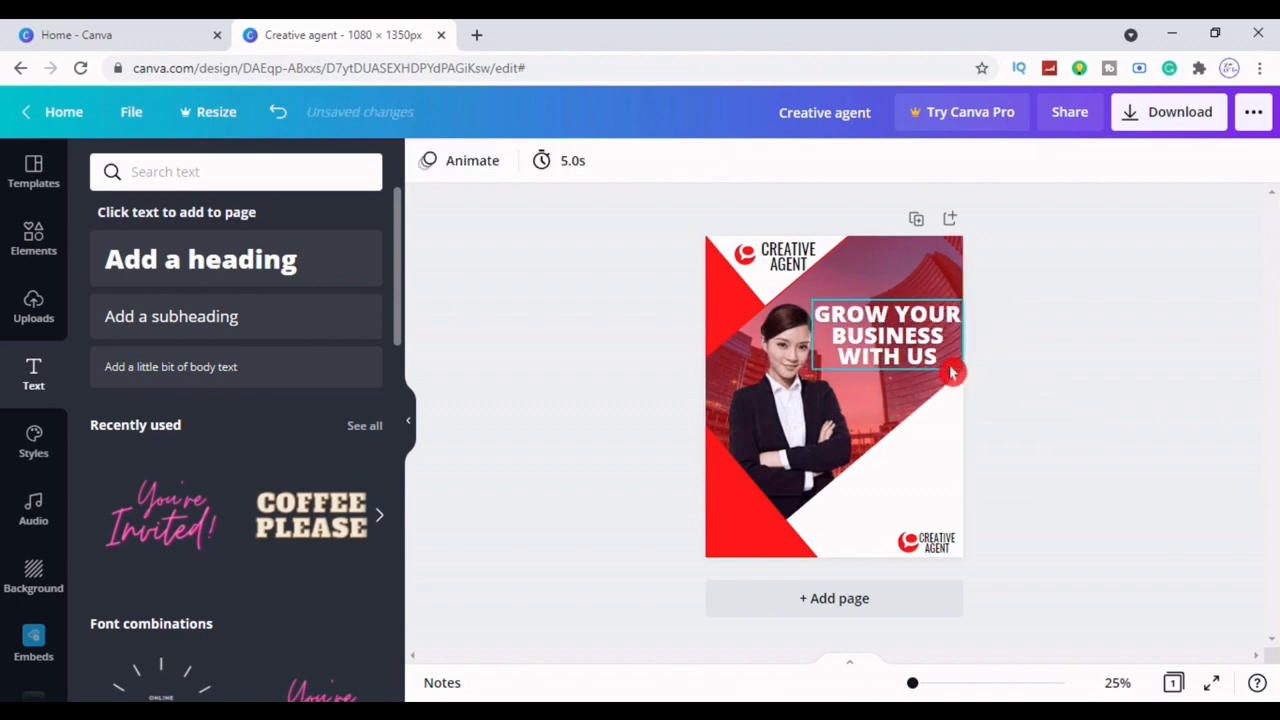
left_click(915, 355)
left_click(1075, 430)
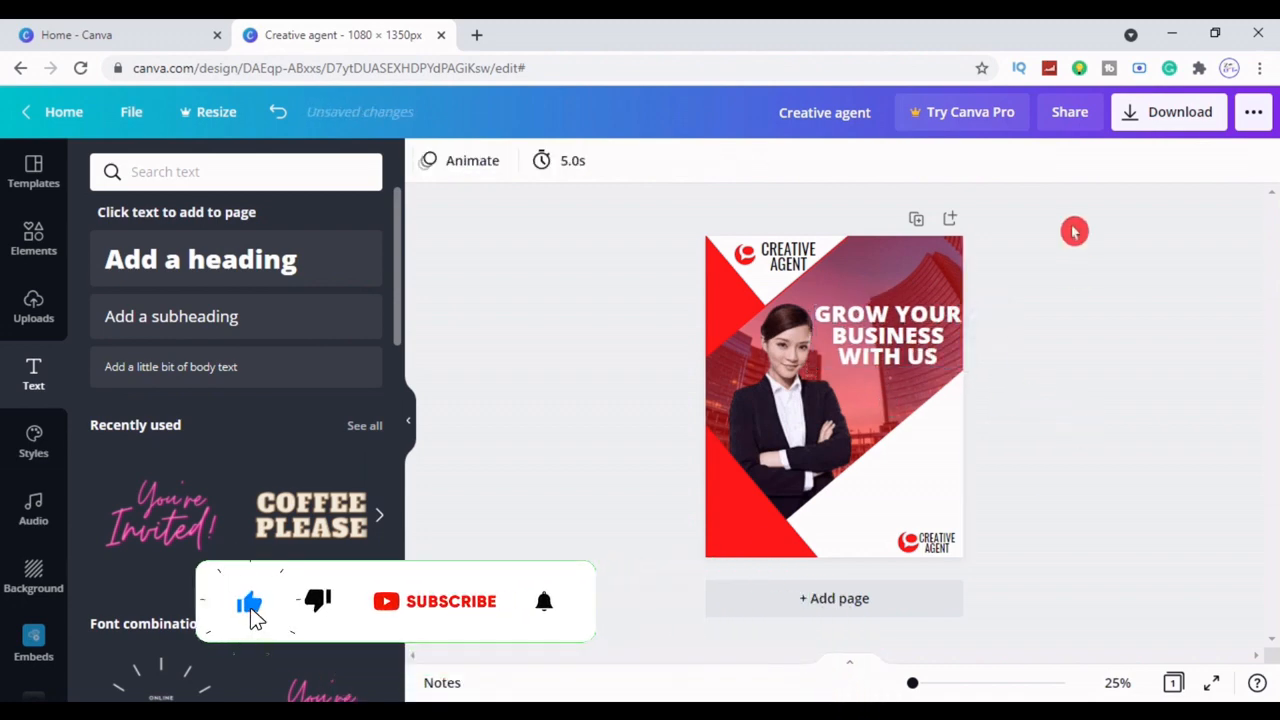
left_click(905, 335)
Give the heading the Lift effect at intensity 100
left_click(1040, 160)
left_click(977, 160)
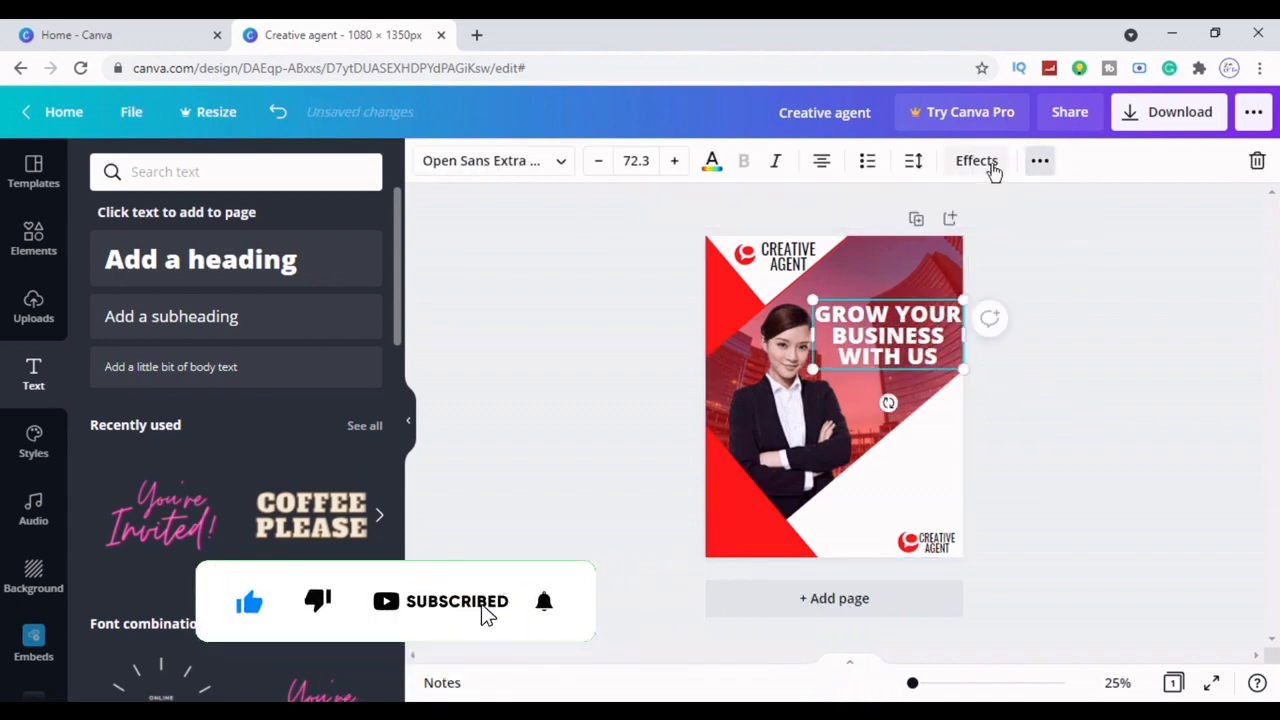
left_click(310, 300)
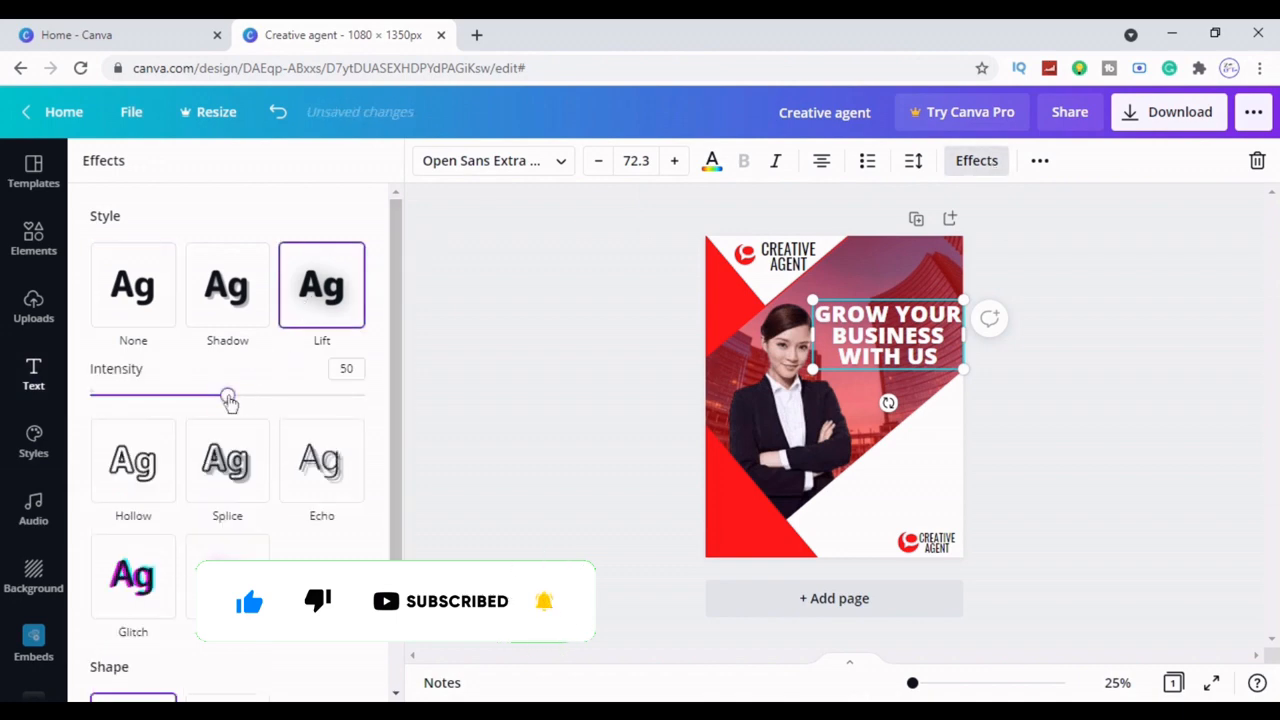
left_click_drag(228, 397, 365, 397)
left_click(450, 433)
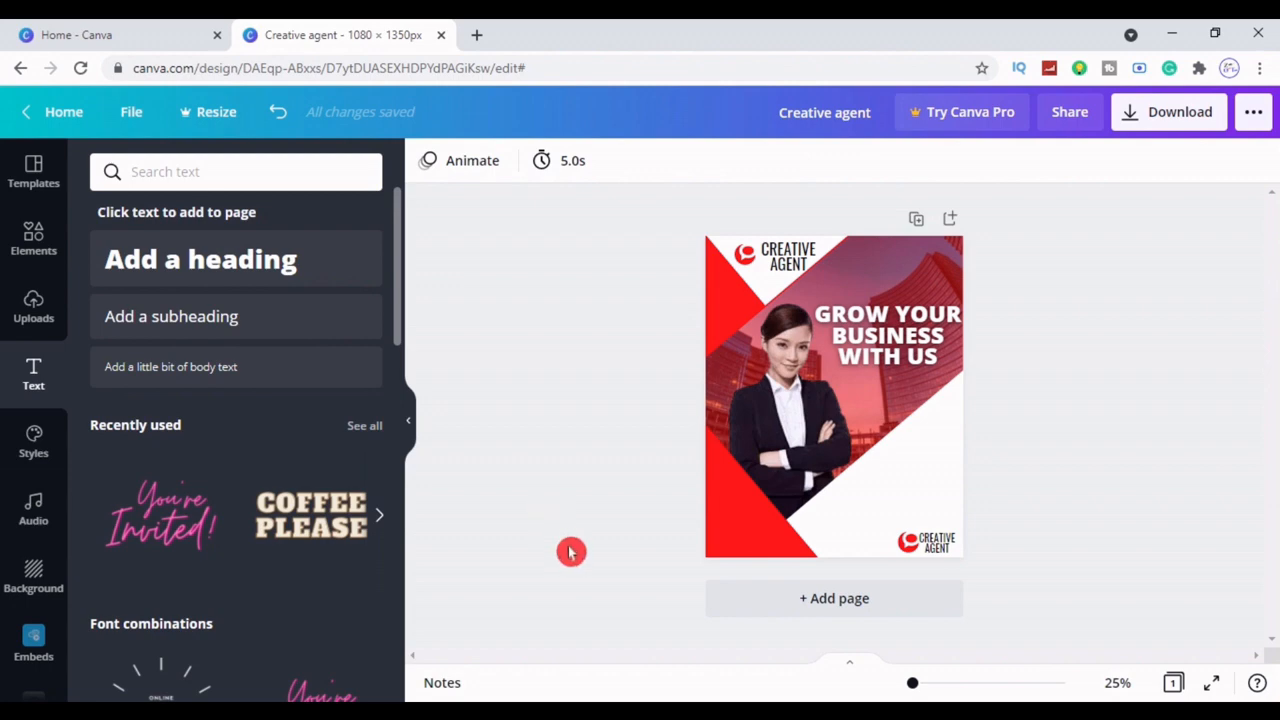
Add a white subheading reading 'Call us info' and move it to the top right
left_click(236, 330)
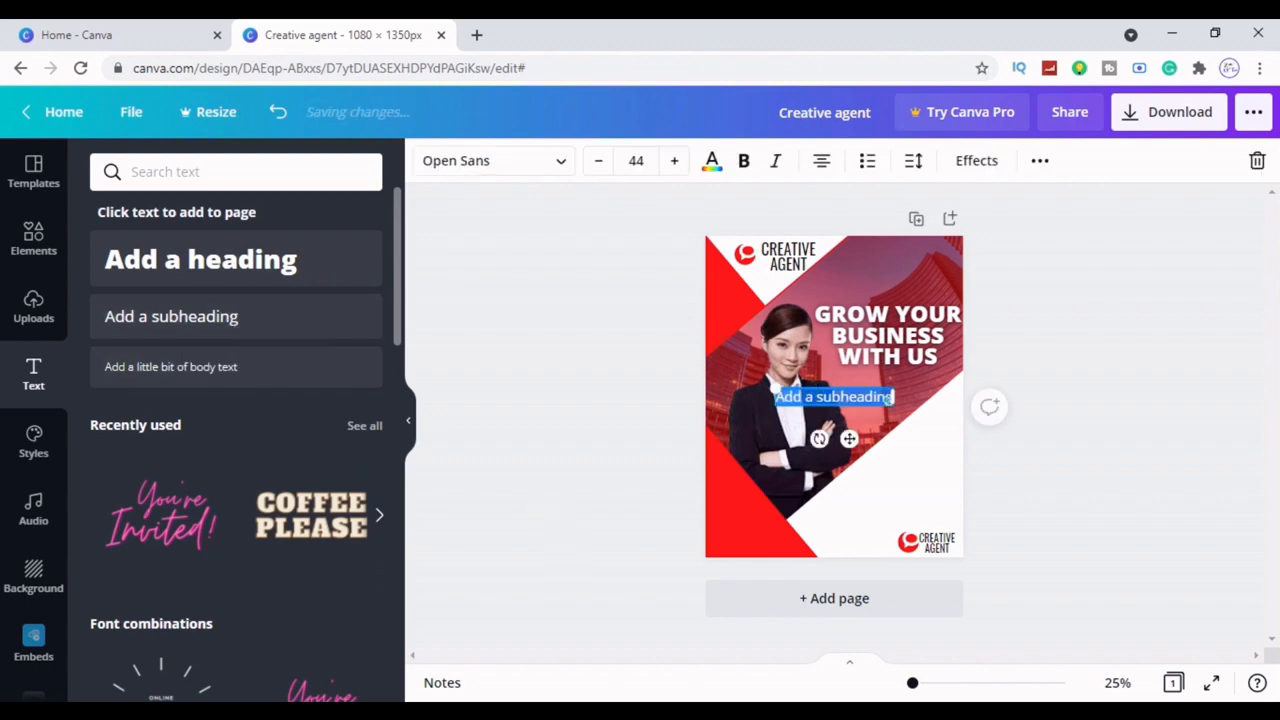
left_click(712, 160)
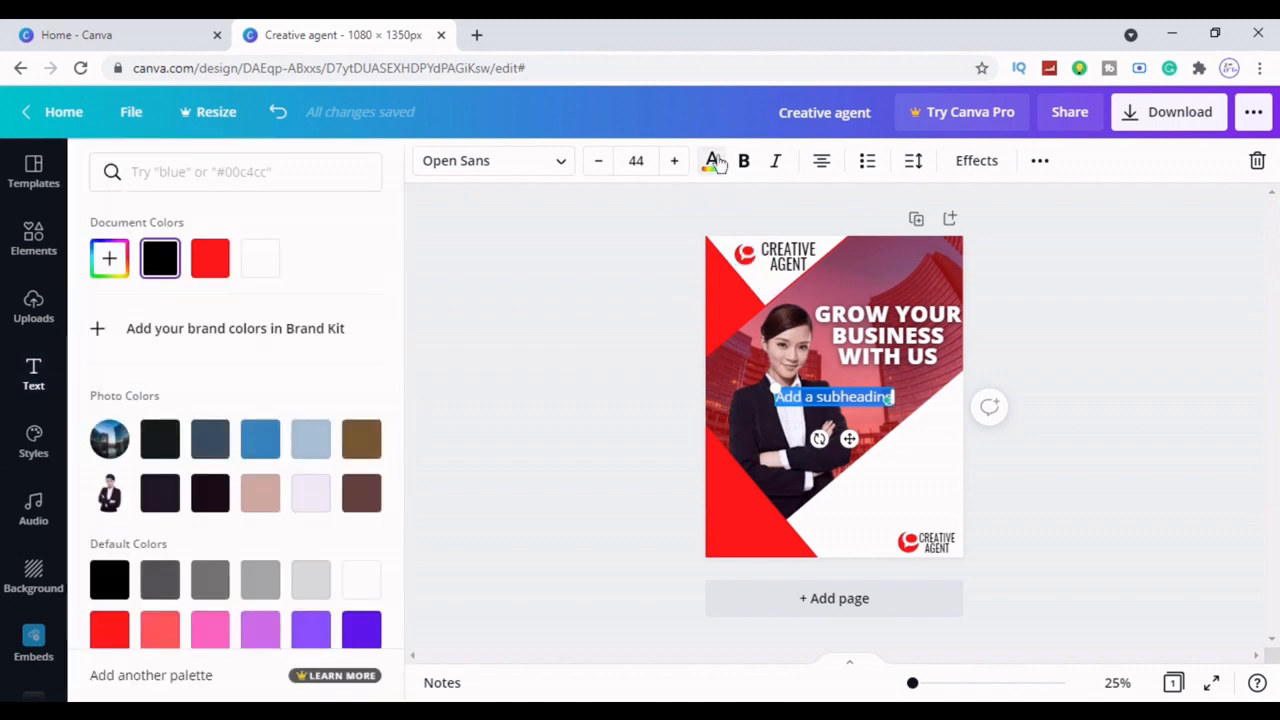
left_click(253, 262)
left_click(491, 364)
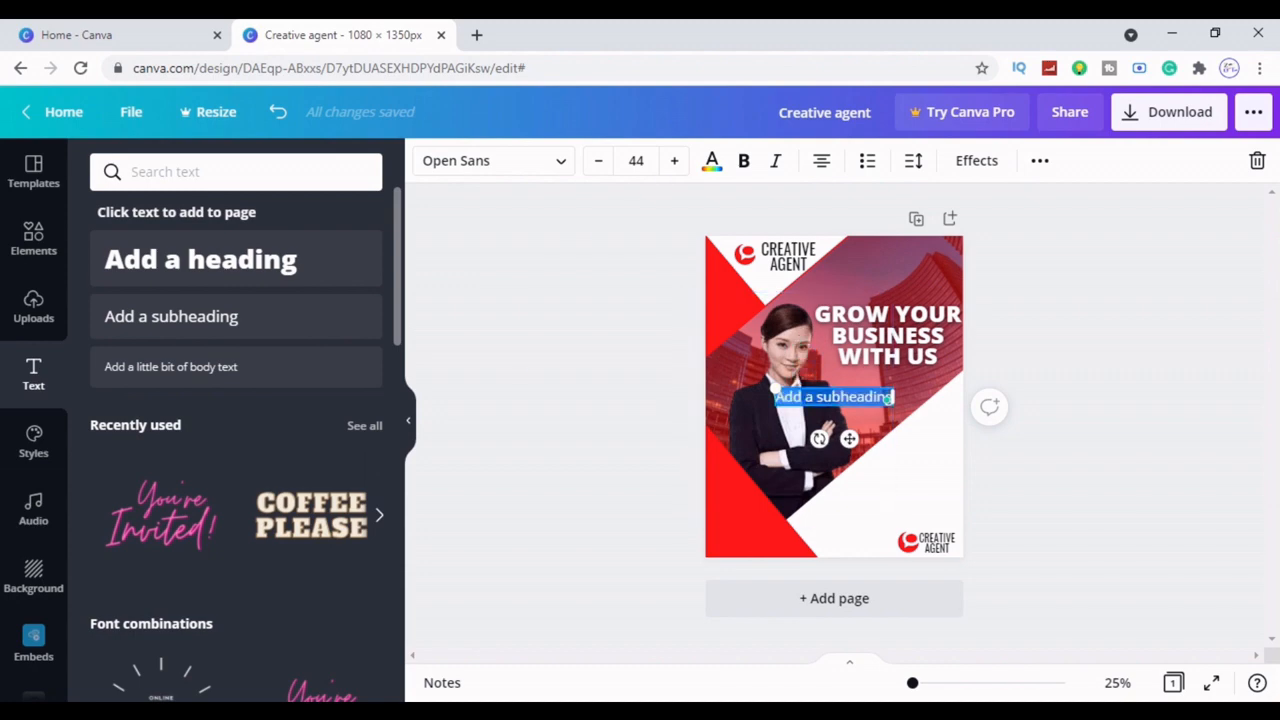
key("BackSpace")
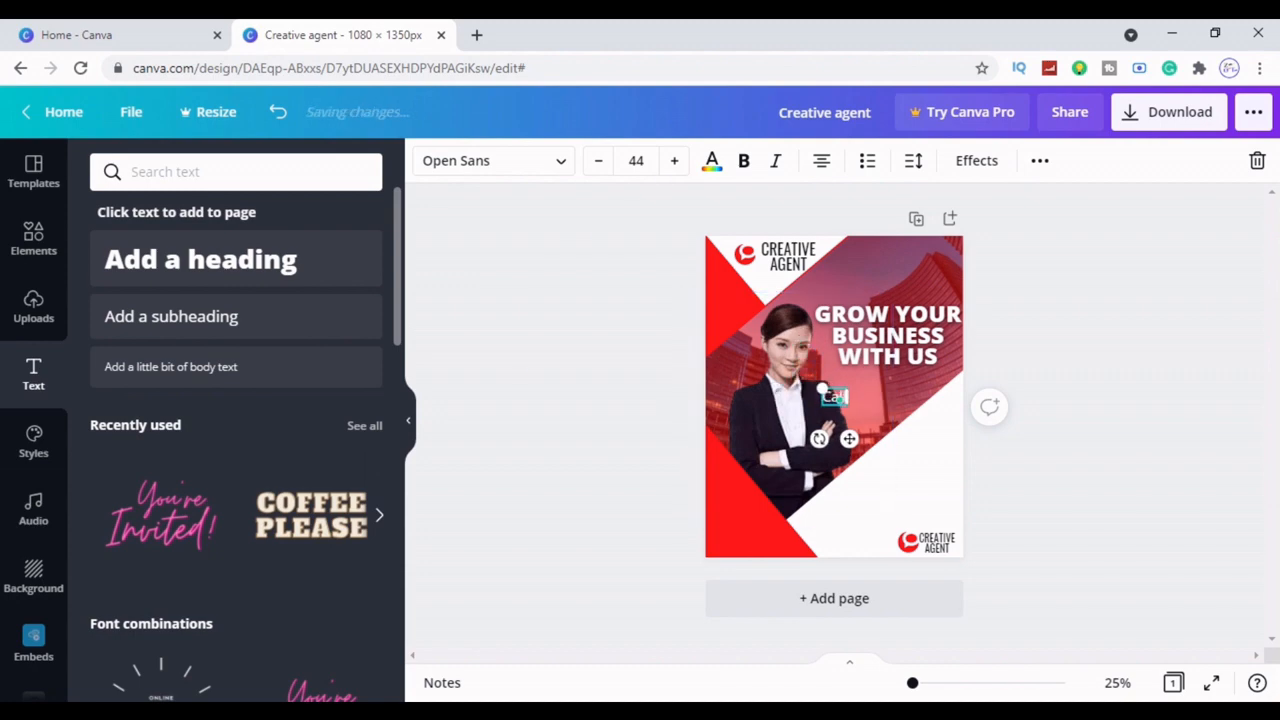
type("Call us in")
left_click_drag(848, 438, 912, 294)
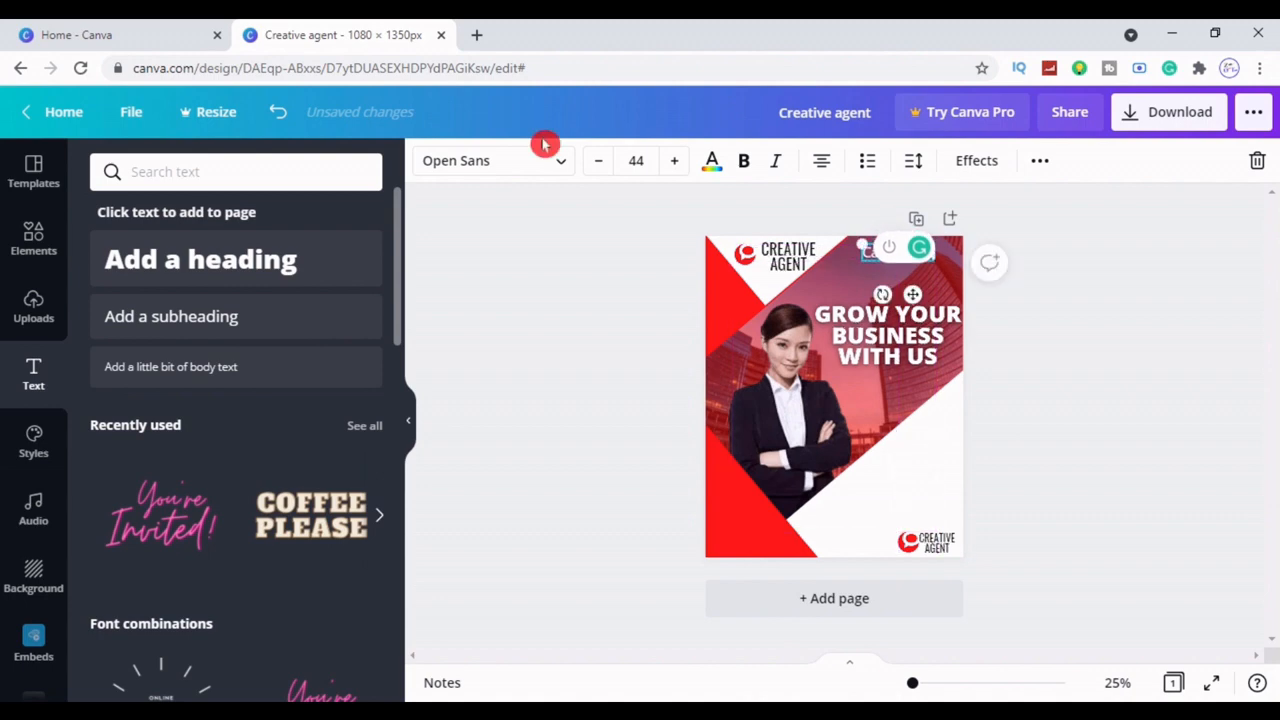
Set the 'Call us info' text in Glacial Indifference and fit it into the top-right corner
left_click(495, 160)
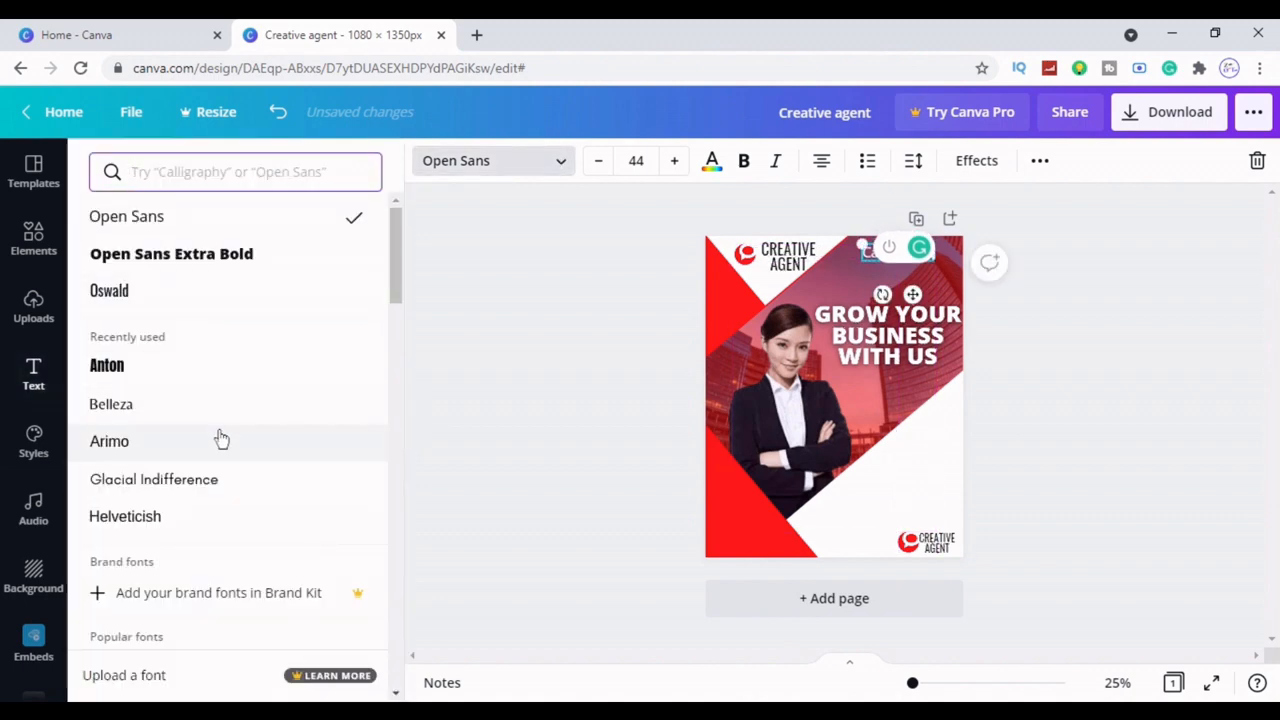
left_click(221, 440)
left_click(481, 359)
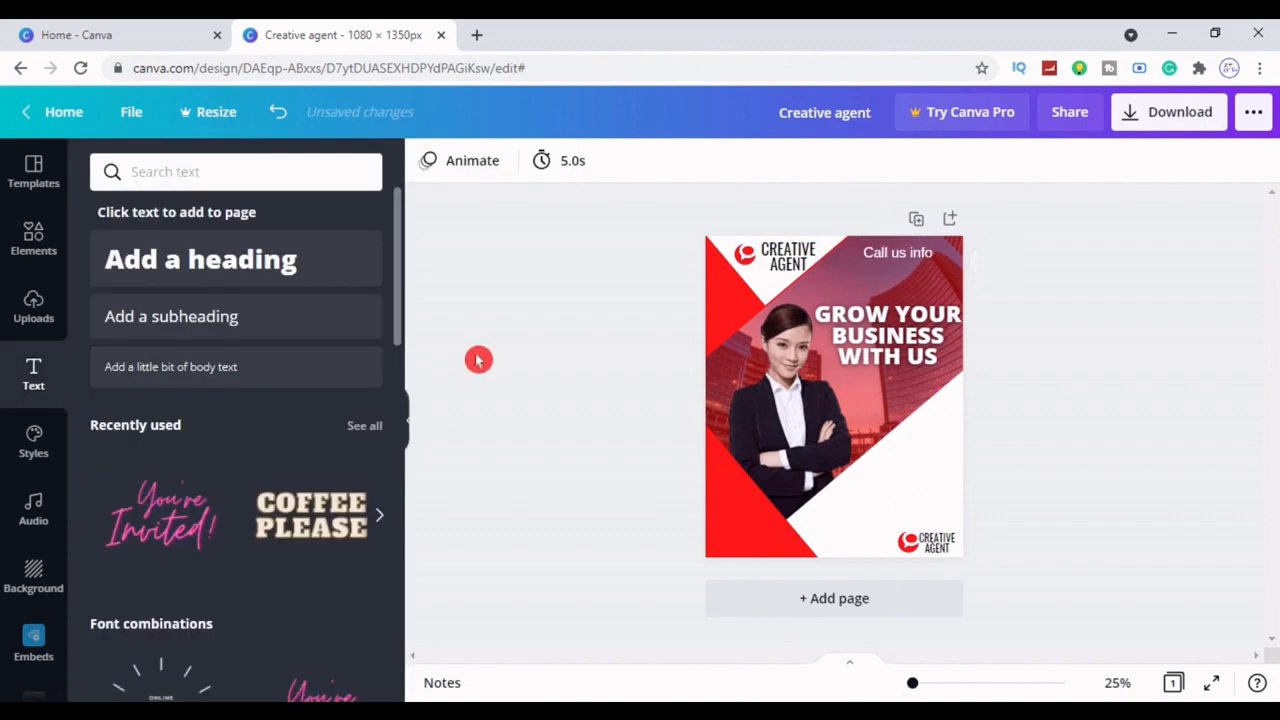
left_click(913, 255)
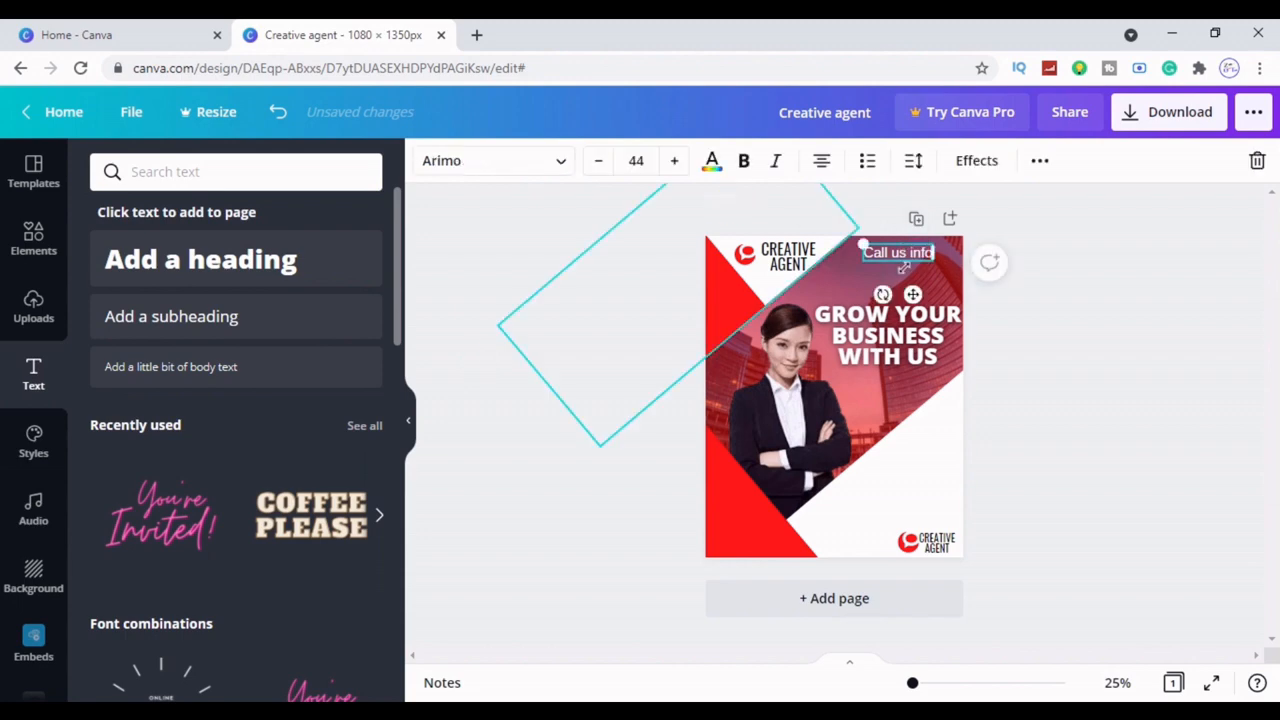
left_click(561, 165)
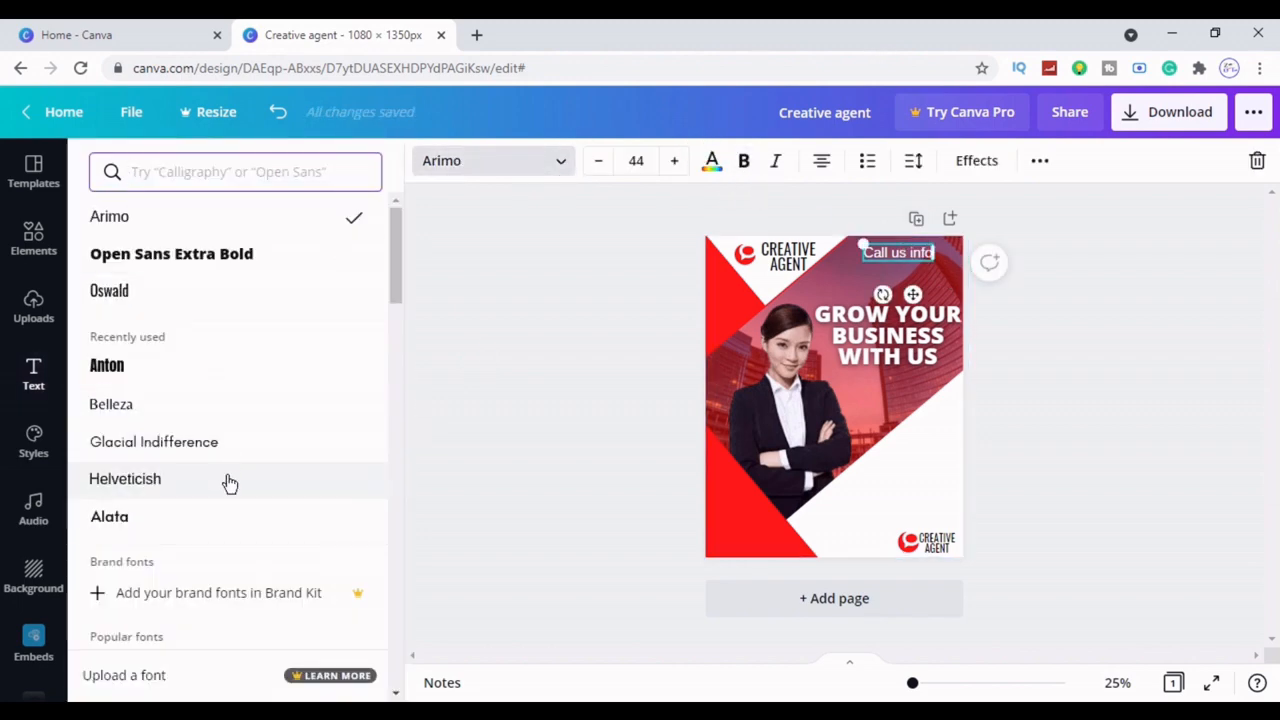
left_click(229, 460)
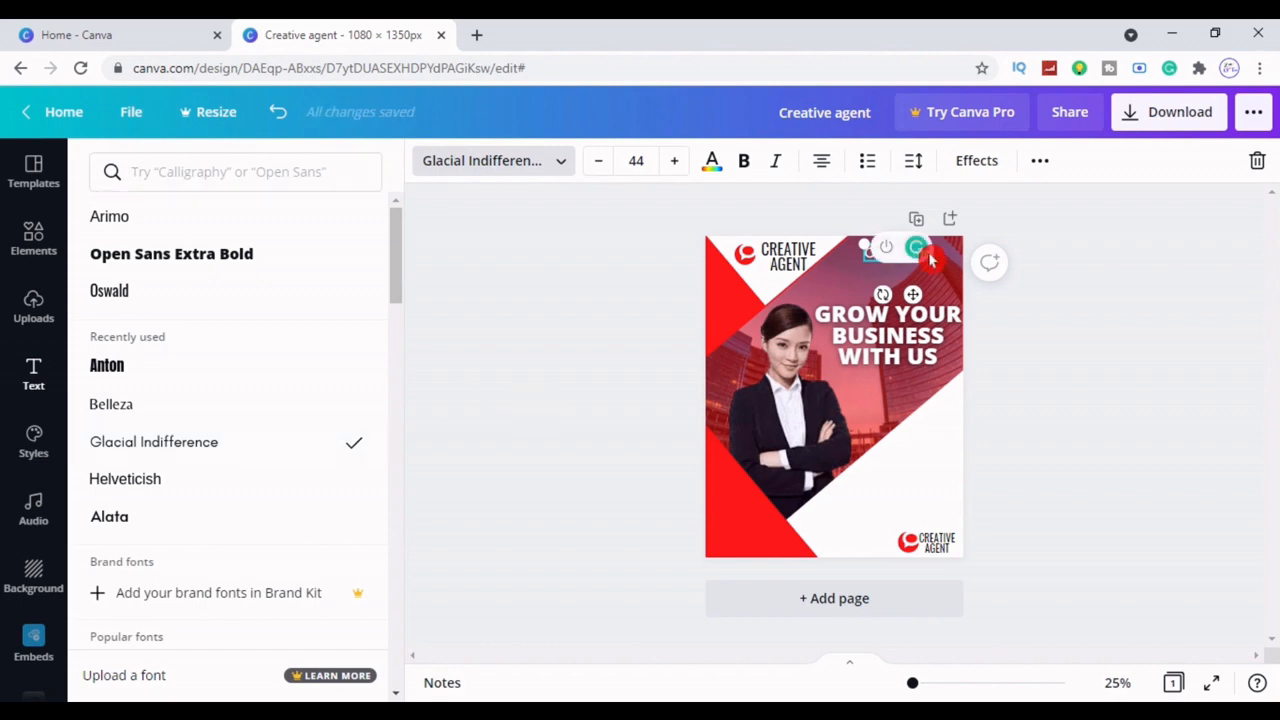
left_click(1118, 404)
left_click(906, 256)
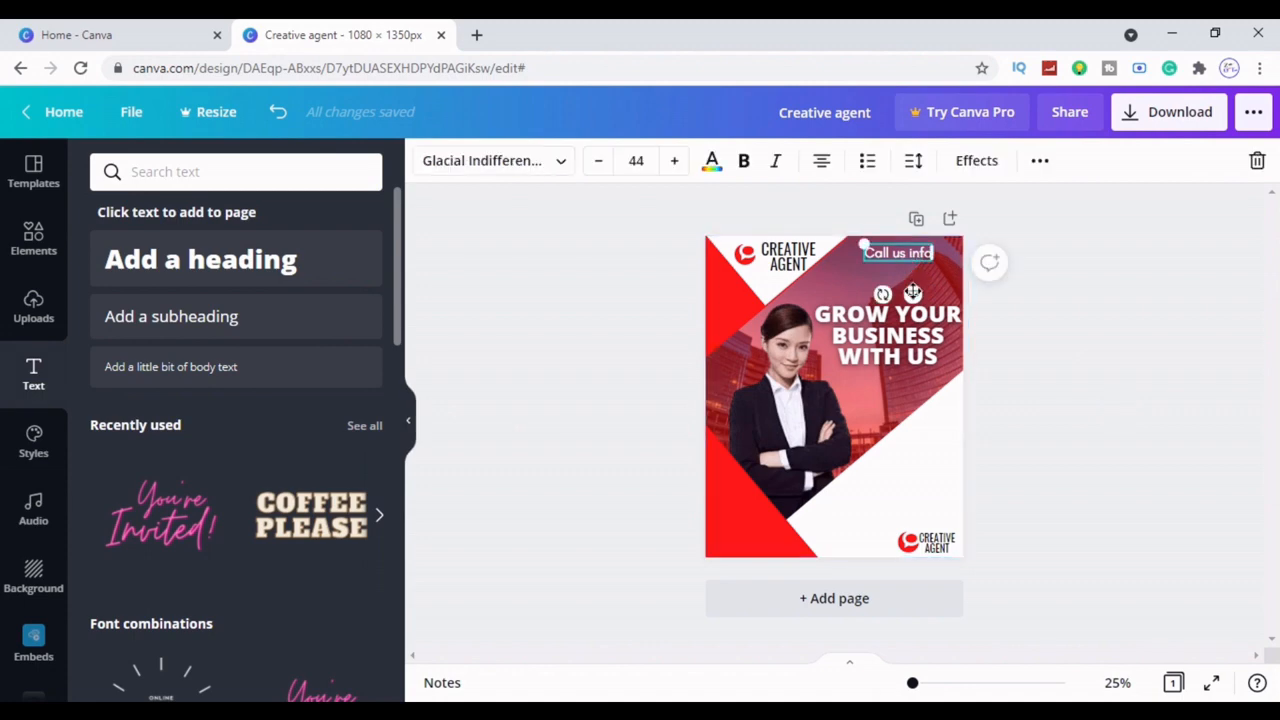
left_click_drag(913, 294, 930, 284)
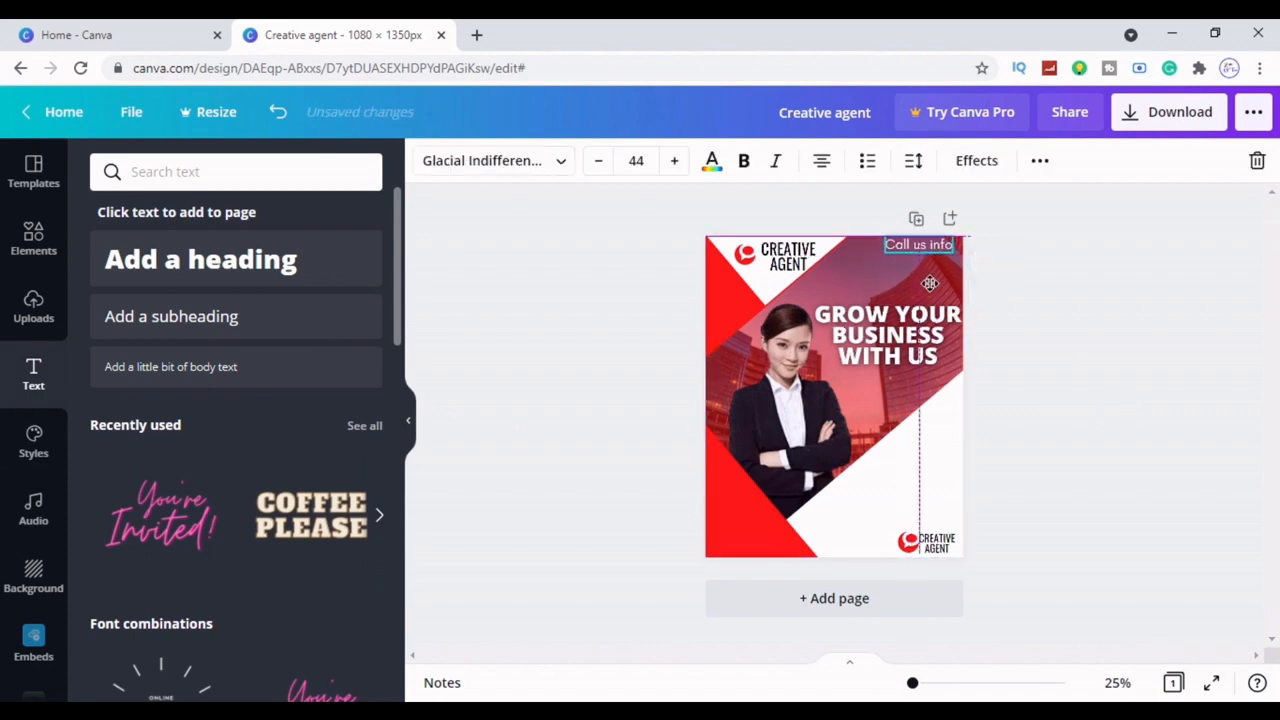
left_click(1140, 426)
left_click(922, 256)
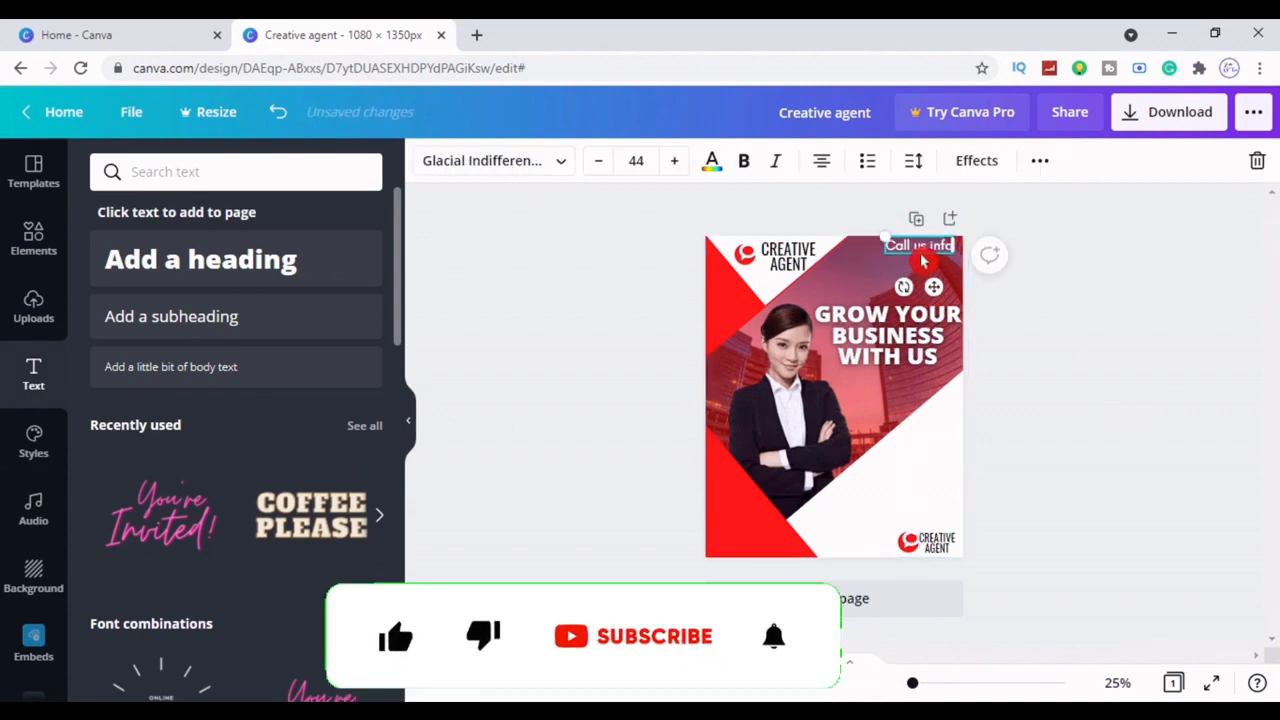
Add a white body-text box below 'Call us info'
left_click(193, 380)
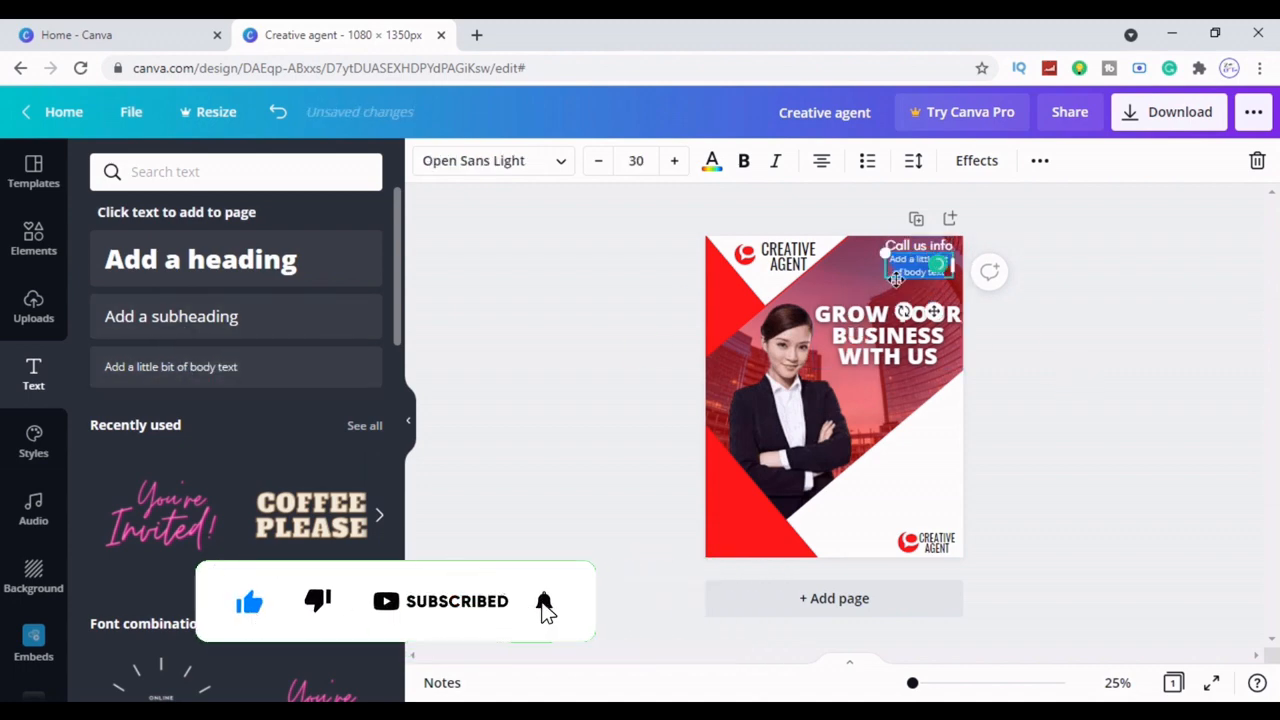
left_click(713, 164)
left_click(260, 258)
left_click(524, 375)
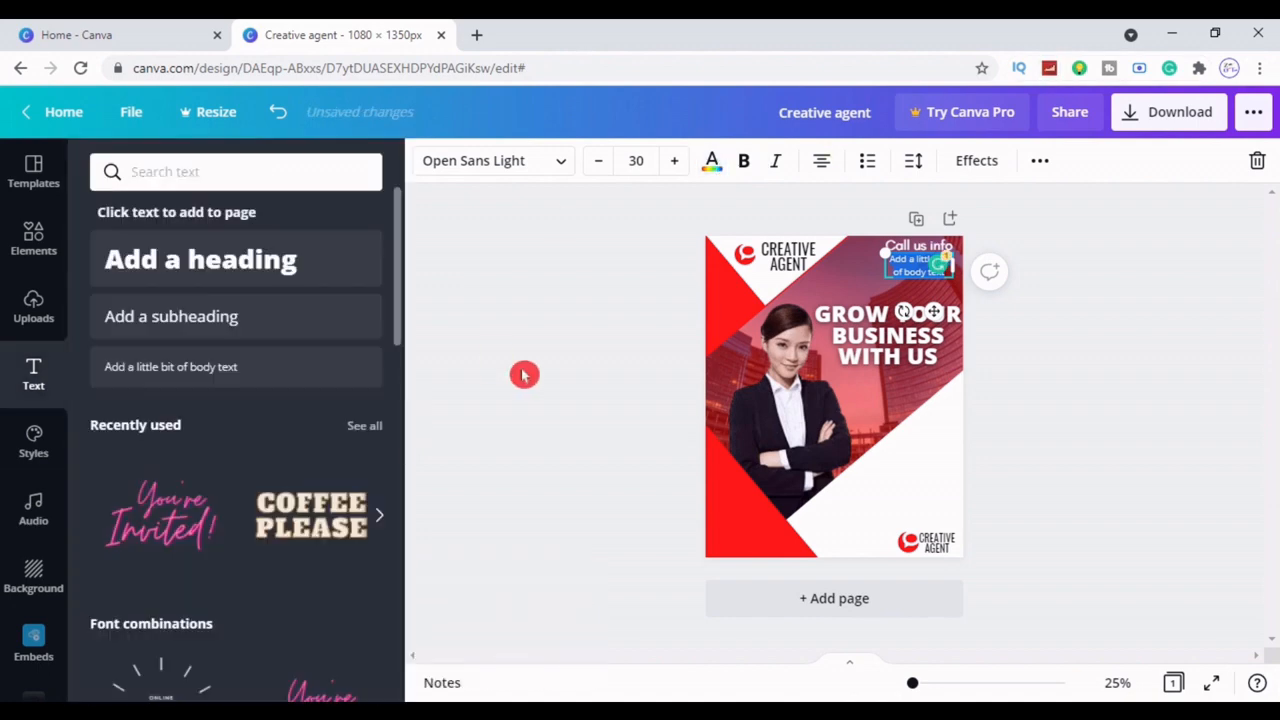
mouse_move(928, 268)
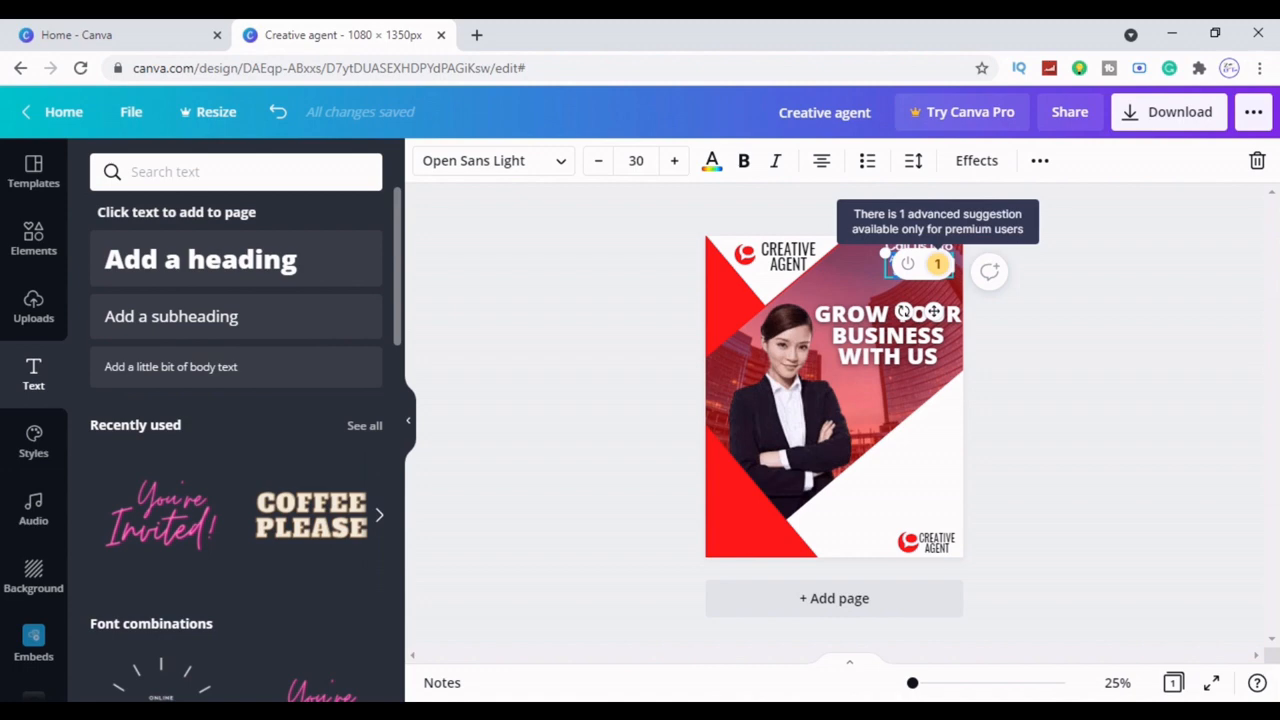
left_click(1061, 358)
left_click(931, 266)
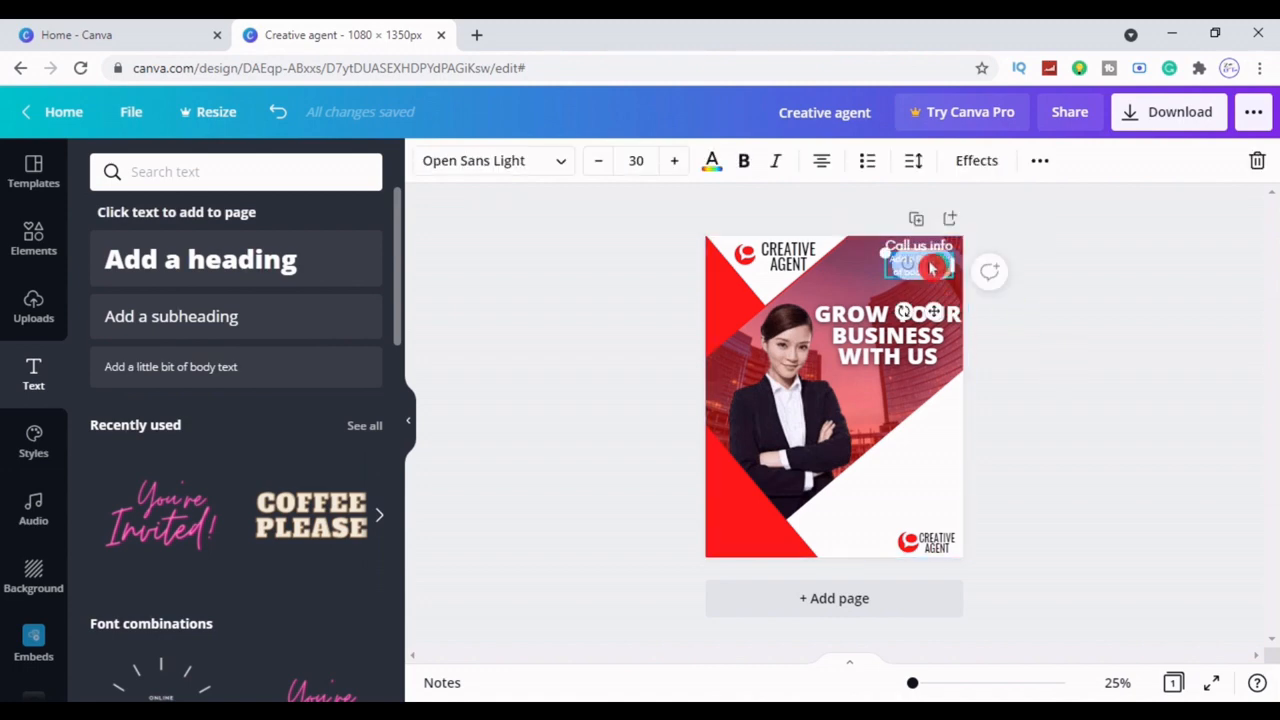
Enter the phone number and widen the box so it fits on one line
type("=")
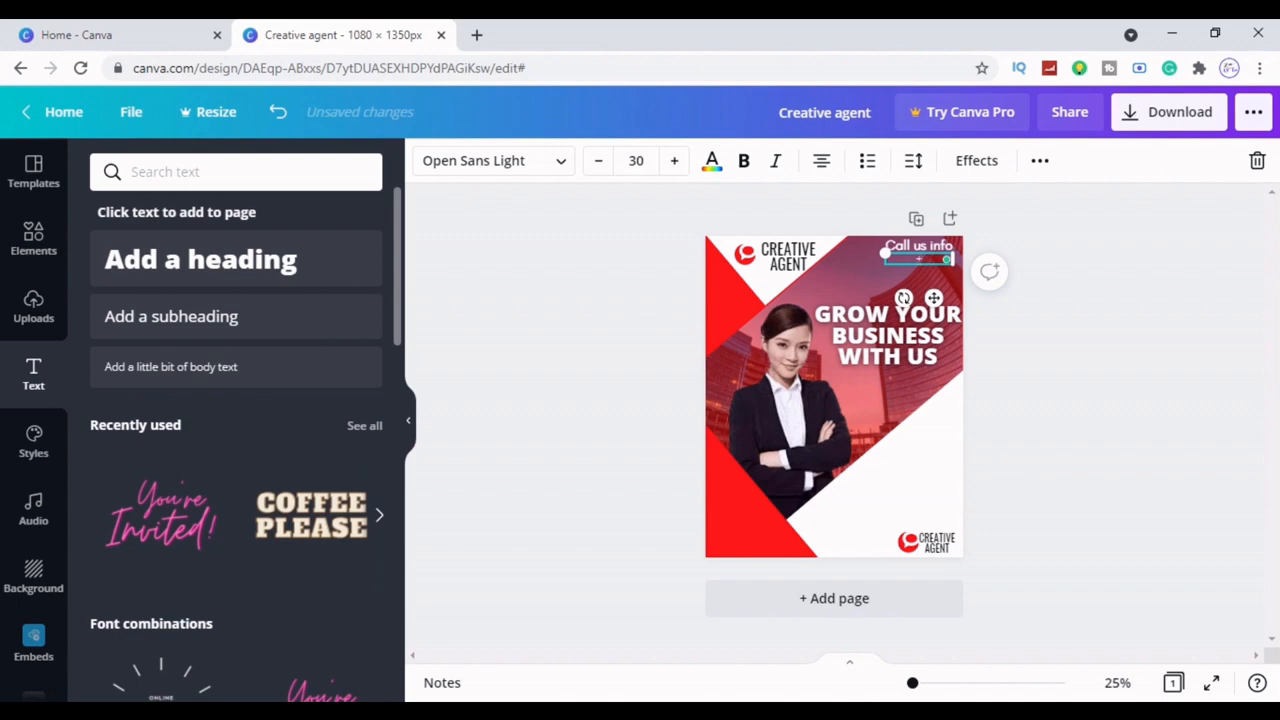
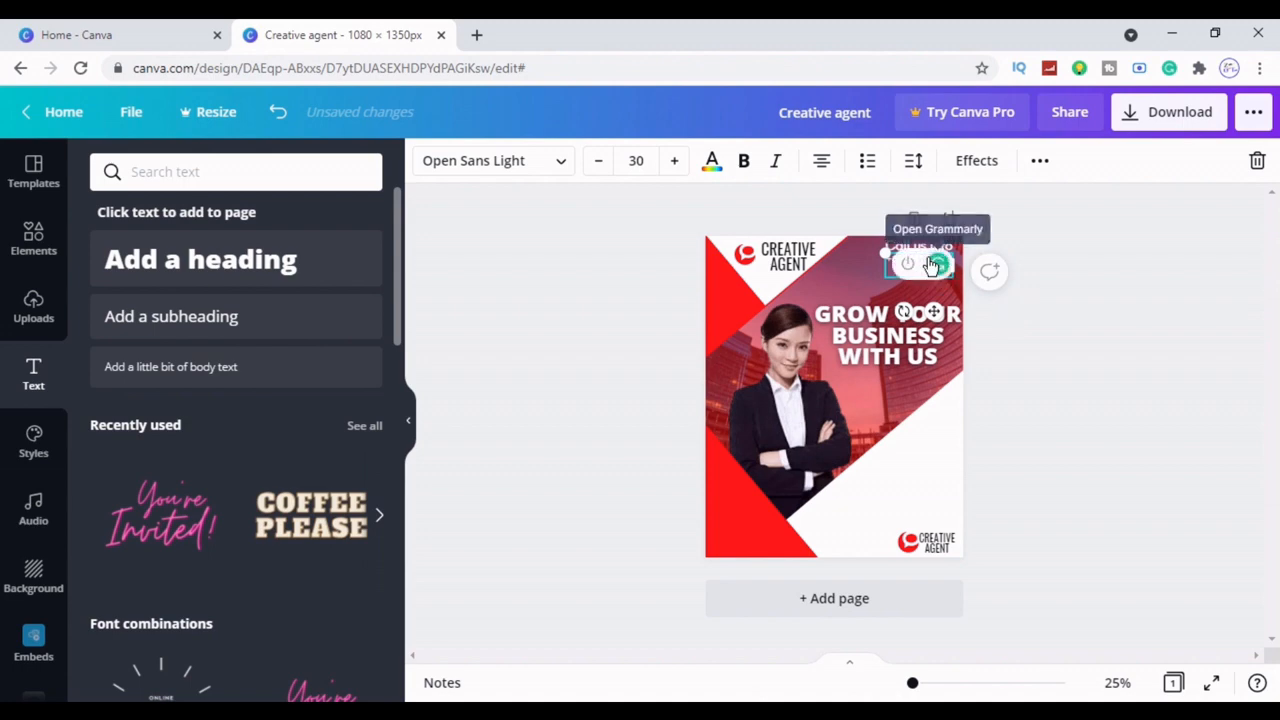
left_click(1034, 314)
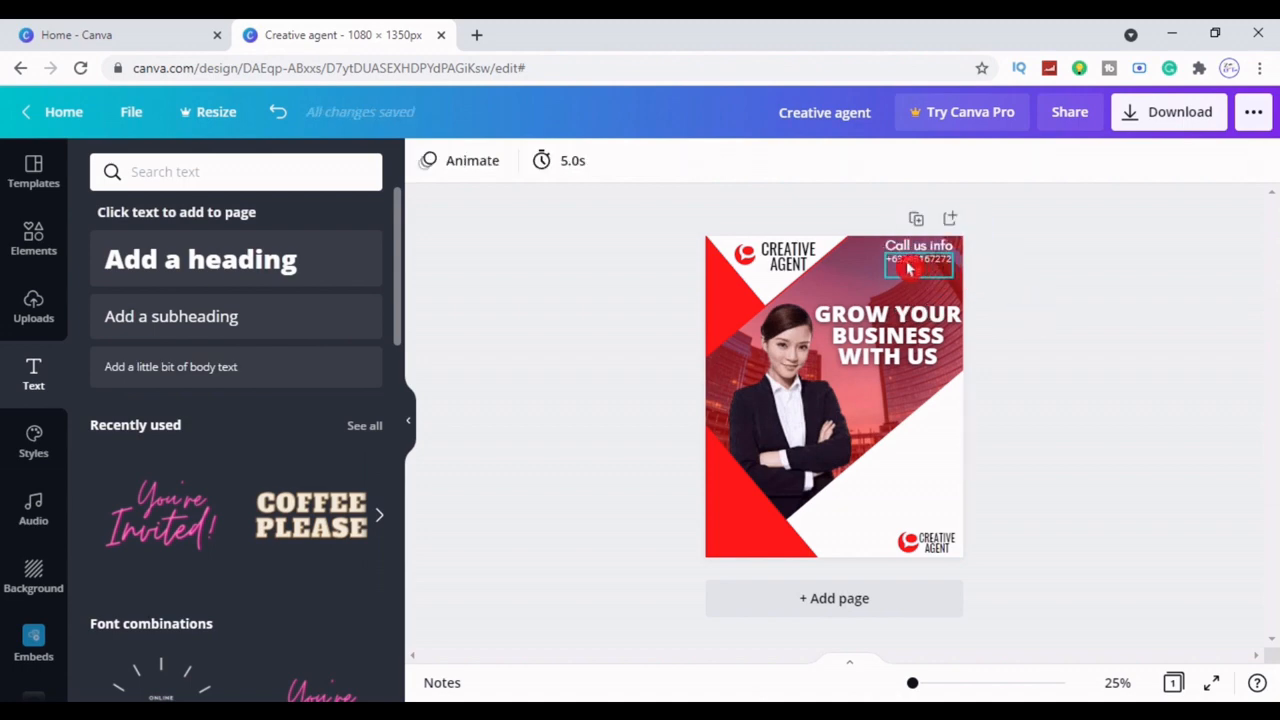
left_click(909, 268)
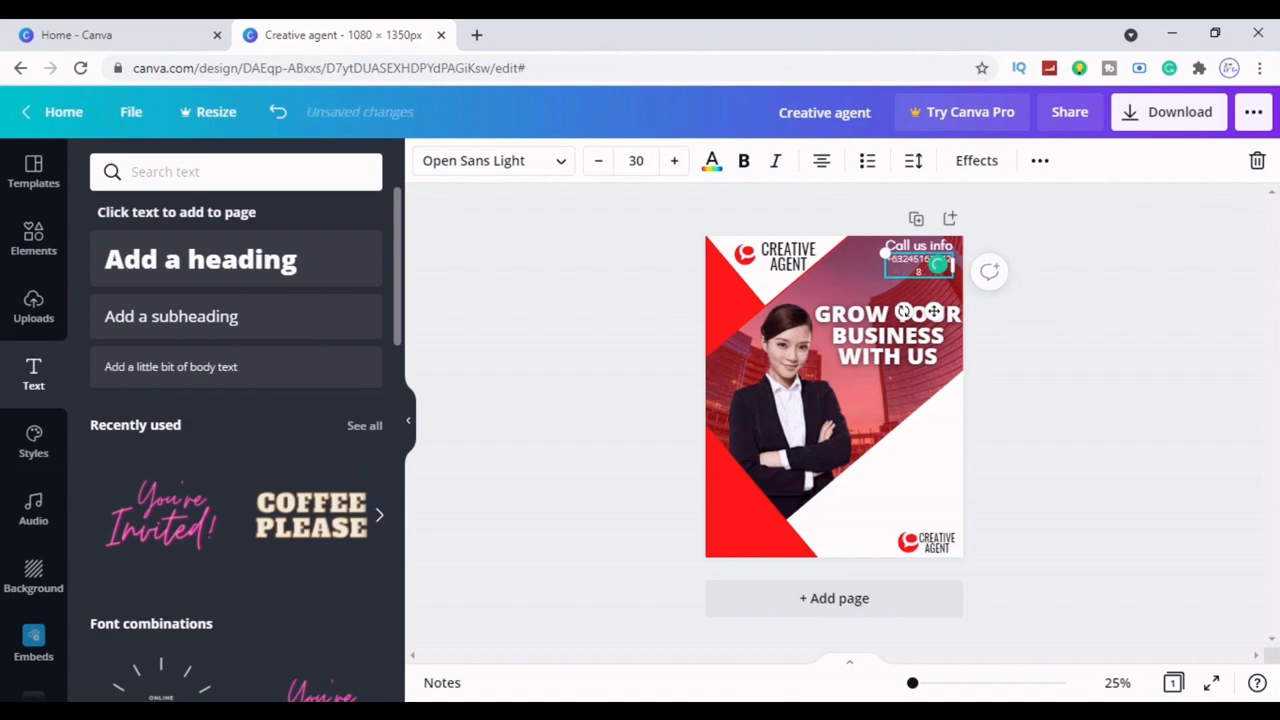
left_click_drag(967, 266, 906, 268)
left_click(1097, 366)
left_click(921, 268)
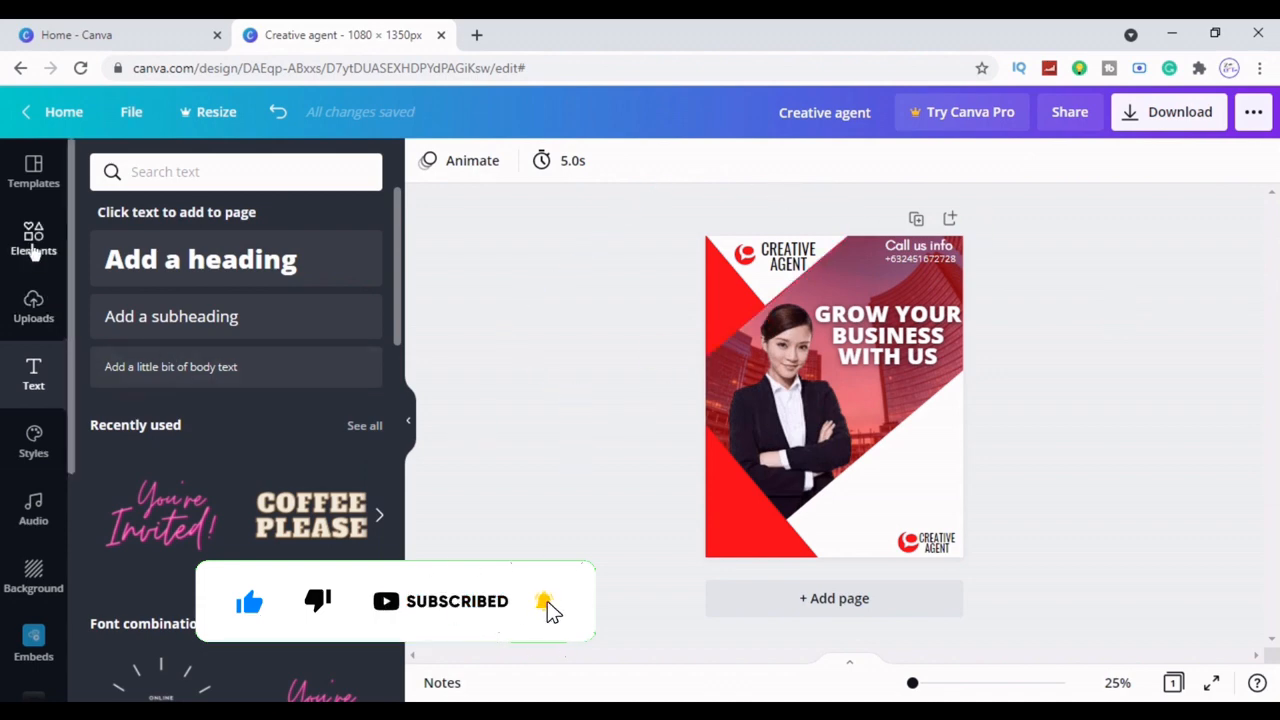
Add the speech-bubble graphic, turn both its colours white, and size it left of the contact text
left_click(34, 245)
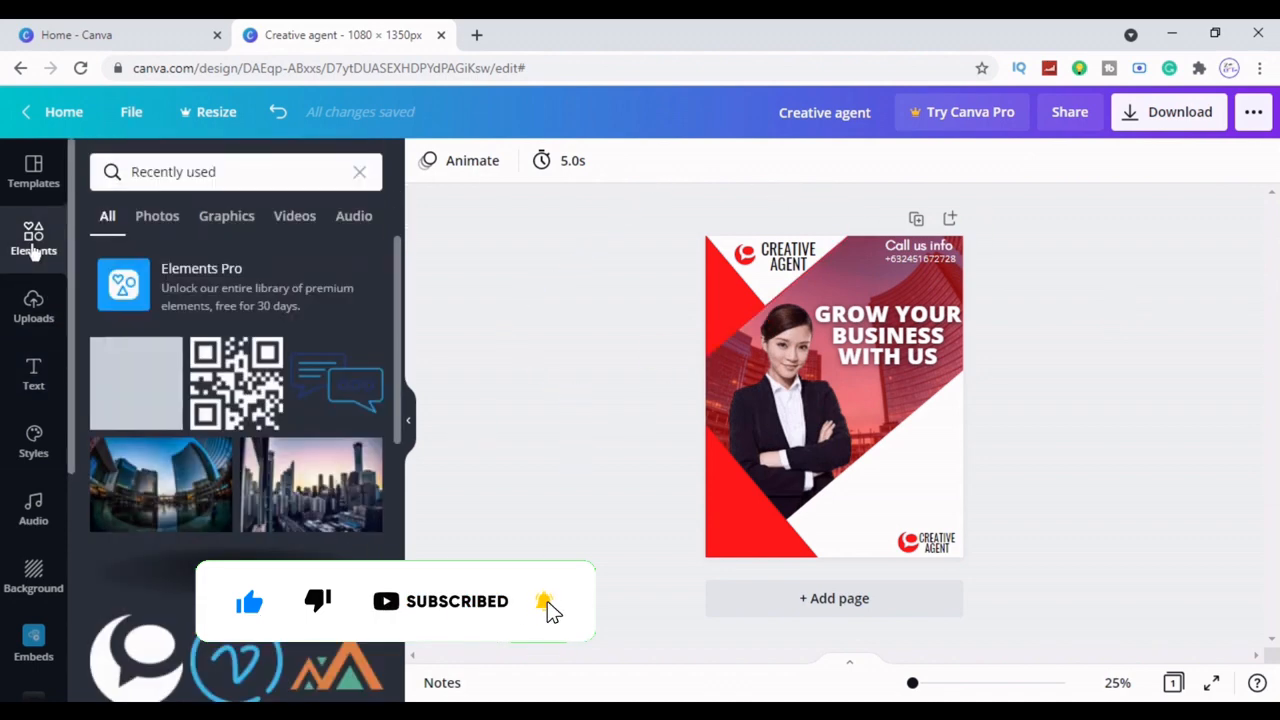
left_click(322, 390)
left_click_drag(1000, 500, 869, 297)
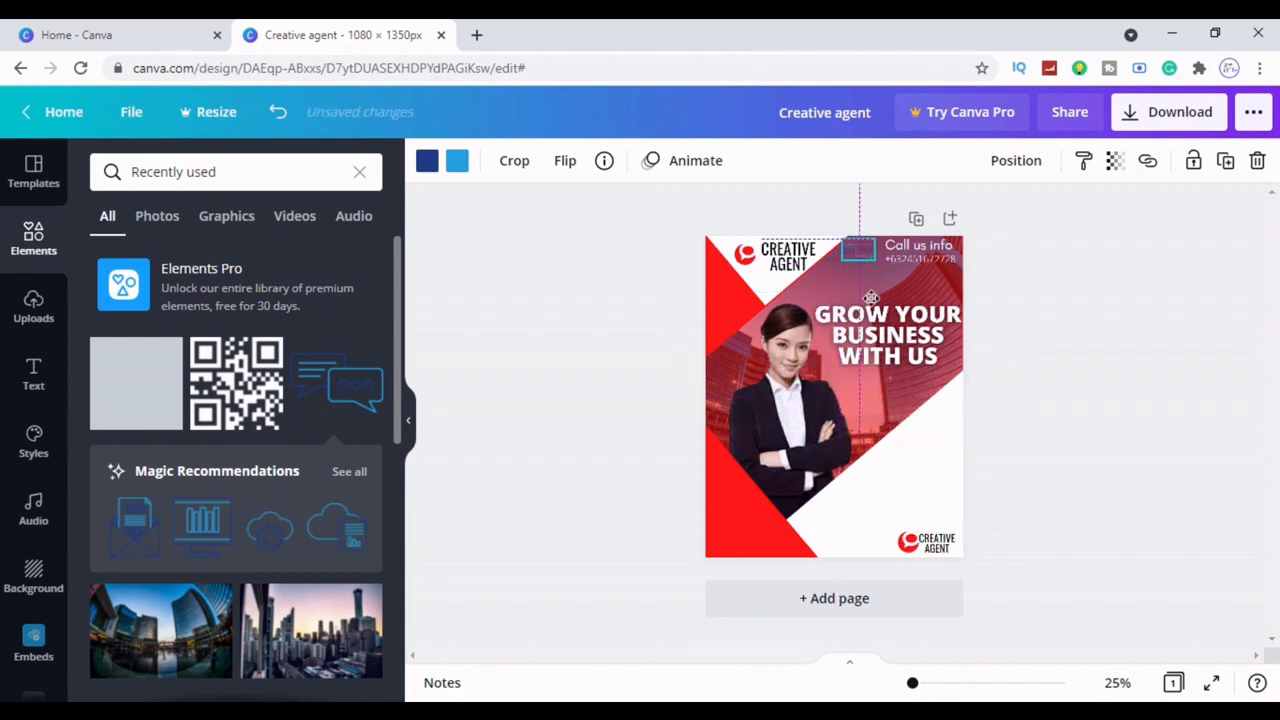
left_click(456, 160)
left_click(361, 258)
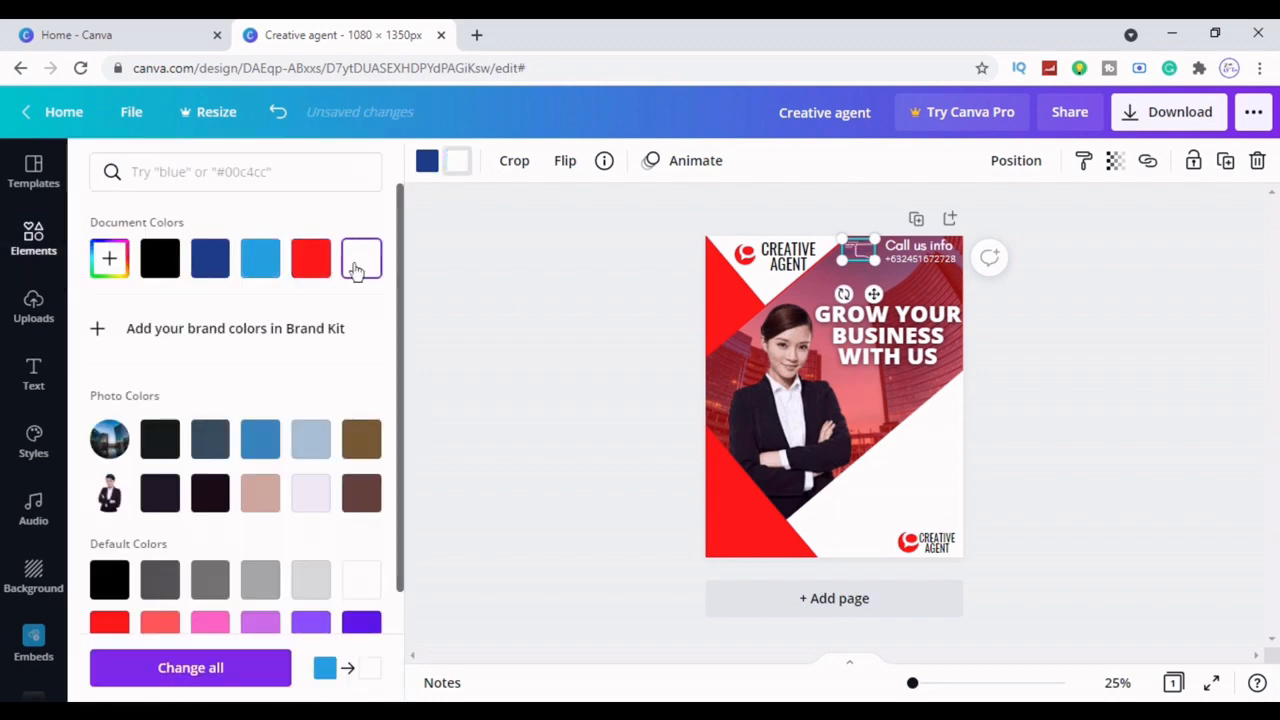
left_click(427, 165)
left_click(361, 258)
left_click(504, 307)
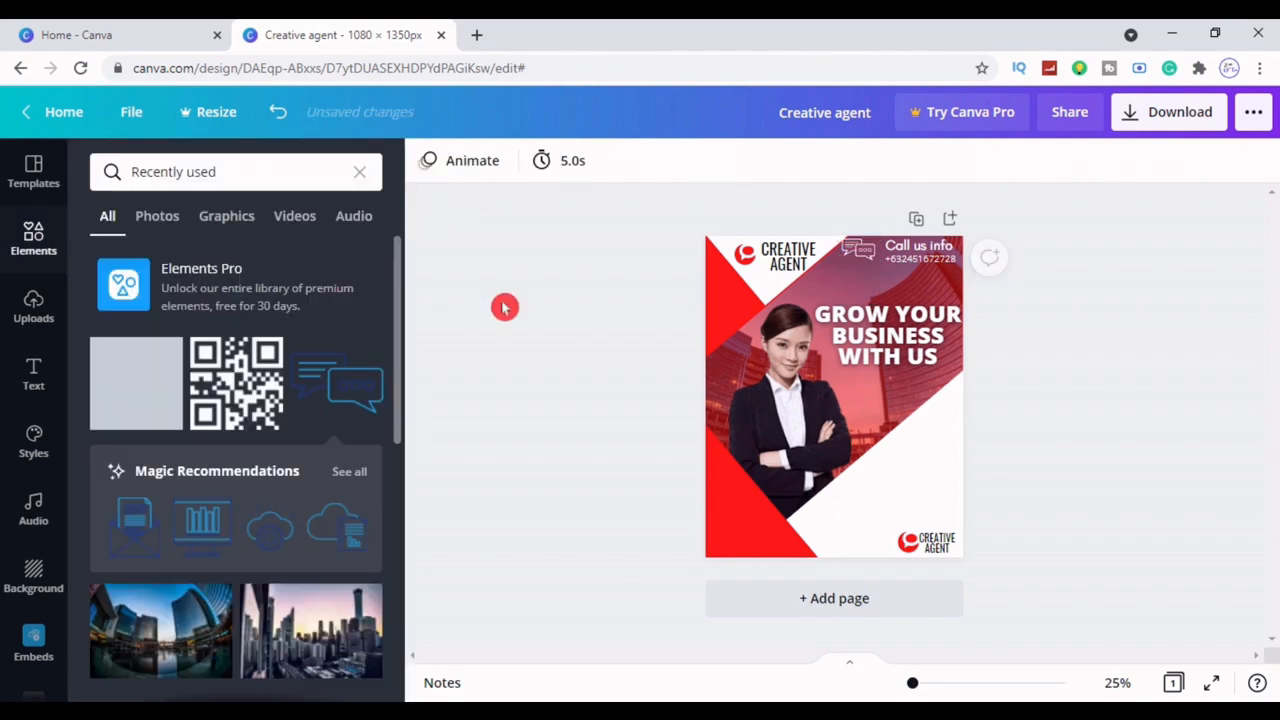
left_click(848, 250)
left_click_drag(841, 240, 884, 267)
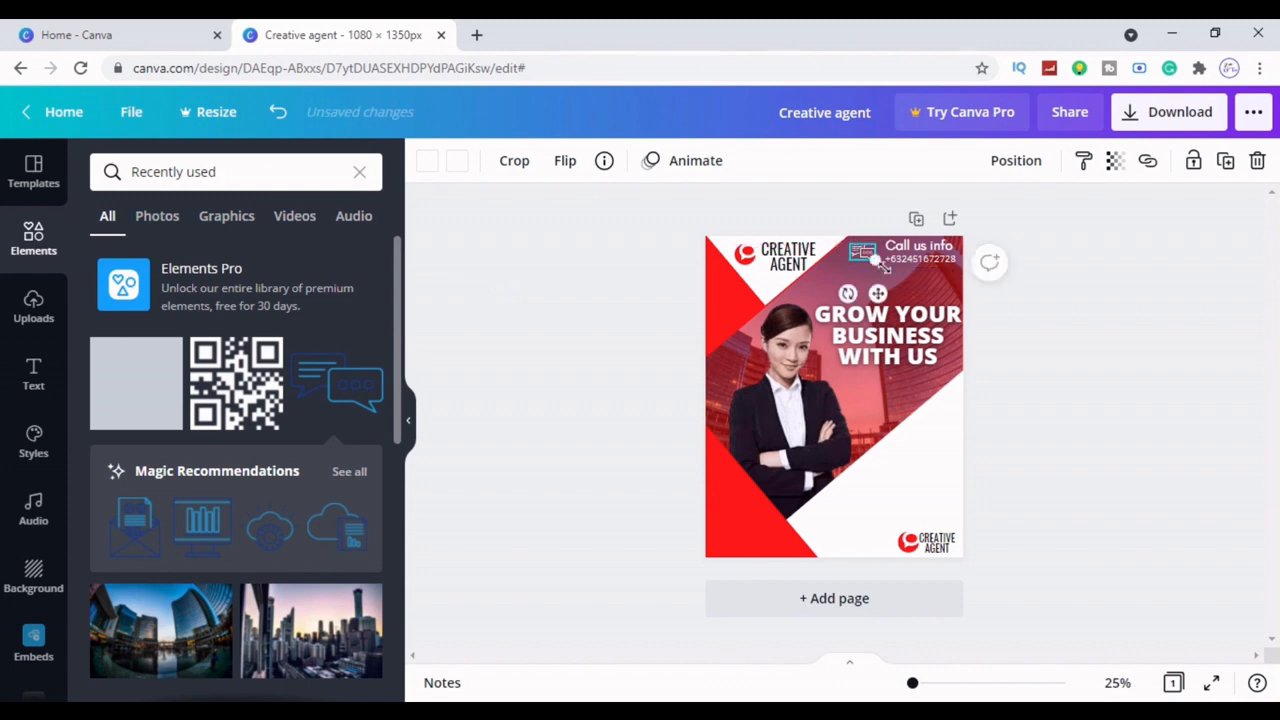
left_click(1120, 382)
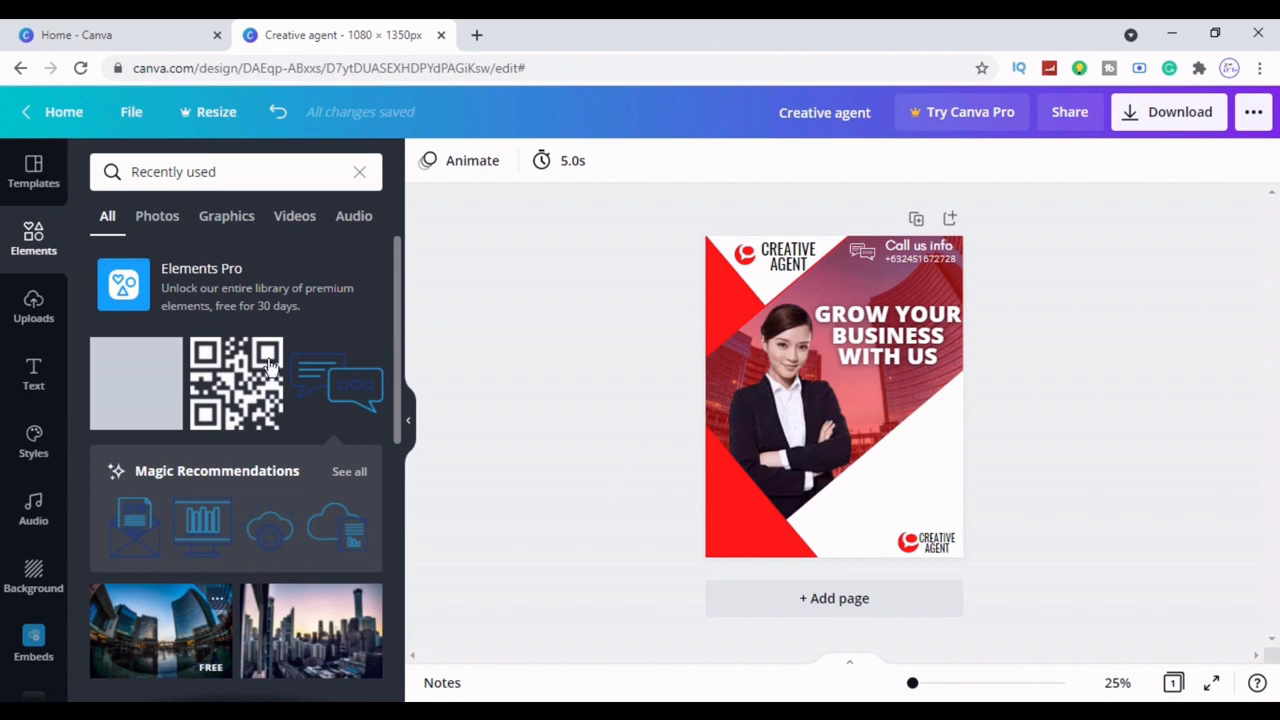
Add a QR code, shrink it into the bottom-left red corner and nudge it lower
left_click(218, 403)
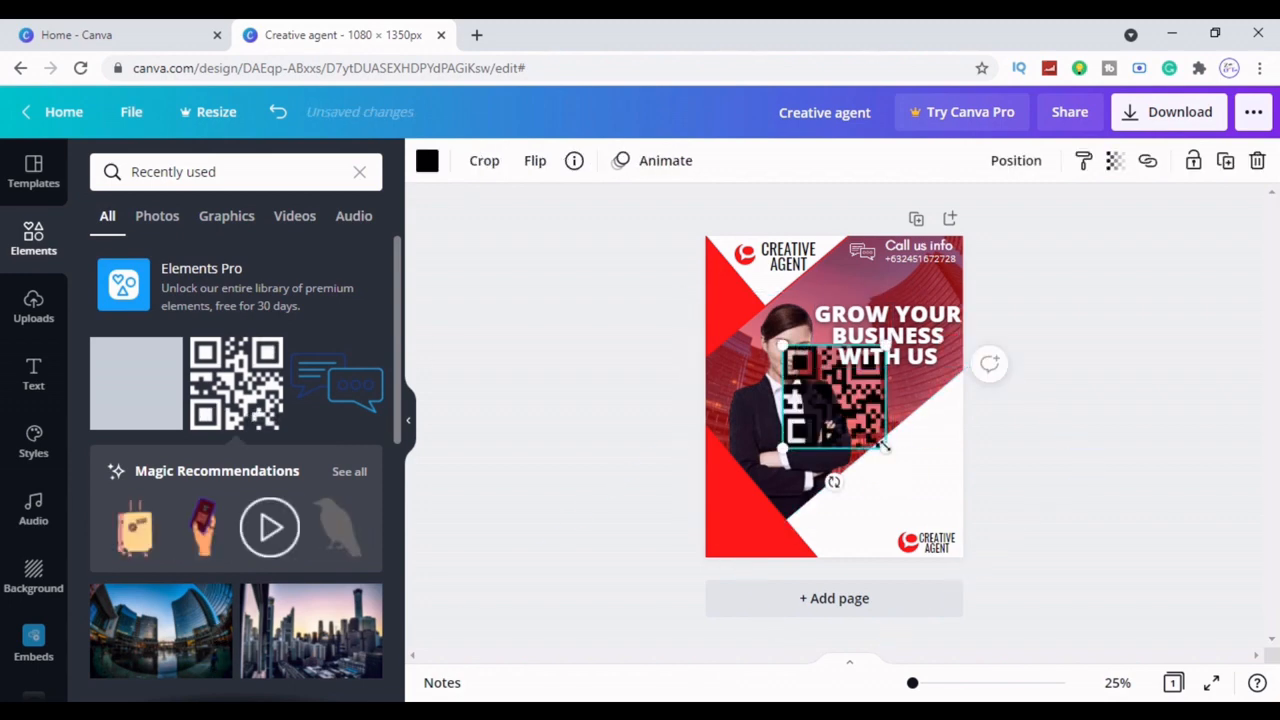
left_click(427, 161)
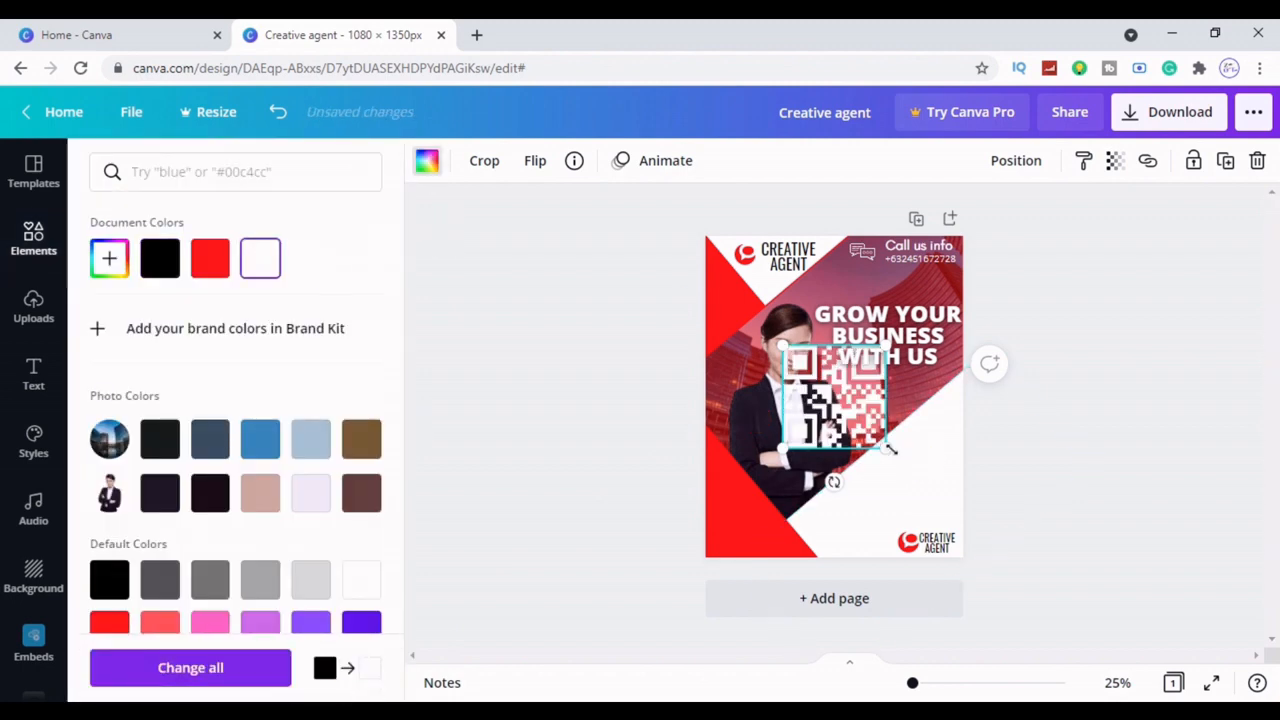
left_click_drag(845, 407, 745, 578)
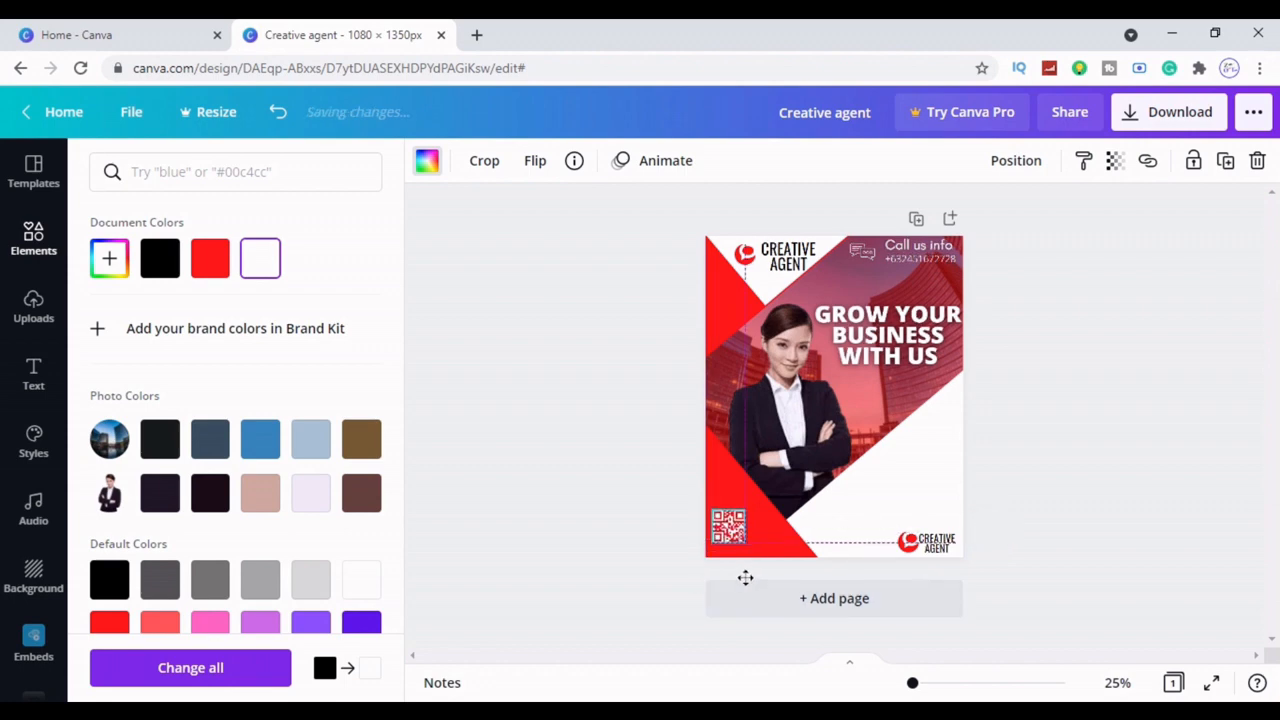
left_click(1130, 524)
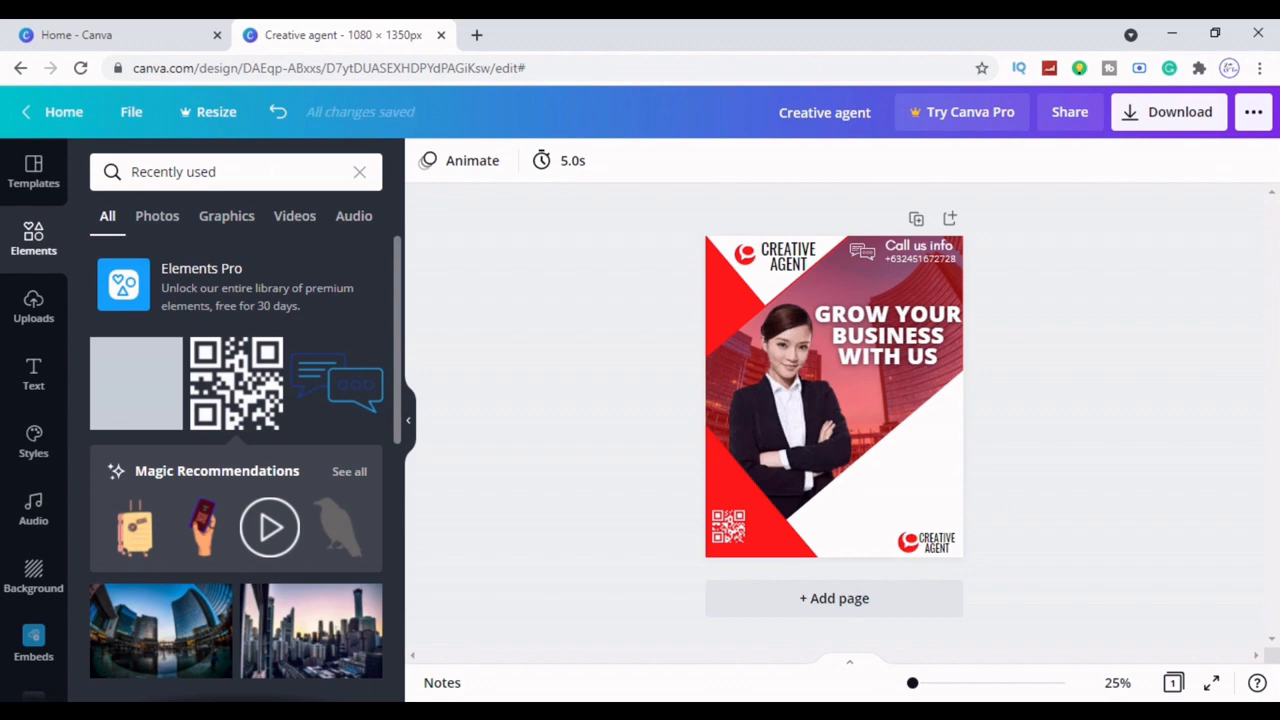
left_click(733, 524)
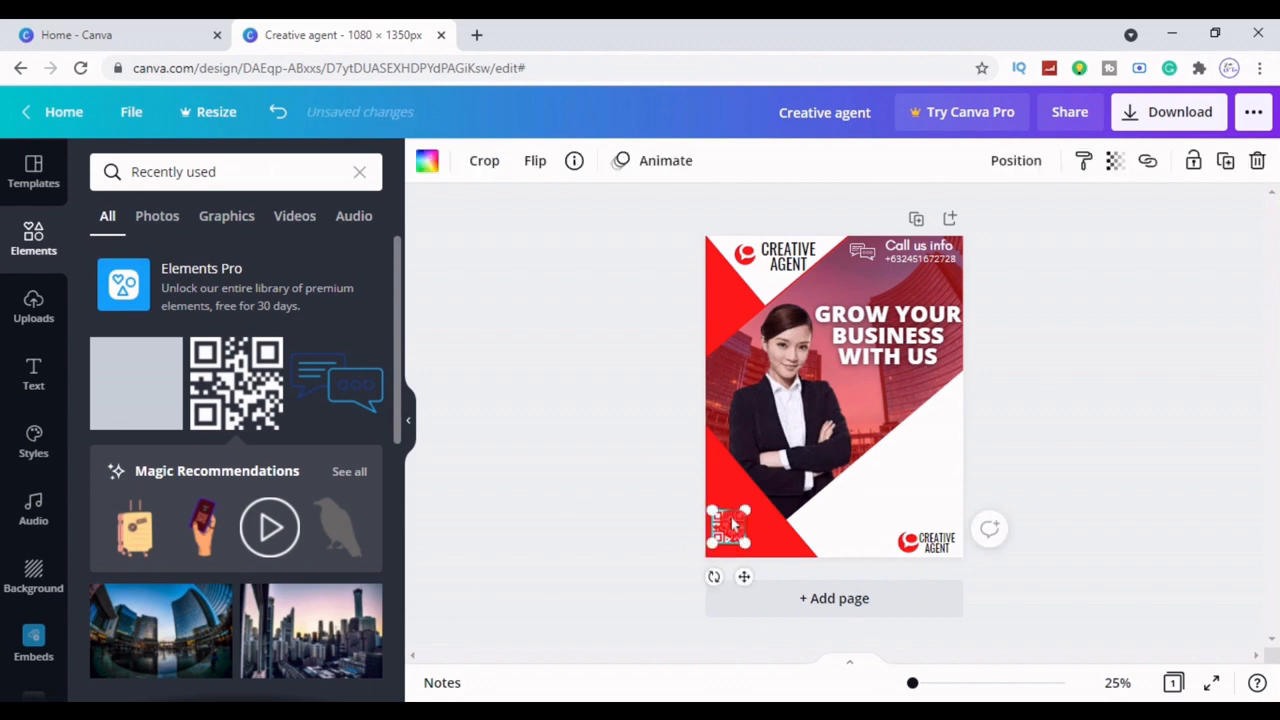
left_click_drag(733, 524, 732, 531)
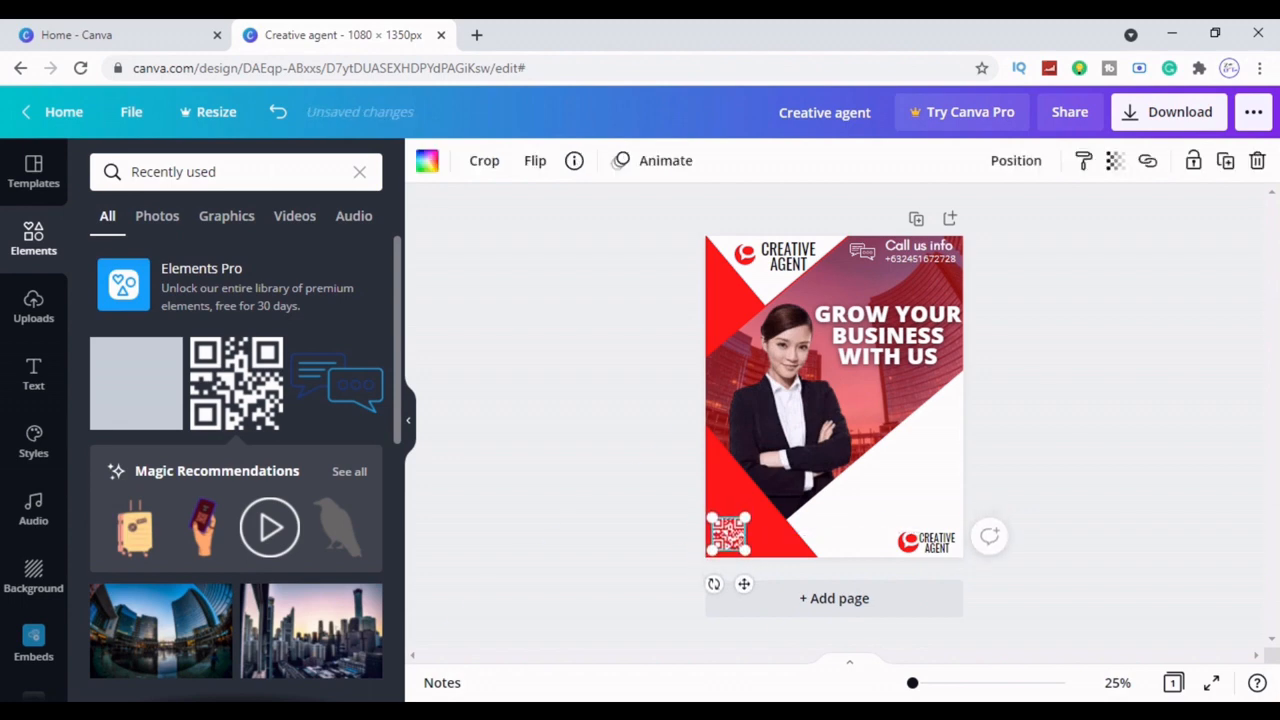
left_click(1080, 498)
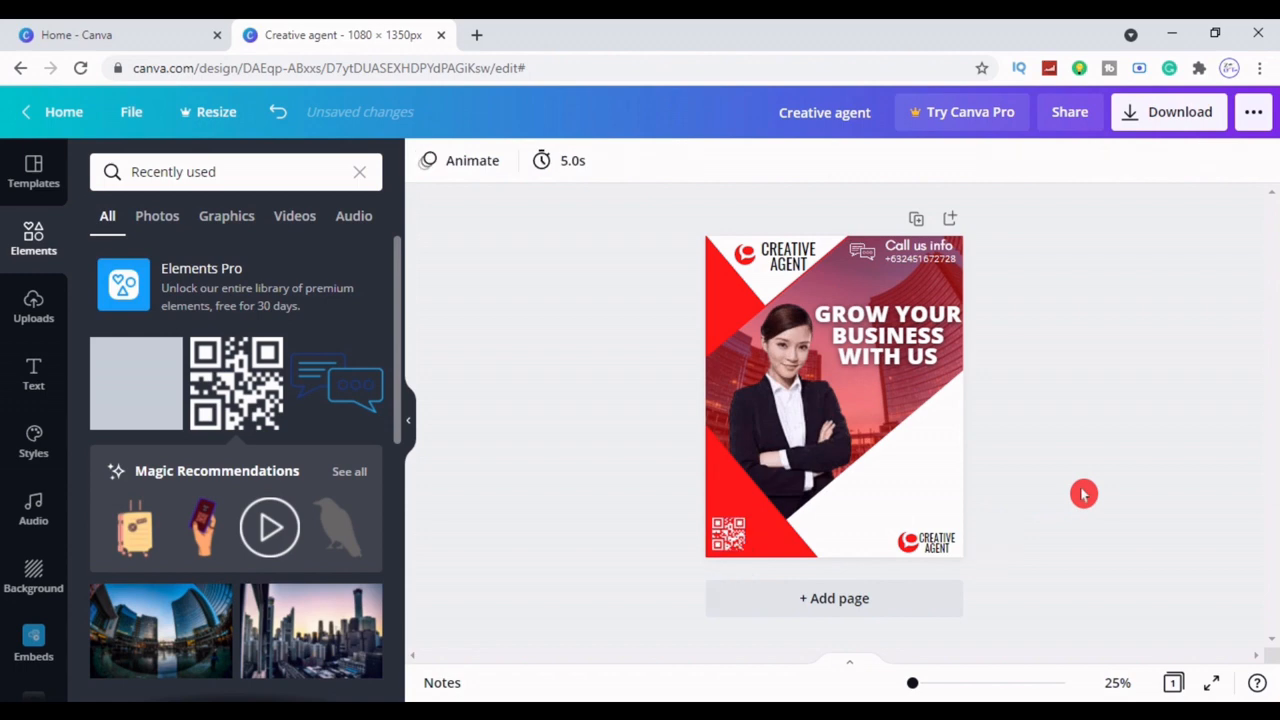
Duplicate the phone number, move the copy beside the QR code and make it black
left_click(946, 260)
left_click(1047, 165)
left_click(1023, 210)
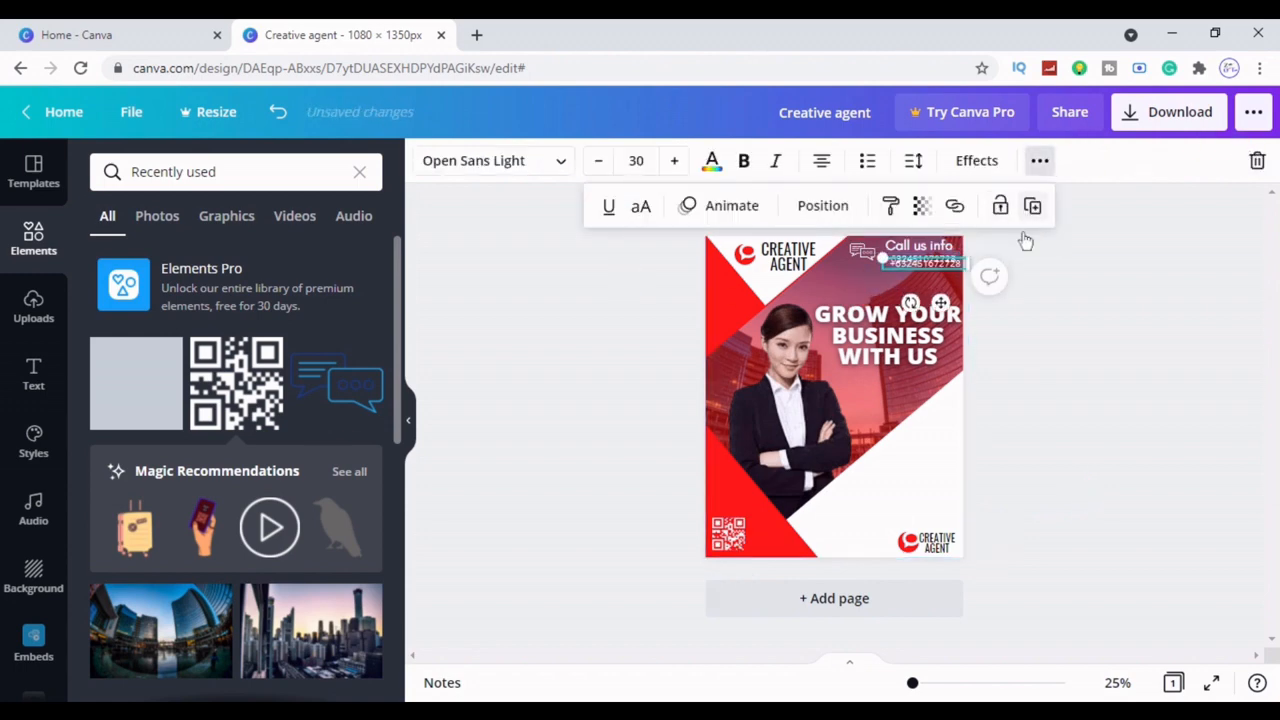
left_click_drag(940, 272, 803, 592)
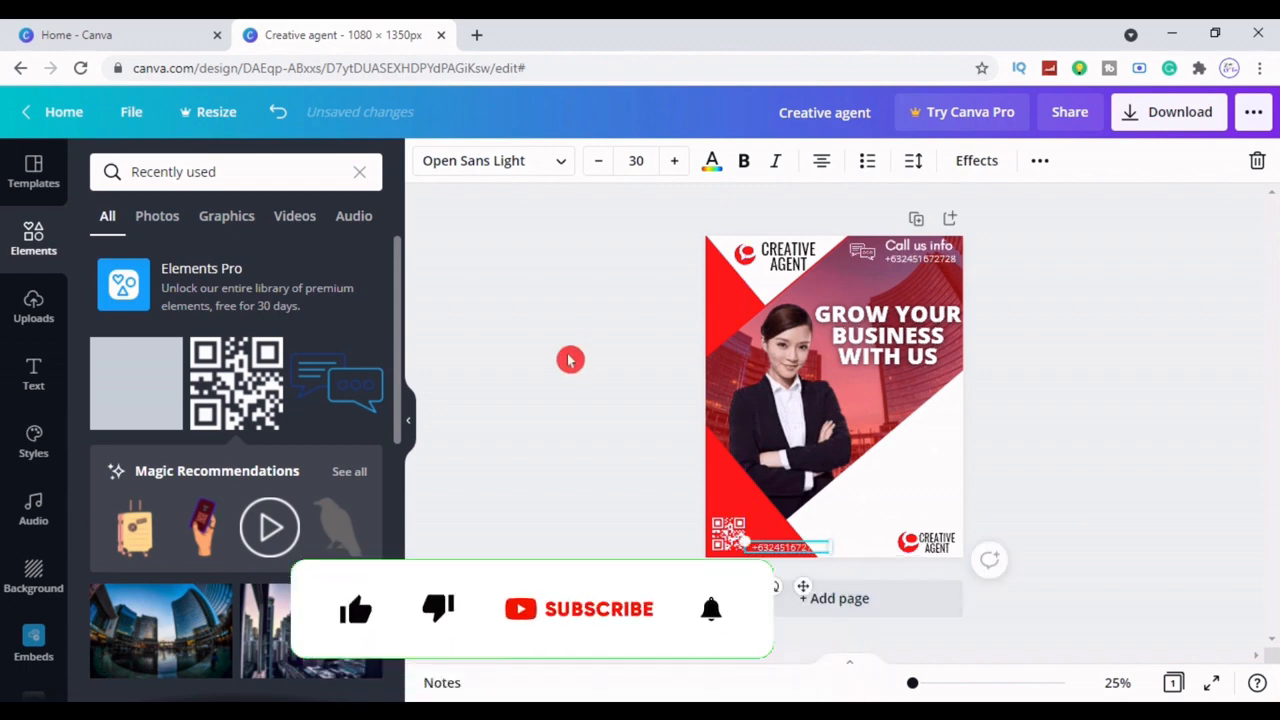
left_click(712, 162)
left_click(160, 258)
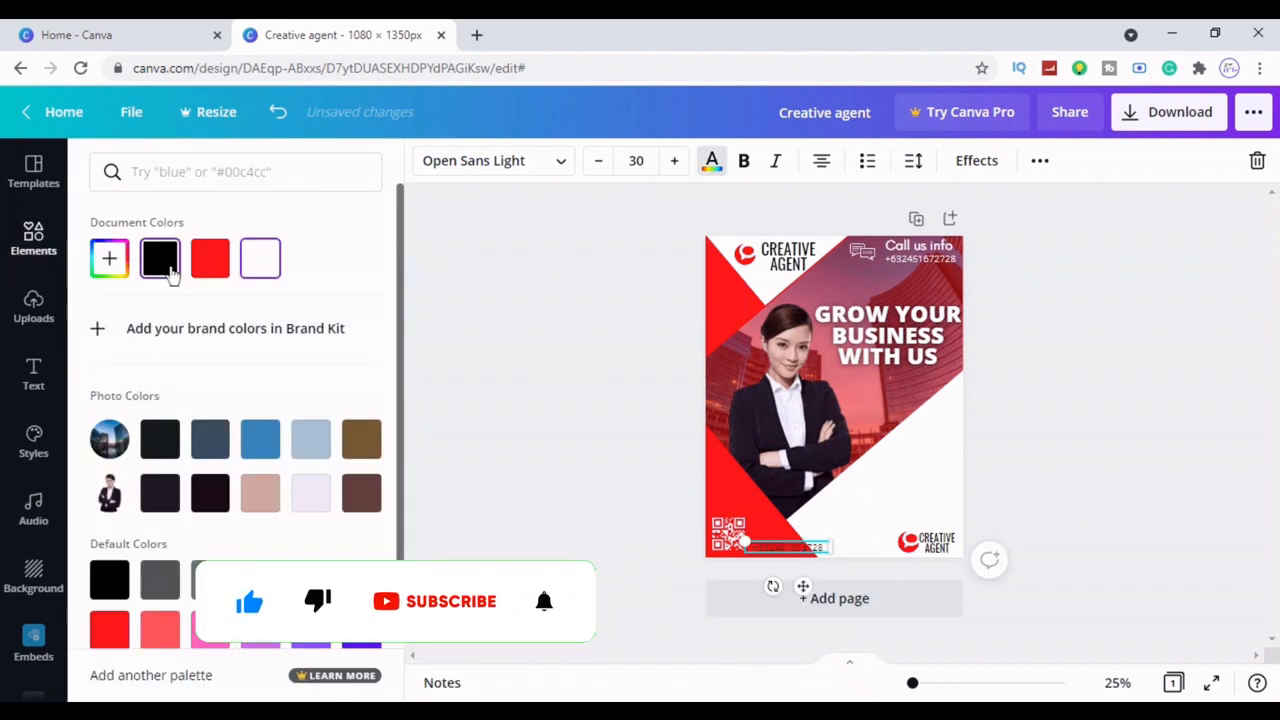
left_click_drag(803, 586, 800, 581)
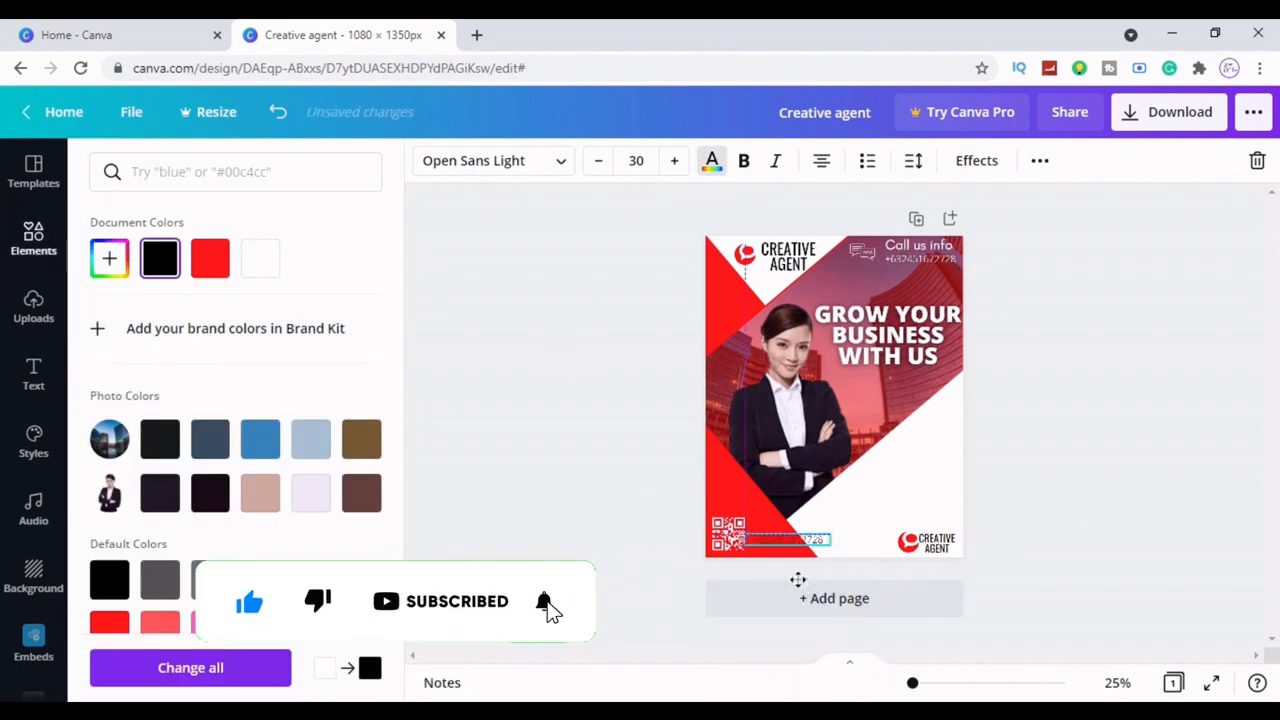
left_click(1097, 537)
Apply the Lift effect at intensity 65 to the copied phone number
left_click(766, 545)
left_click(977, 160)
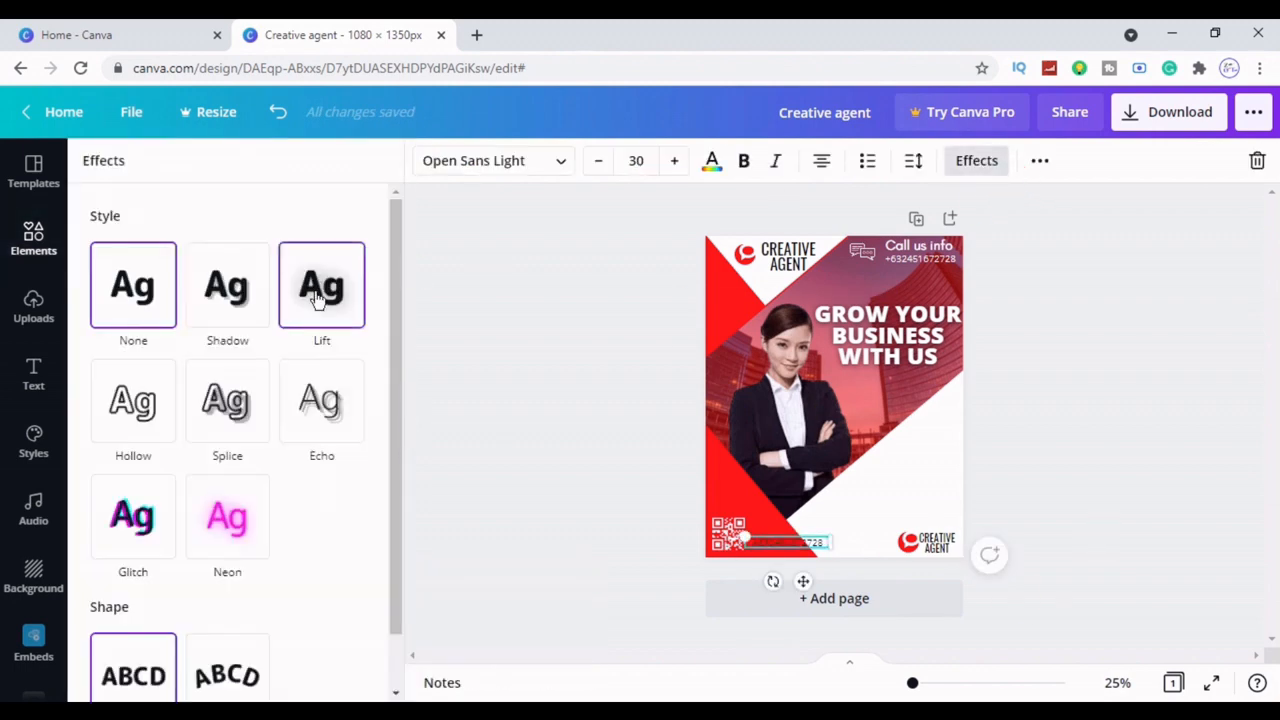
left_click(321, 285)
left_click_drag(228, 396, 266, 400)
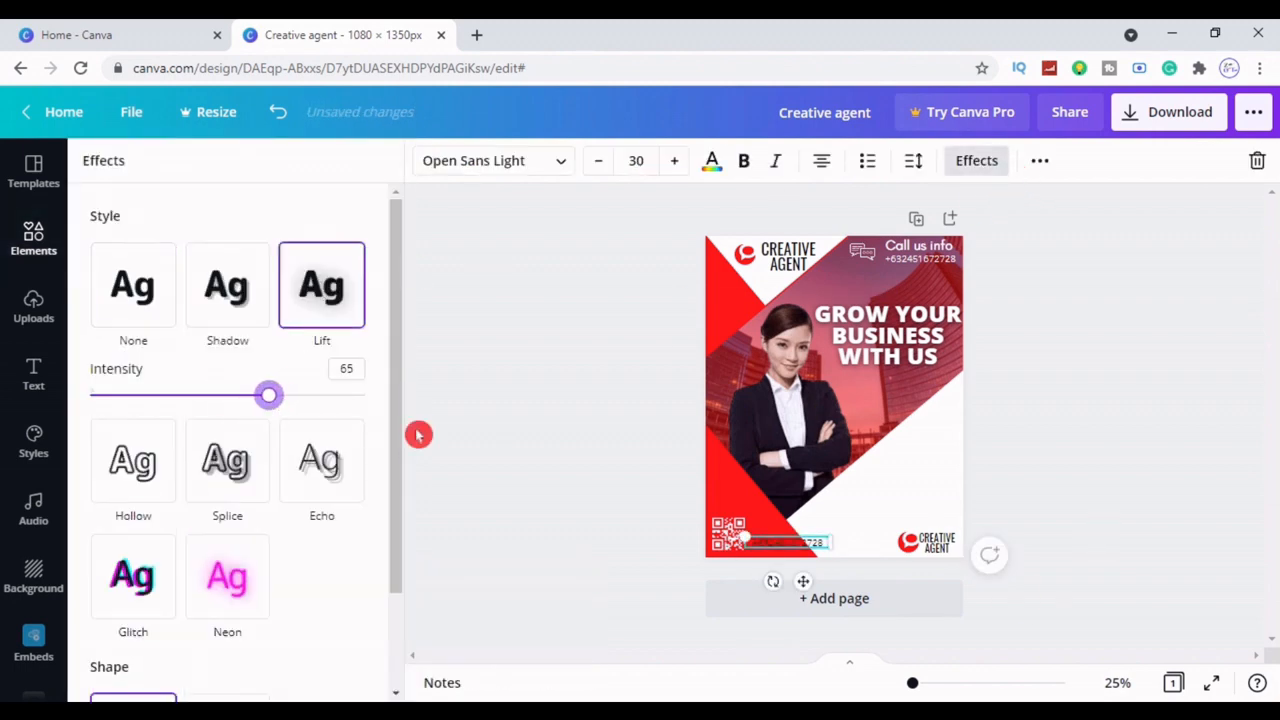
Set the copied phone number in Oswald and shift it slightly left
left_click(545, 166)
left_click(157, 329)
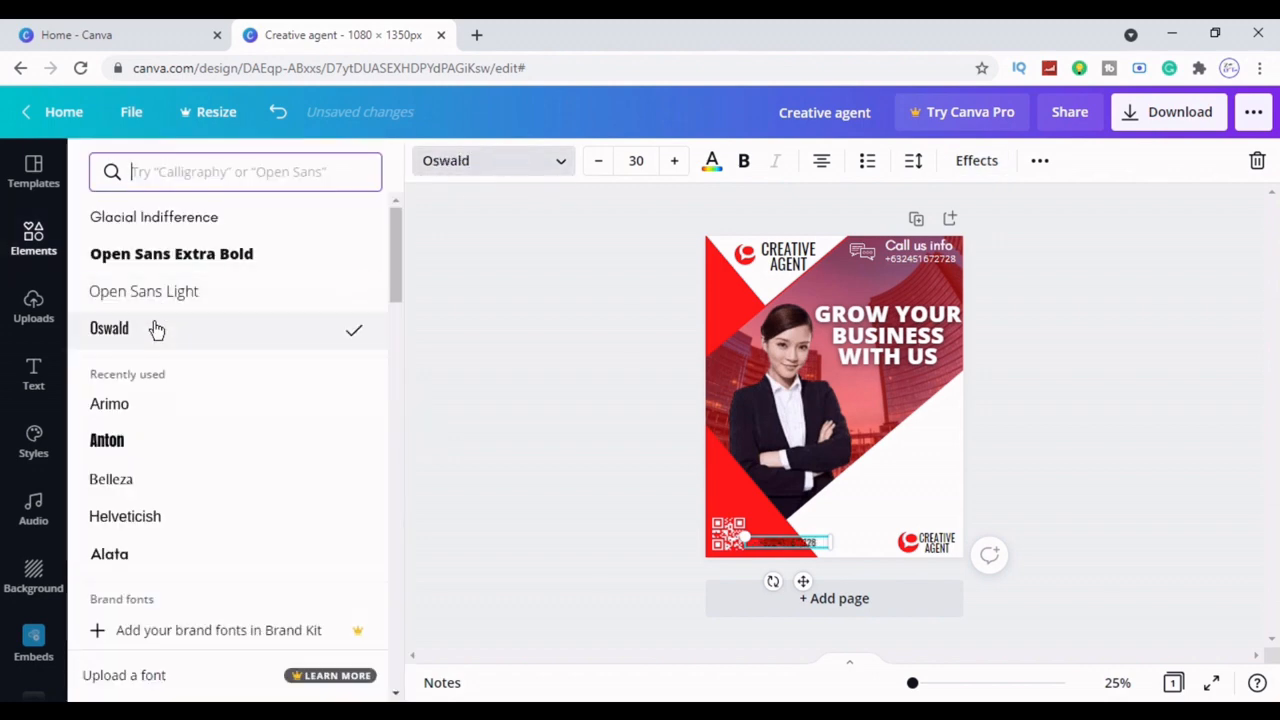
left_click(517, 509)
left_click(791, 546)
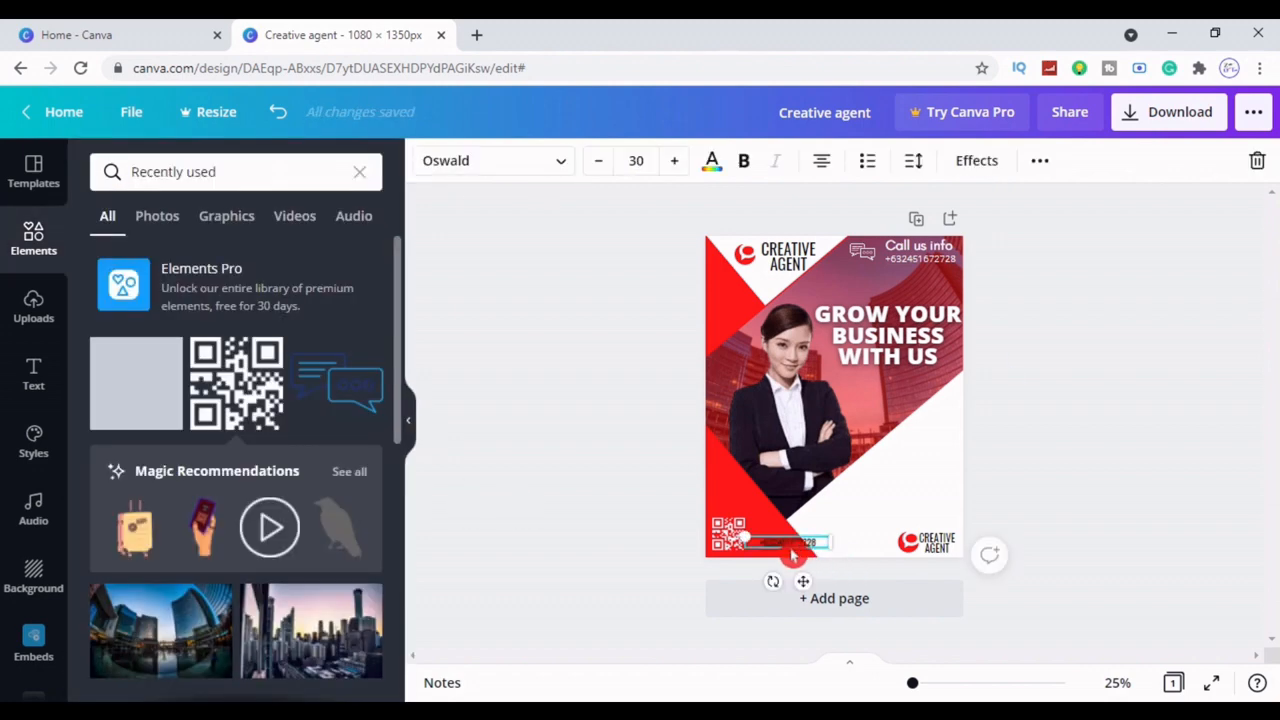
left_click_drag(790, 553, 782, 553)
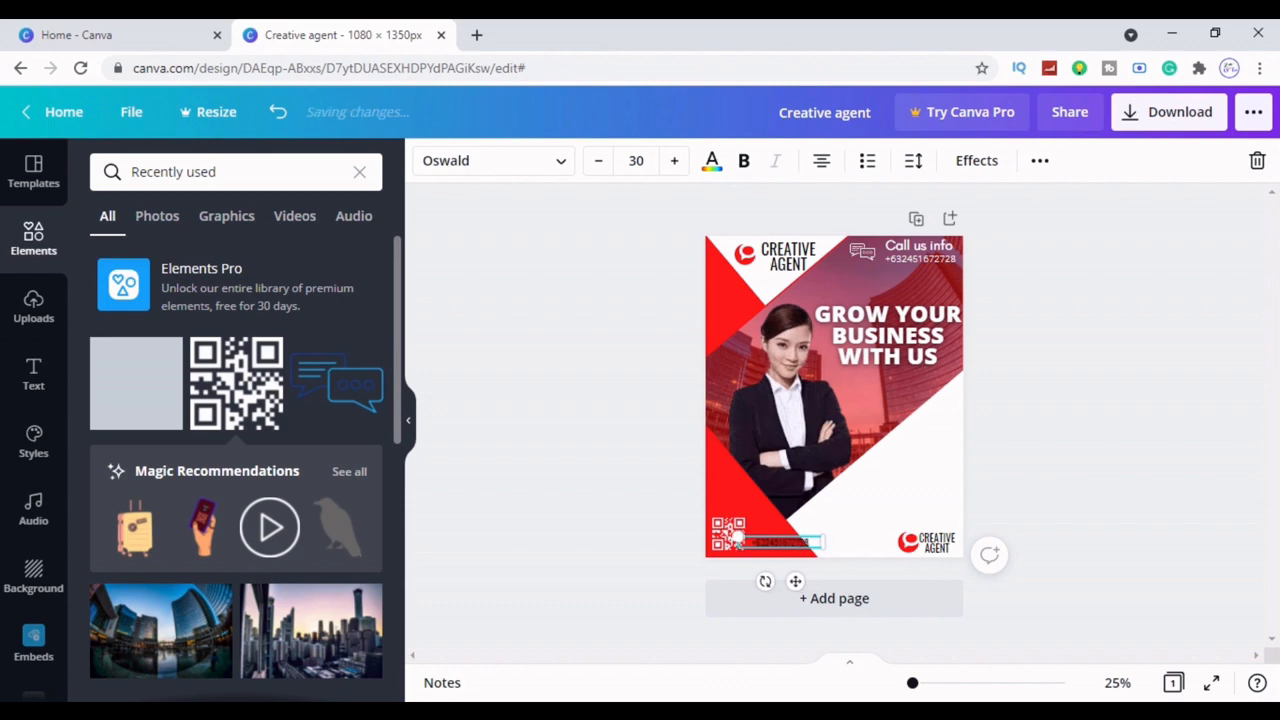
left_click(1075, 500)
left_click(795, 546)
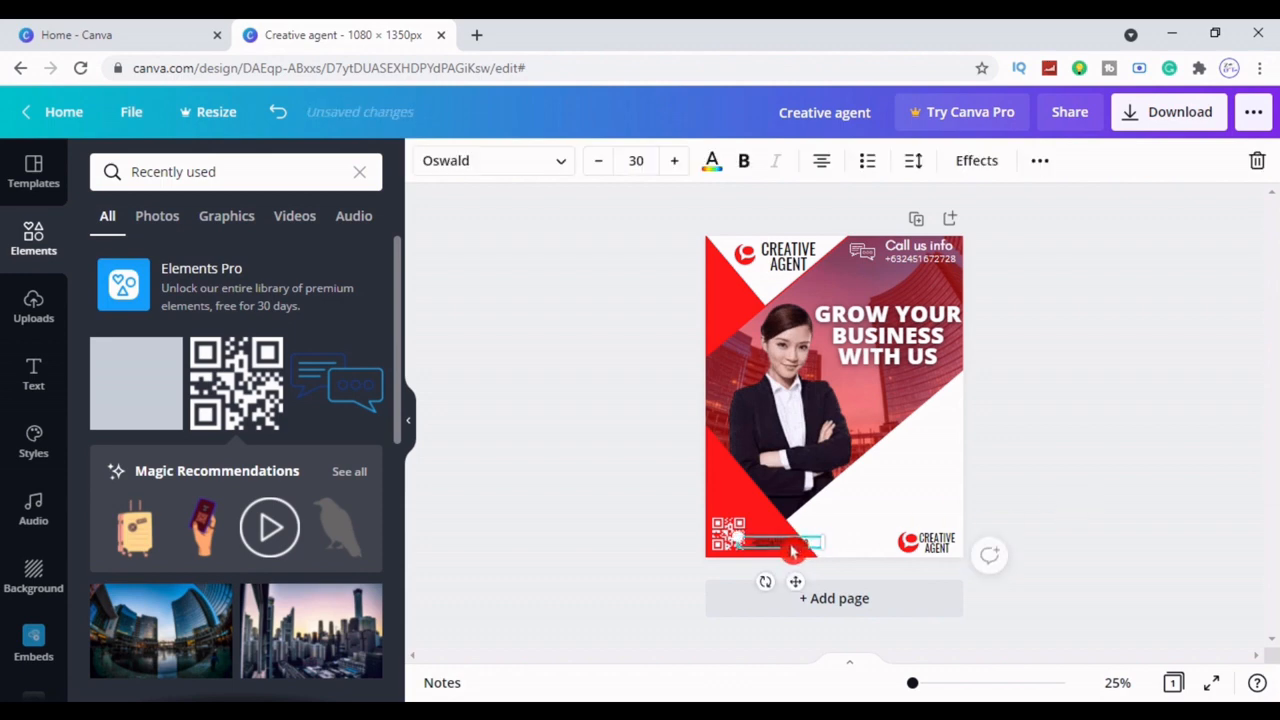
left_click(1128, 389)
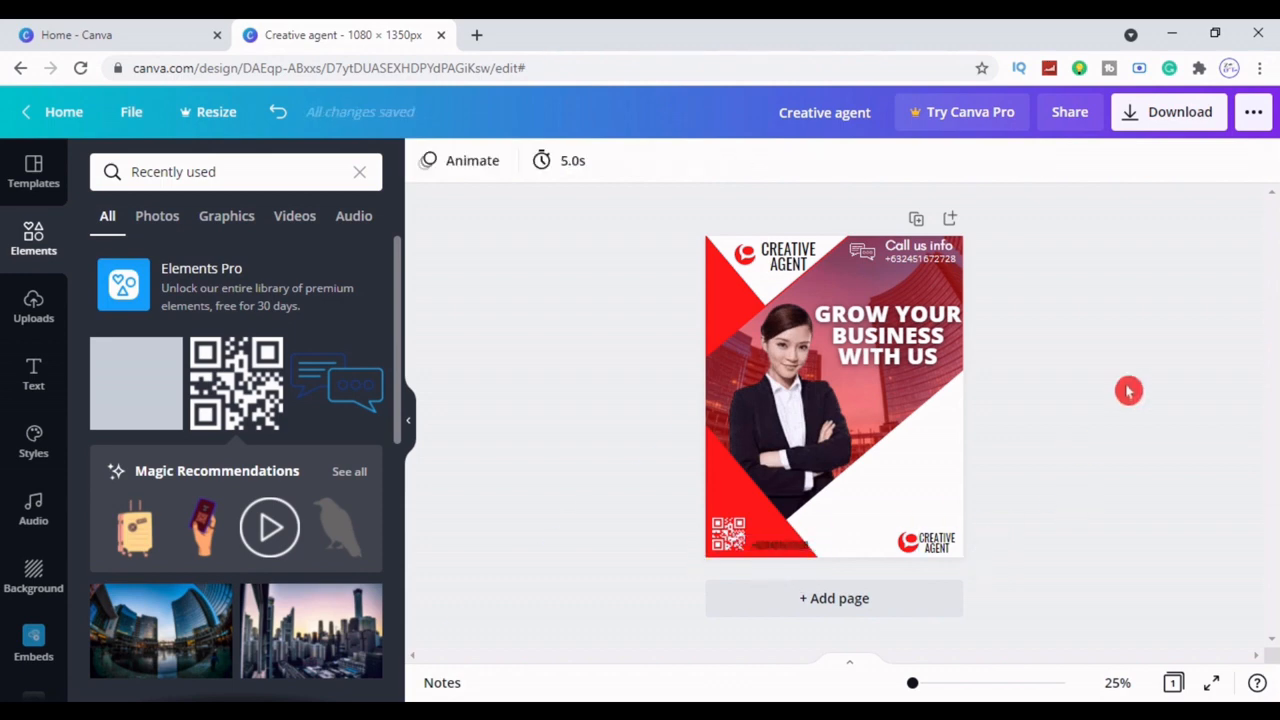
left_click(940, 250)
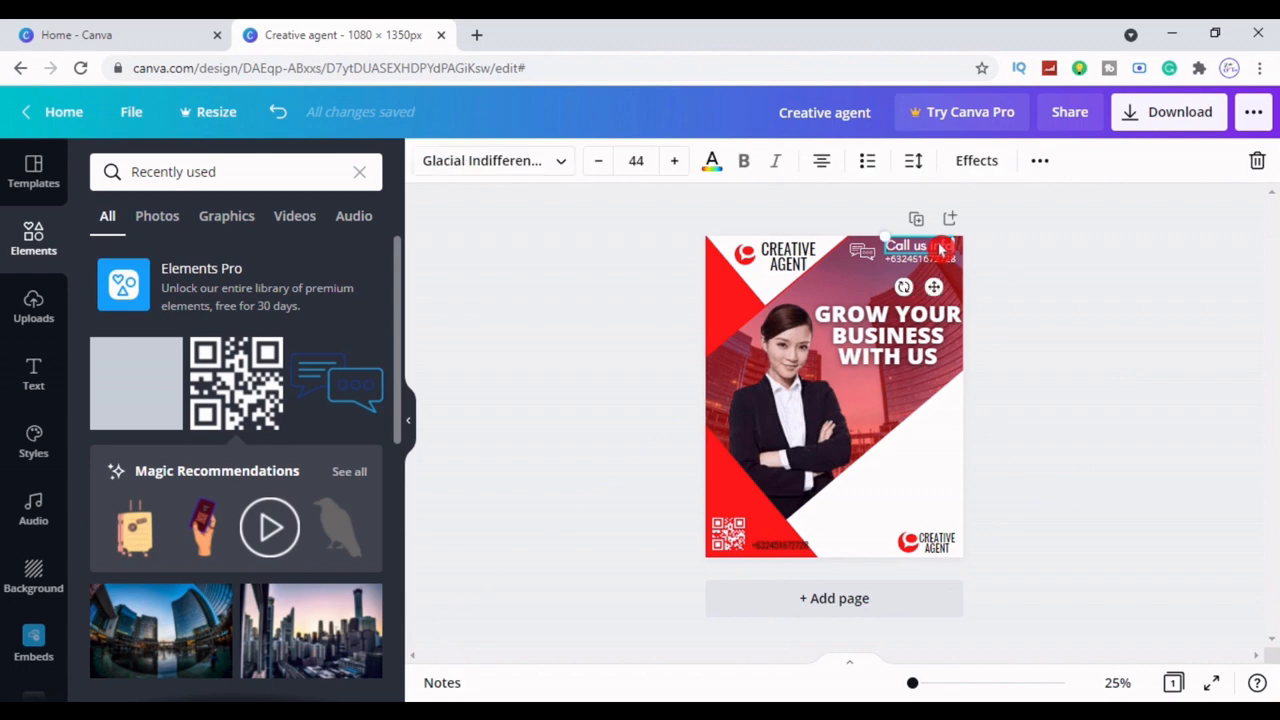
Duplicate the Call us text beside the QR code, start the email address in black
left_click(1040, 161)
left_click(1033, 207)
left_click_drag(940, 290, 794, 567)
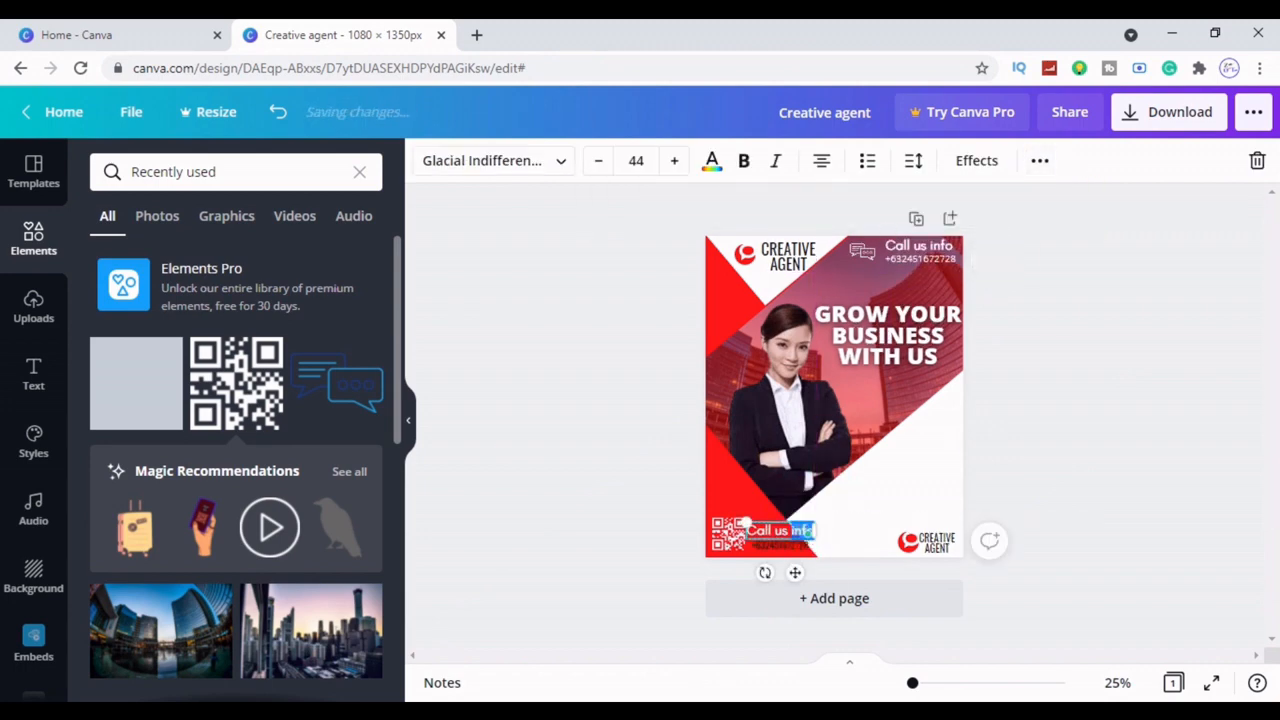
double_click(762, 530)
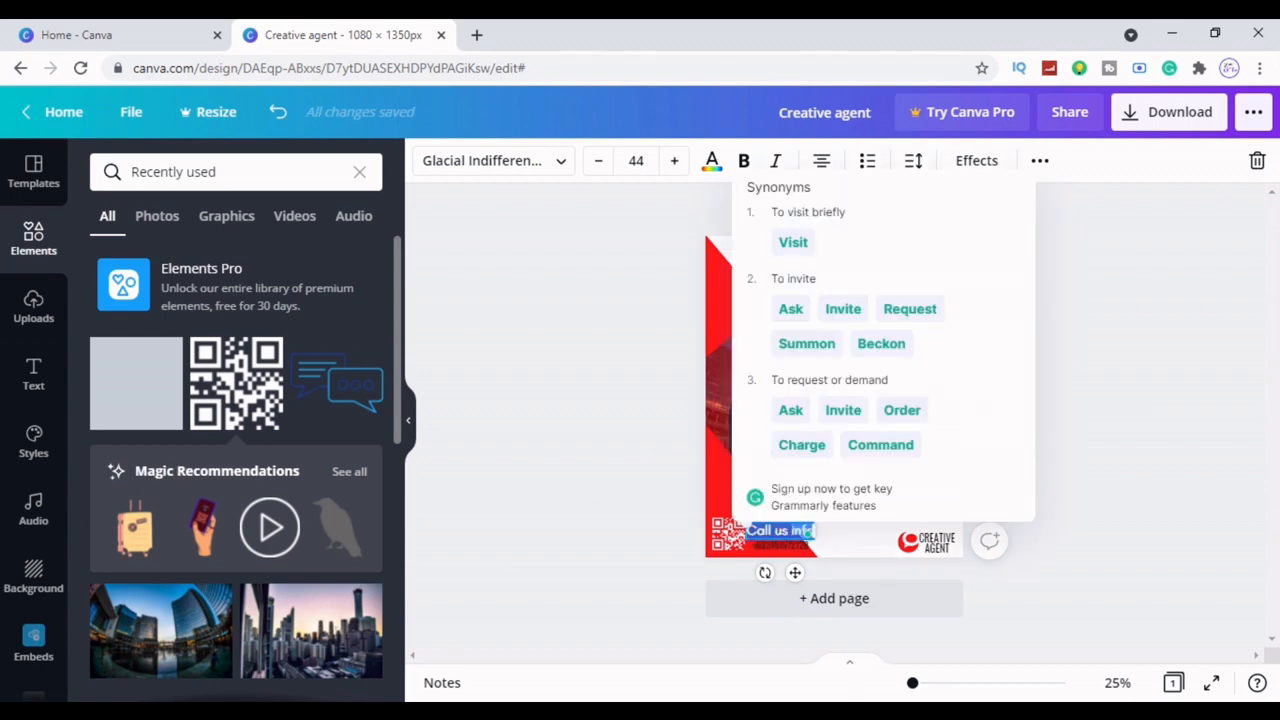
key("BackSpace")
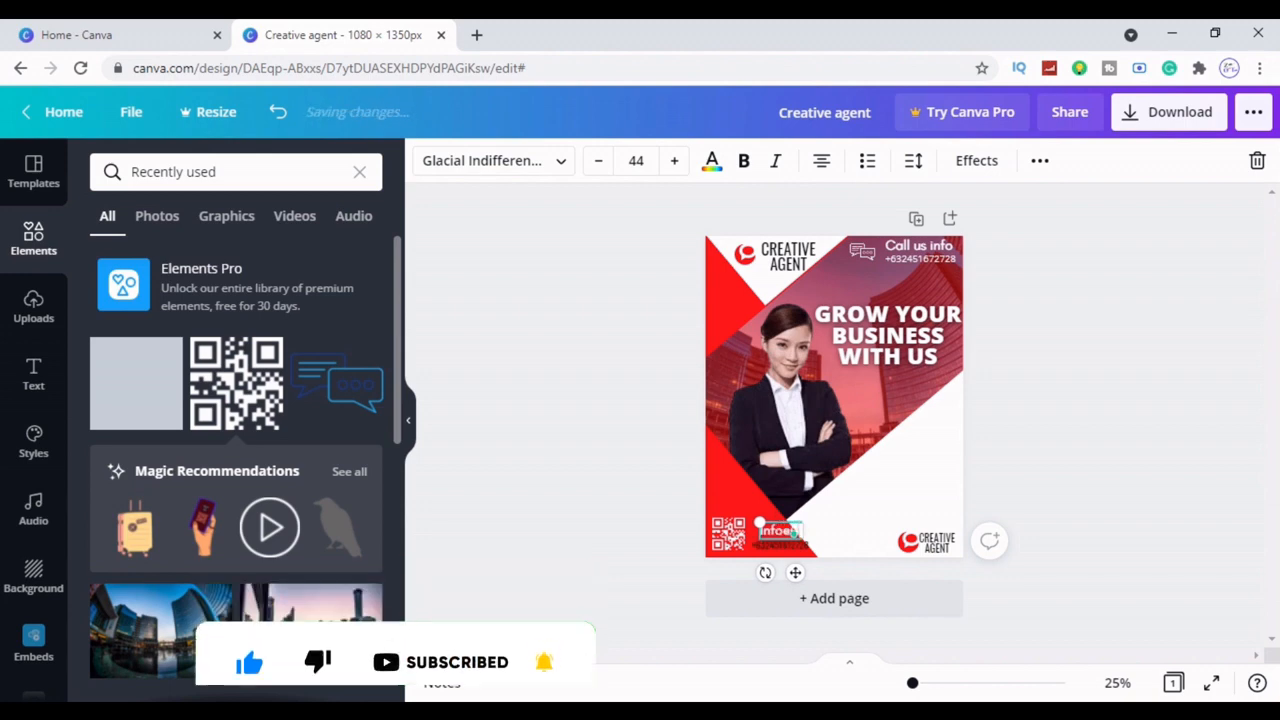
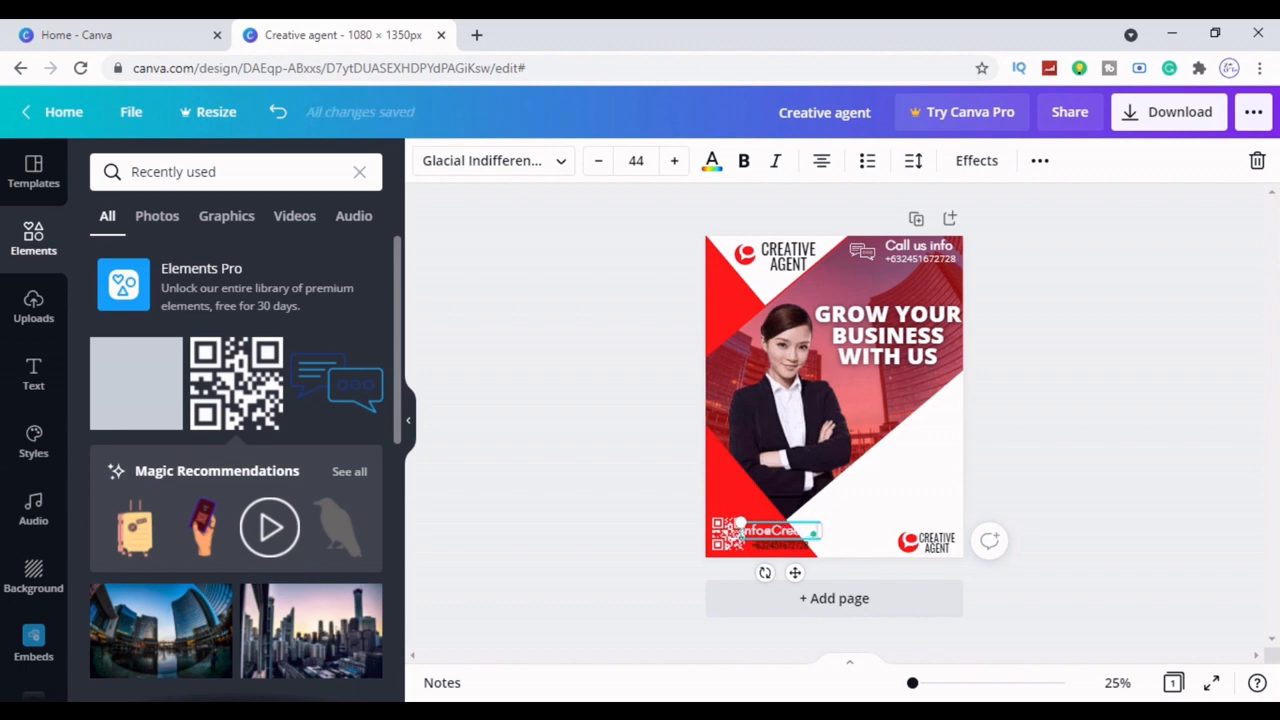
left_click(712, 160)
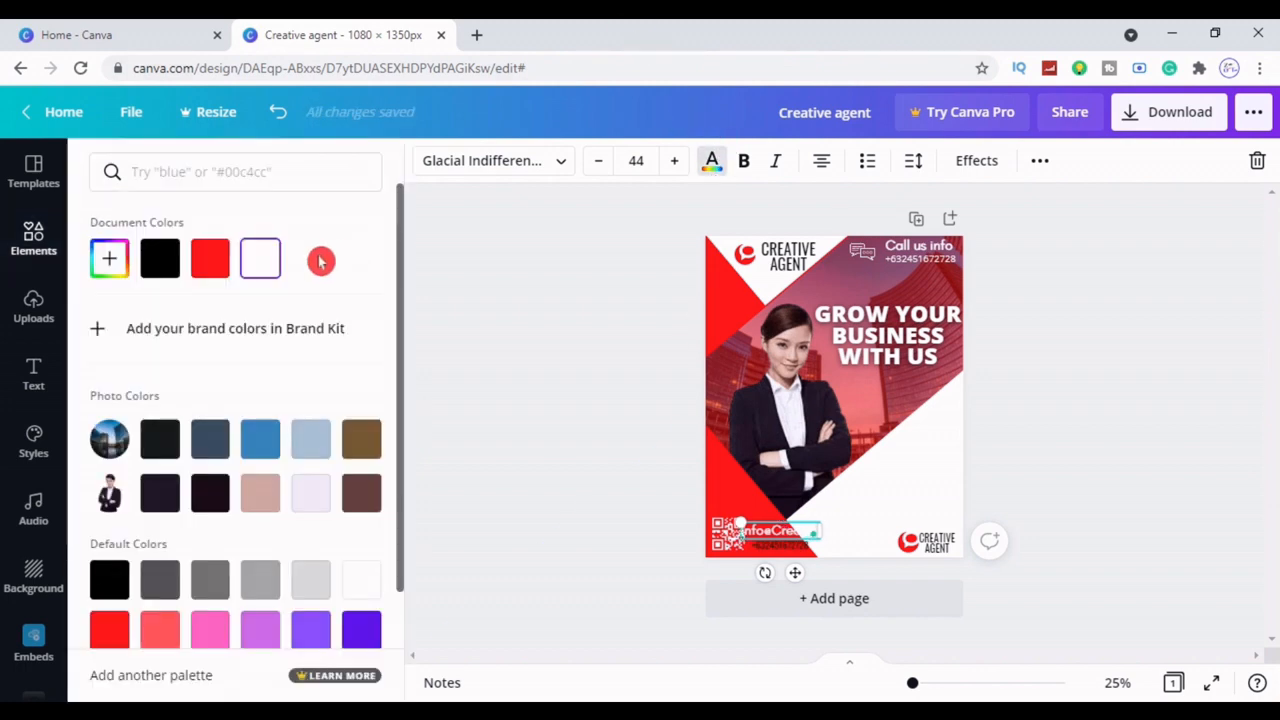
left_click(162, 270)
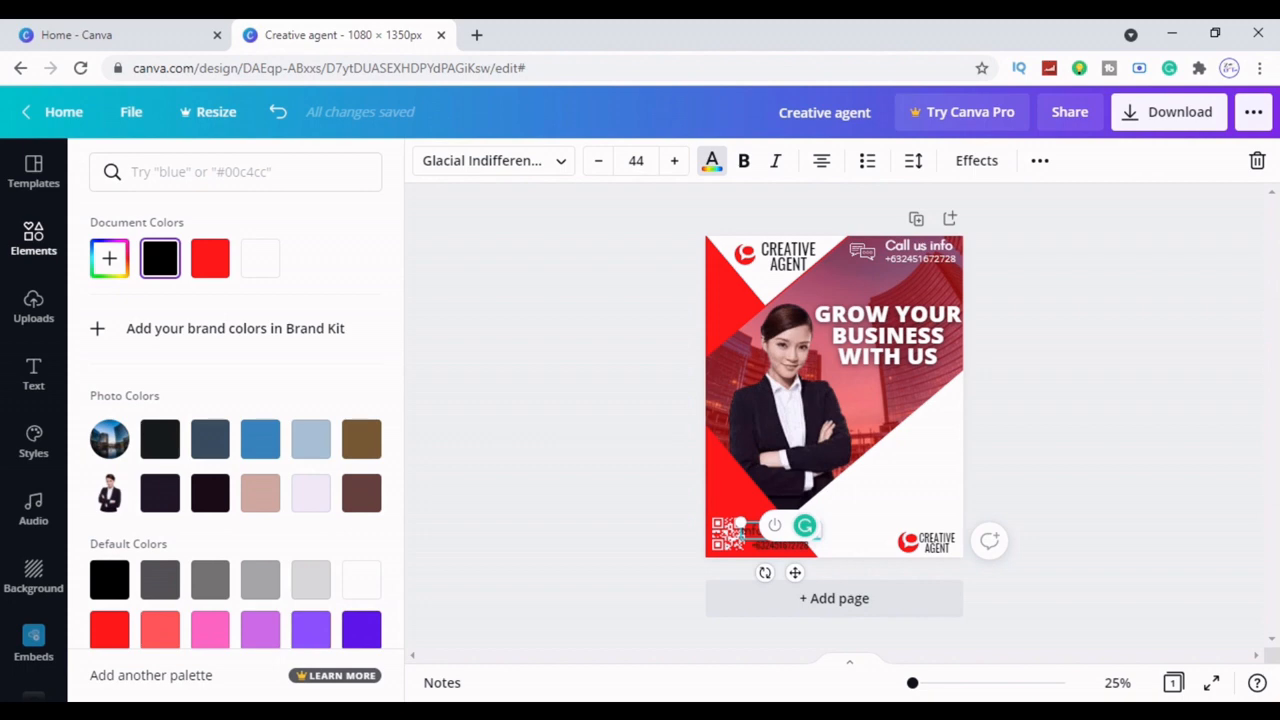
Complete the email address, widen it onto one line, scale it down and make it bold
double_click(740, 528)
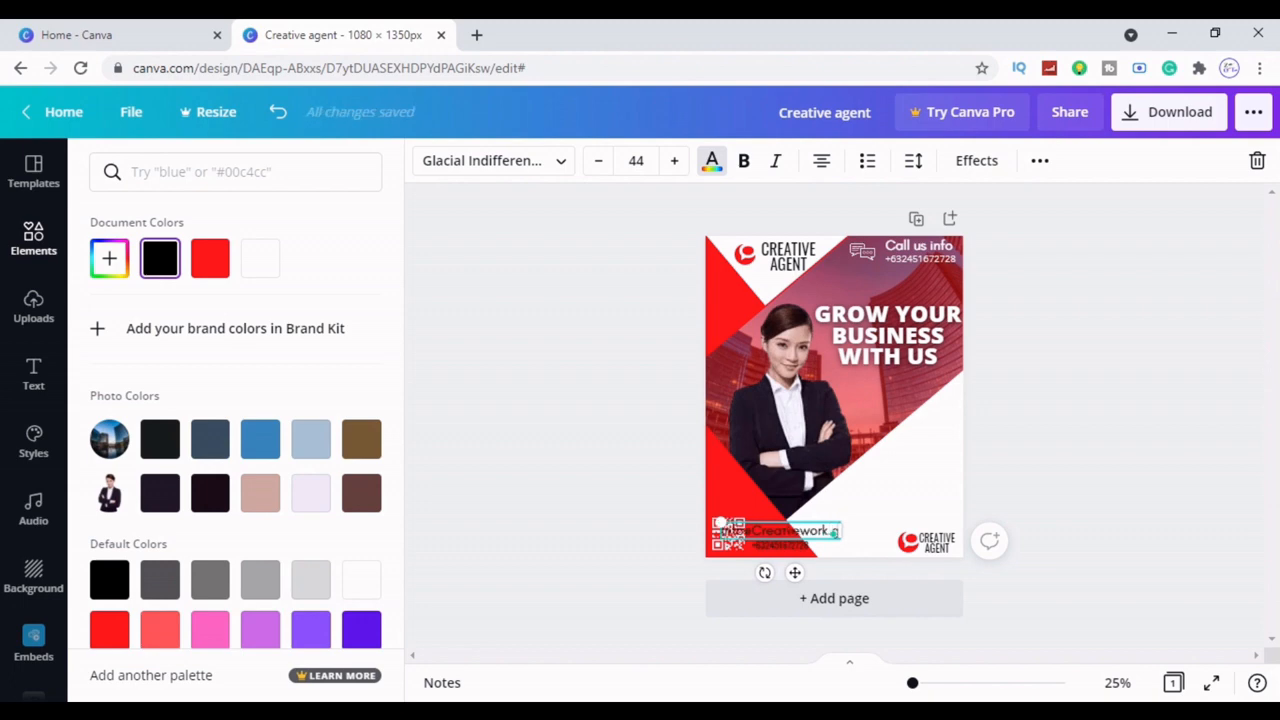
type("mail.")
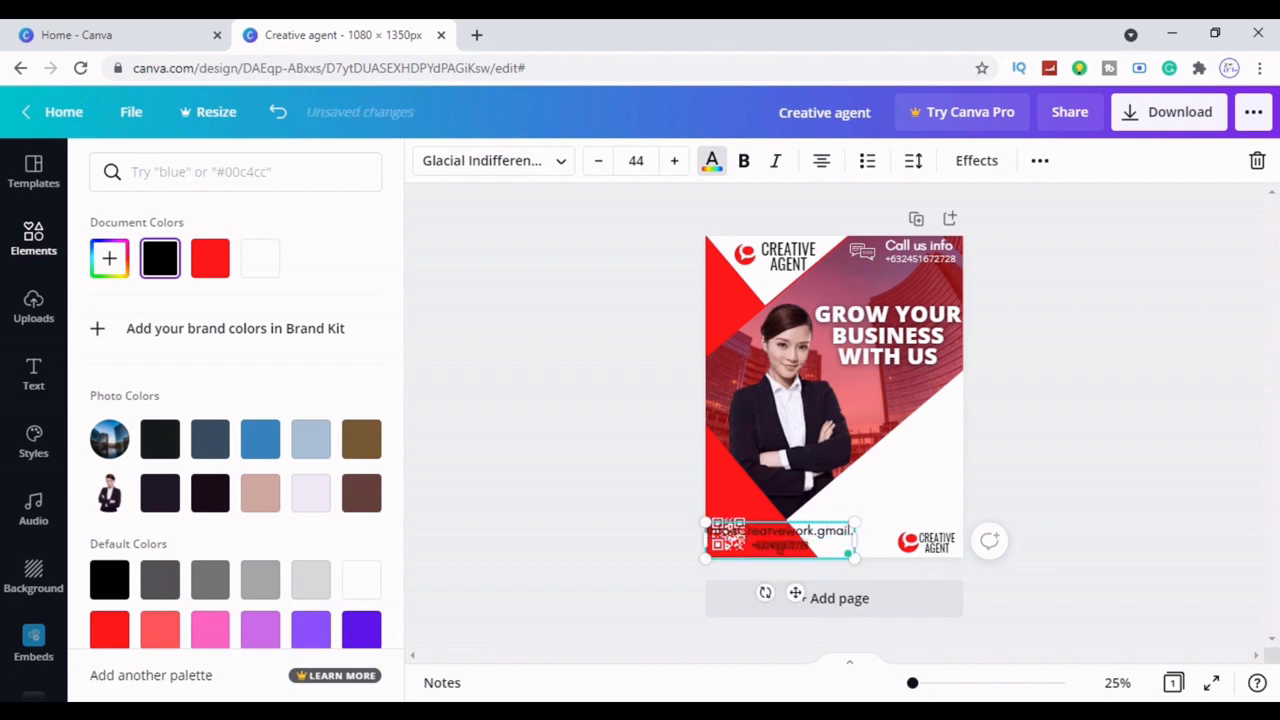
type("com")
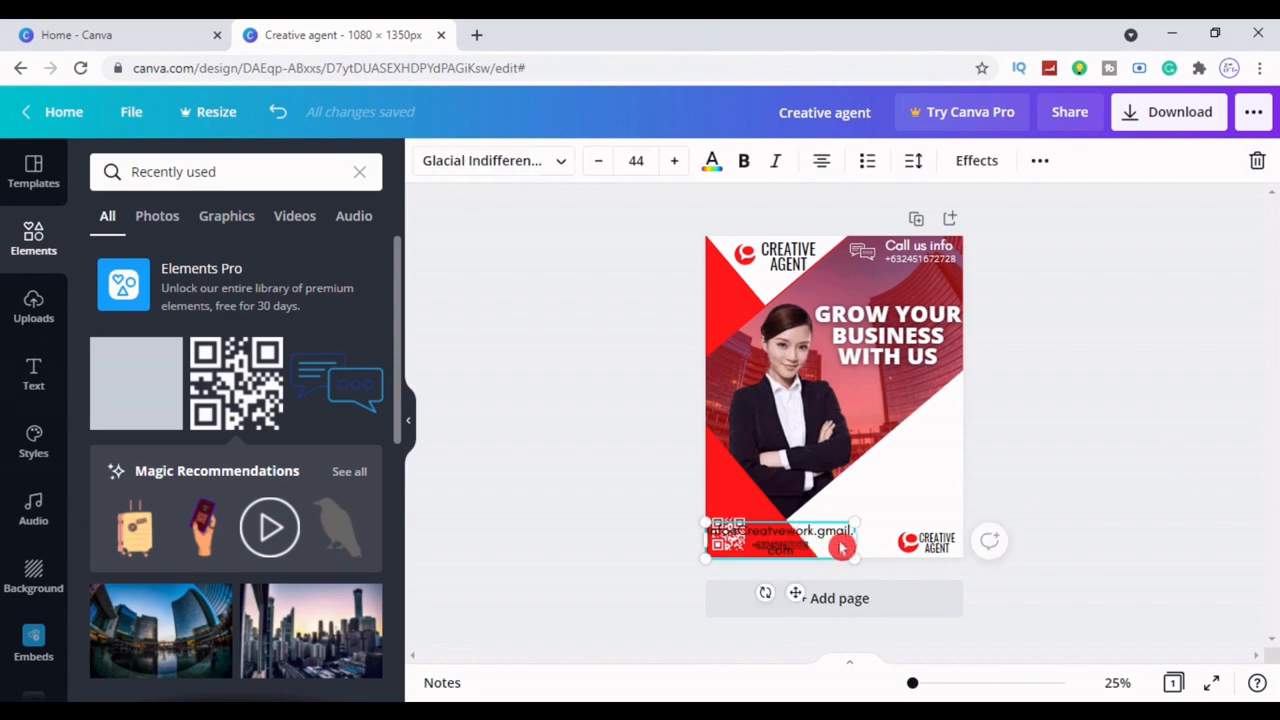
left_click_drag(855, 543, 893, 543)
left_click_drag(708, 521, 737, 526)
left_click(743, 160)
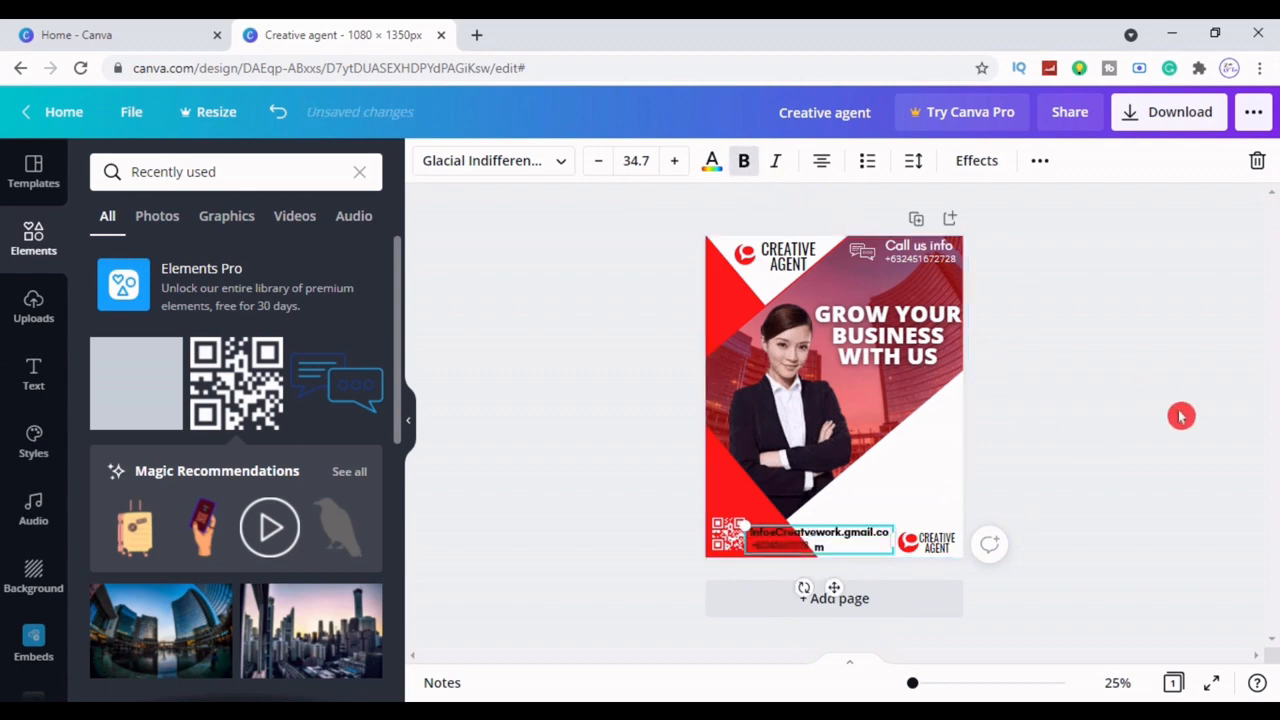
left_click(1183, 414)
left_click(862, 546)
left_click_drag(893, 543, 911, 543)
Set the email line to Oswald at size 31.7 and move it closer to the QR code
left_click(598, 160)
left_click(598, 160)
left_click(598, 160)
left_click(598, 160)
left_click(598, 160)
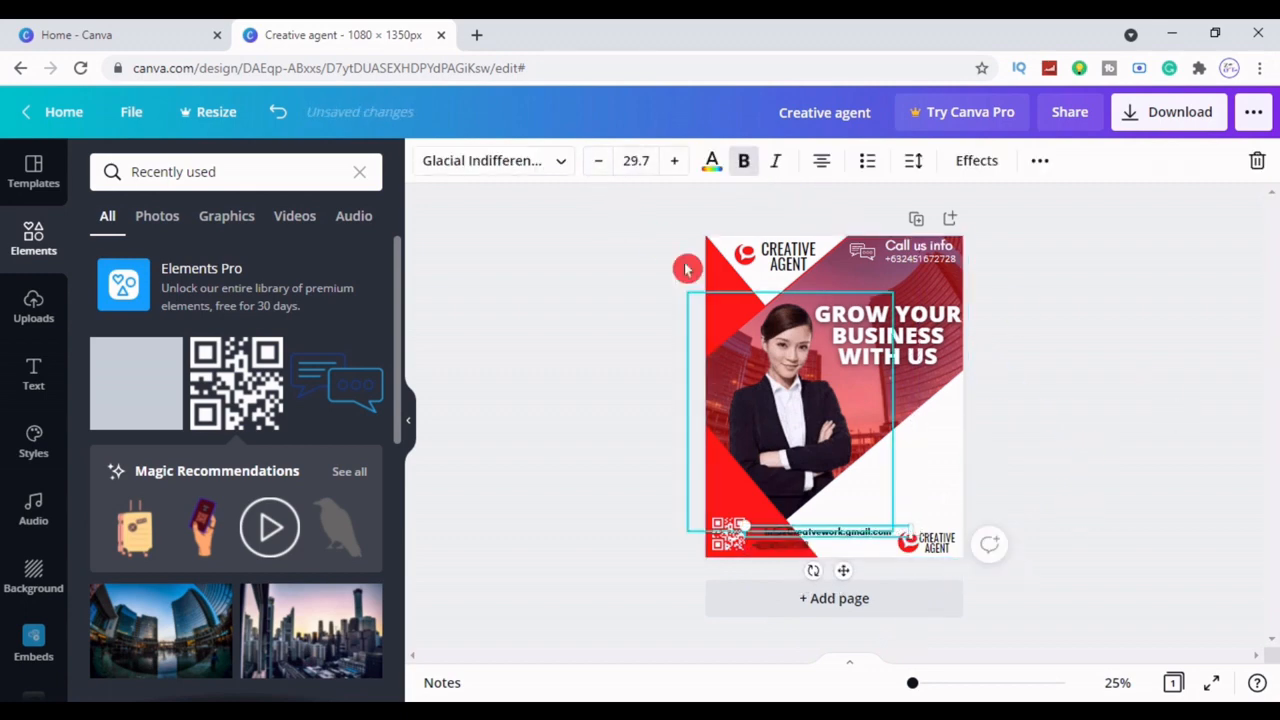
left_click(675, 160)
left_click(675, 160)
left_click(526, 161)
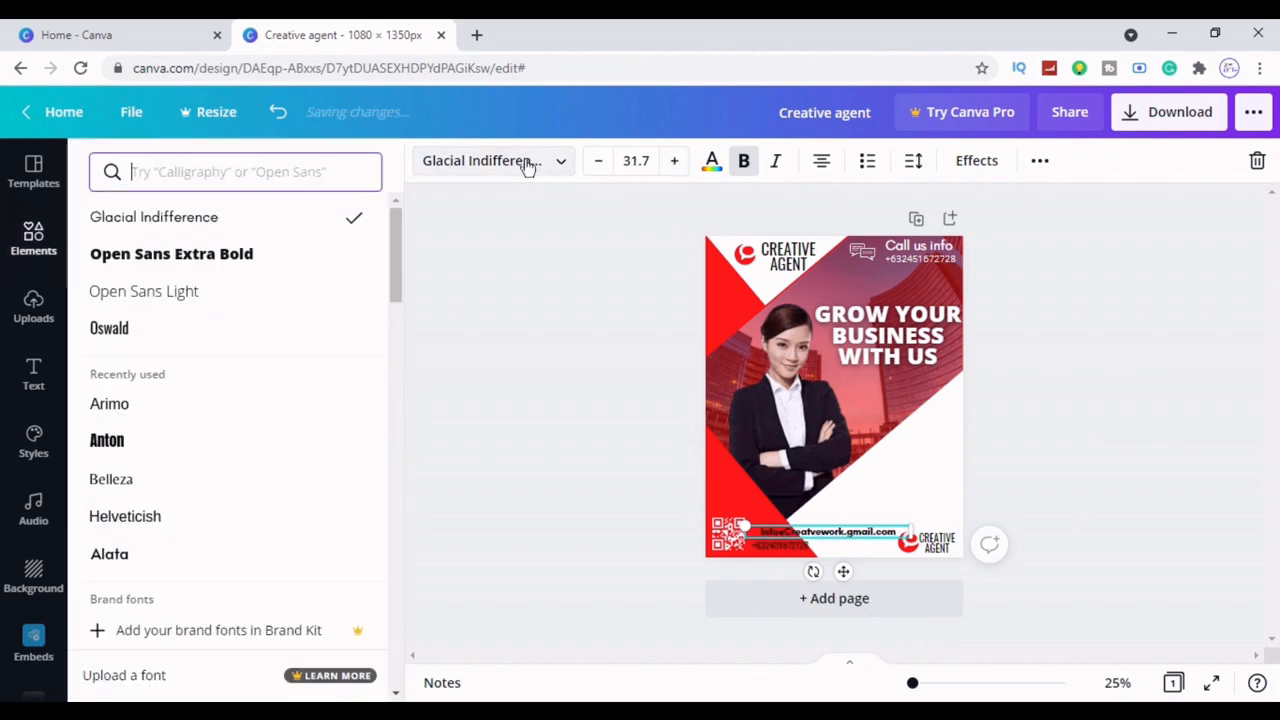
left_click(157, 346)
left_click(1063, 403)
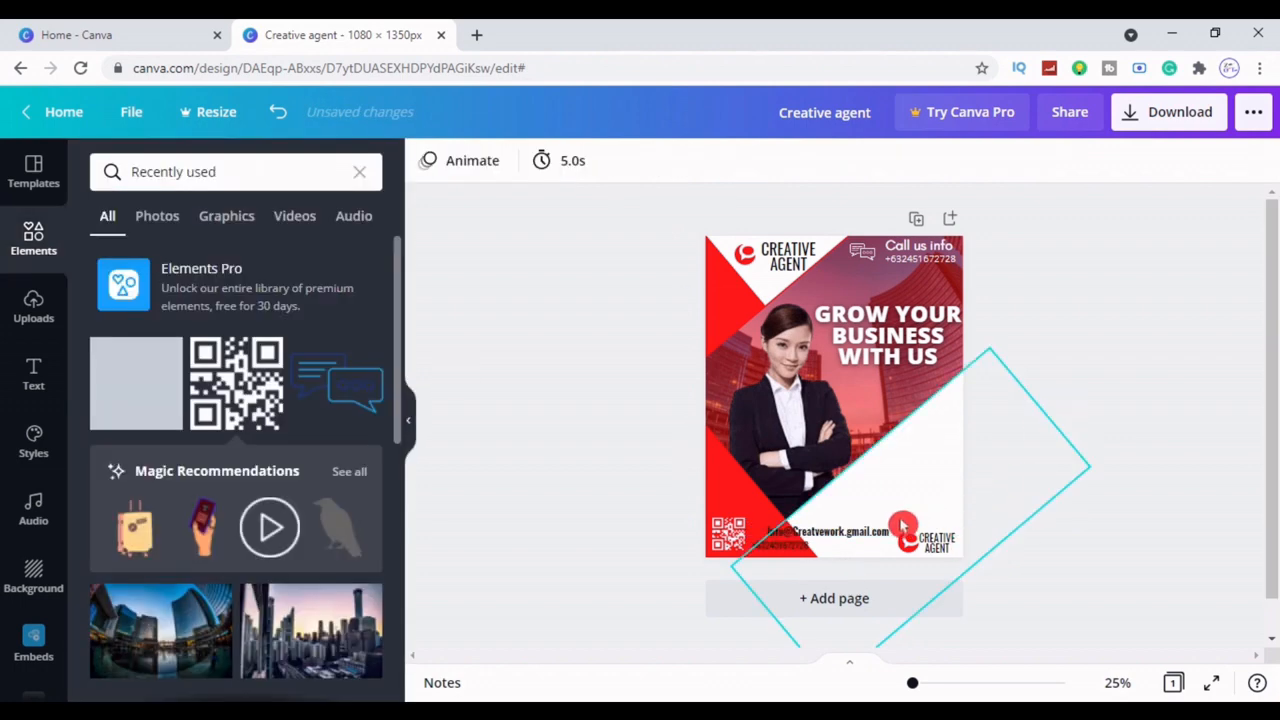
left_click(862, 541)
left_click_drag(862, 541, 841, 535)
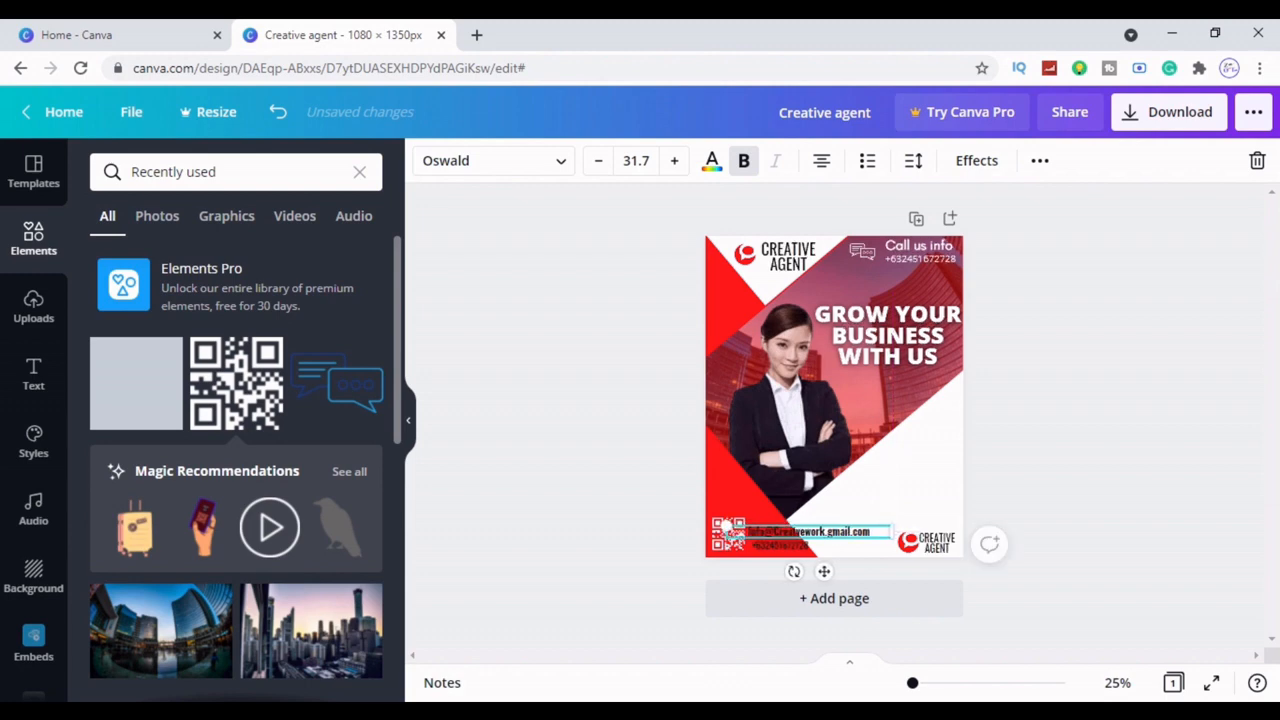
left_click(1100, 452)
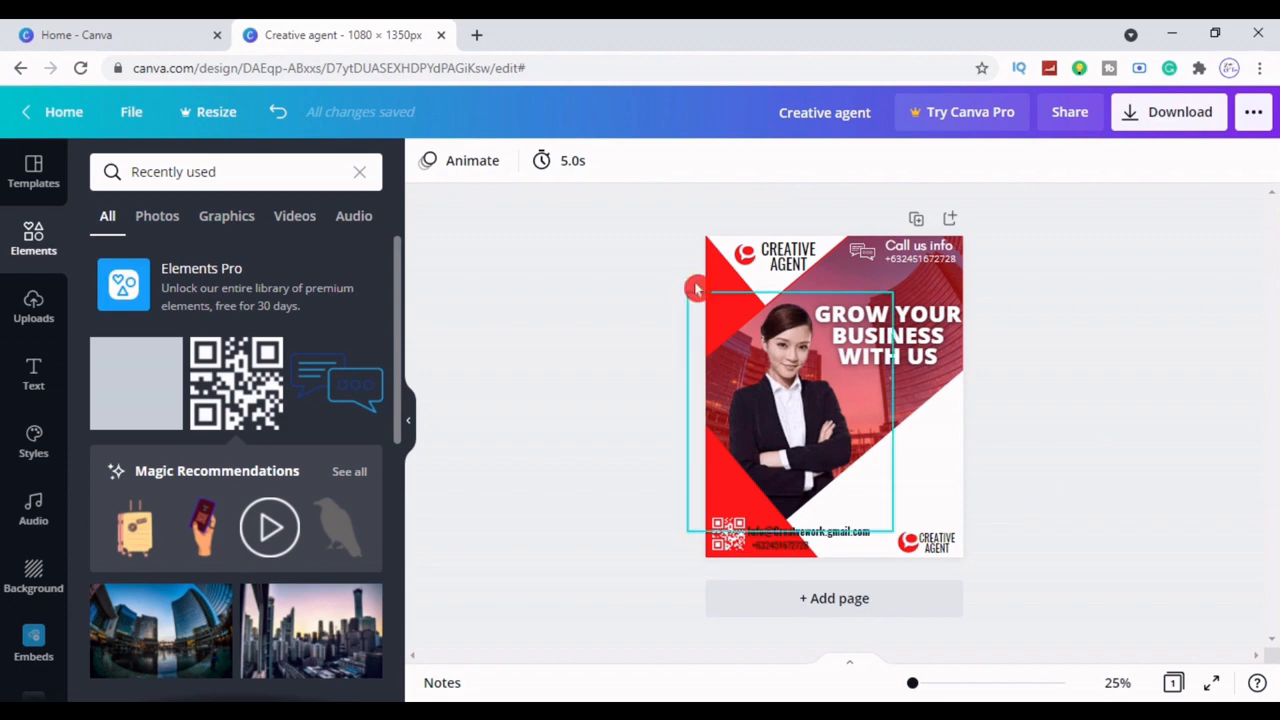
left_click(818, 533)
left_click(818, 533)
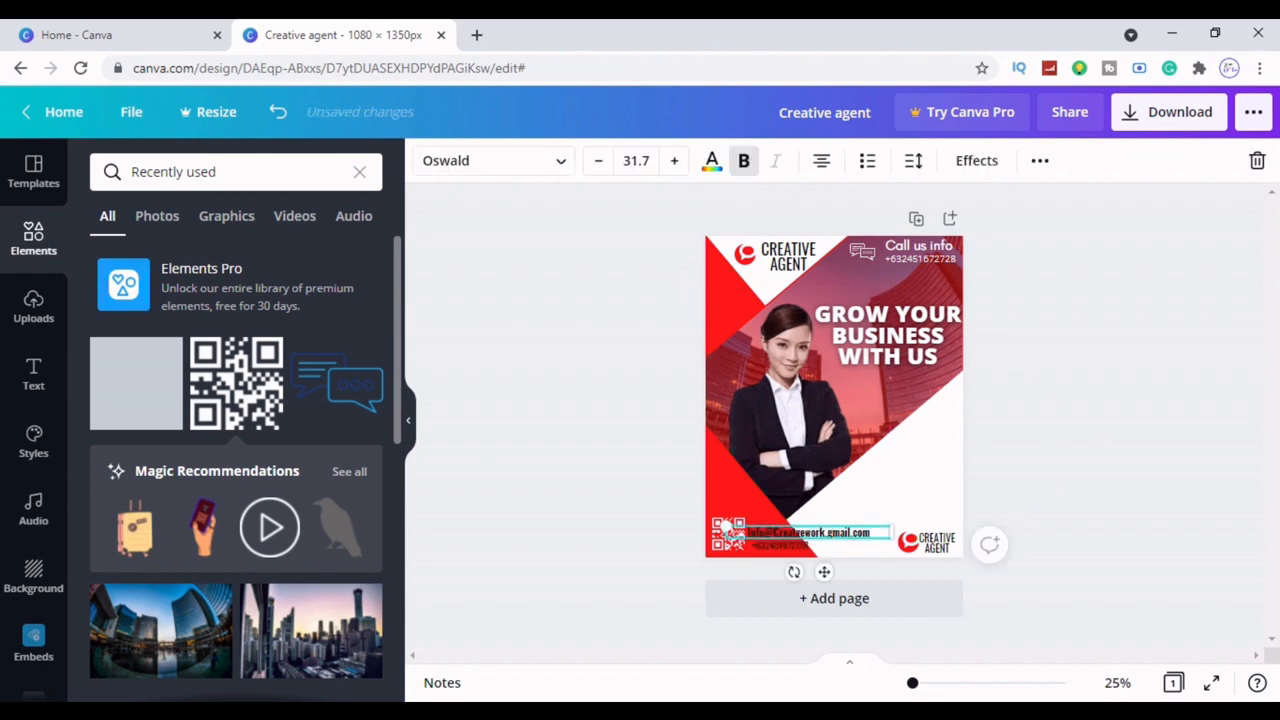
left_click(1134, 514)
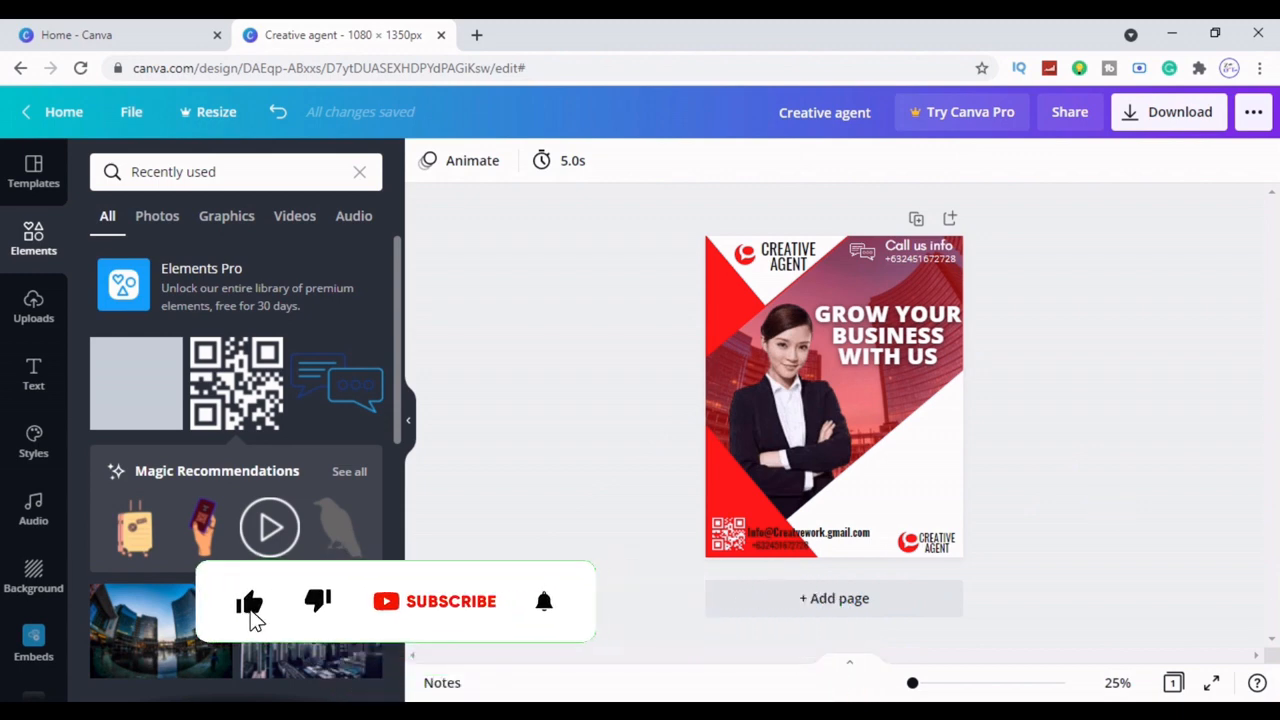
Apply the Lift effect to the email line with intensity 39
left_click(843, 533)
left_click(976, 160)
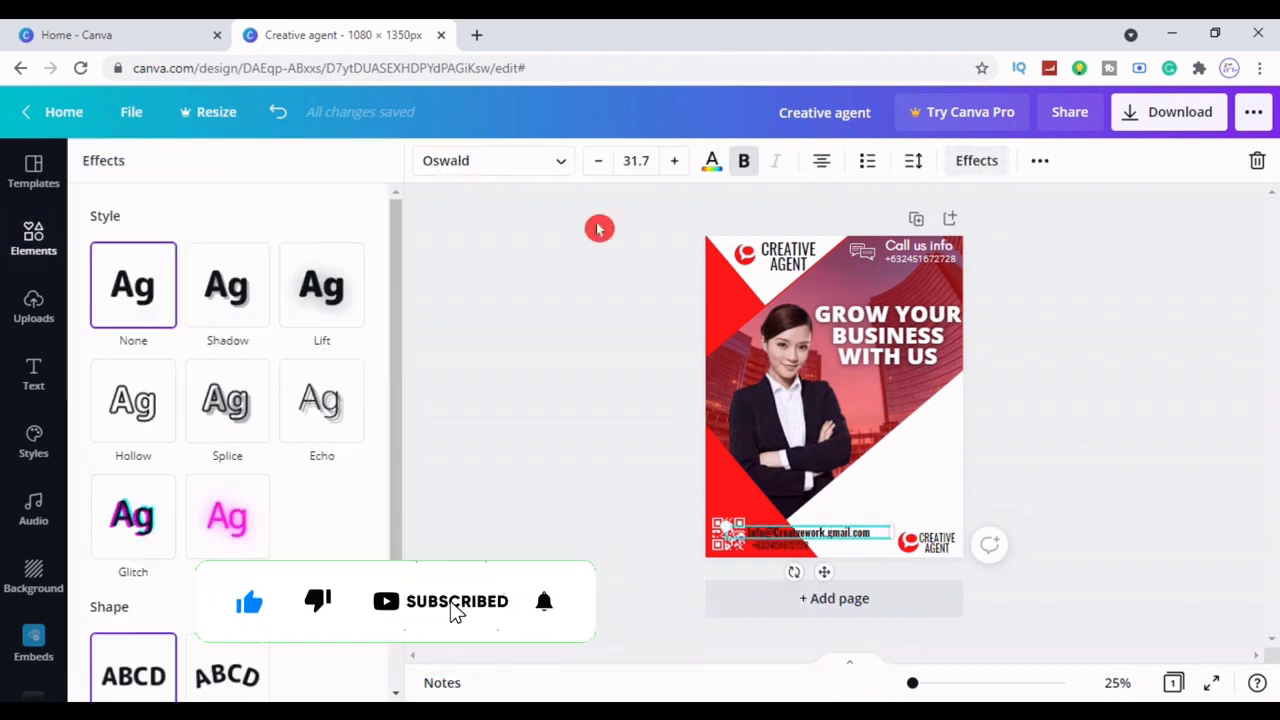
left_click(368, 314)
left_click_drag(228, 396, 197, 395)
left_click(463, 440)
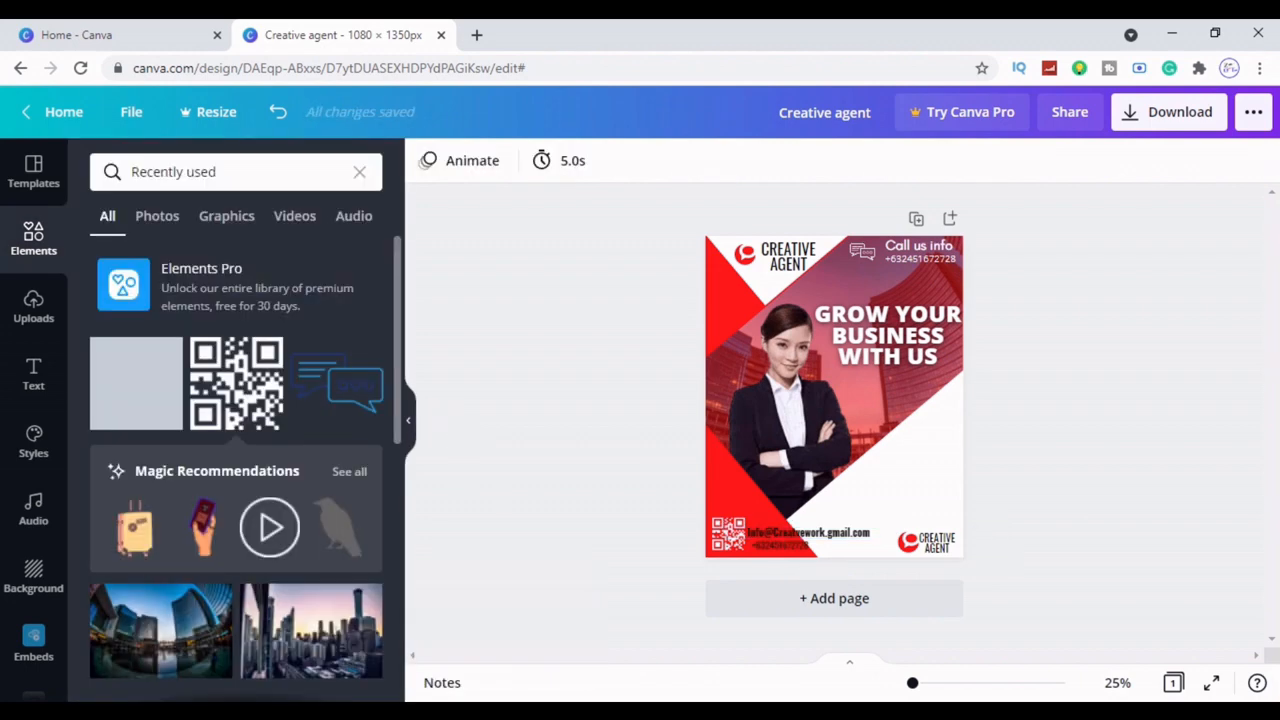
Shrink the email text to 28.7 and nudge it slightly left
left_click(727, 533)
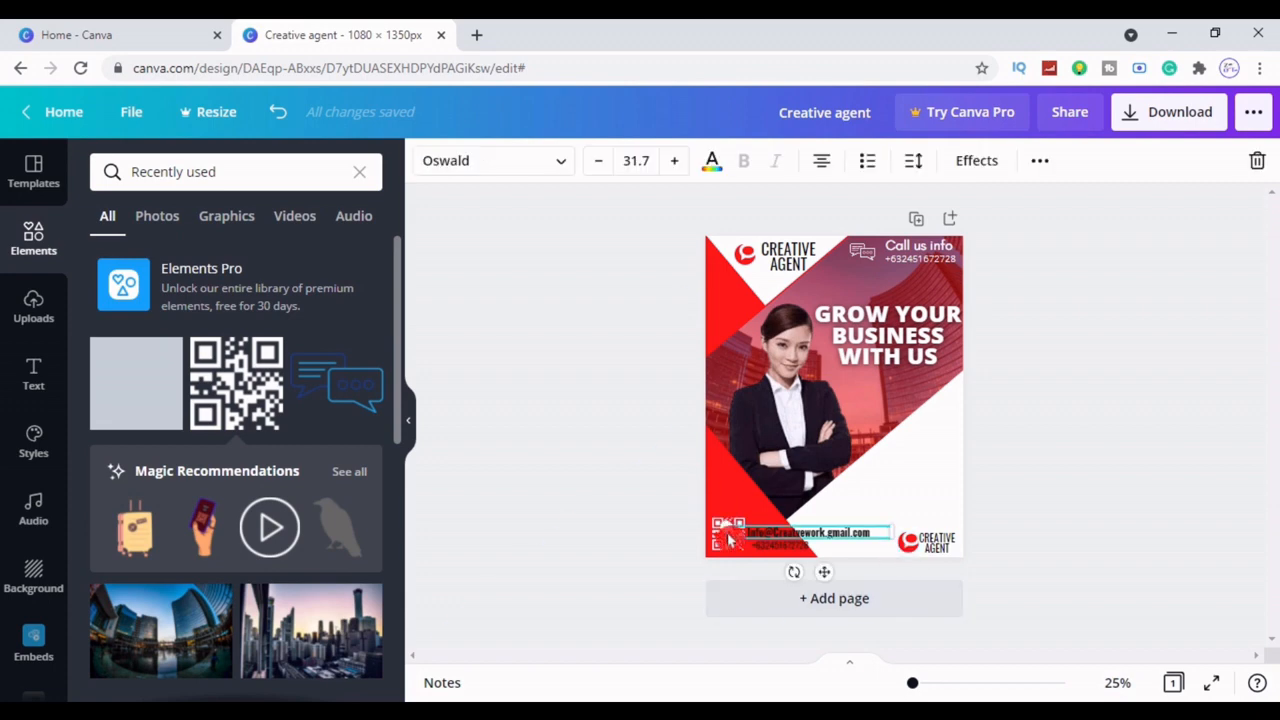
left_click(1114, 466)
left_click(760, 533)
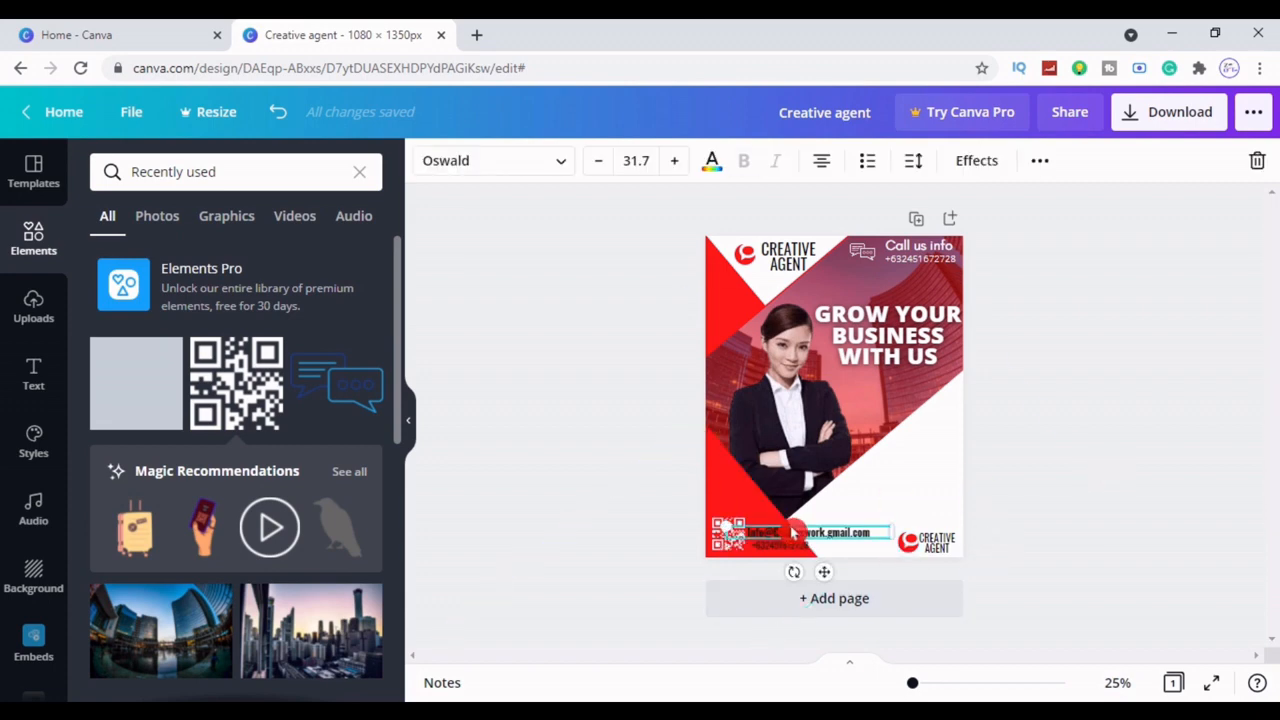
left_click(598, 160)
left_click(598, 160)
left_click(1182, 375)
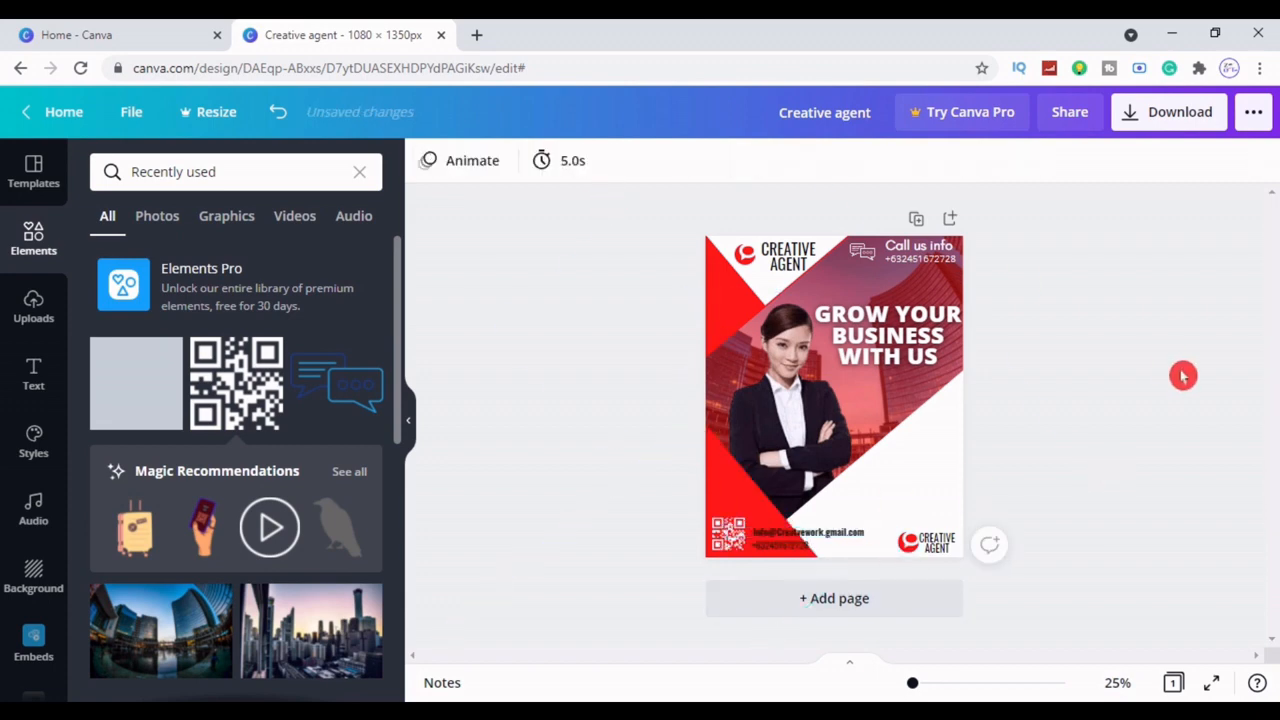
left_click(823, 540)
left_click_drag(823, 542, 820, 542)
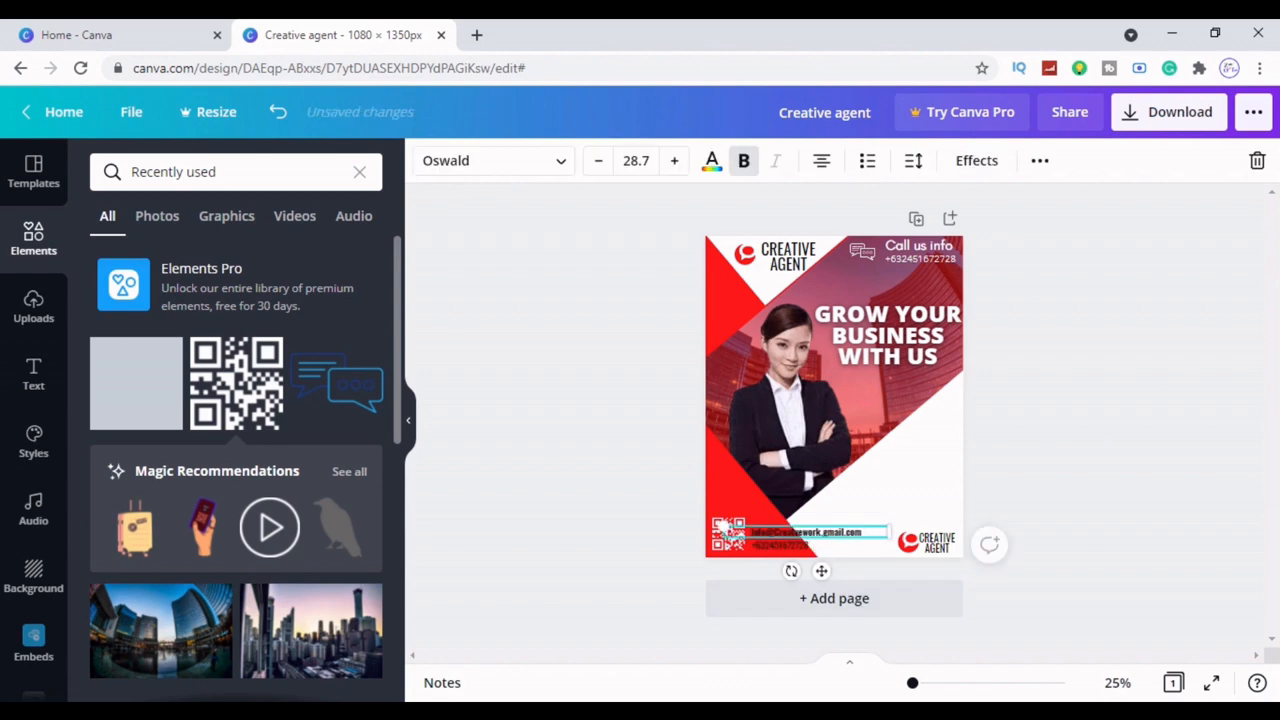
left_click(1100, 425)
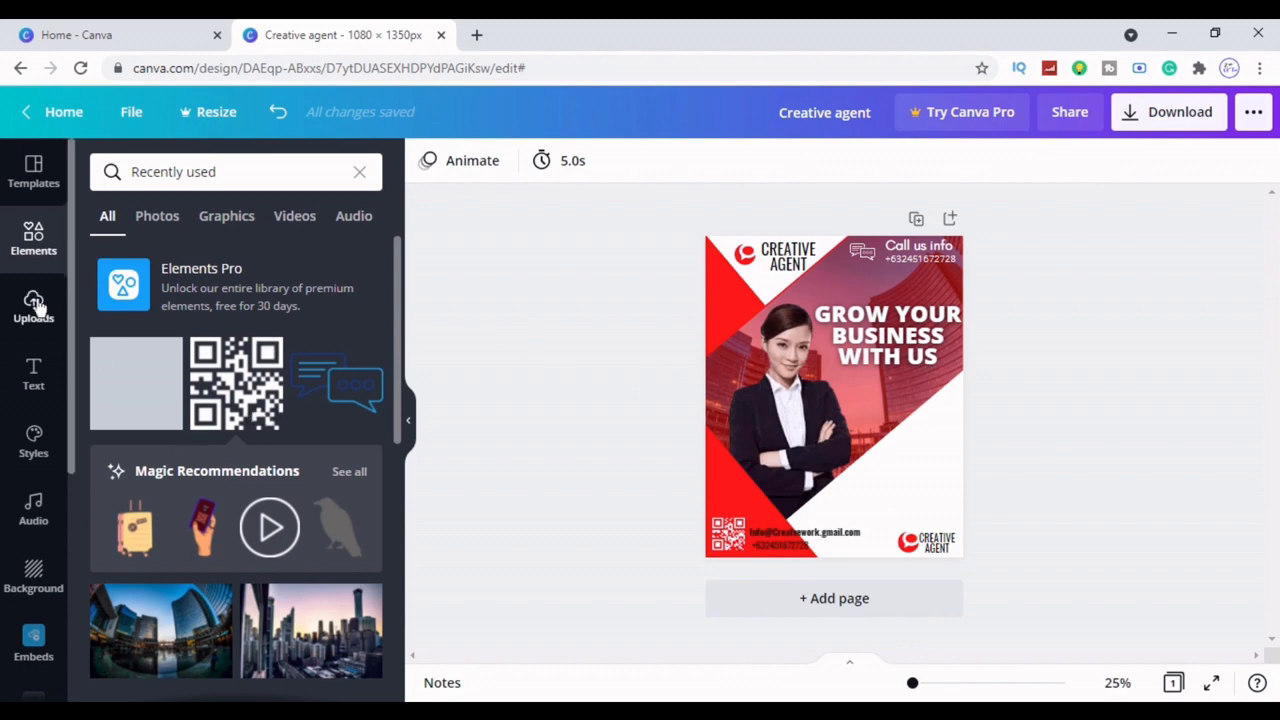
left_click(410, 412)
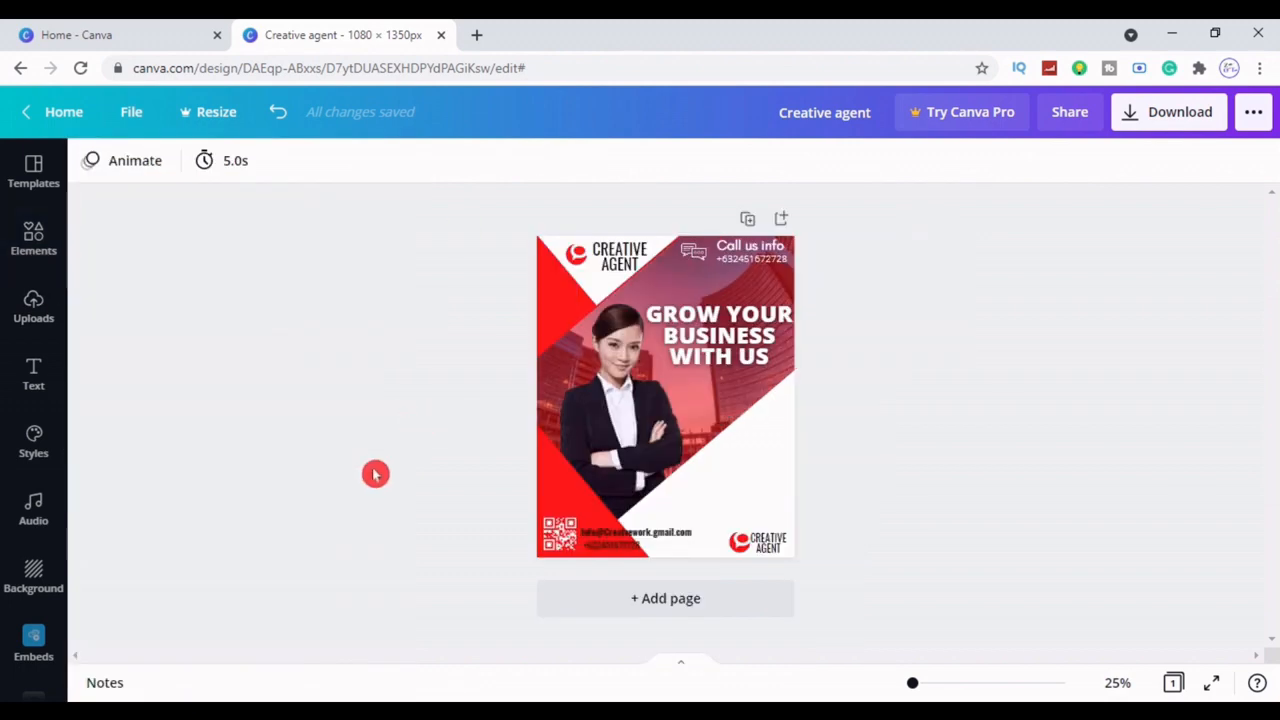
Add a new subheading text box in the Oswald font
left_click(33, 375)
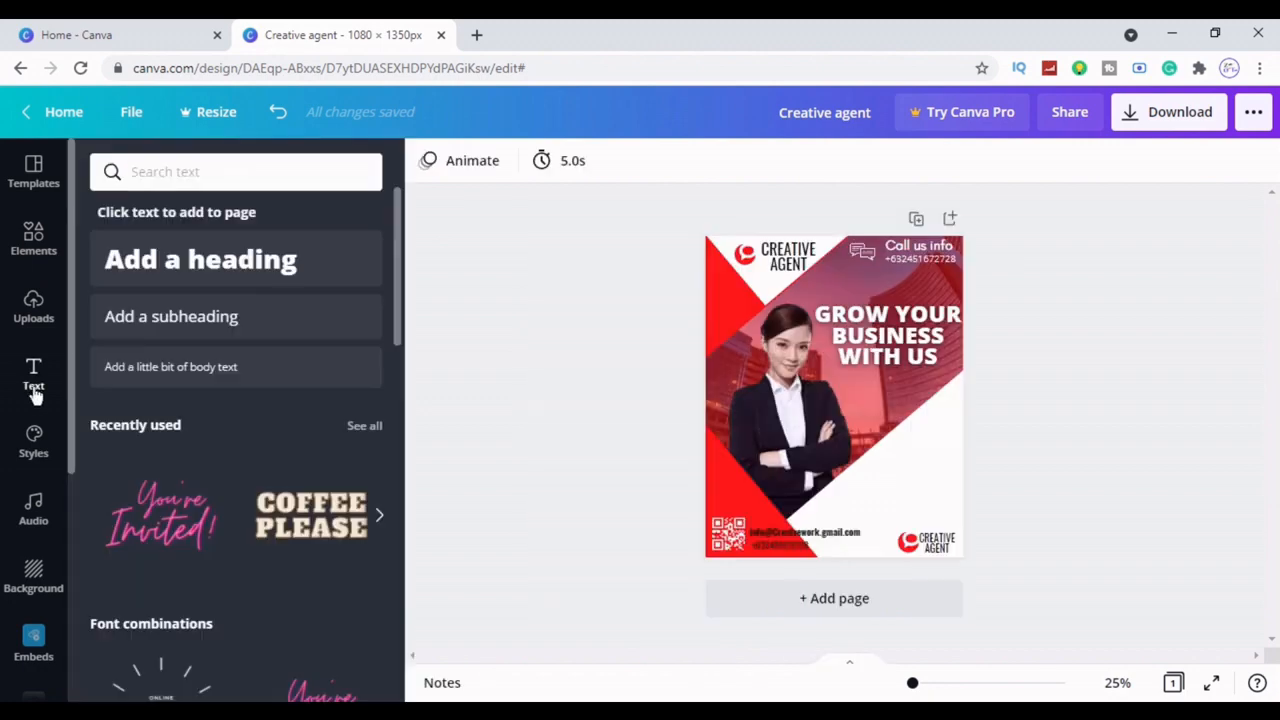
left_click(156, 316)
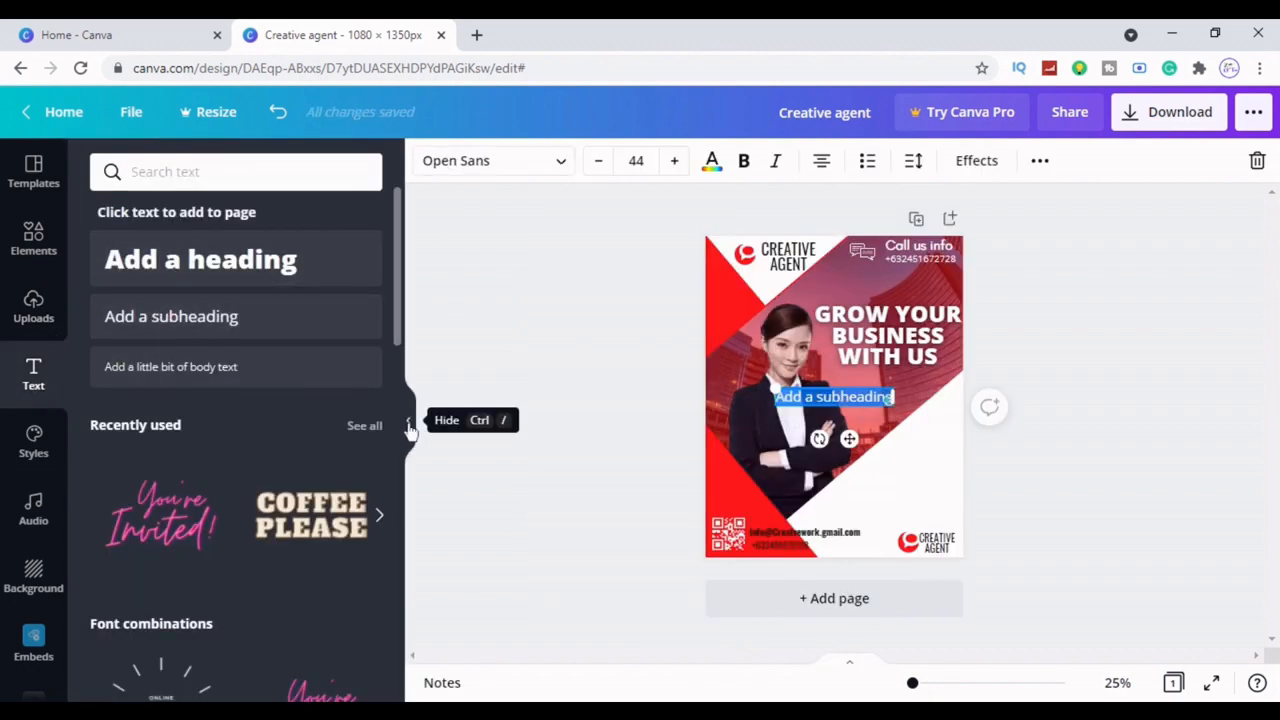
left_click(408, 420)
left_click(223, 161)
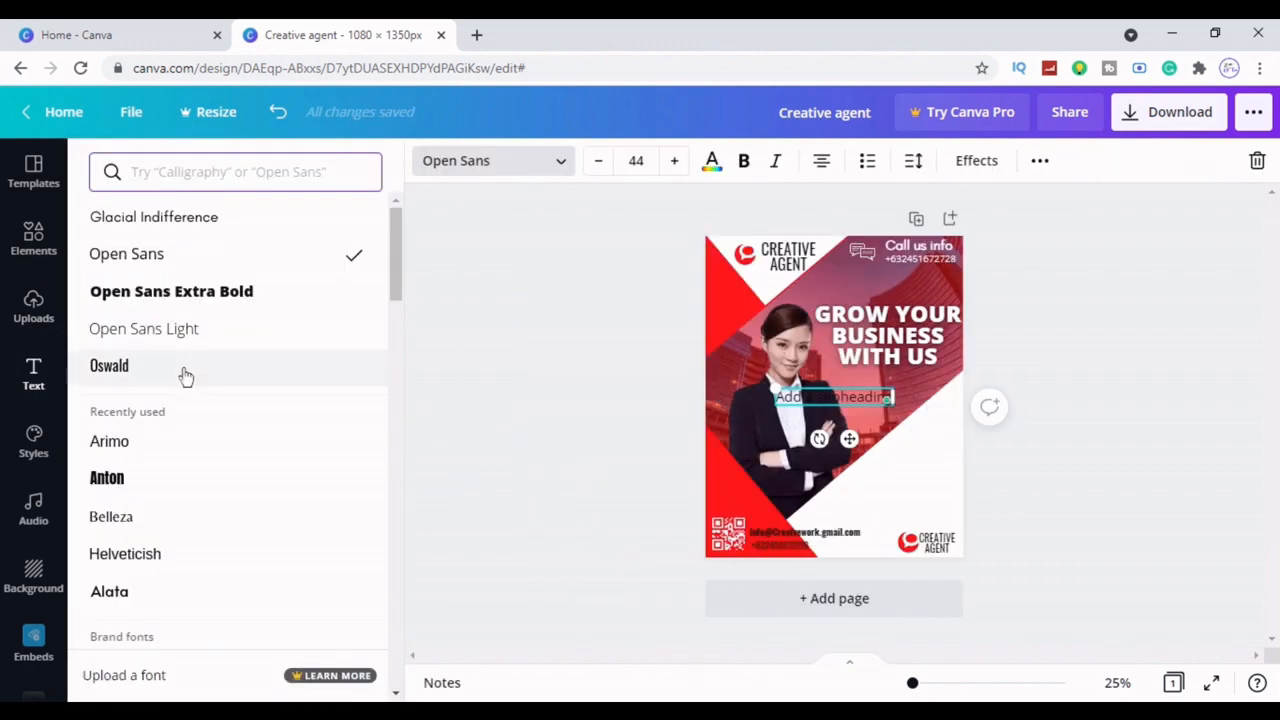
left_click(183, 374)
left_click(514, 375)
left_click(668, 400)
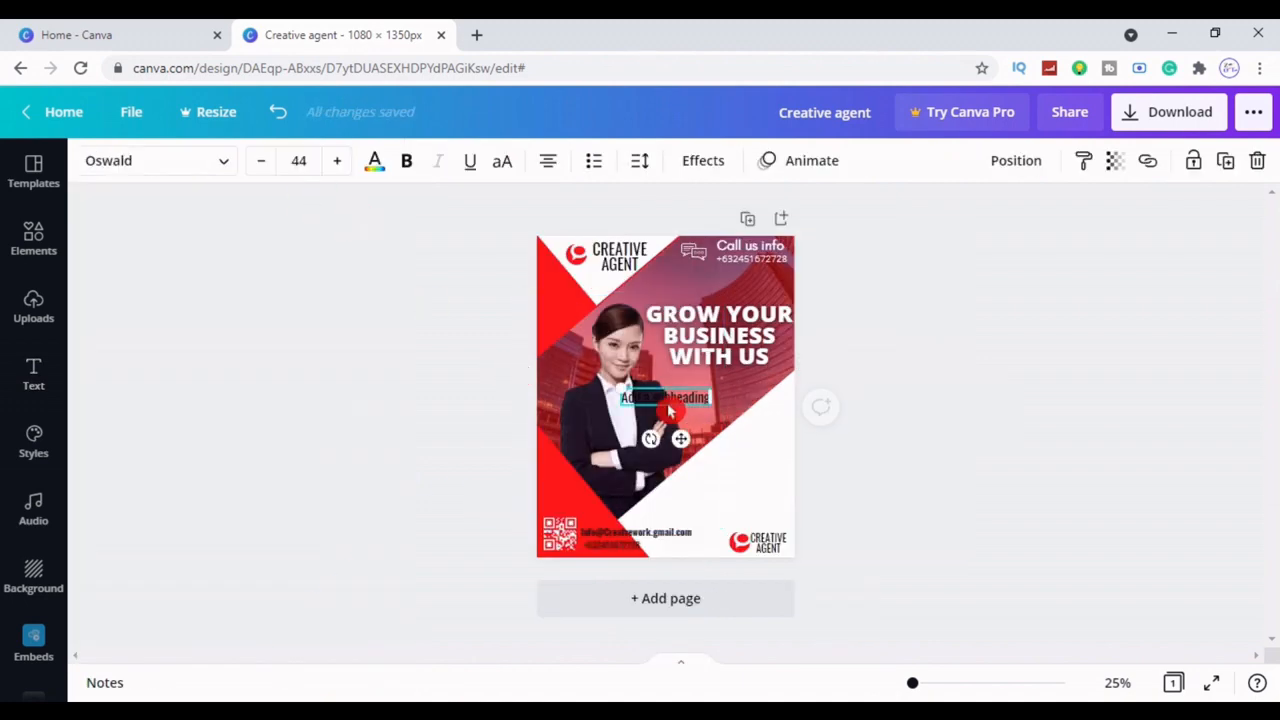
left_click(376, 163)
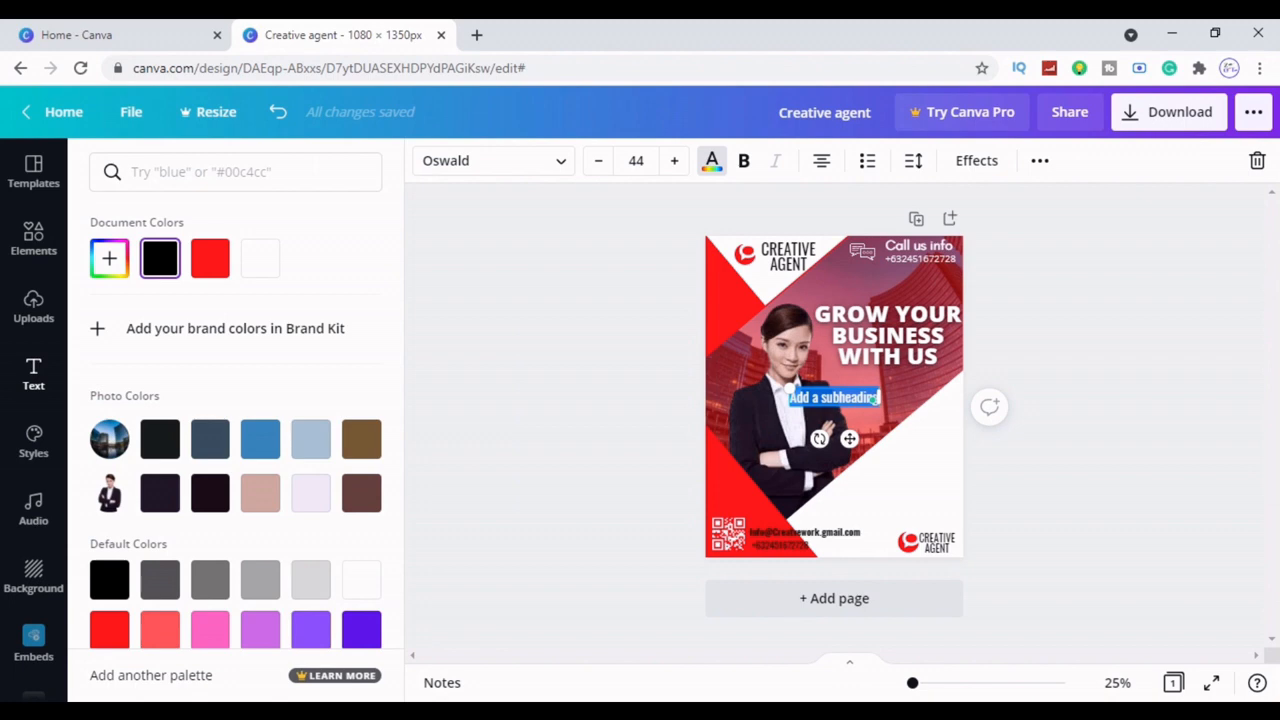
Replace its text with 'Hello, we are the solution', wrapped onto three lines
key("BackSpace")
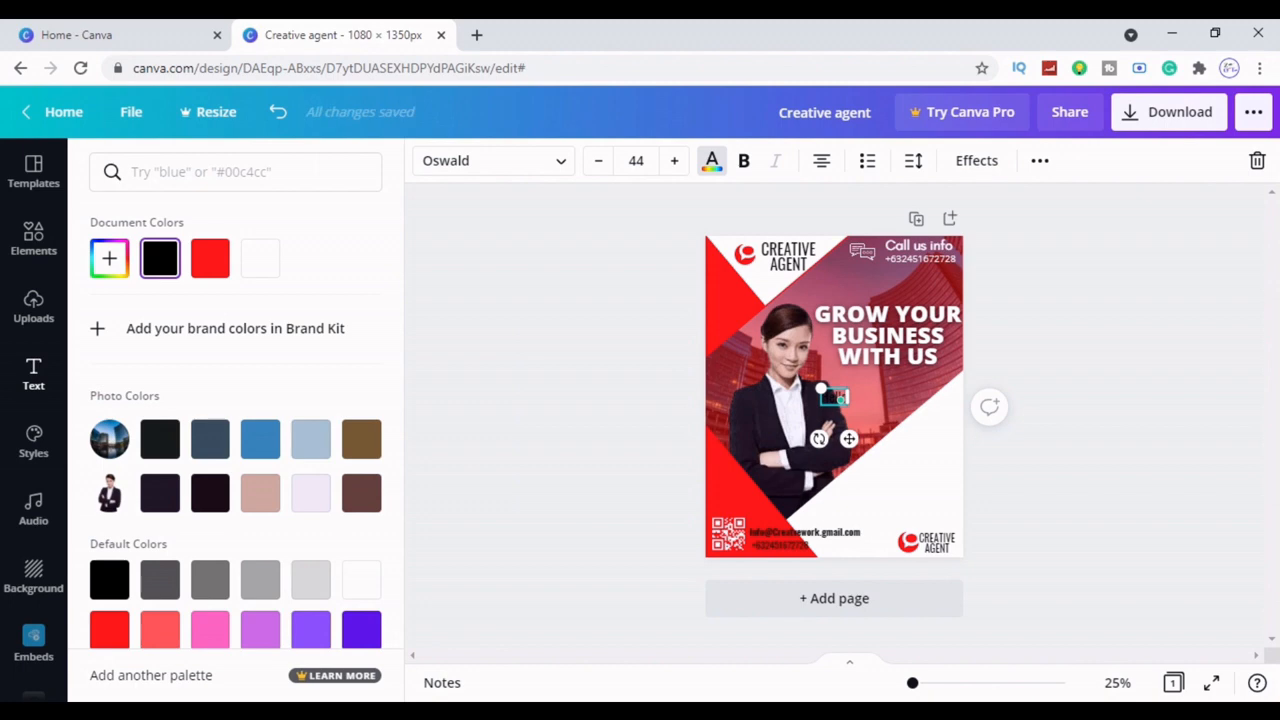
type("w.")
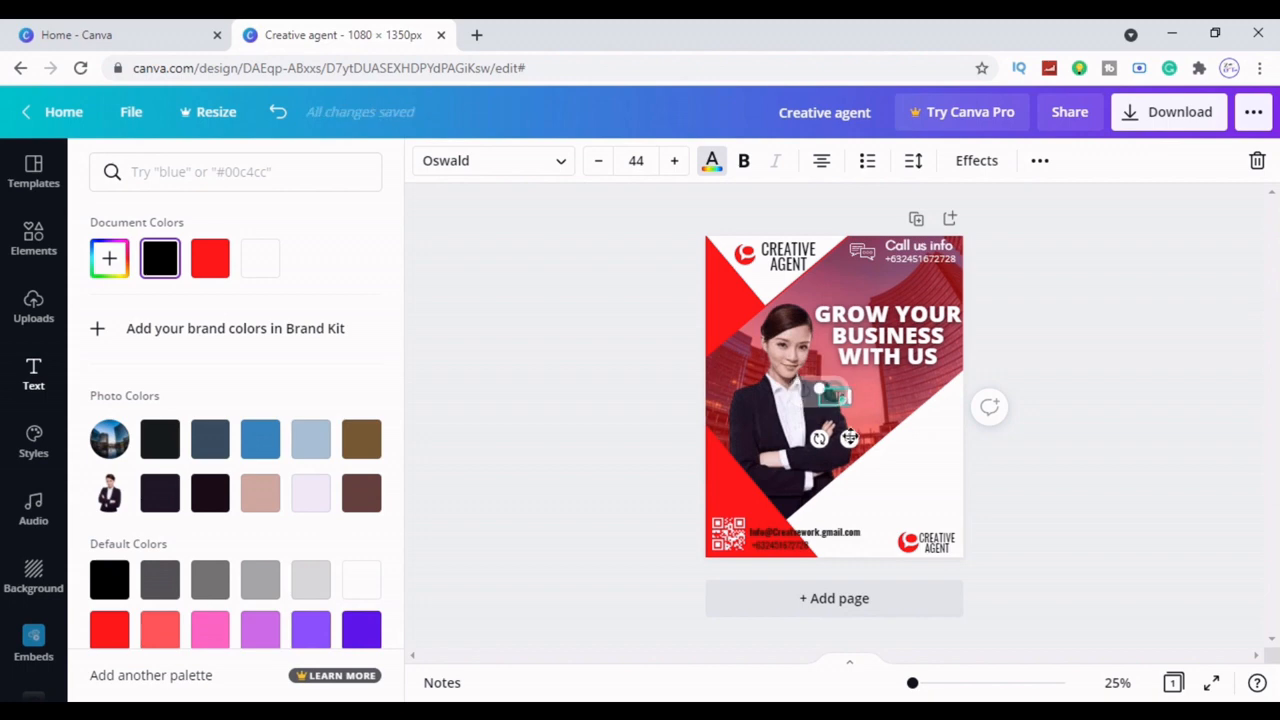
left_click_drag(849, 410, 924, 444)
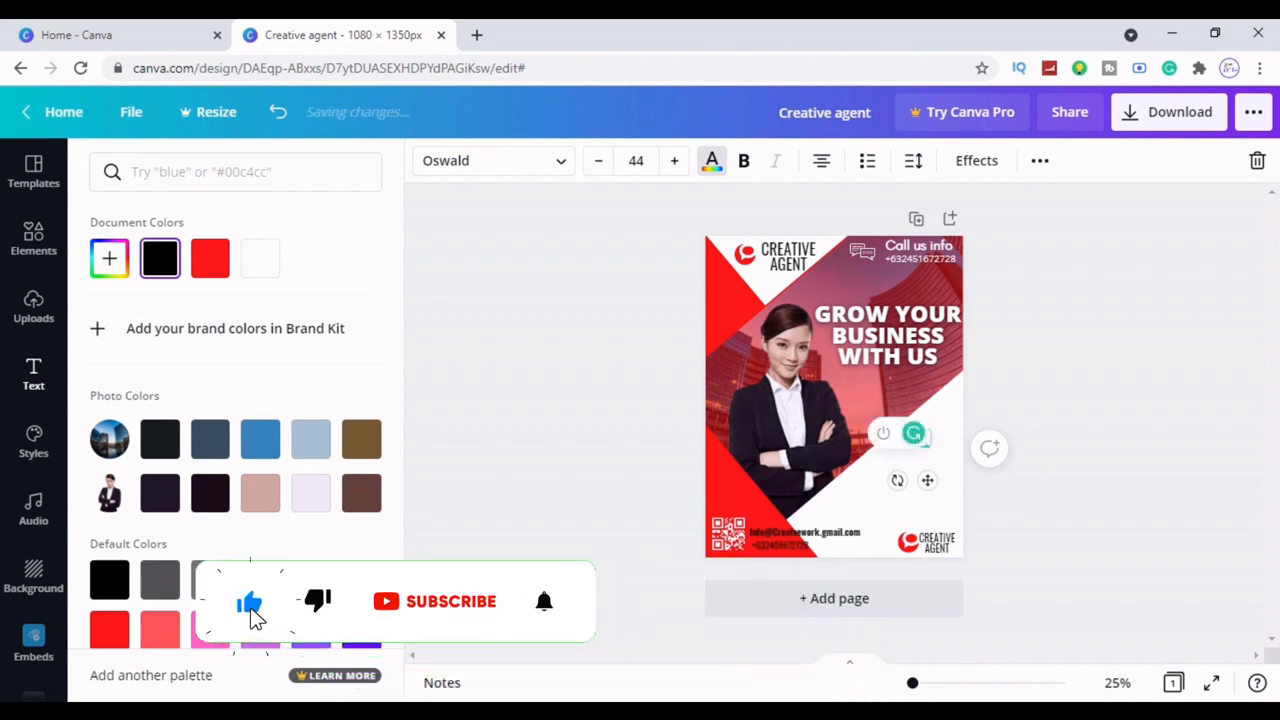
type("we ")
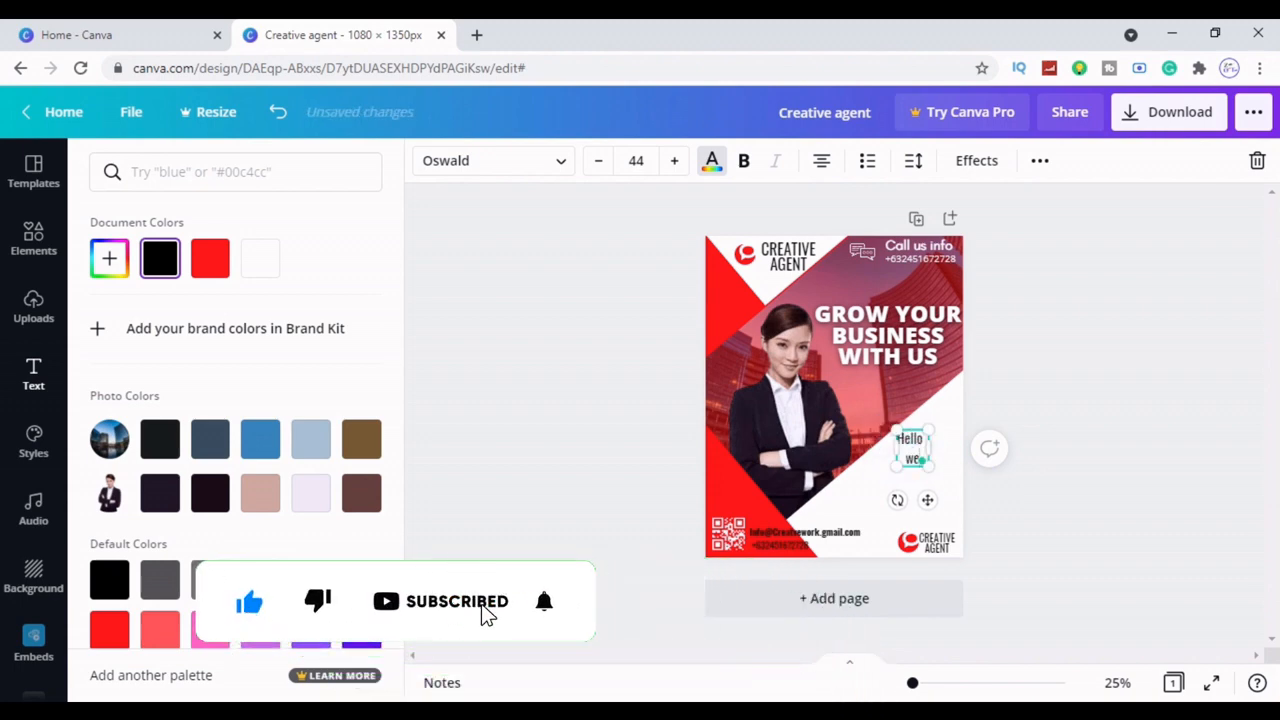
type("are")
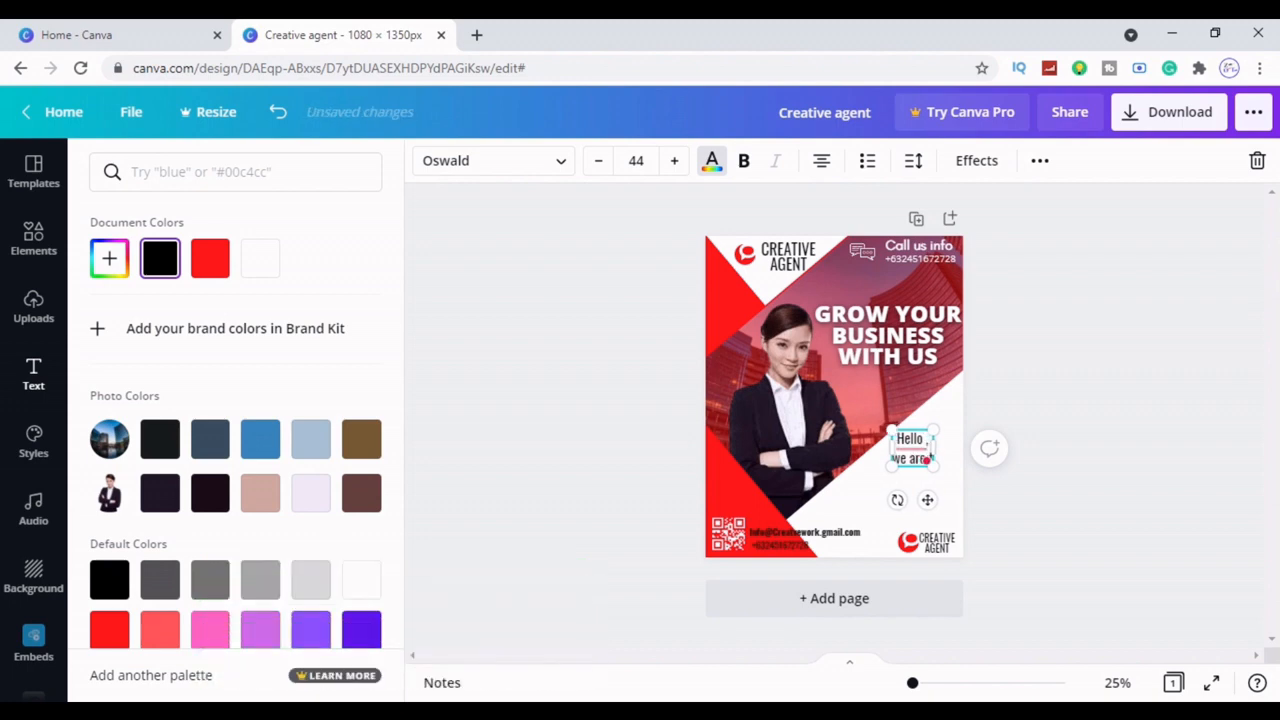
type("the soluti")
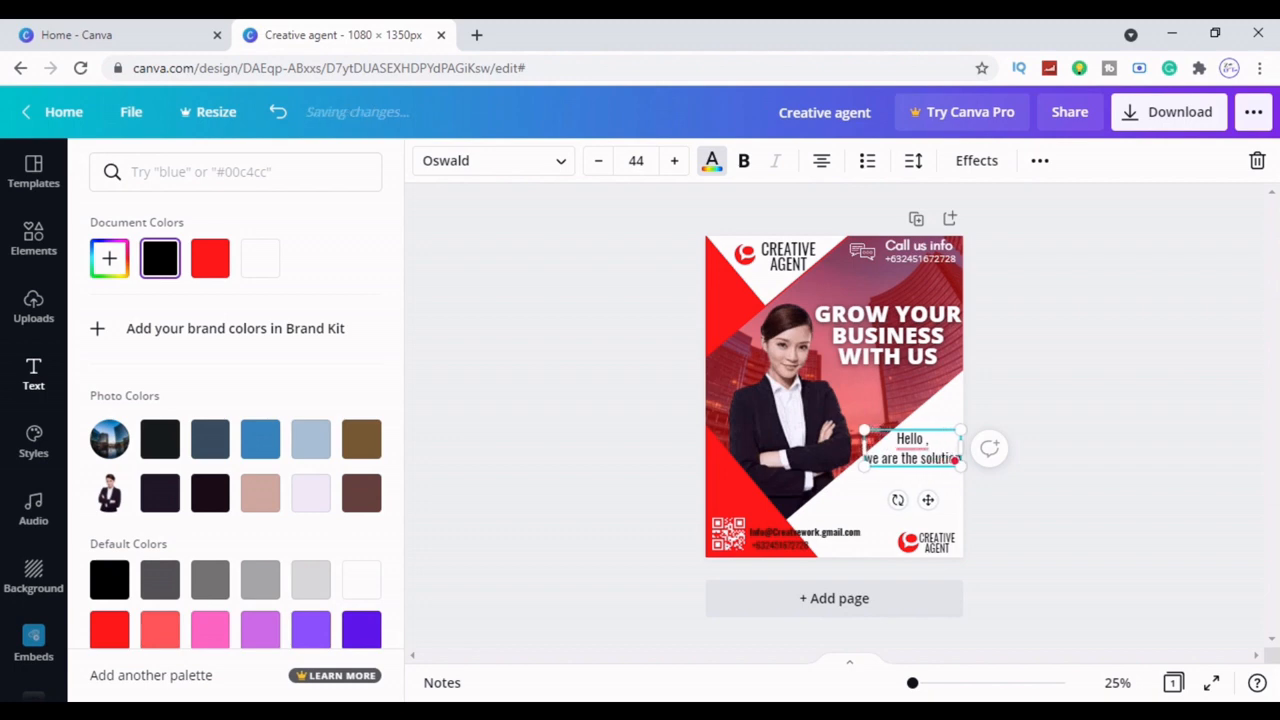
mouse_move(912, 440)
left_click(909, 491)
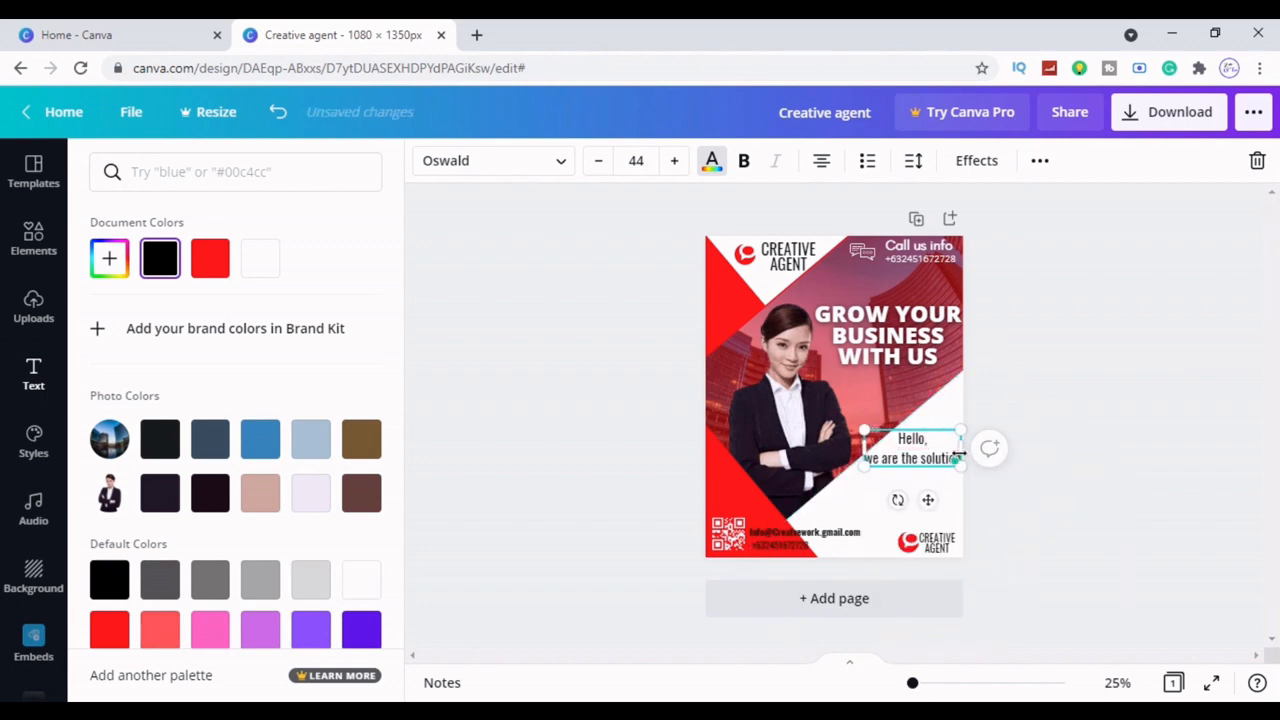
left_click_drag(958, 455, 948, 470)
Colour 'Hello,' red and move the text block up to the page's right edge
left_click(1034, 491)
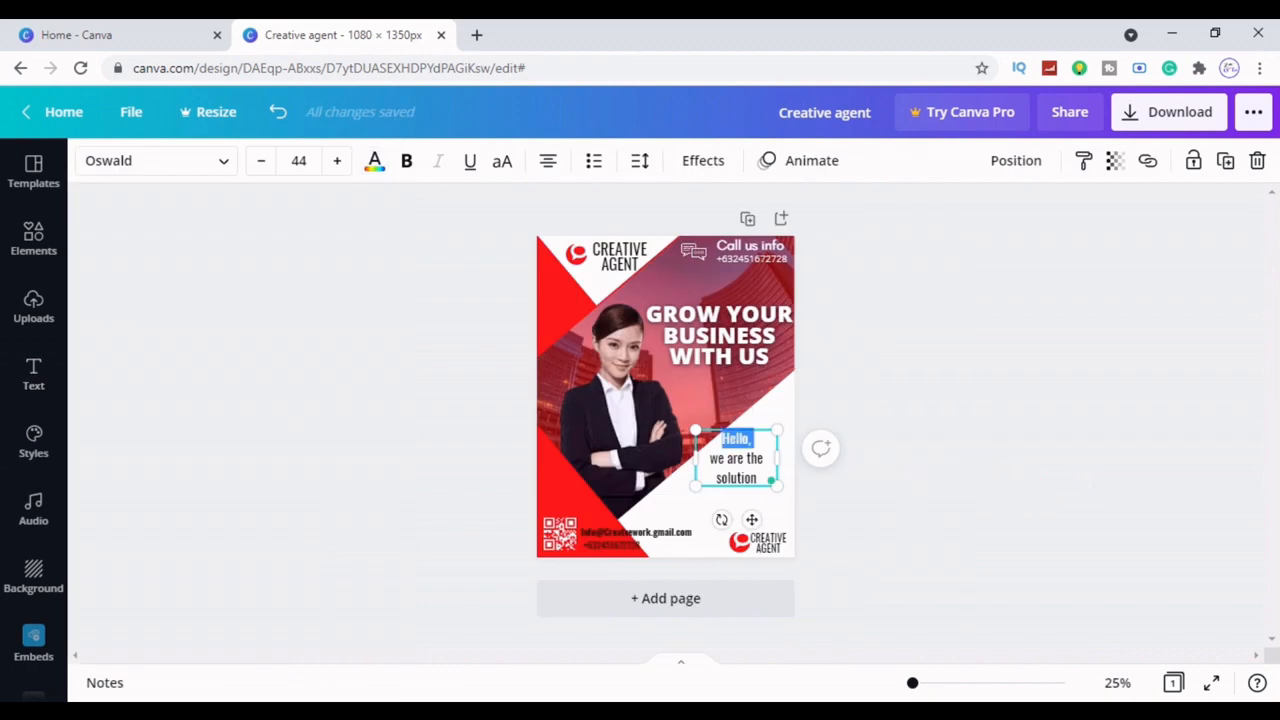
left_click(374, 160)
left_click(210, 258)
left_click(521, 371)
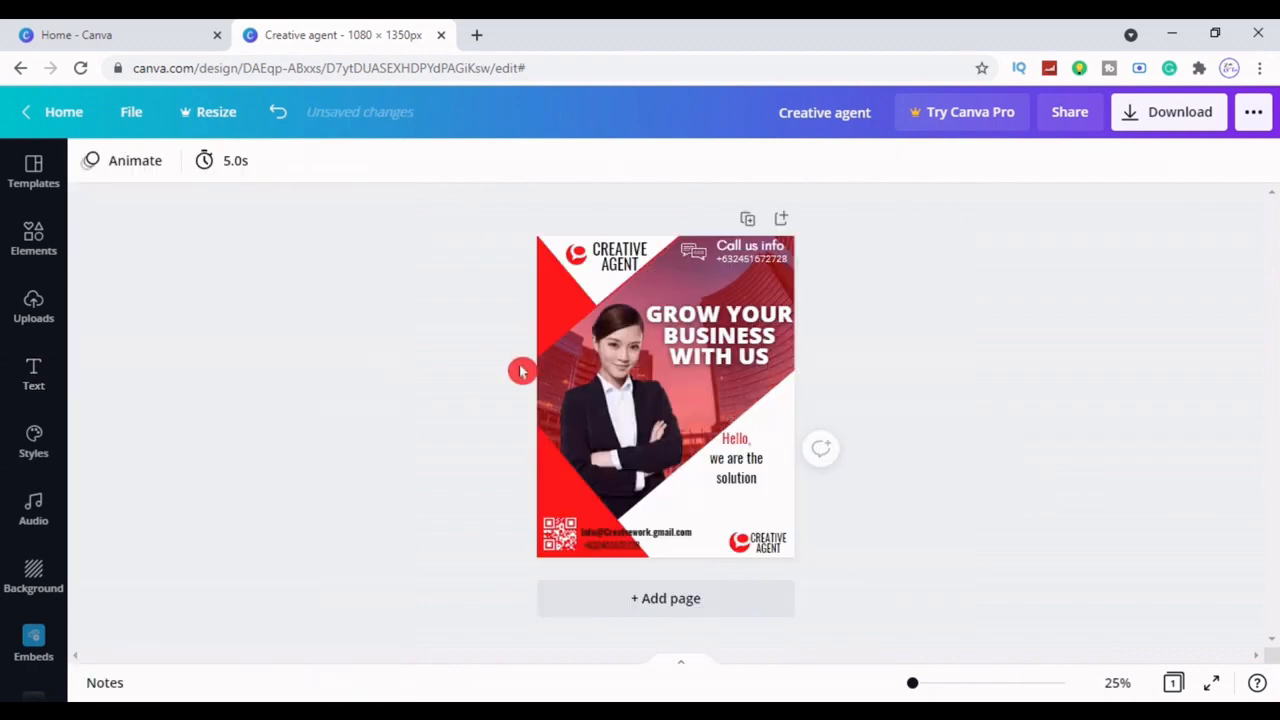
left_click(757, 463)
left_click_drag(757, 463, 775, 434)
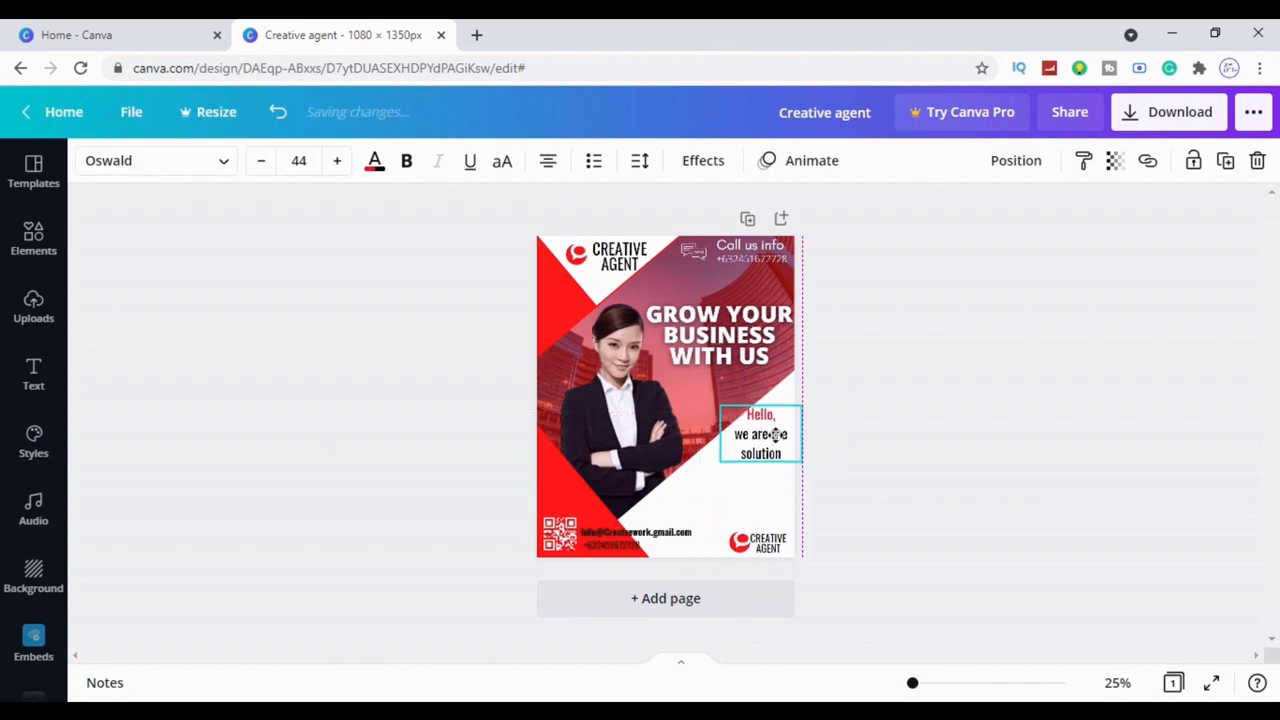
left_click(929, 499)
left_click(754, 440)
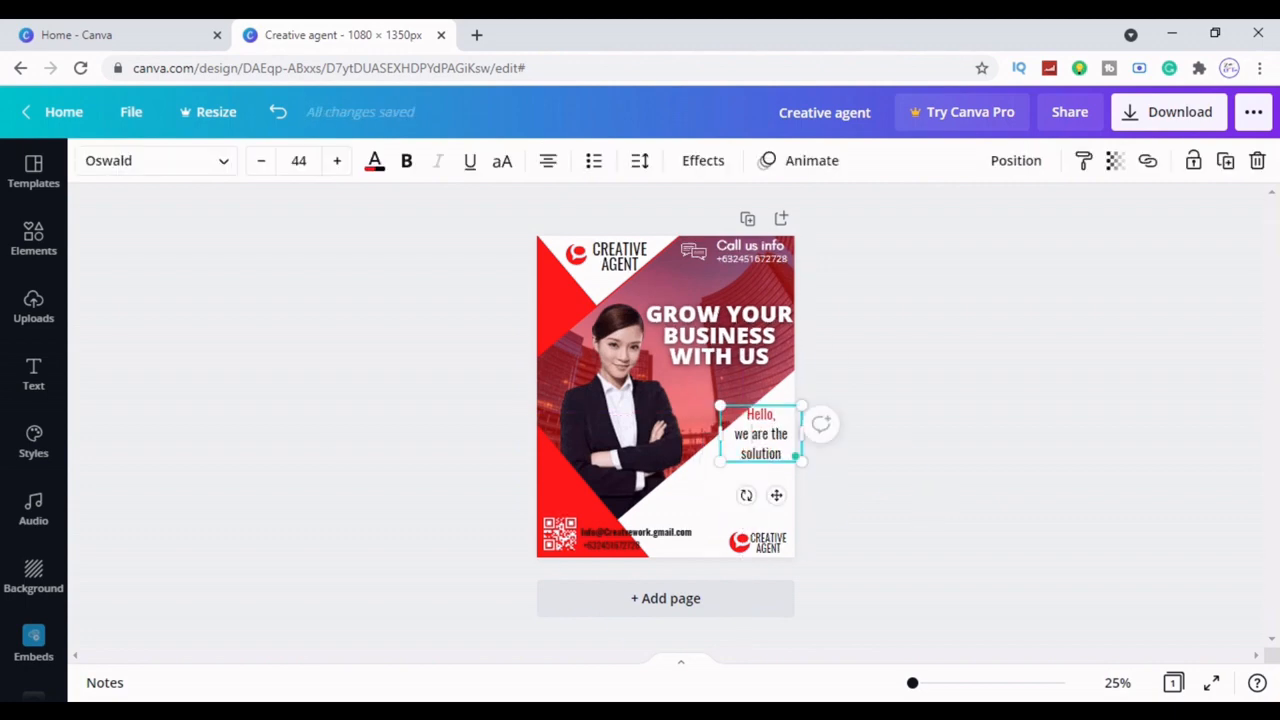
left_click(766, 436)
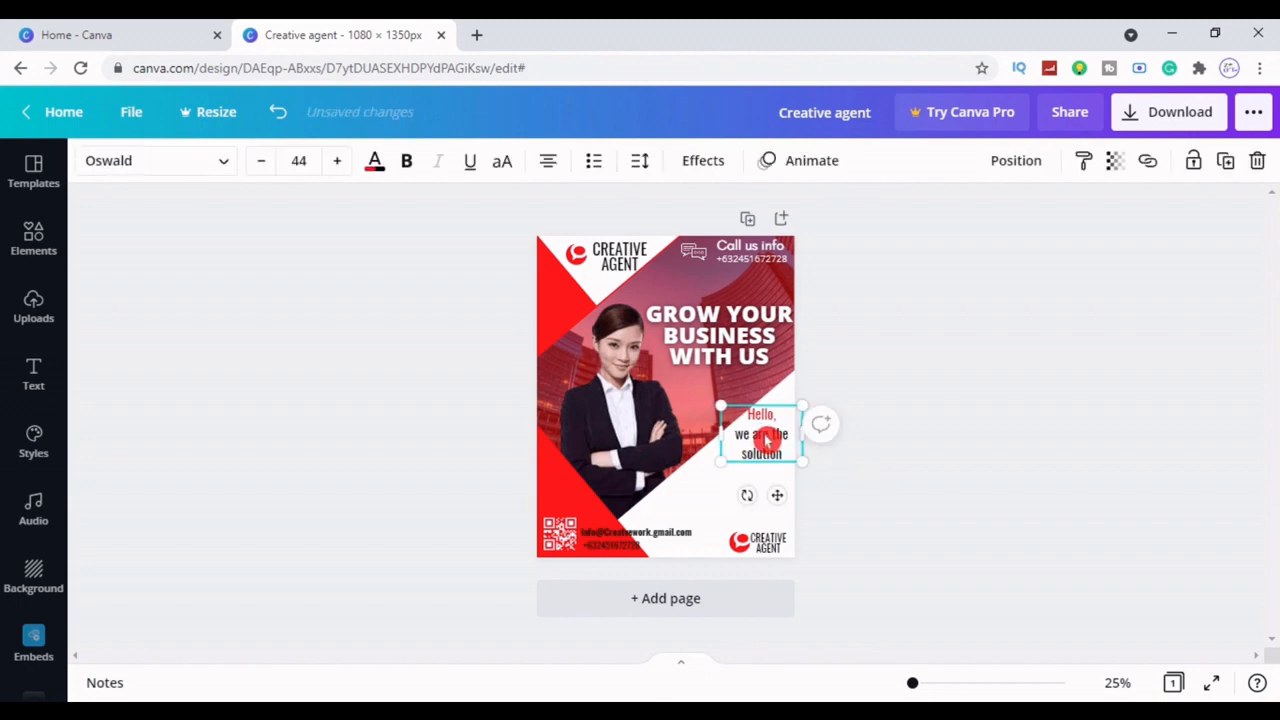
left_click(945, 491)
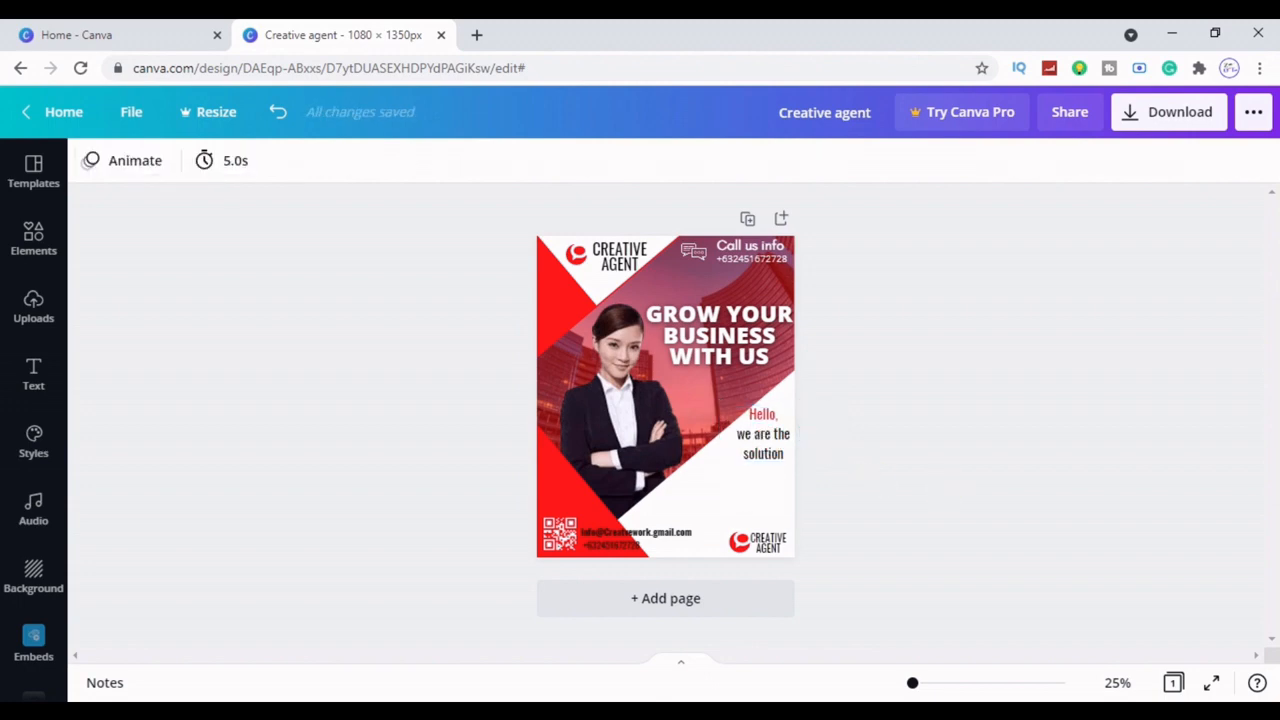
Add a subheading reading 'Best' at the poster's lower right
left_click(33, 372)
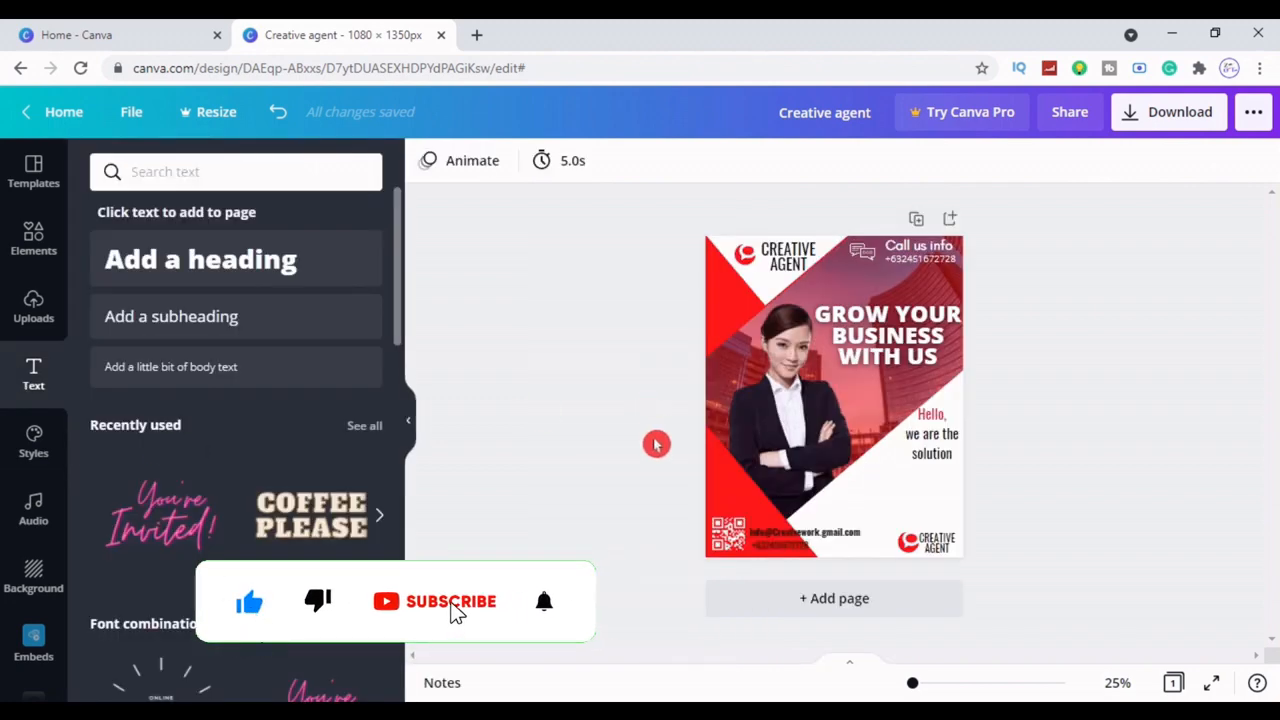
left_click(208, 318)
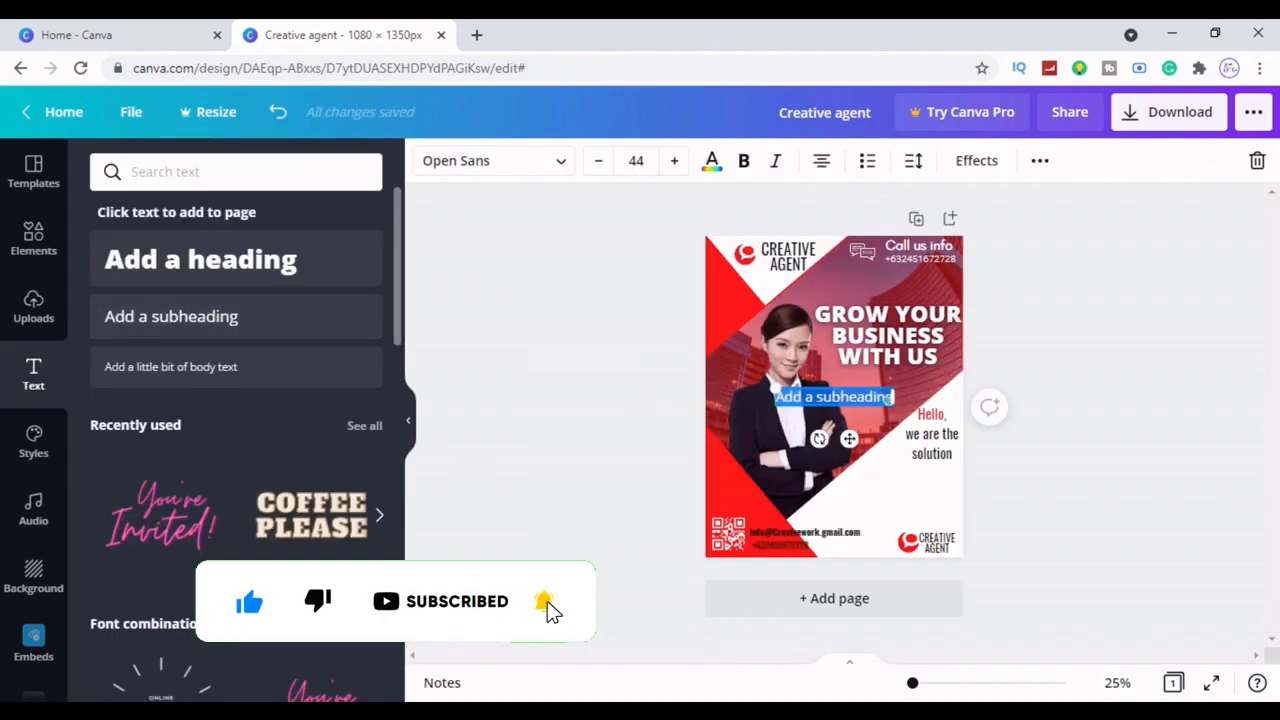
key("BackSpace")
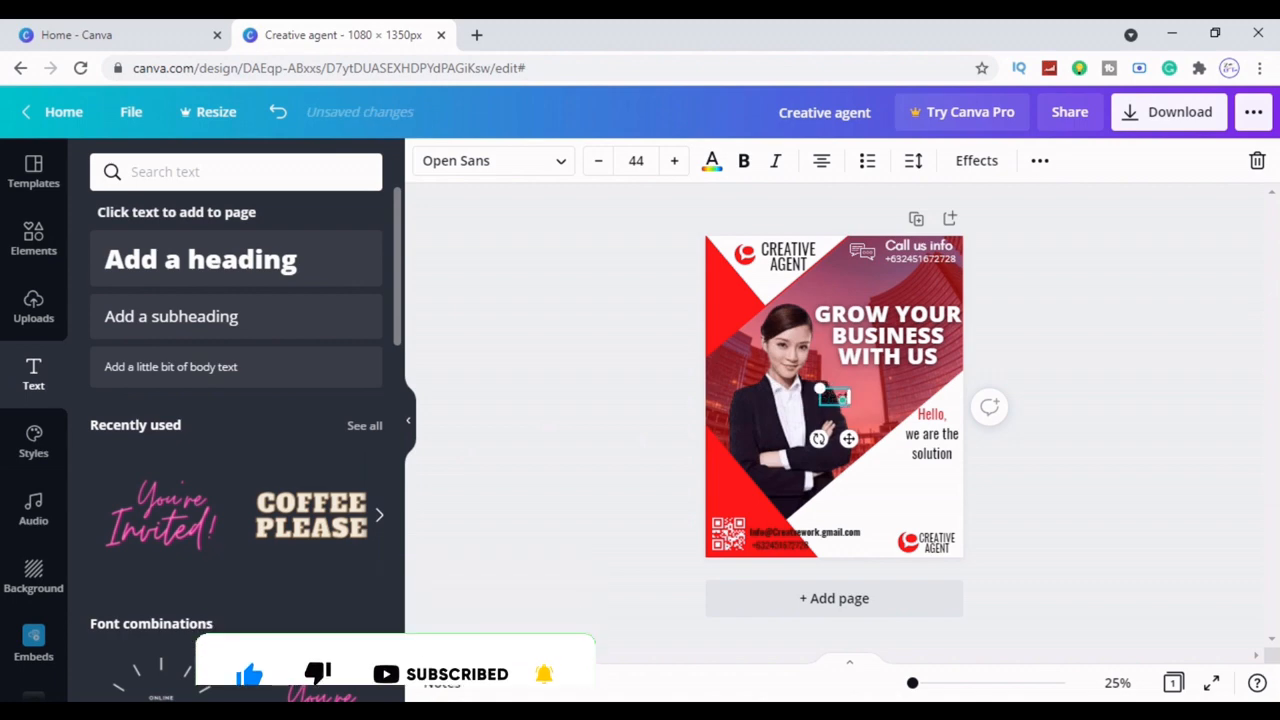
left_click_drag(848, 437, 876, 510)
type("Best")
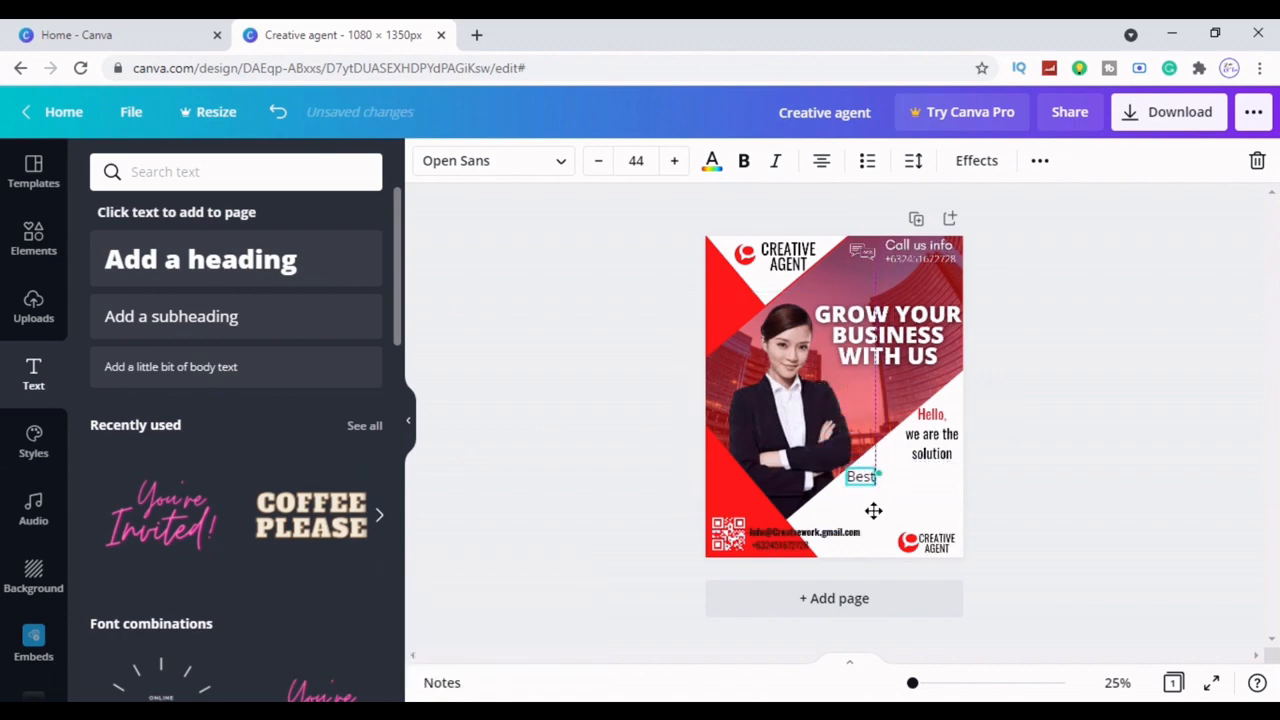
left_click(1166, 434)
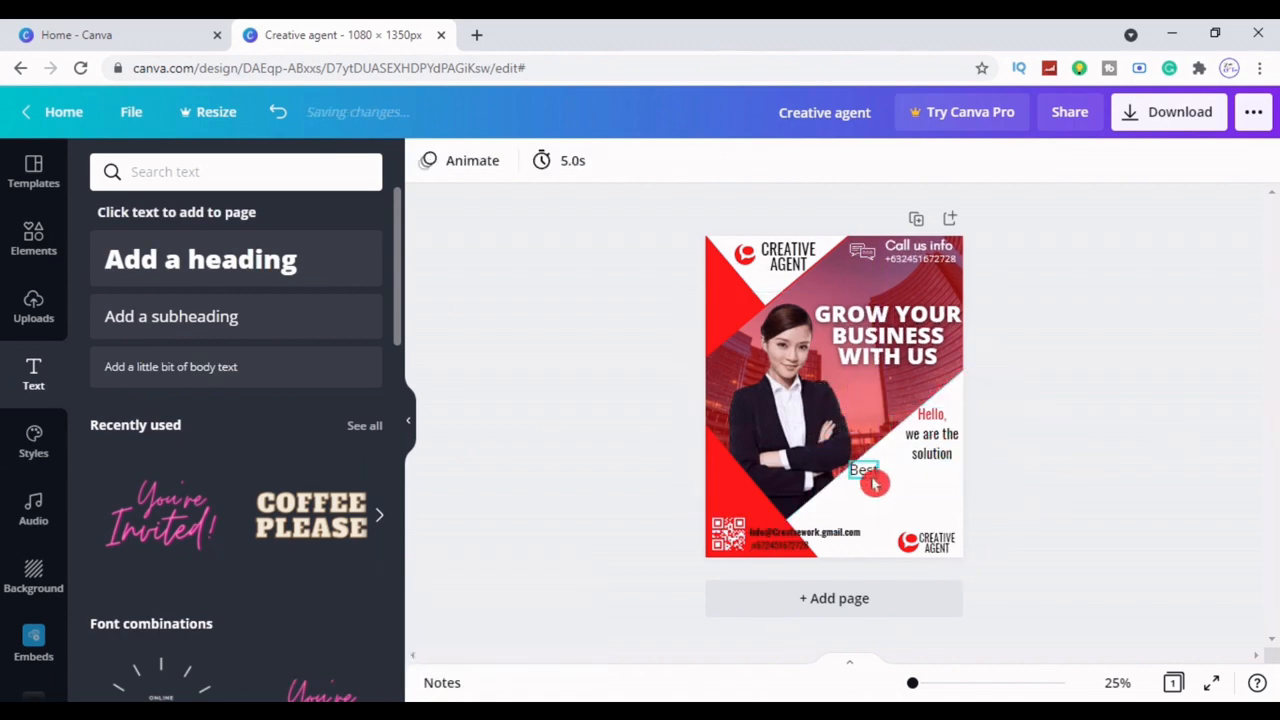
Add a 'Services' text box below Best, set in red Oswald
left_click(170, 318)
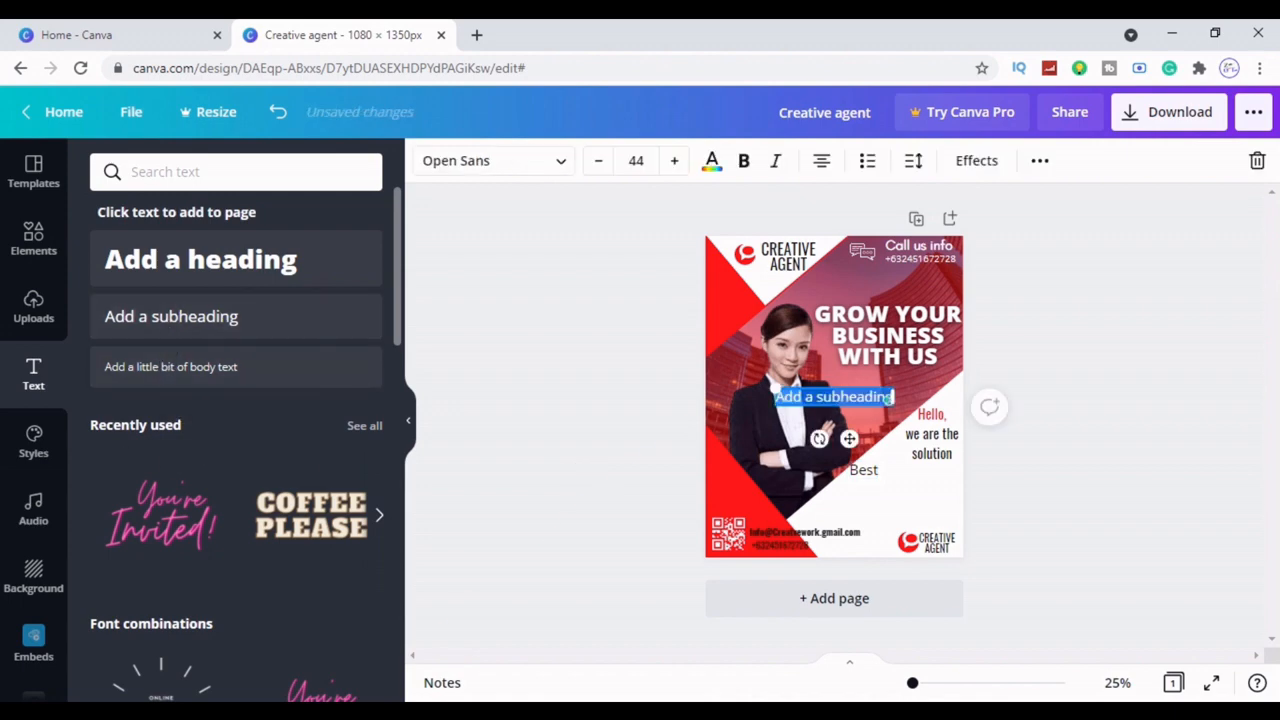
key("BackSpace")
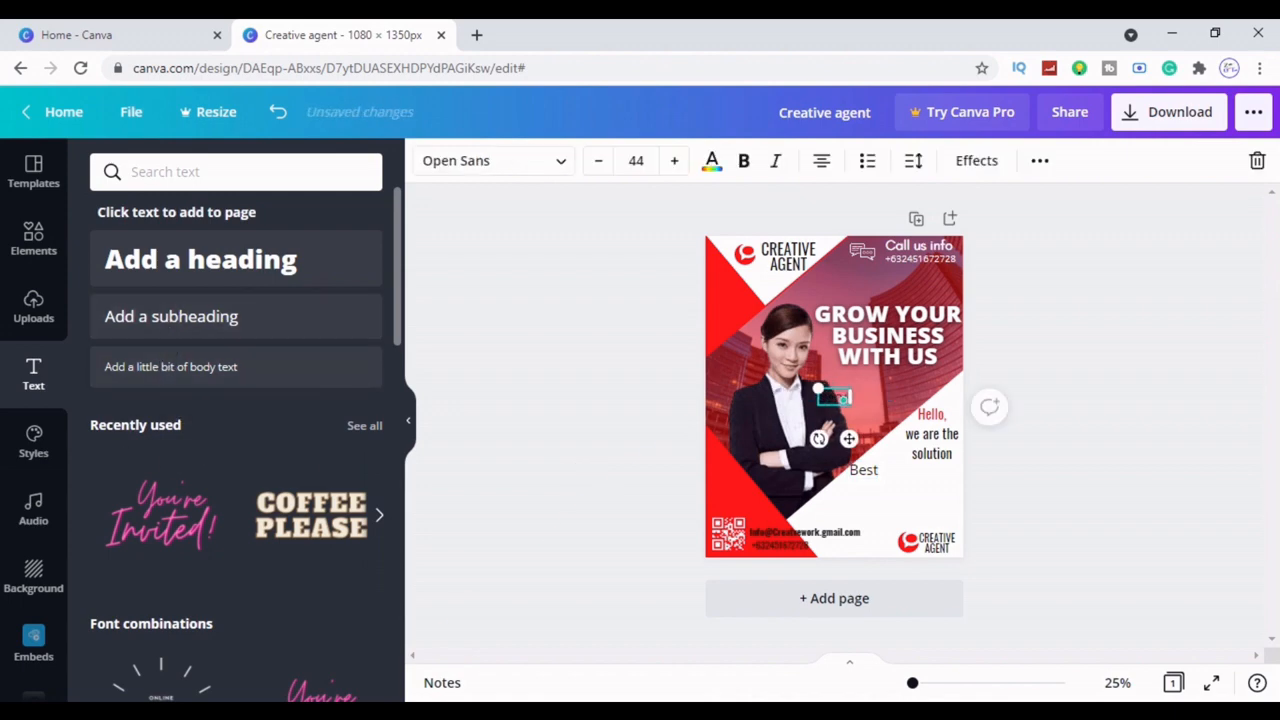
left_click_drag(849, 438, 874, 528)
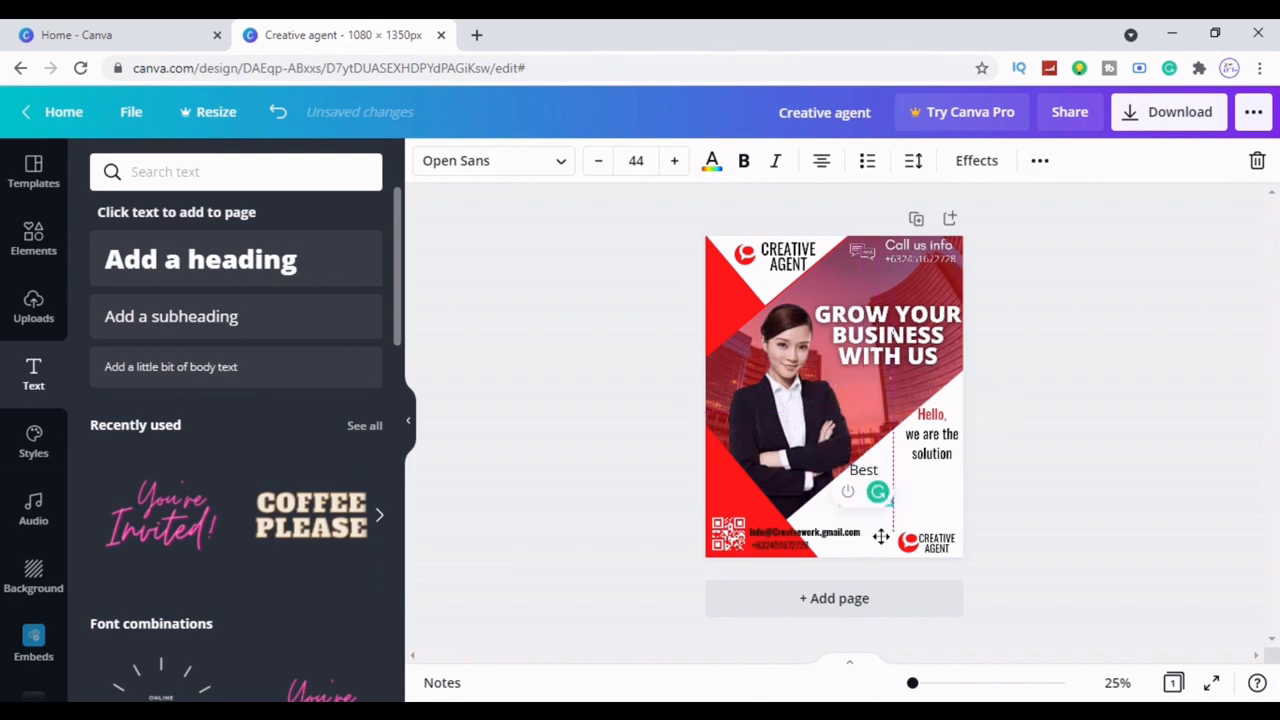
left_click(1060, 513)
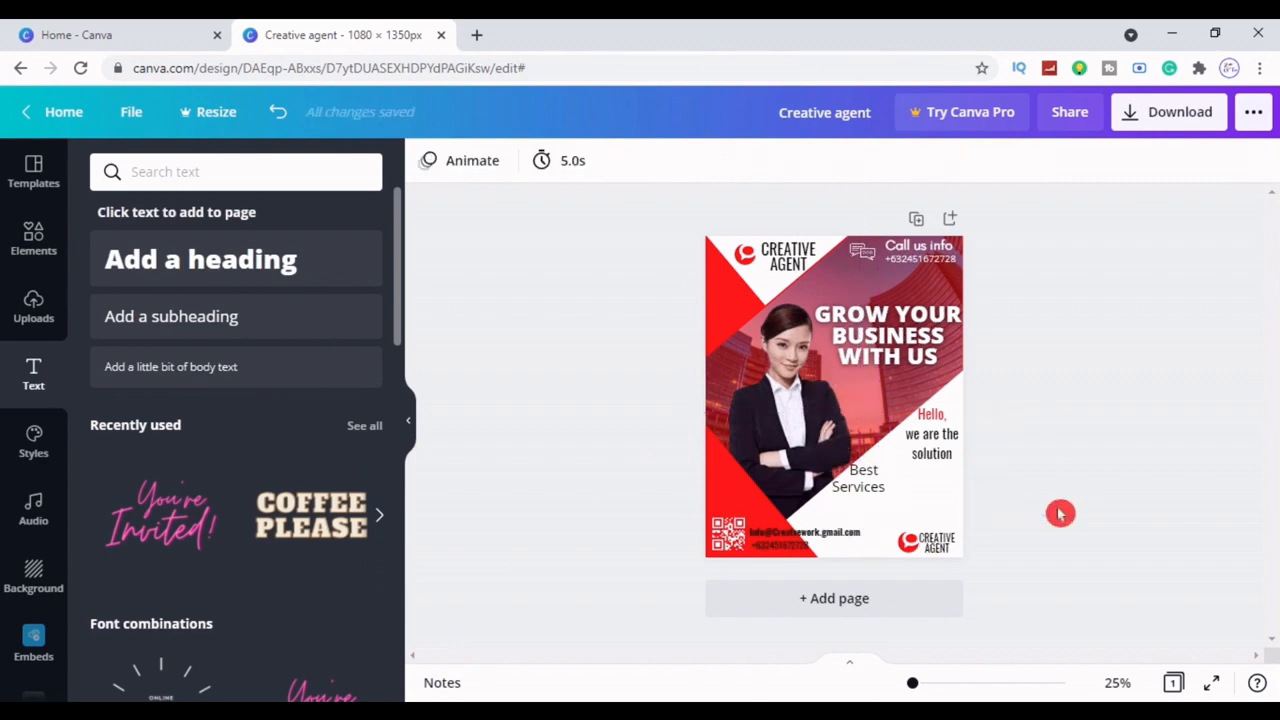
left_click(858, 478)
left_click(563, 168)
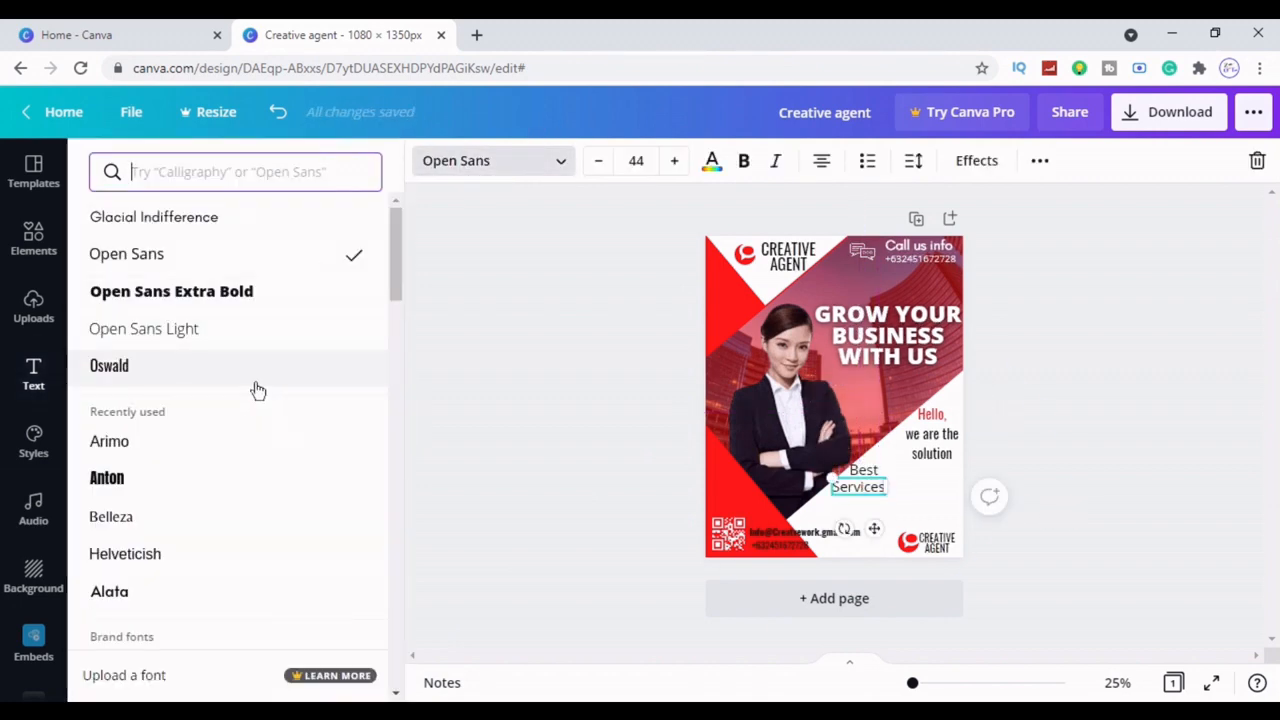
left_click(216, 380)
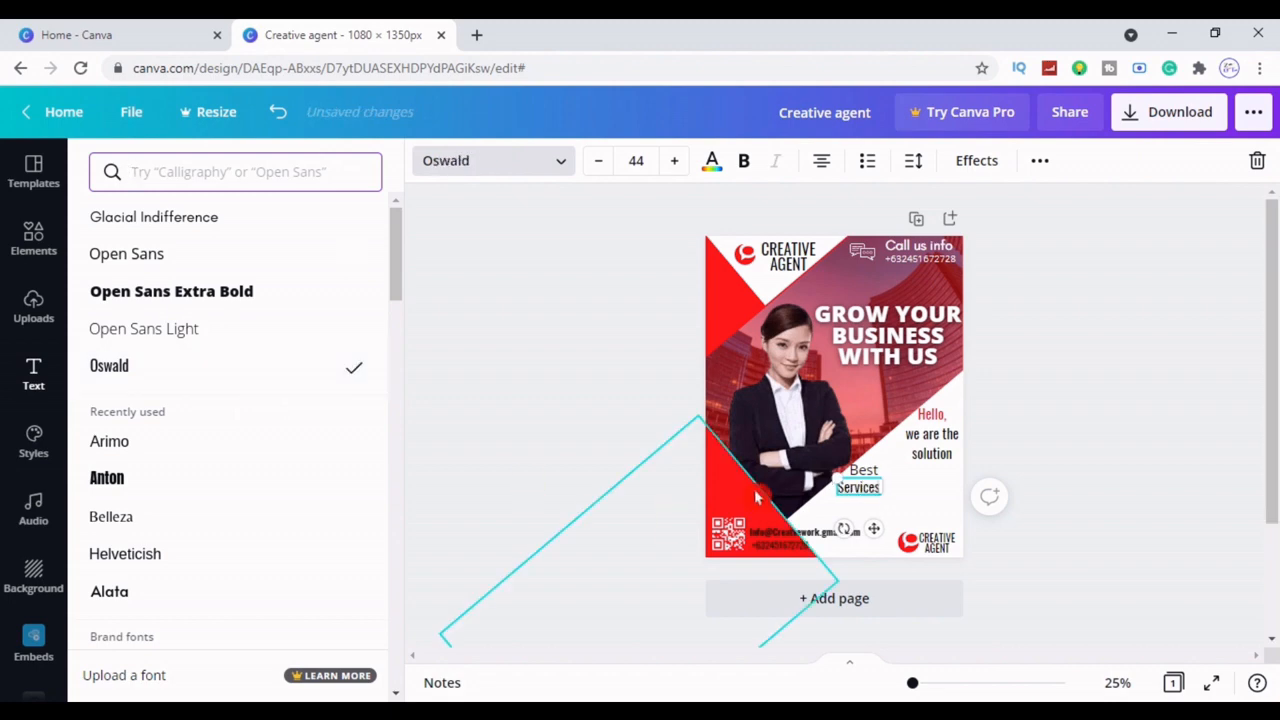
left_click(1124, 521)
left_click(858, 485)
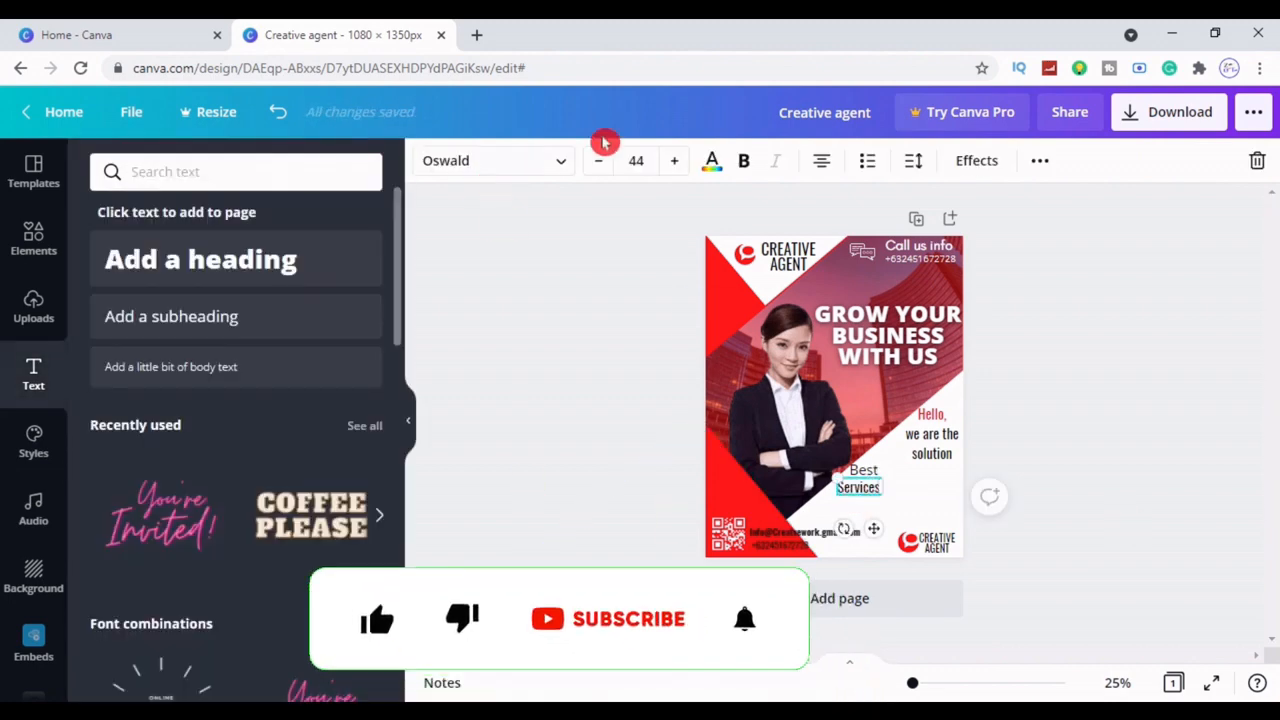
left_click(711, 161)
left_click(207, 275)
left_click(491, 414)
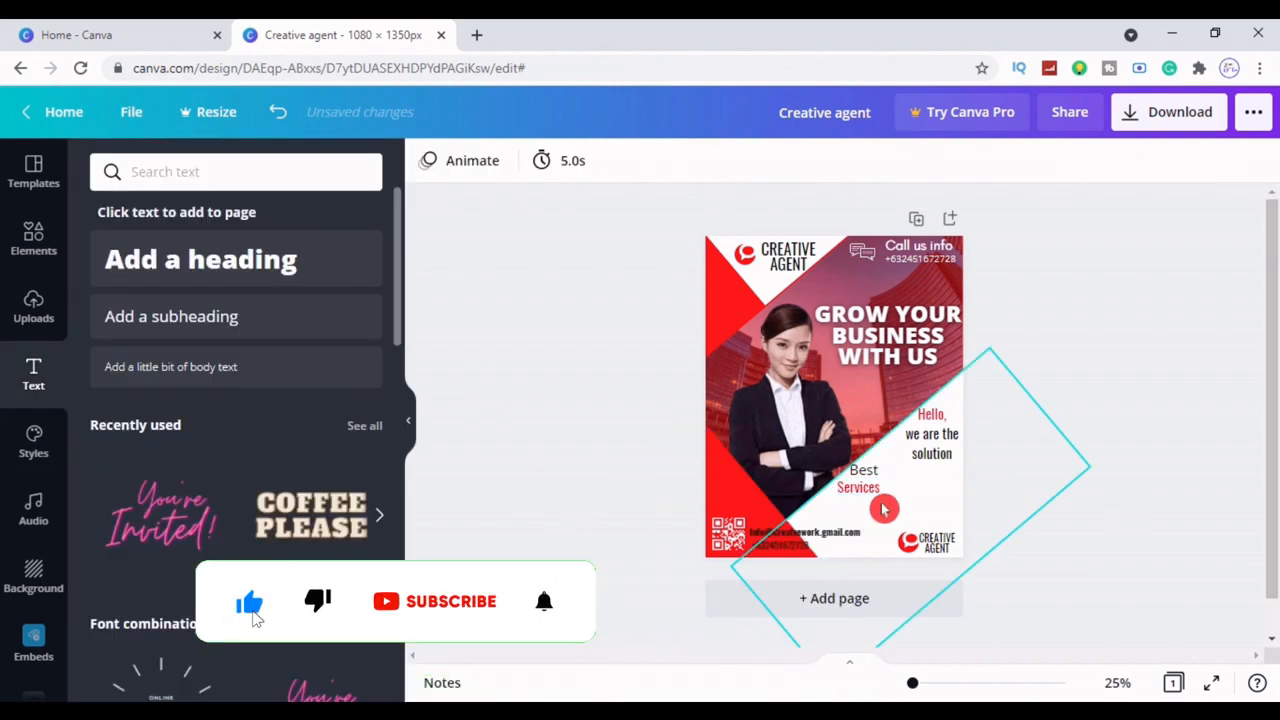
Set 'Best' to Arimo and nudge Best down and Services up-right to align them
left_click(862, 488)
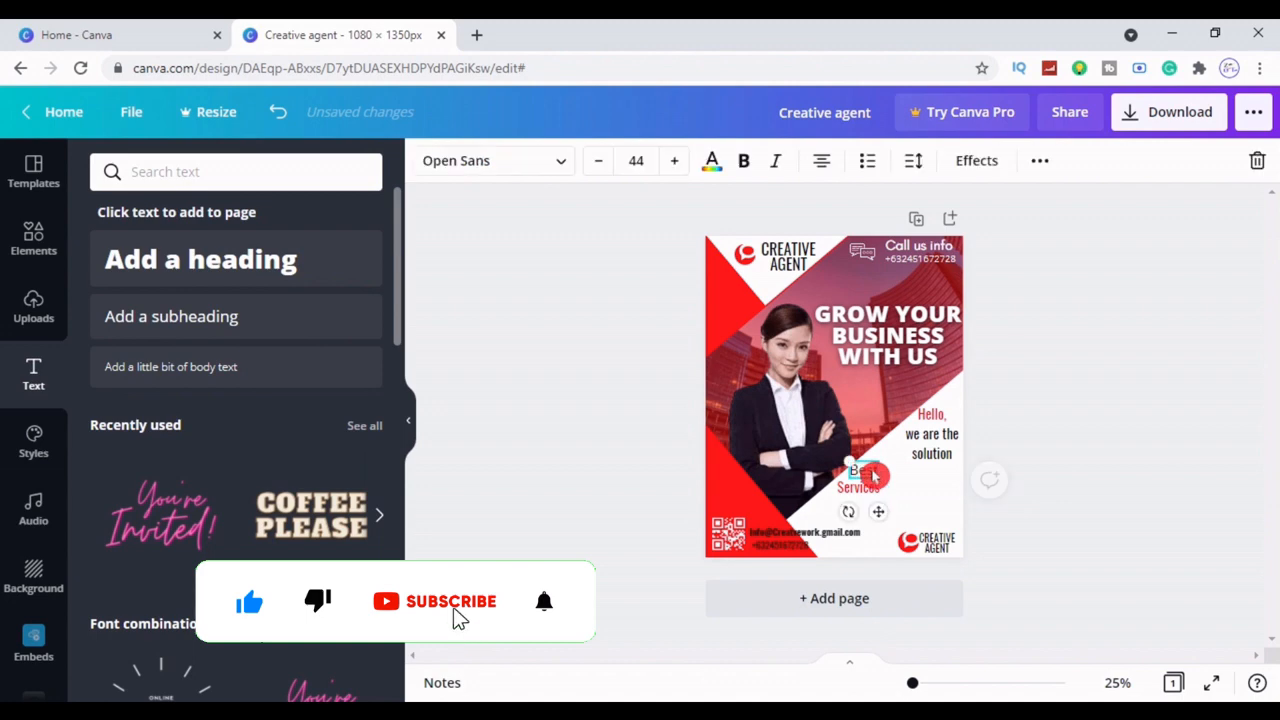
left_click(560, 163)
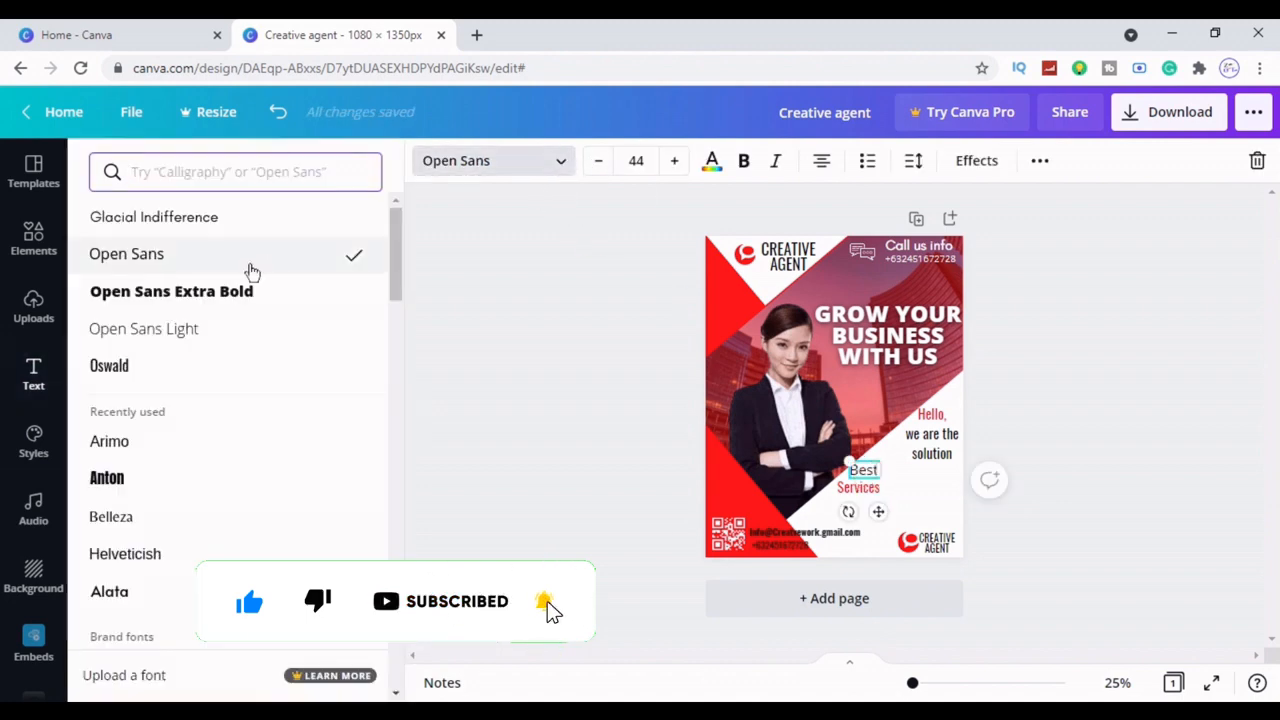
left_click(220, 447)
left_click(1081, 466)
left_click(864, 470)
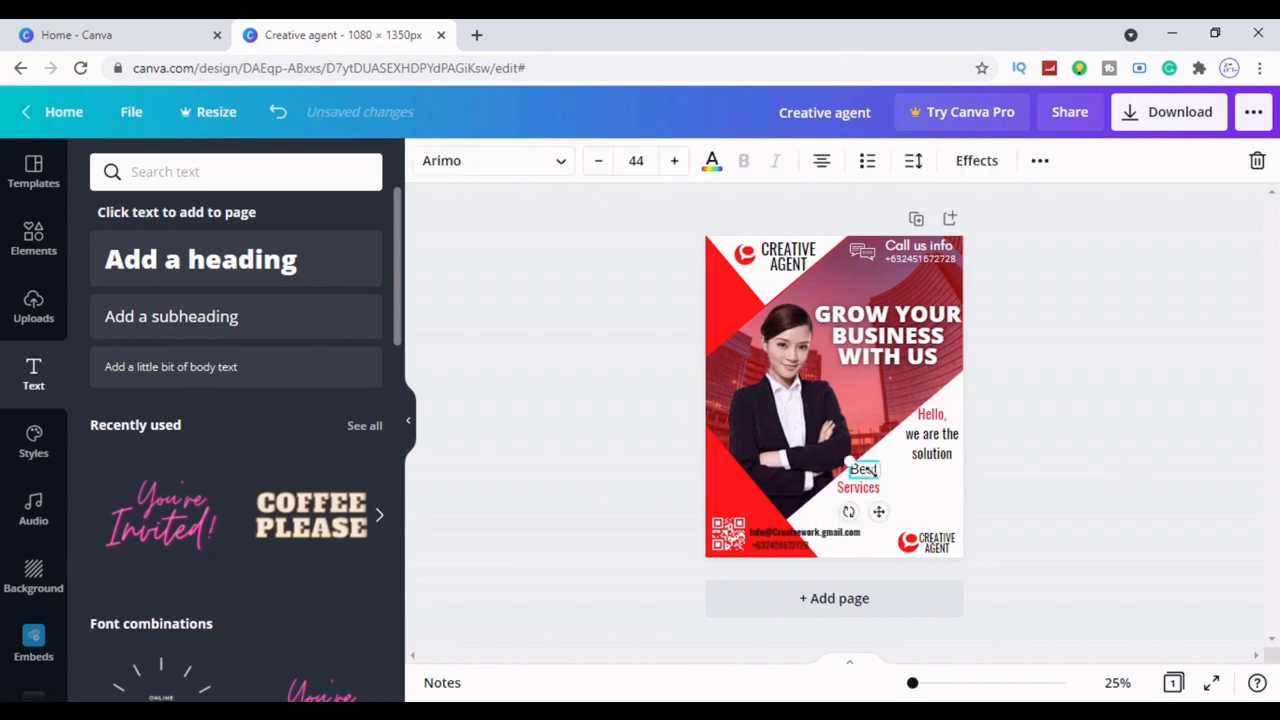
key("shift+Down")
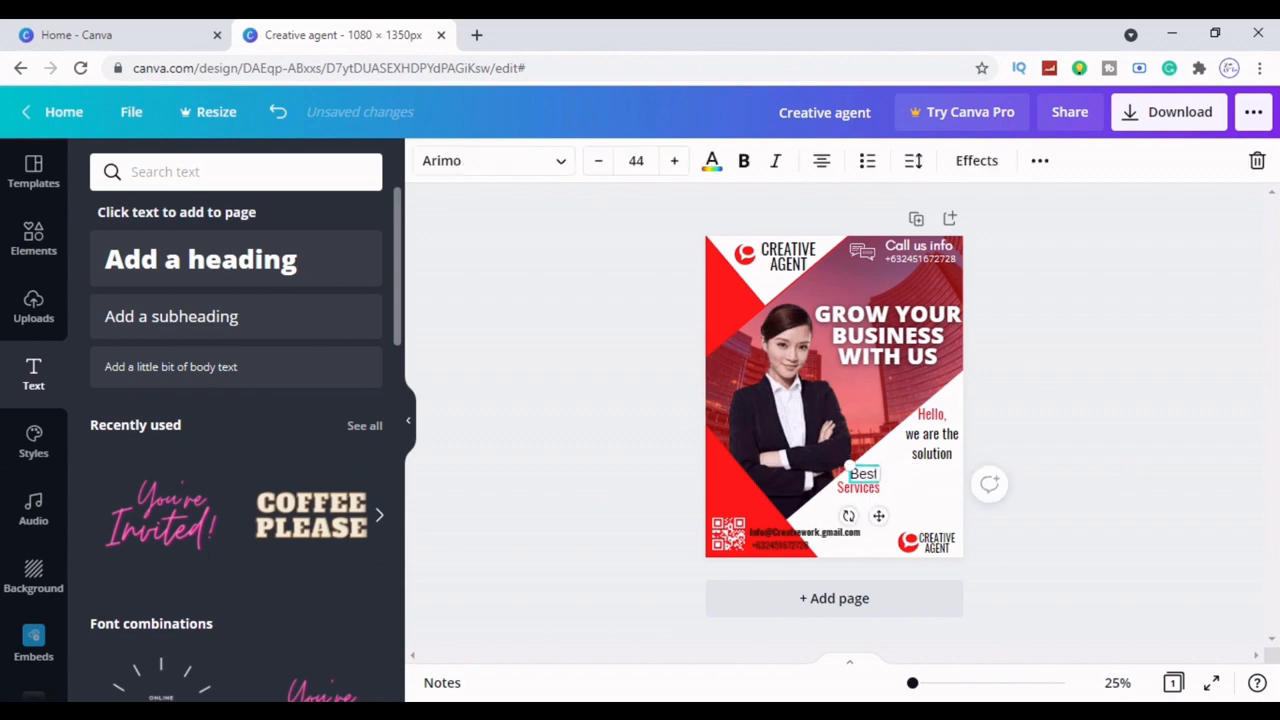
left_click(1086, 531)
left_click(866, 489)
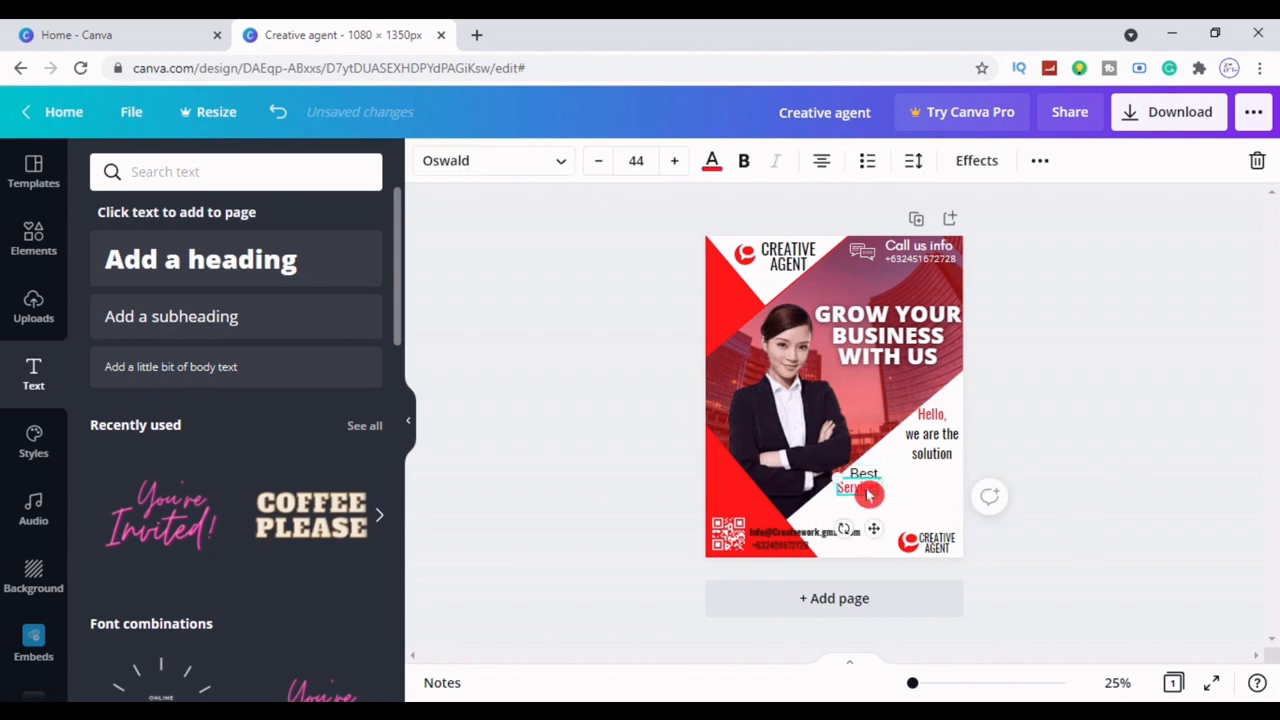
key("shift+Right")
key("shift+Up")
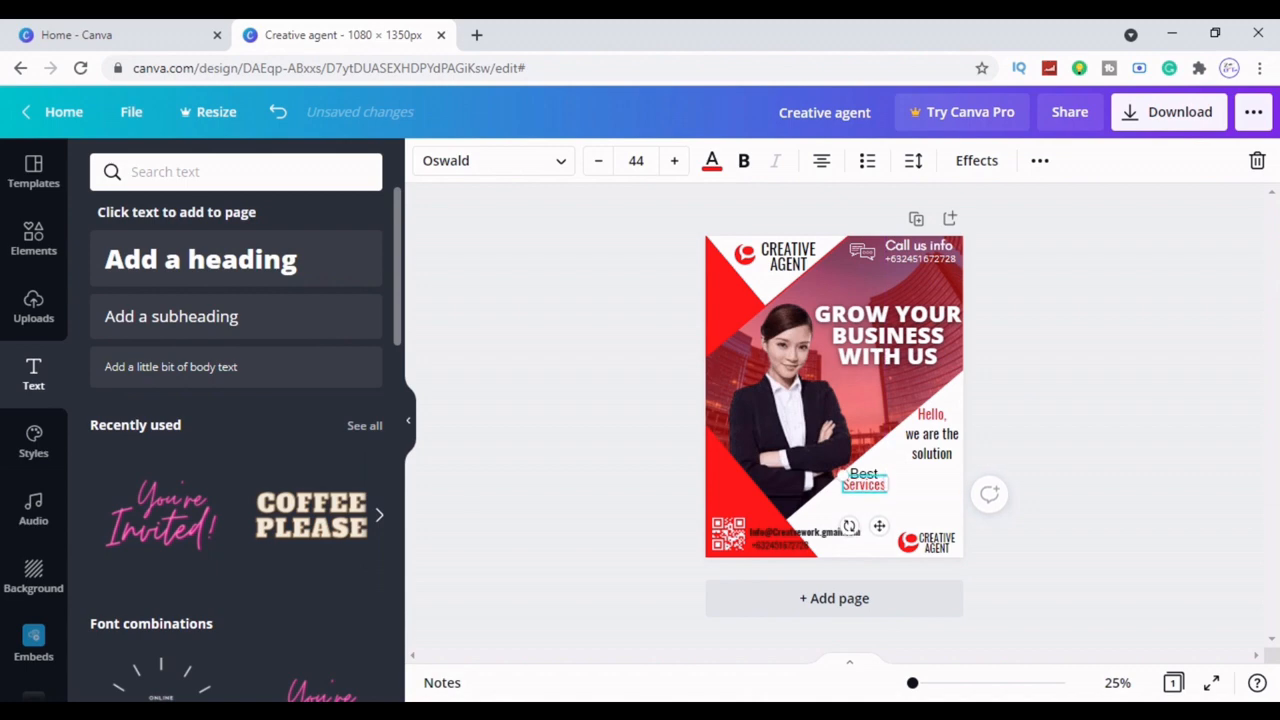
left_click(1097, 476)
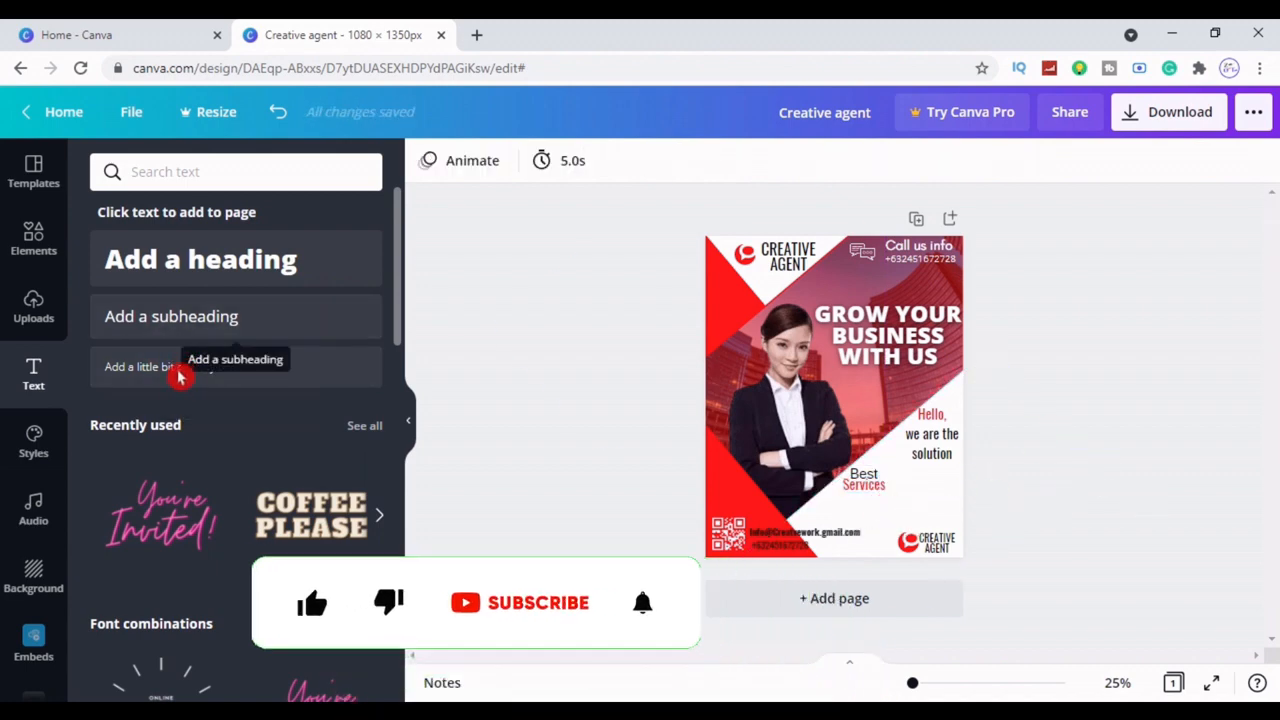
left_click(185, 336)
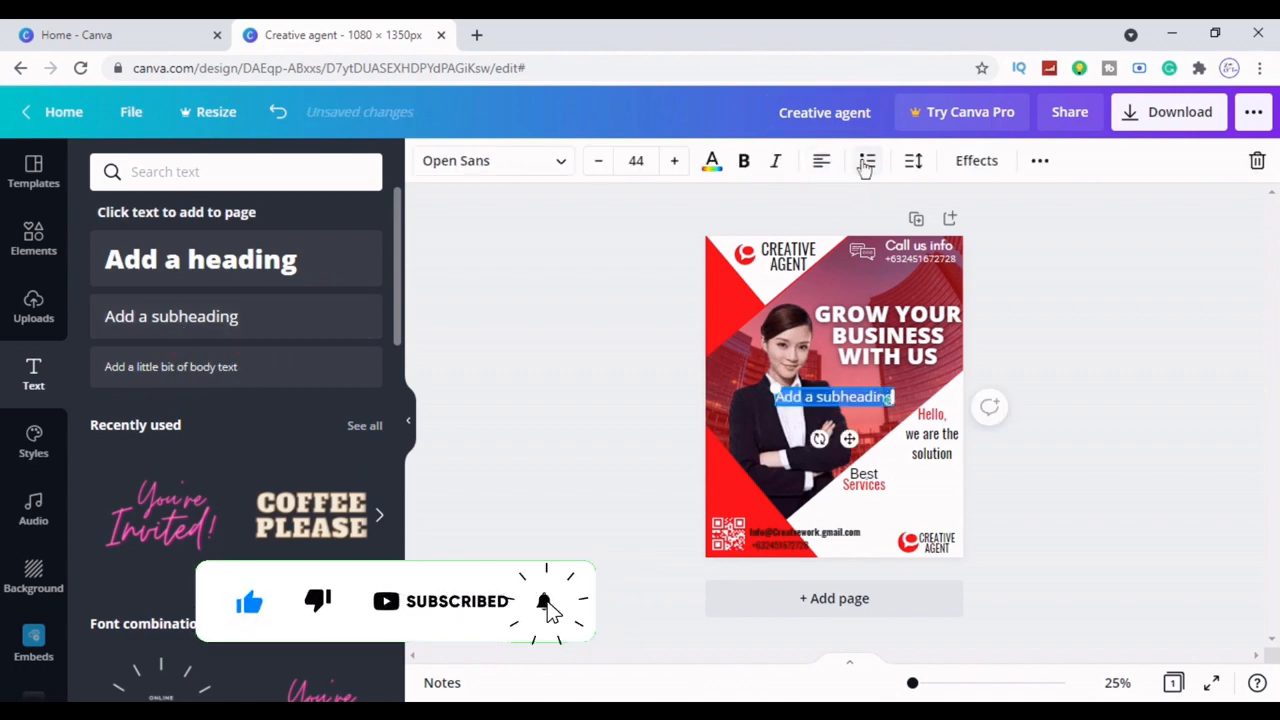
Move the new subheading text box below Best Services, leaving it unbulleted
left_click(866, 162)
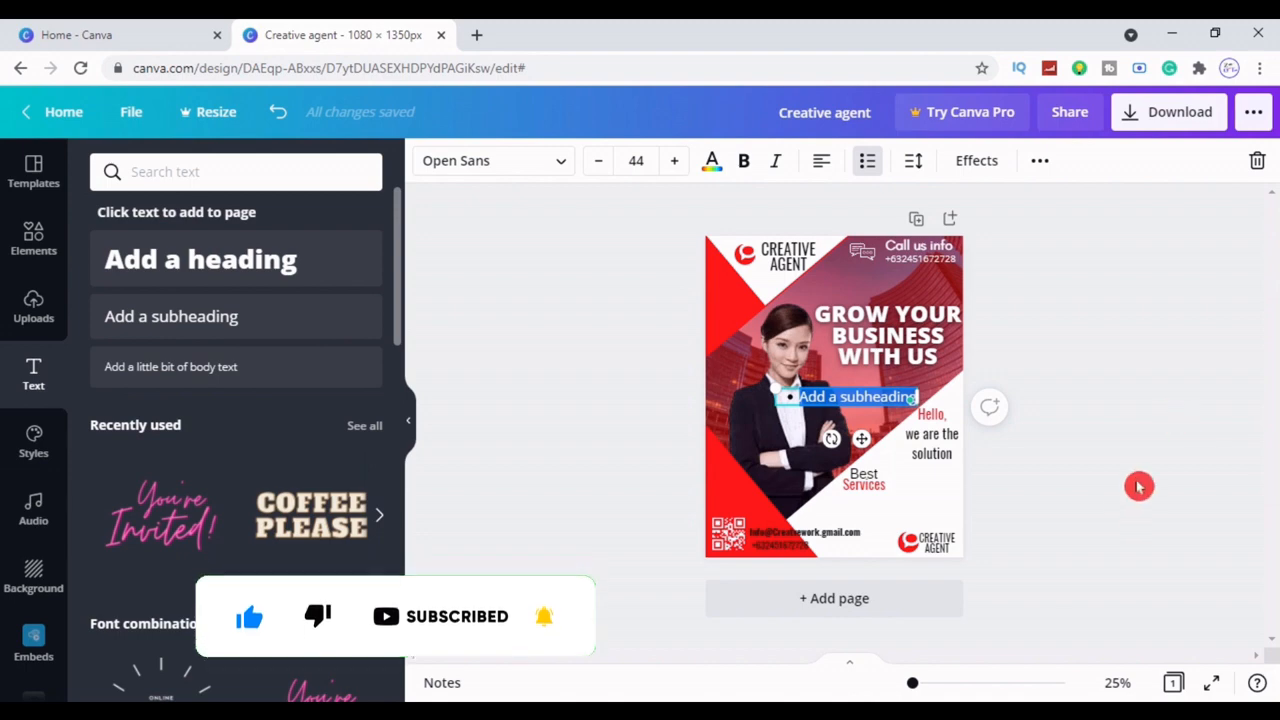
left_click(866, 164)
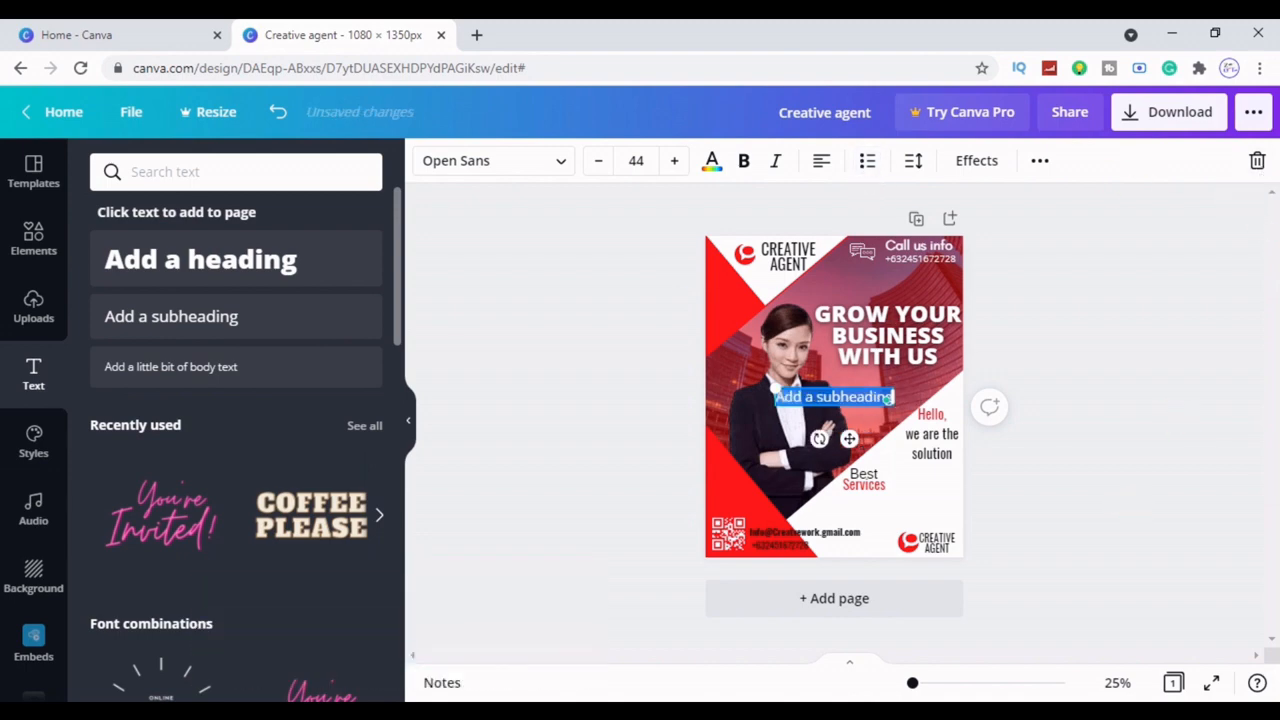
left_click_drag(890, 398, 927, 501)
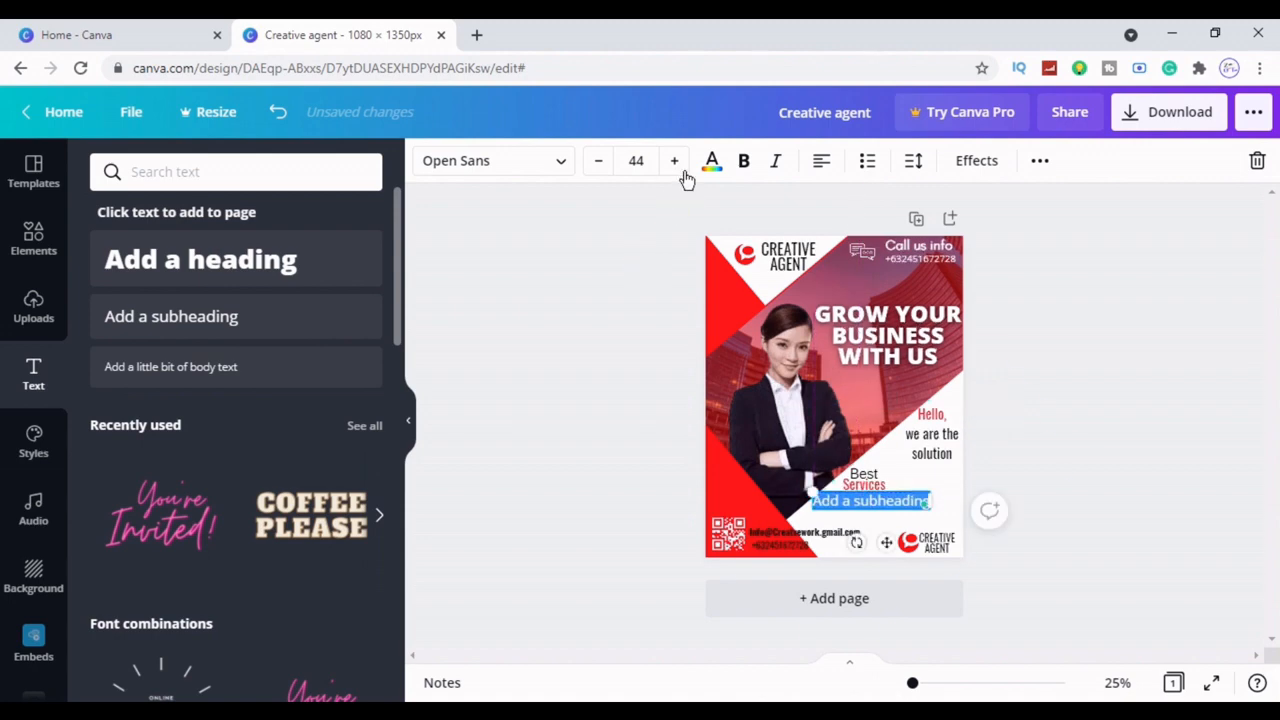
left_click(711, 162)
left_click(491, 229)
Replace the placeholder wording with 'Web design' and select the whole line
left_click_drag(929, 502, 812, 501)
key("BackSpace")
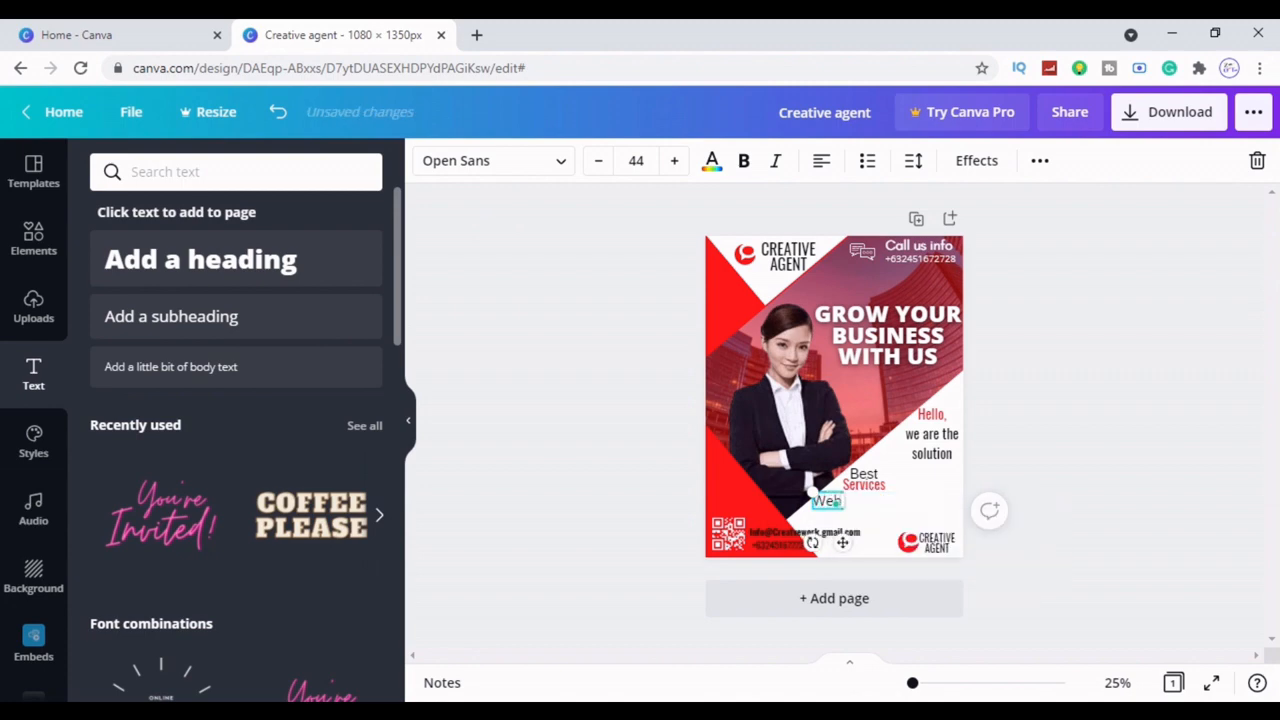
type("Web des")
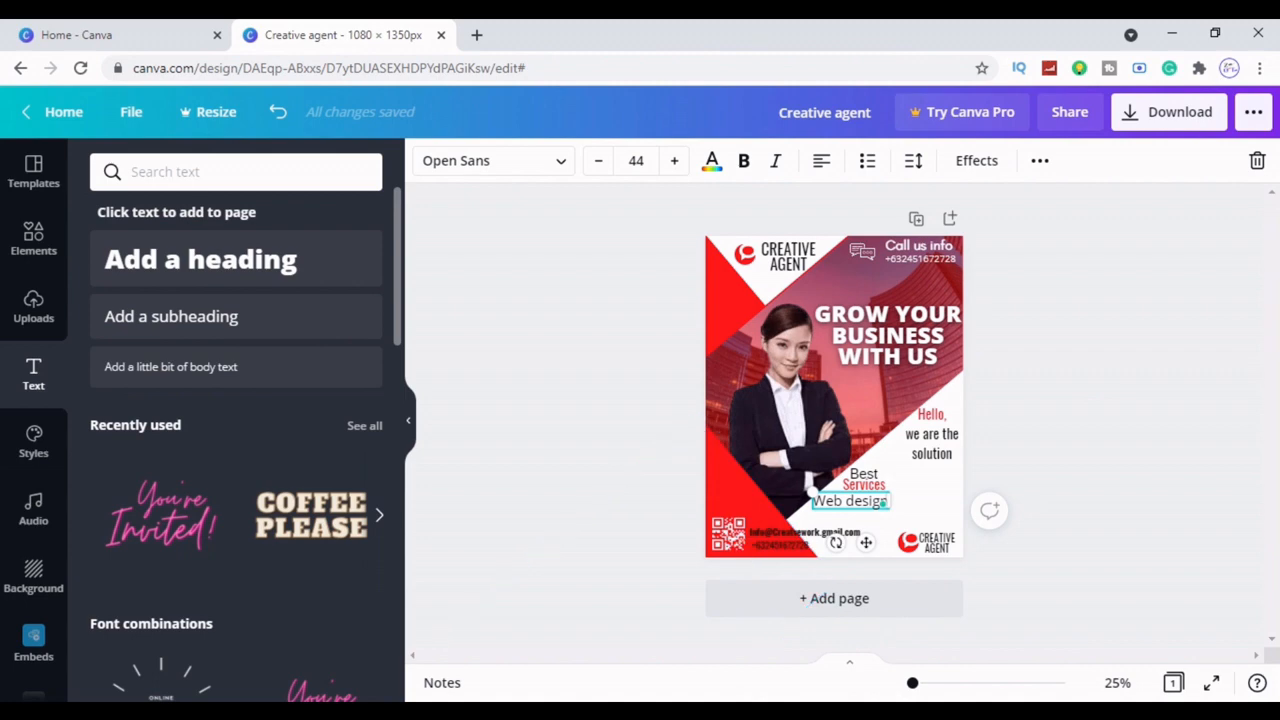
type("ign")
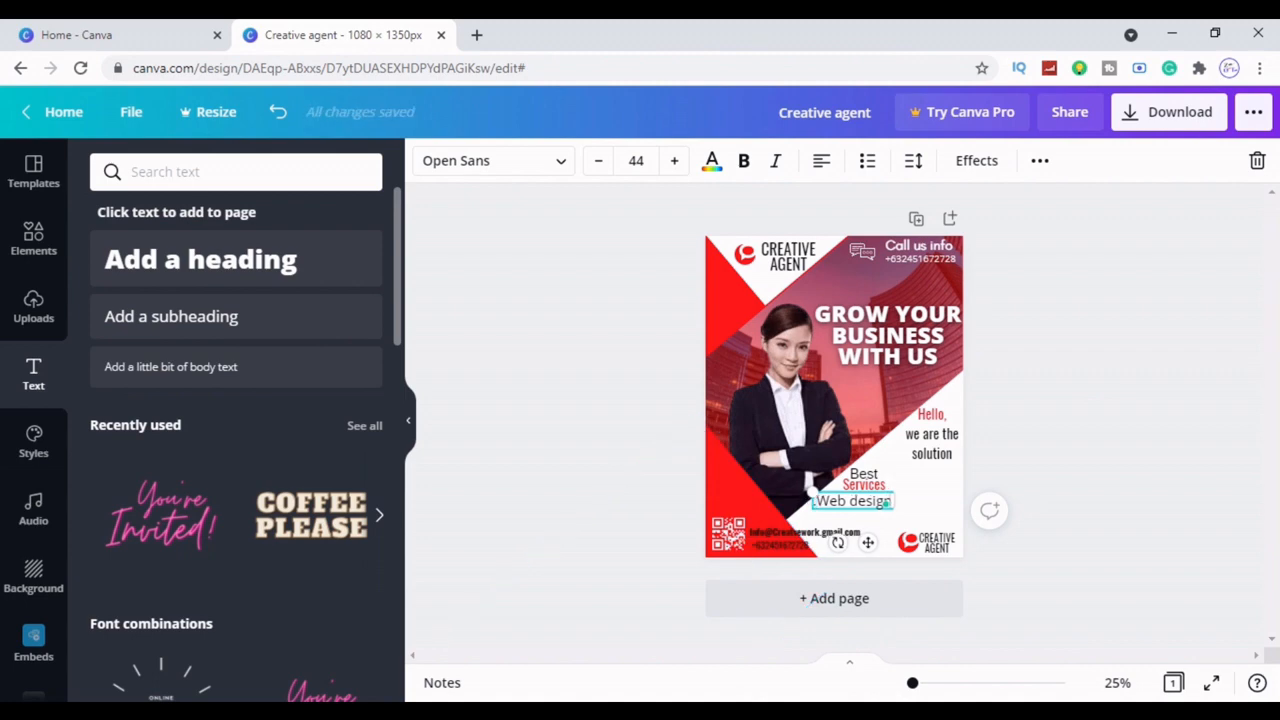
key("BackSpace")
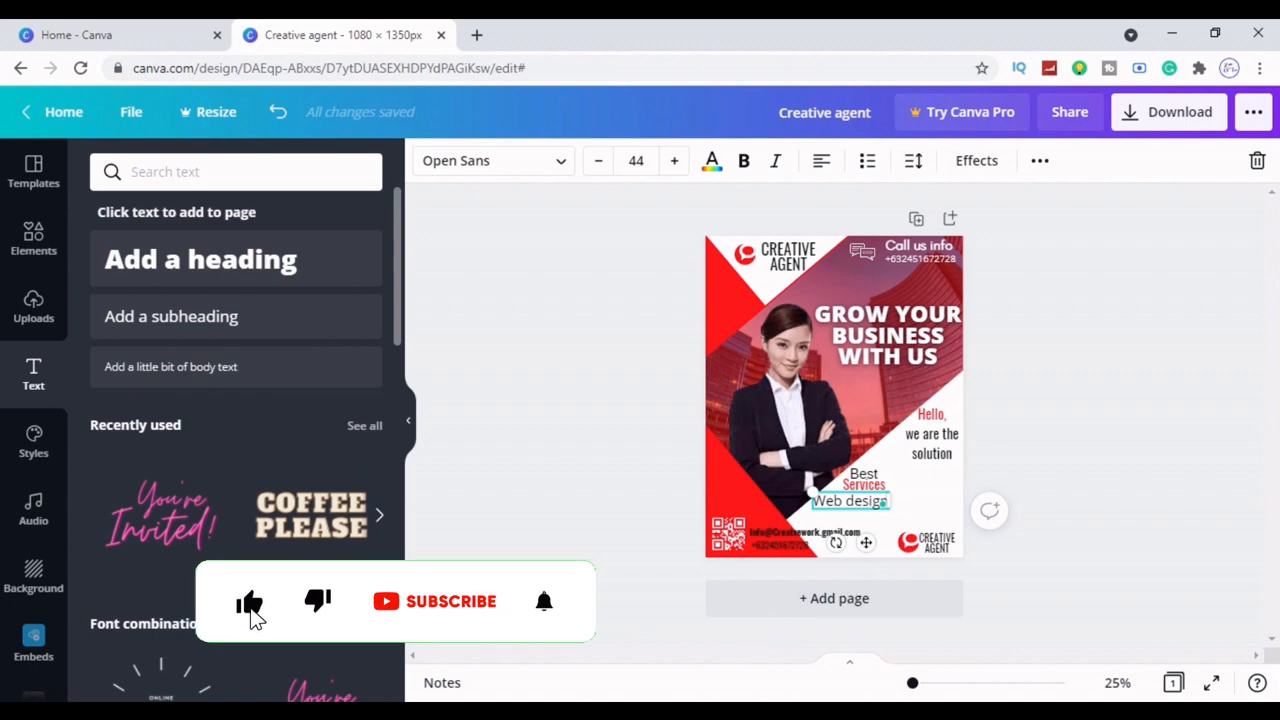
type("n")
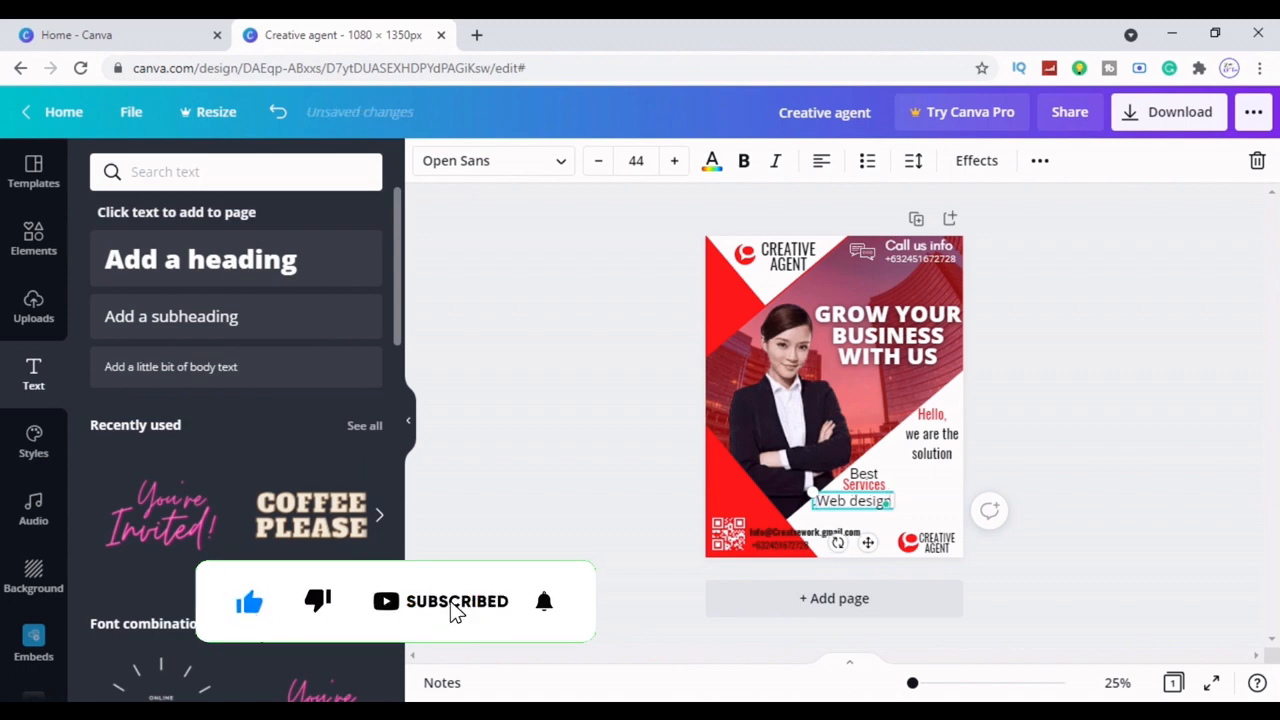
left_click(1150, 445)
left_click(866, 510)
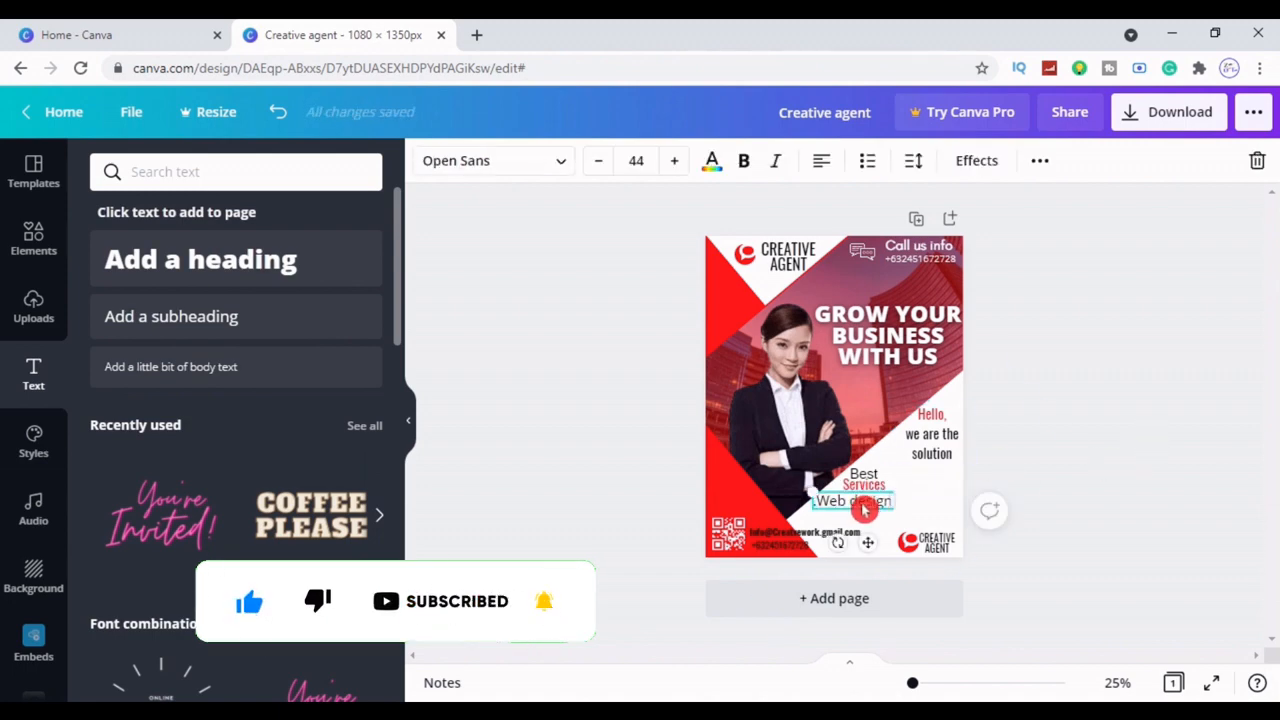
left_click(822, 511)
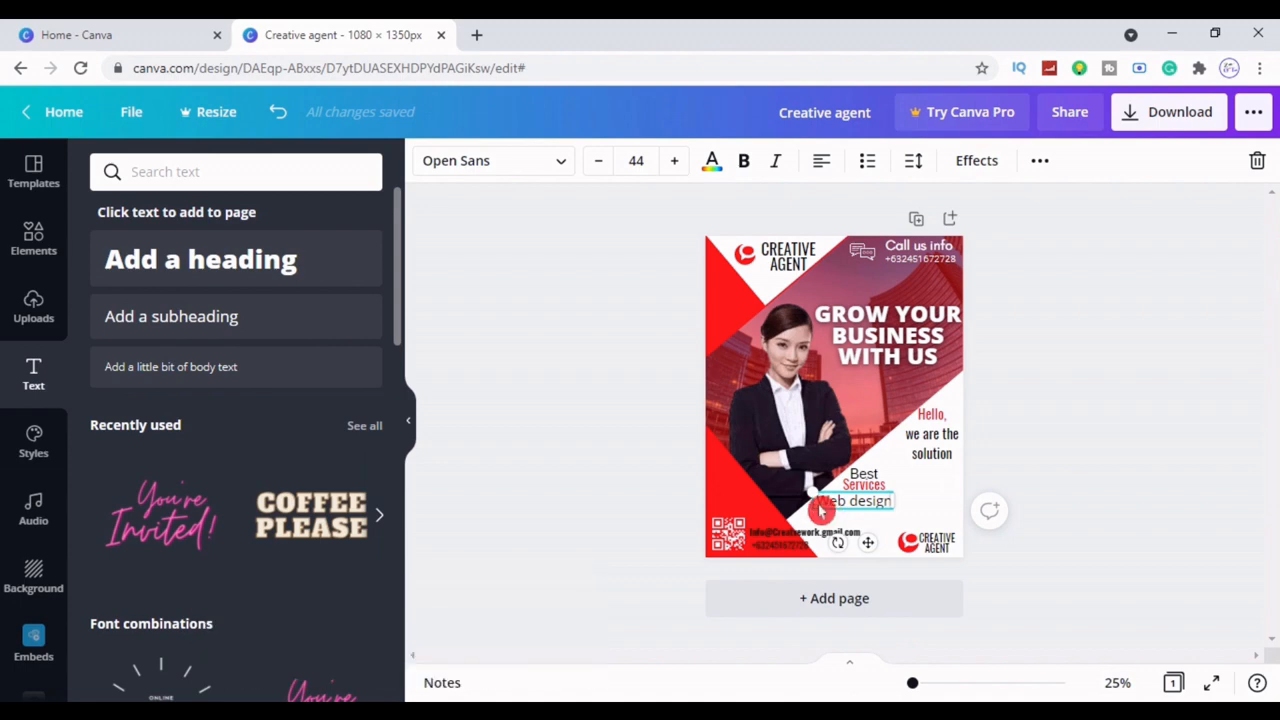
double_click(816, 502)
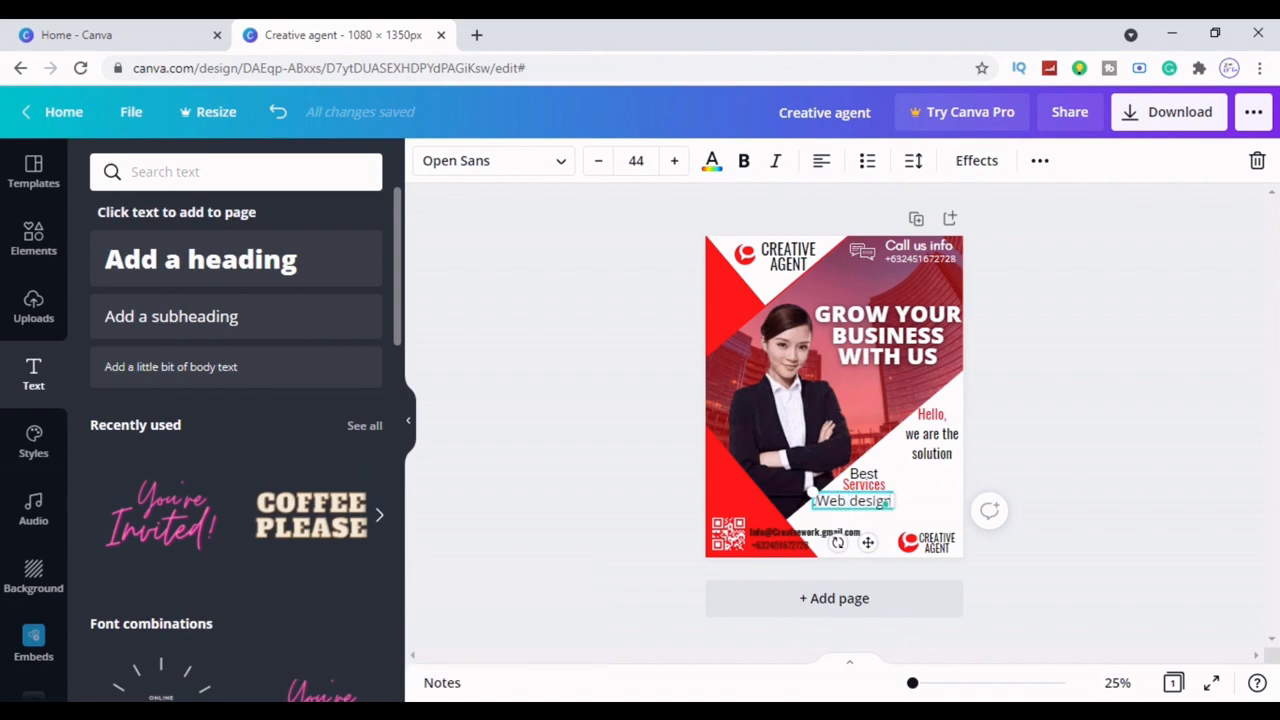
triple_click(888, 501)
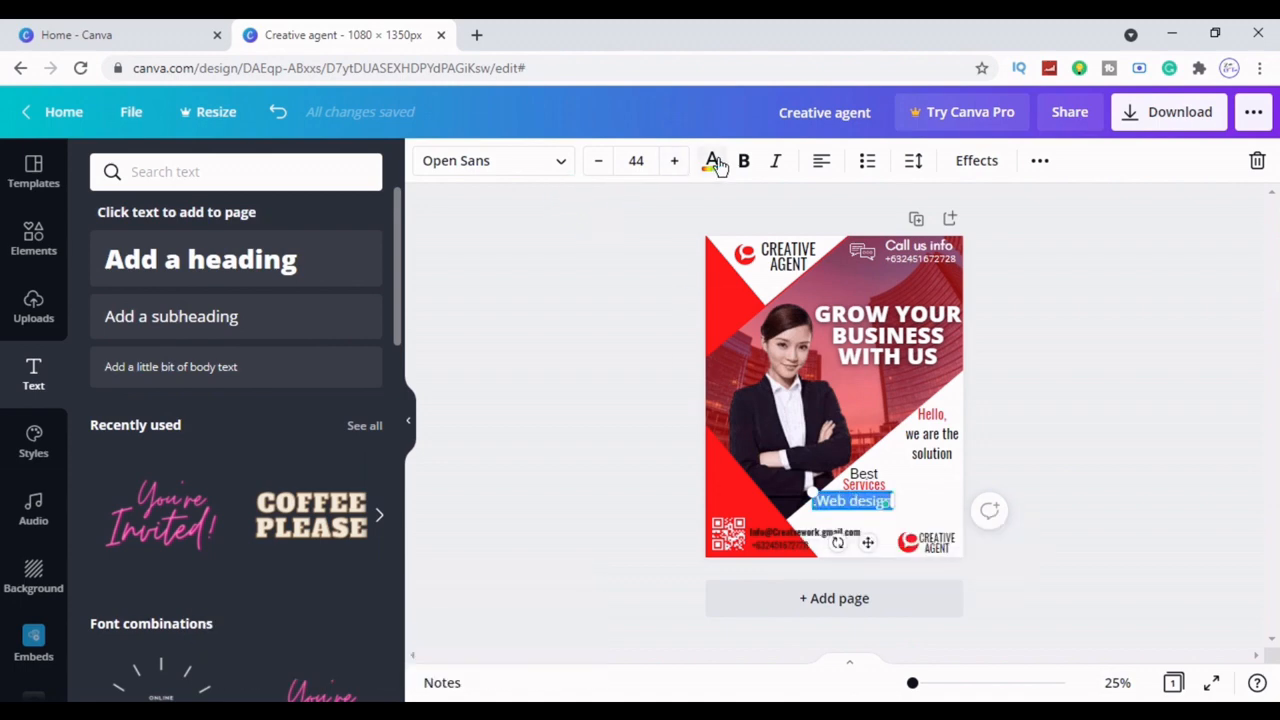
Make 'Web design' a bulleted list item with black text, after briefly trying red
left_click(716, 163)
left_click(209, 257)
left_click(480, 309)
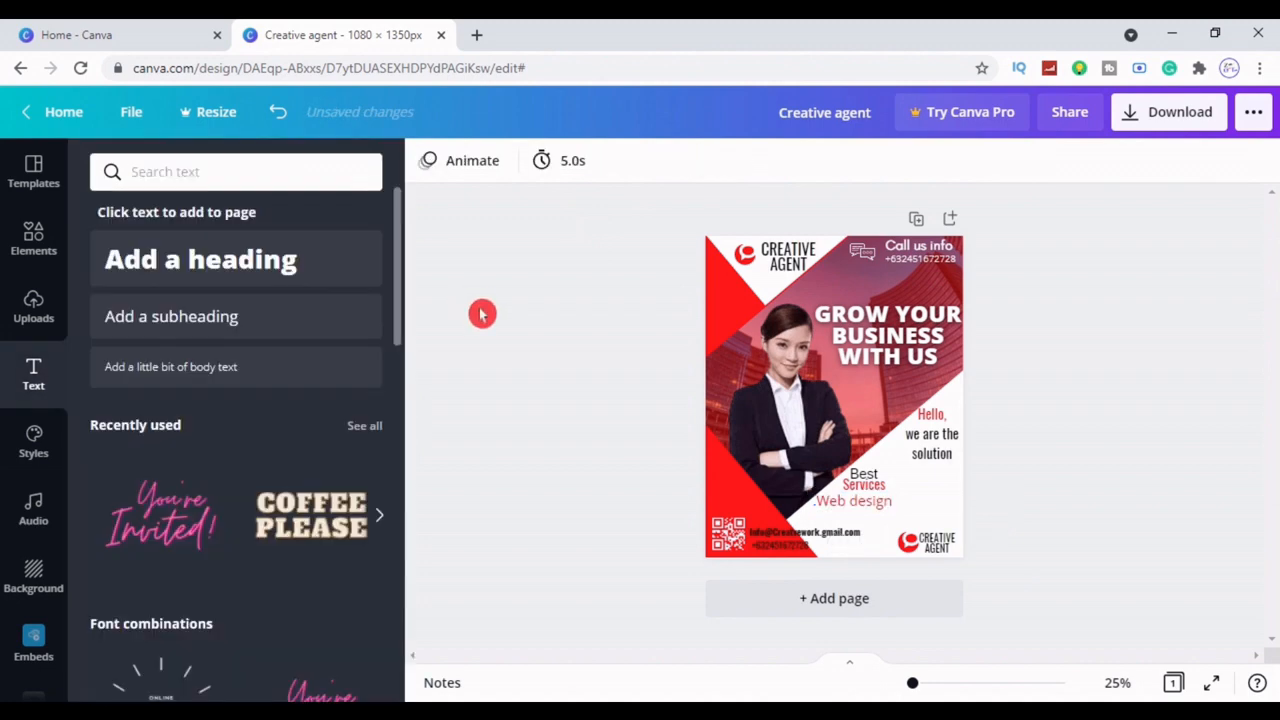
left_click(826, 514)
left_click_drag(892, 501, 813, 493)
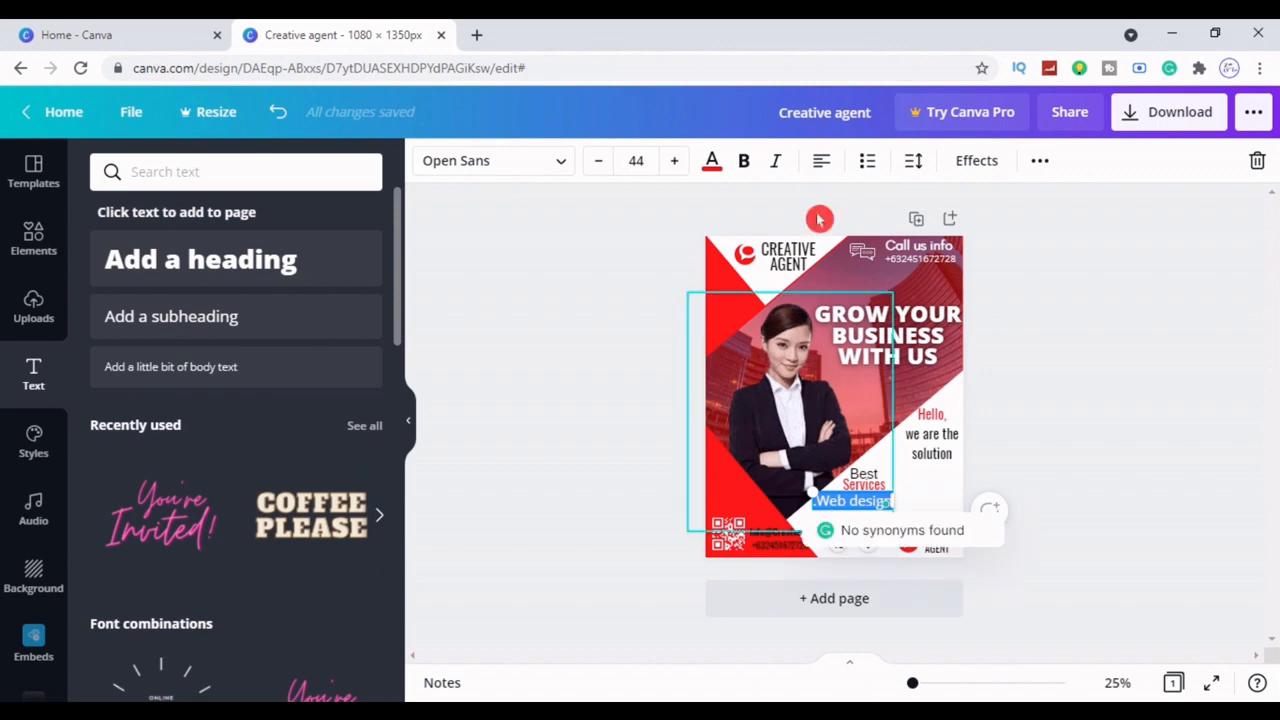
left_click(712, 163)
left_click(870, 165)
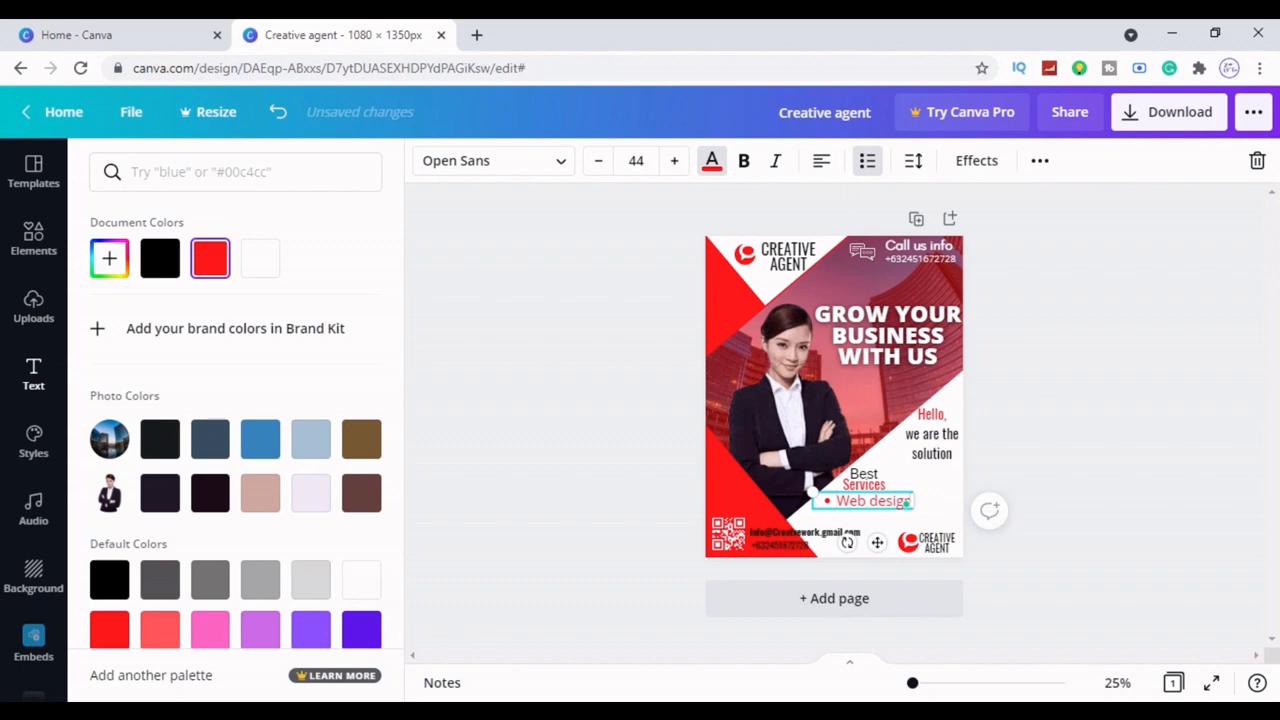
triple_click(852, 501)
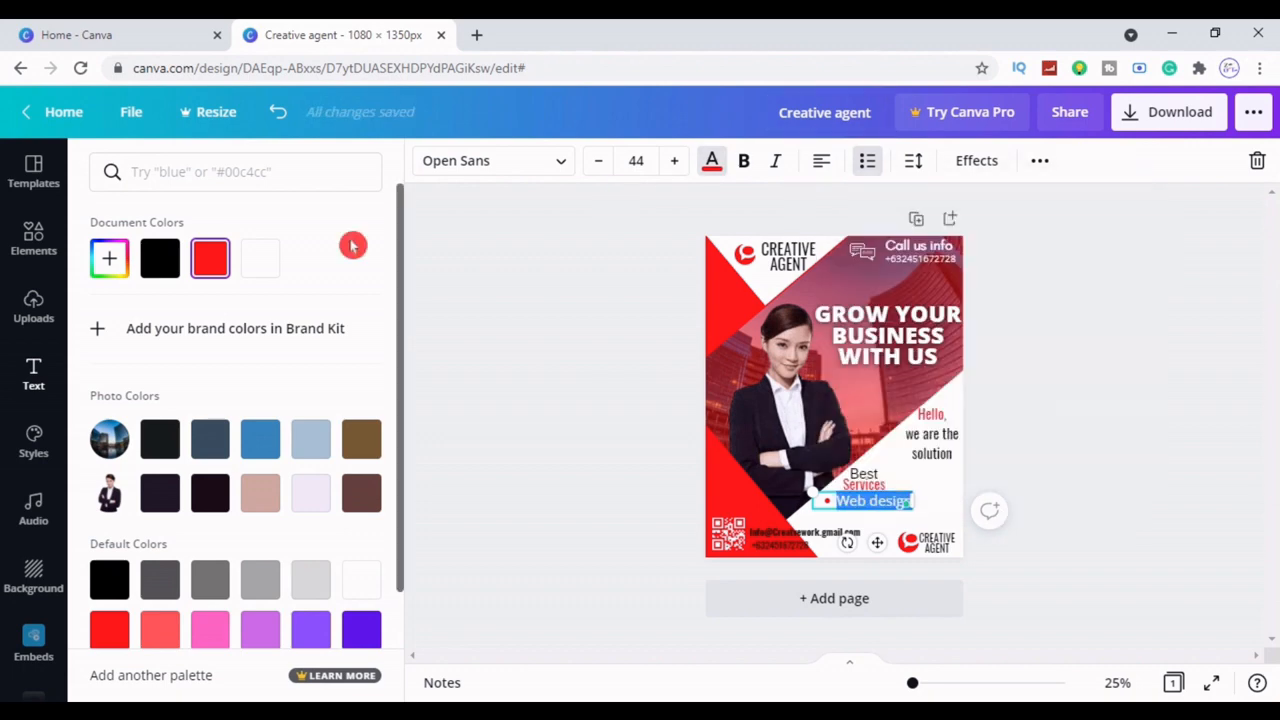
left_click(157, 262)
left_click(474, 369)
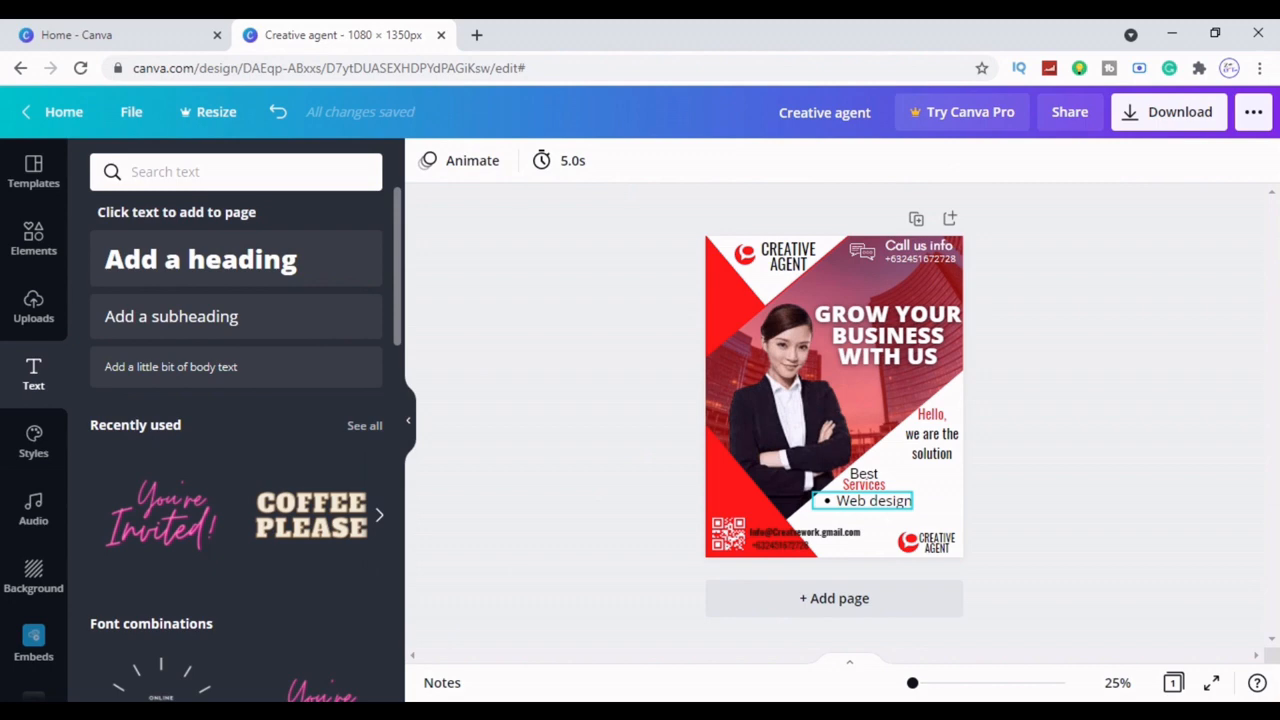
Duplicate the Web design line below itself and retype the copy as 'Graphic design'
left_click(868, 500)
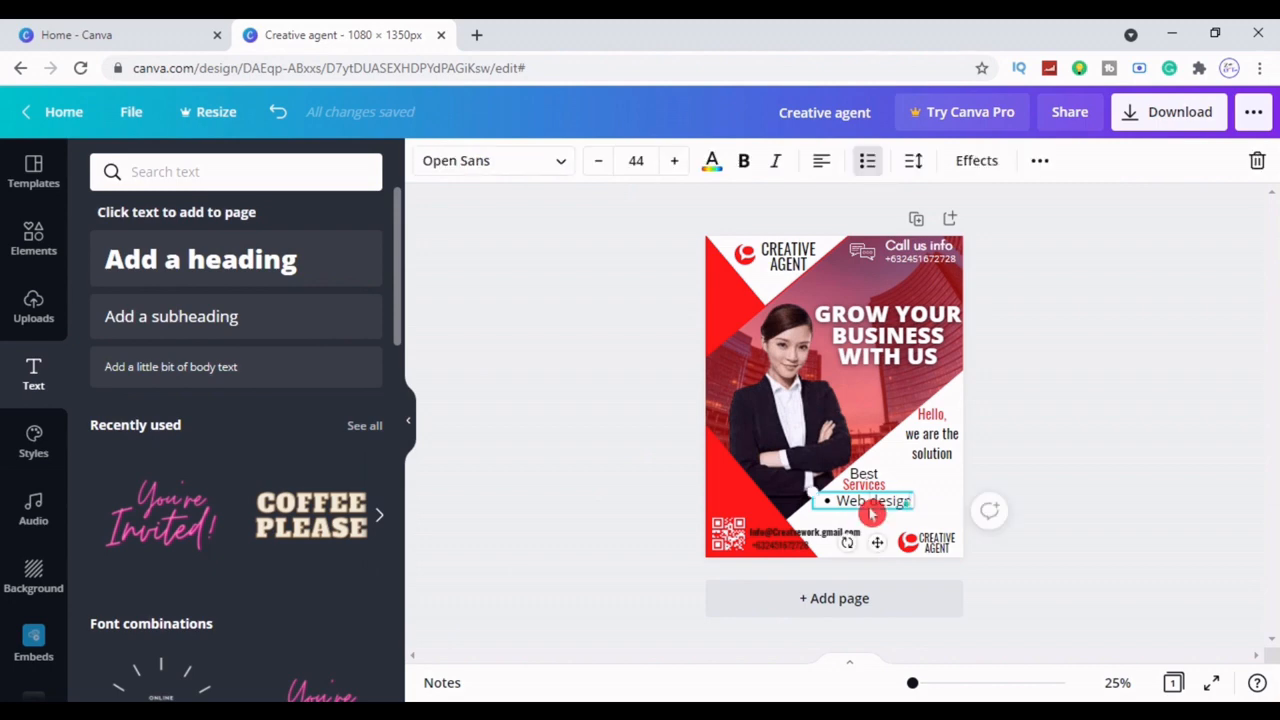
left_click(1040, 160)
left_click(1035, 206)
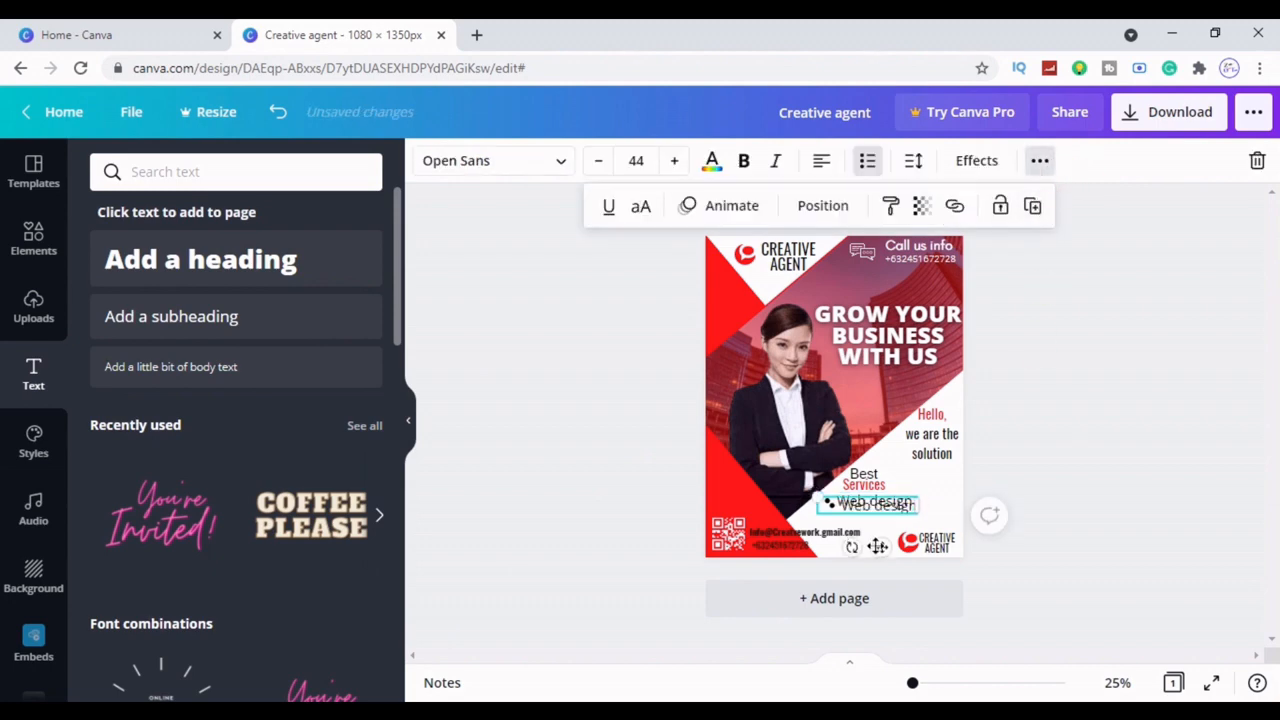
left_click_drag(866, 505, 860, 515)
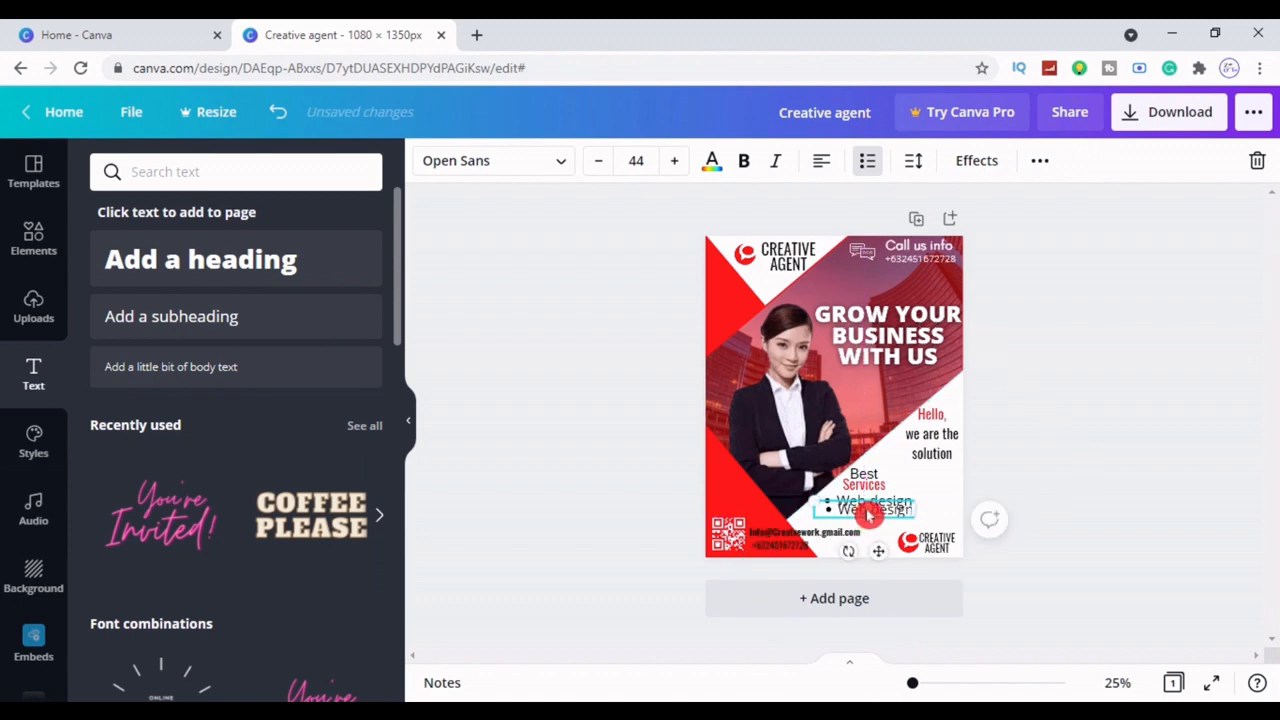
double_click(870, 512)
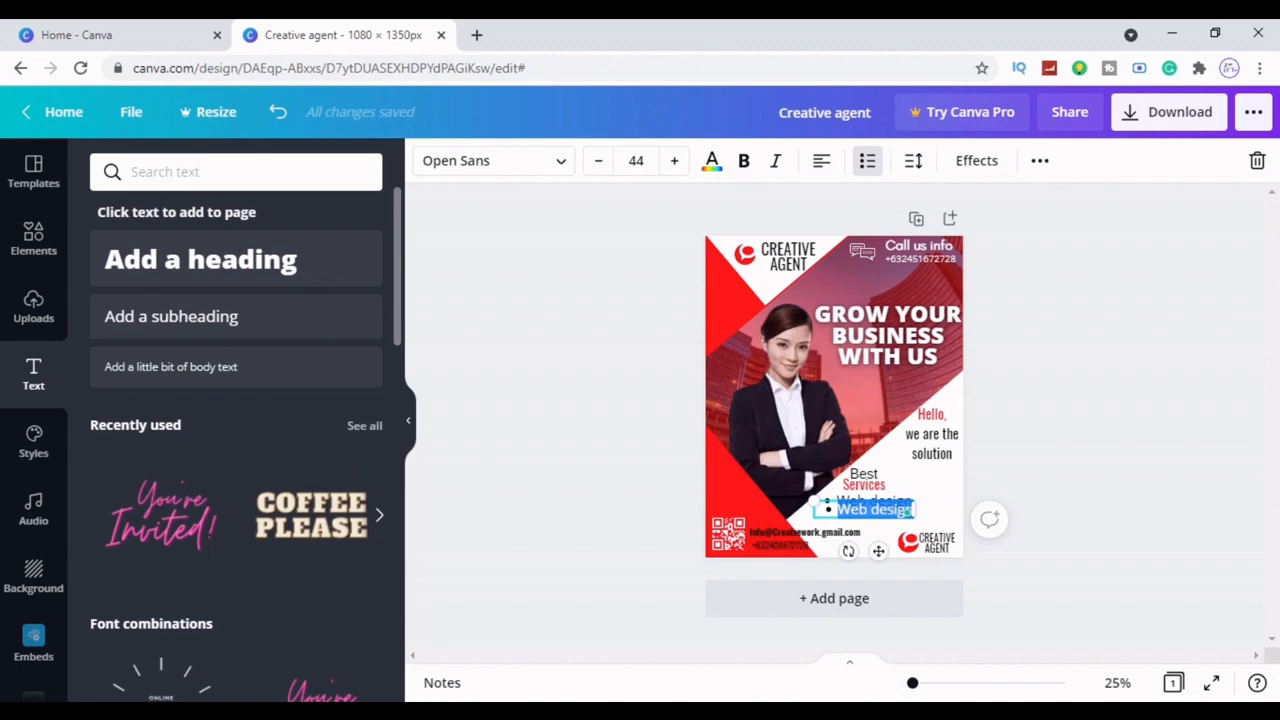
key("BackSpace")
type("Grap")
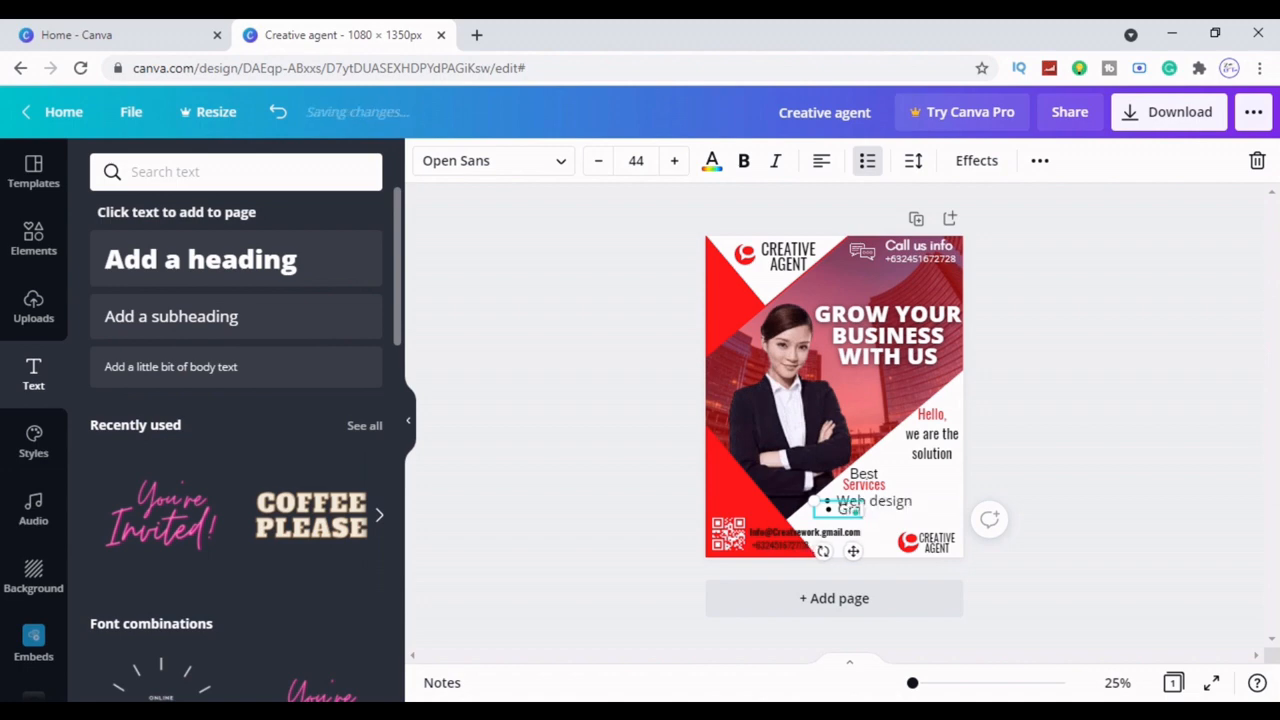
type("hic d")
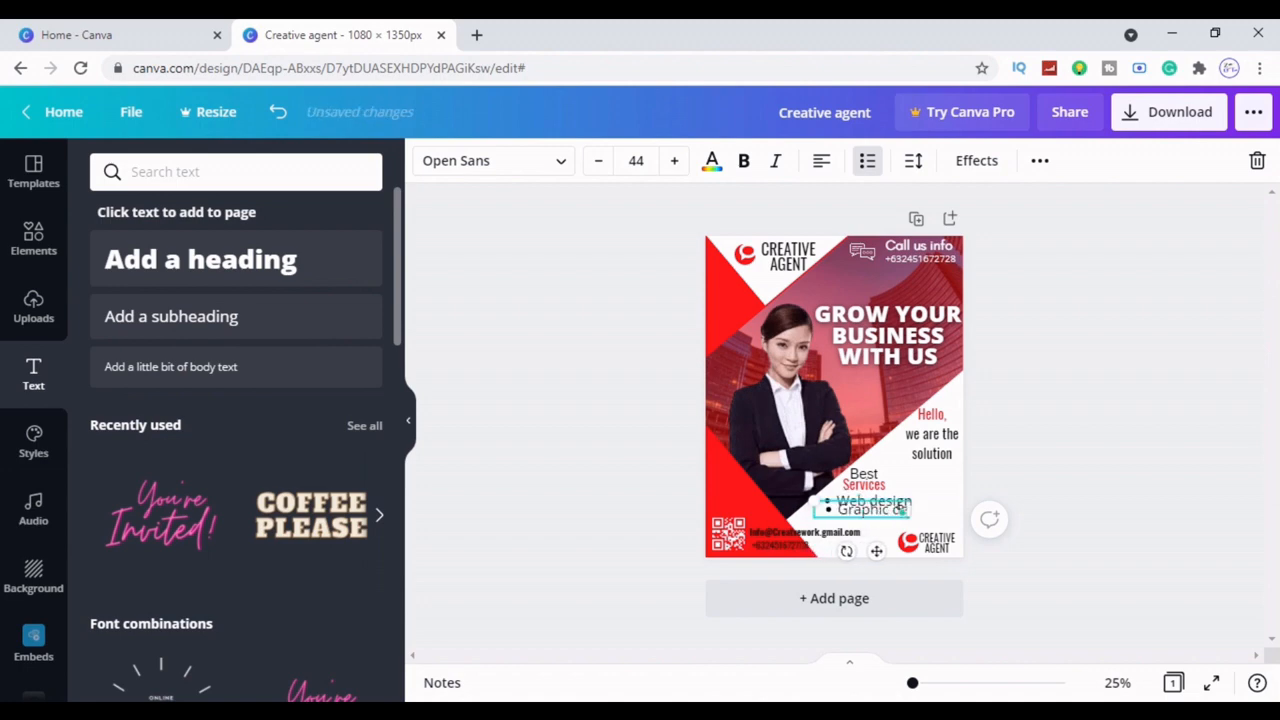
type("esign")
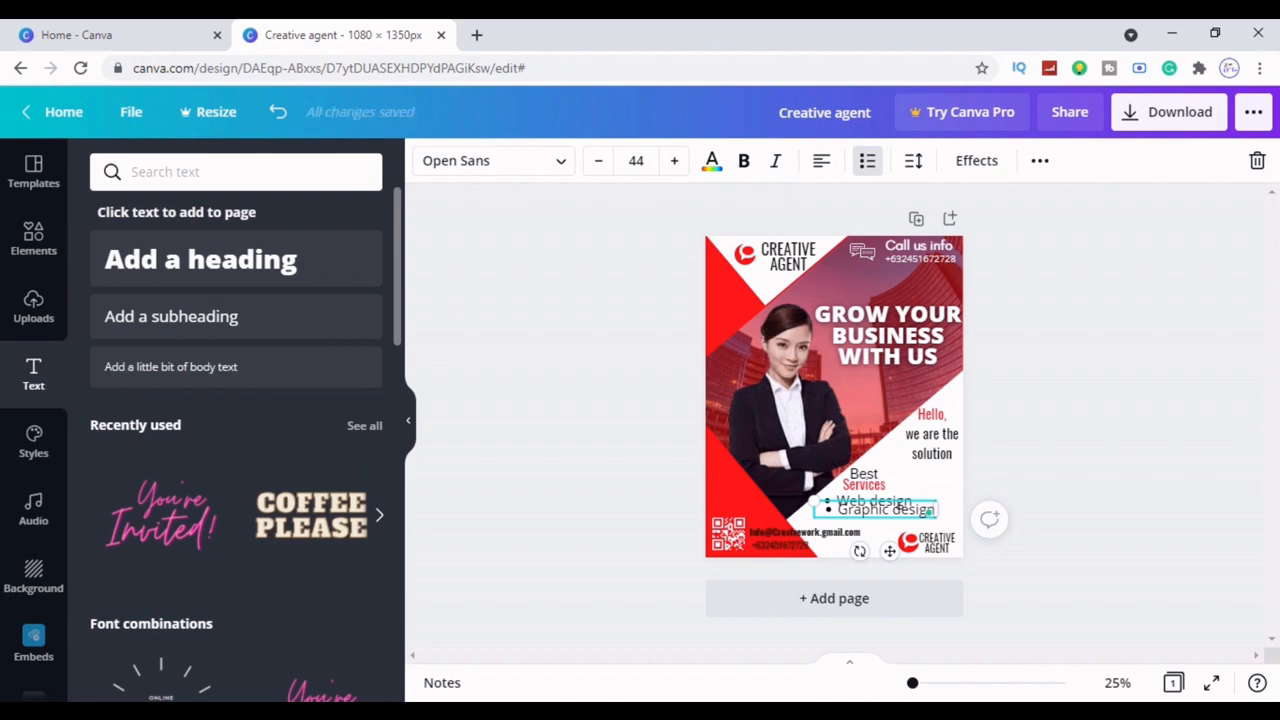
left_click(1132, 428)
Lock the large rotated background shape so the list text can be selected
left_click(889, 509)
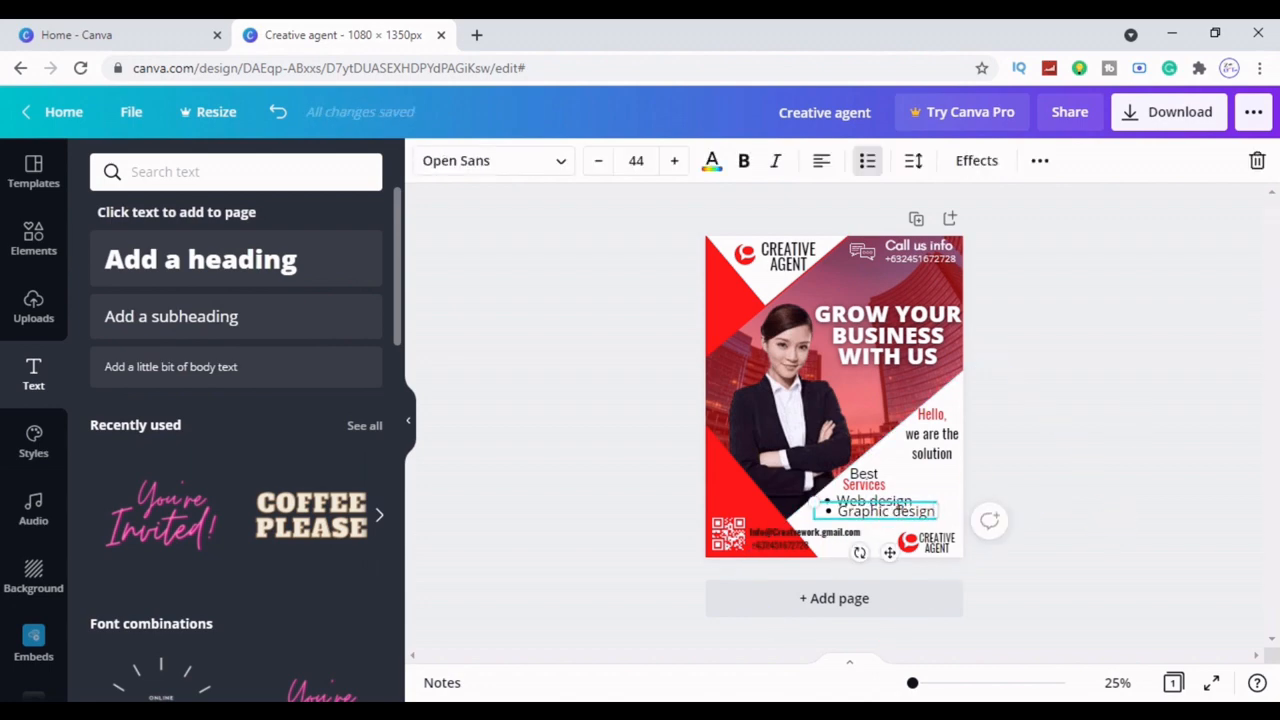
left_click(993, 472)
left_click(929, 514)
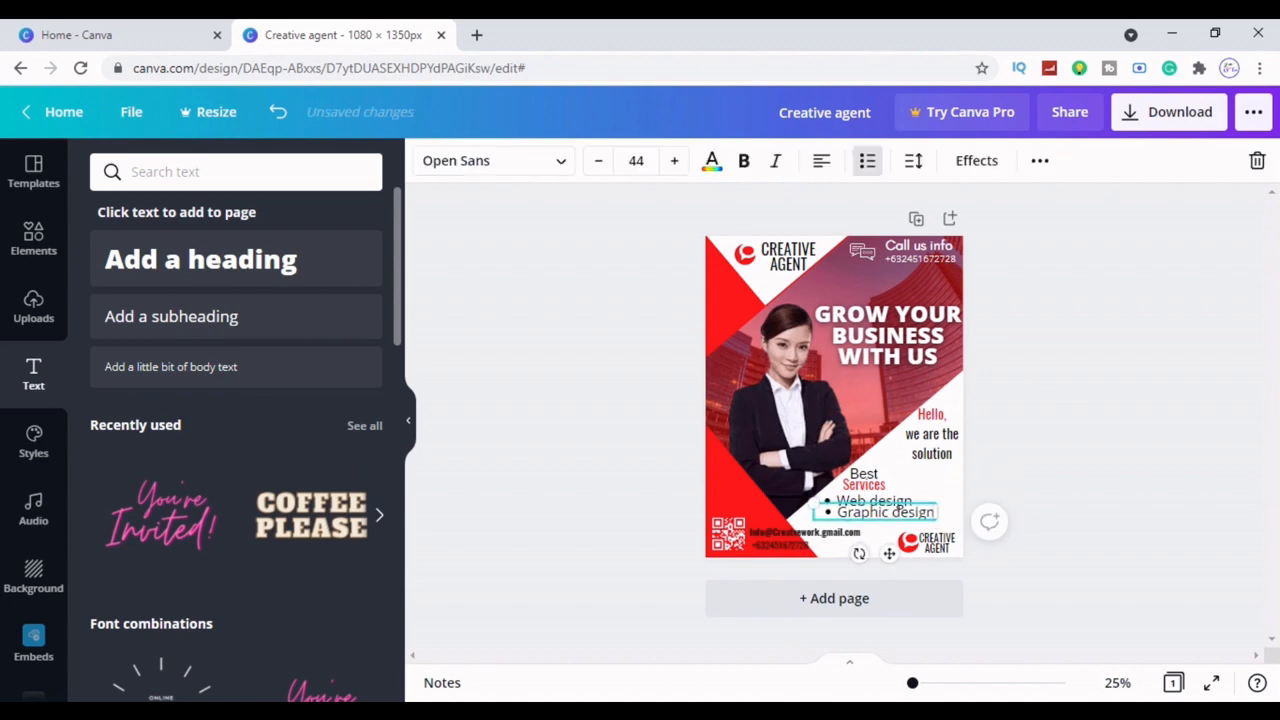
left_click(950, 515)
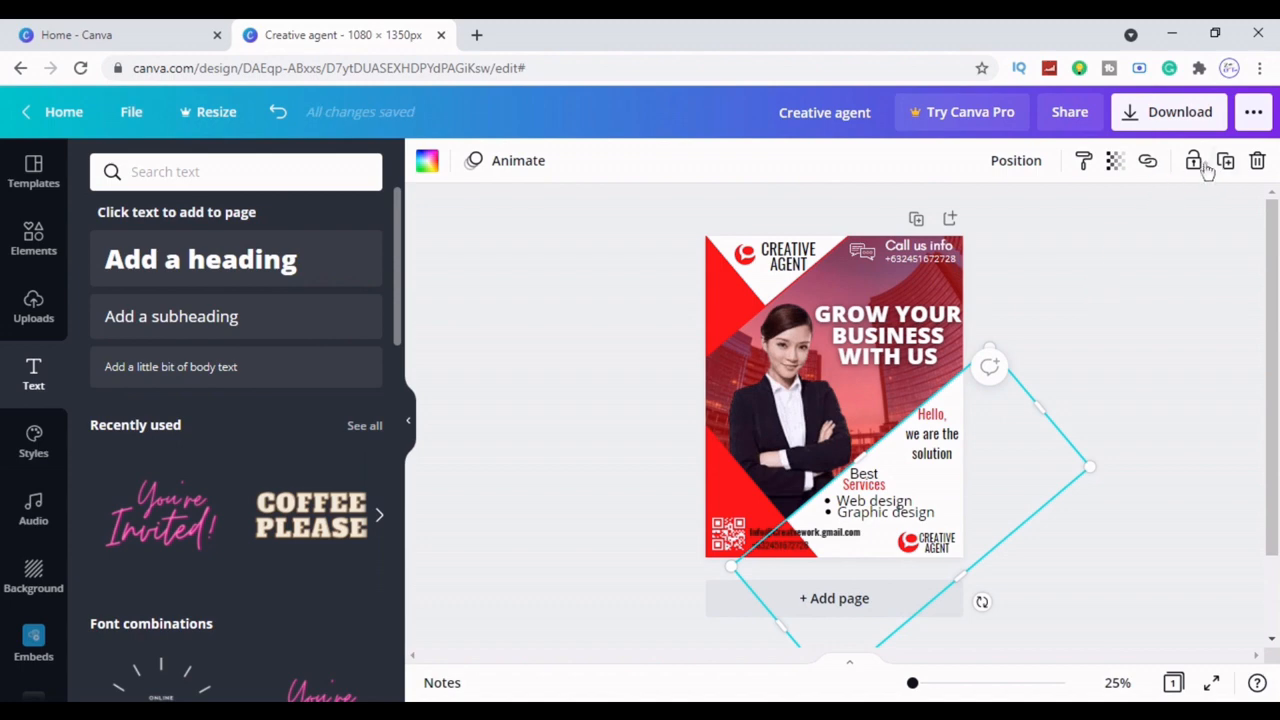
left_click(1196, 160)
left_click(1169, 311)
left_click(946, 511)
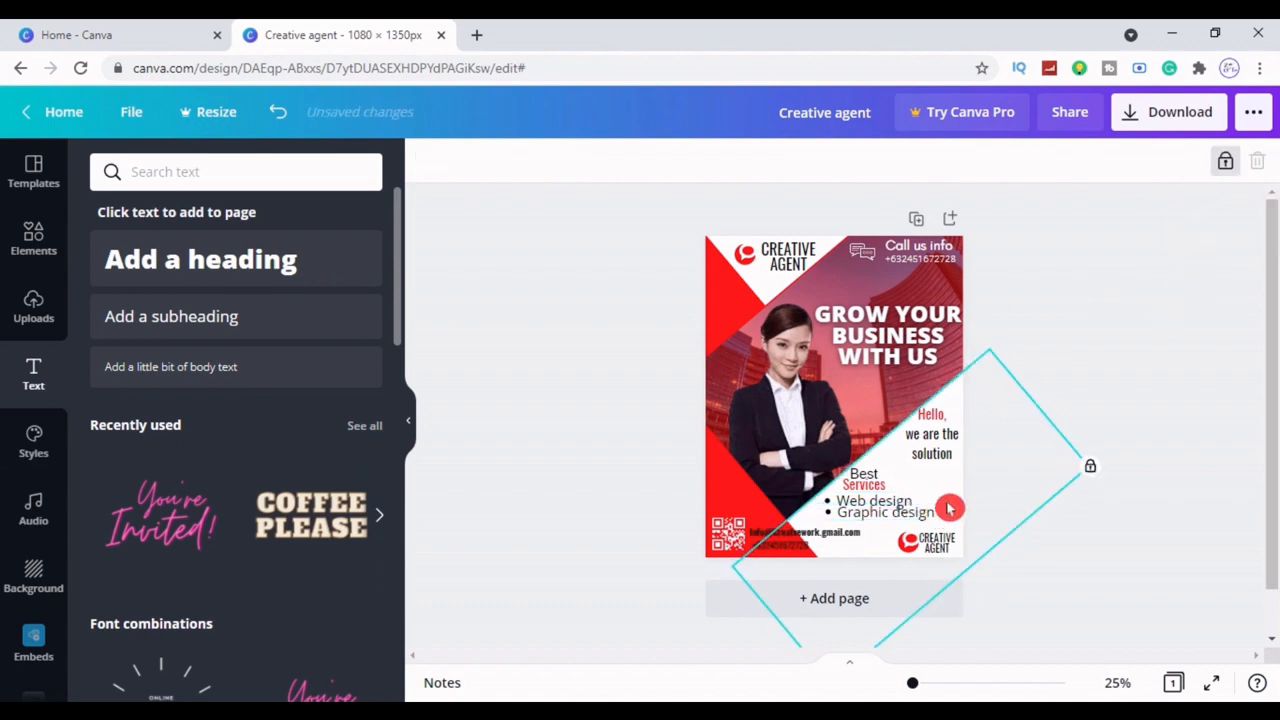
Shrink the Graphic design text and reduce the Web design text size to 43
left_click(922, 513)
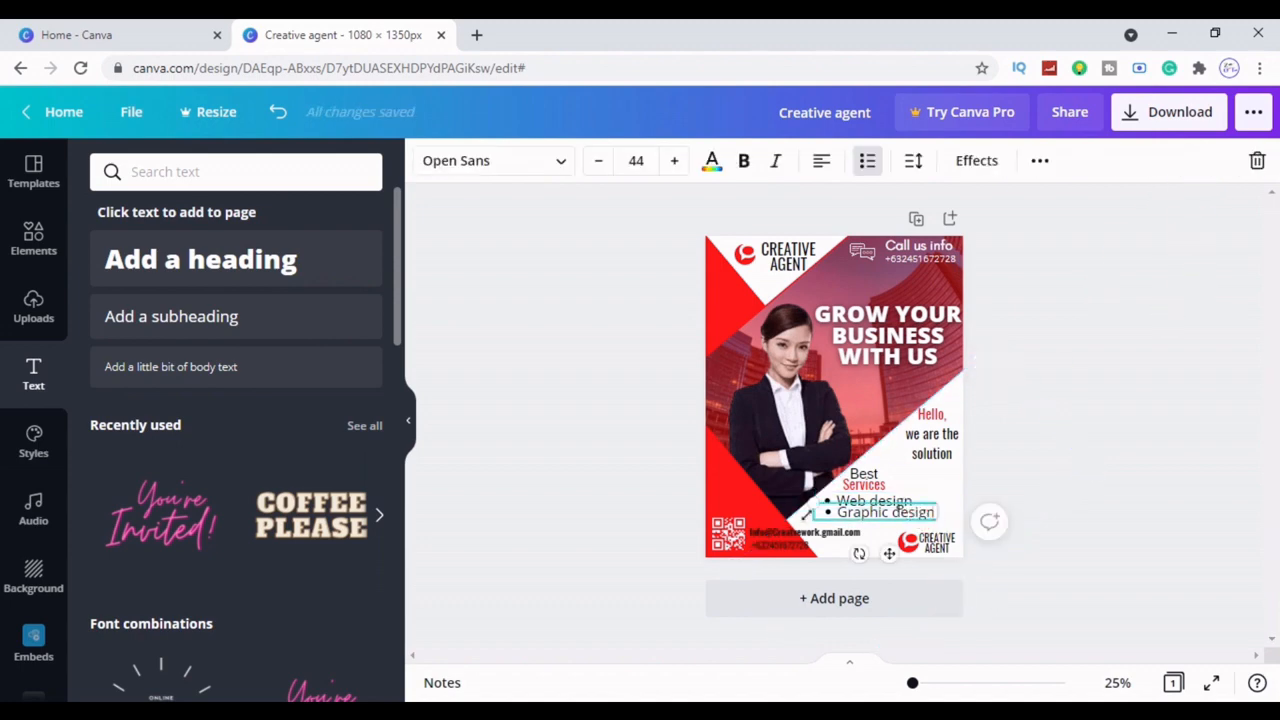
left_click(598, 161)
left_click(598, 161)
left_click(598, 161)
left_click(598, 161)
left_click(598, 161)
left_click(1103, 371)
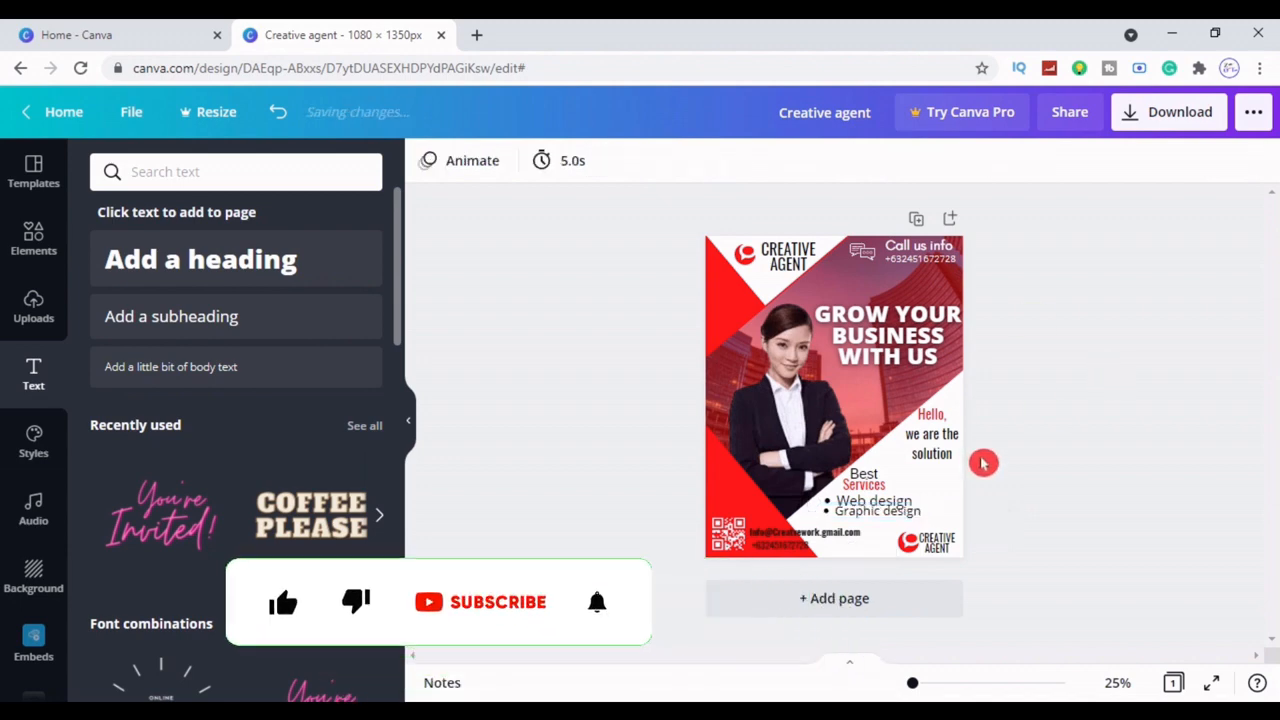
left_click(908, 505)
left_click(598, 161)
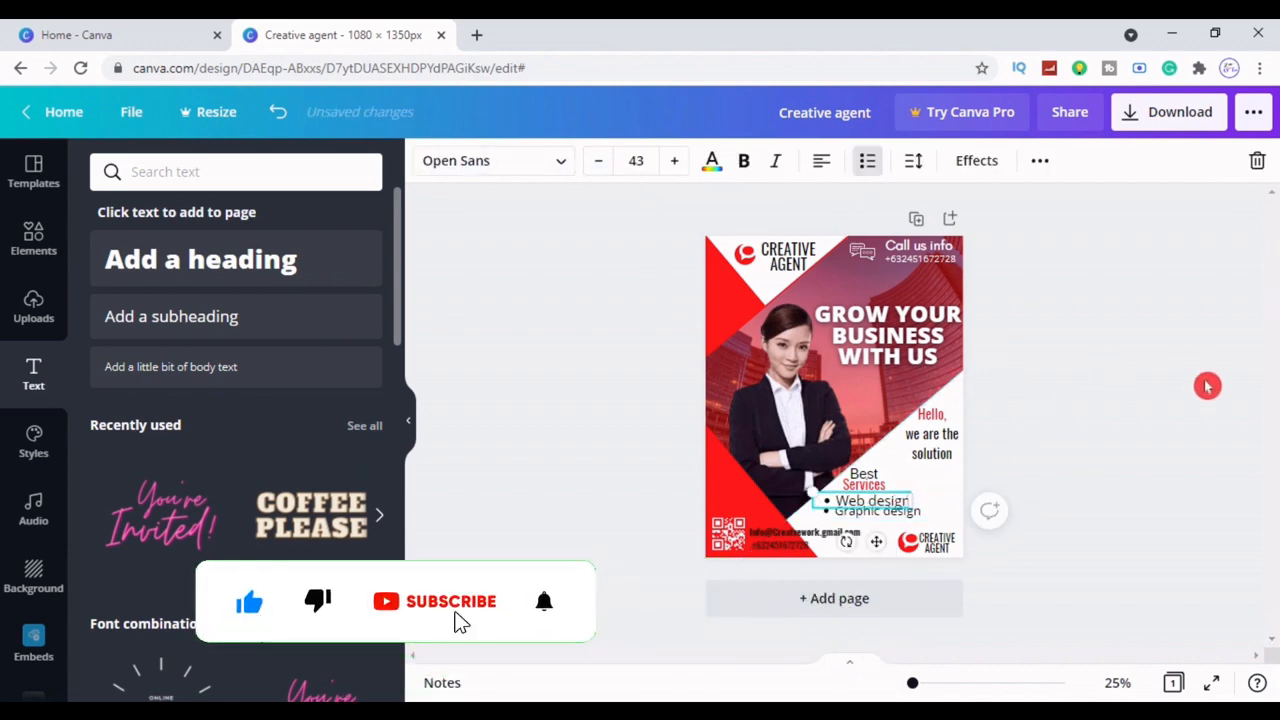
left_click(971, 497)
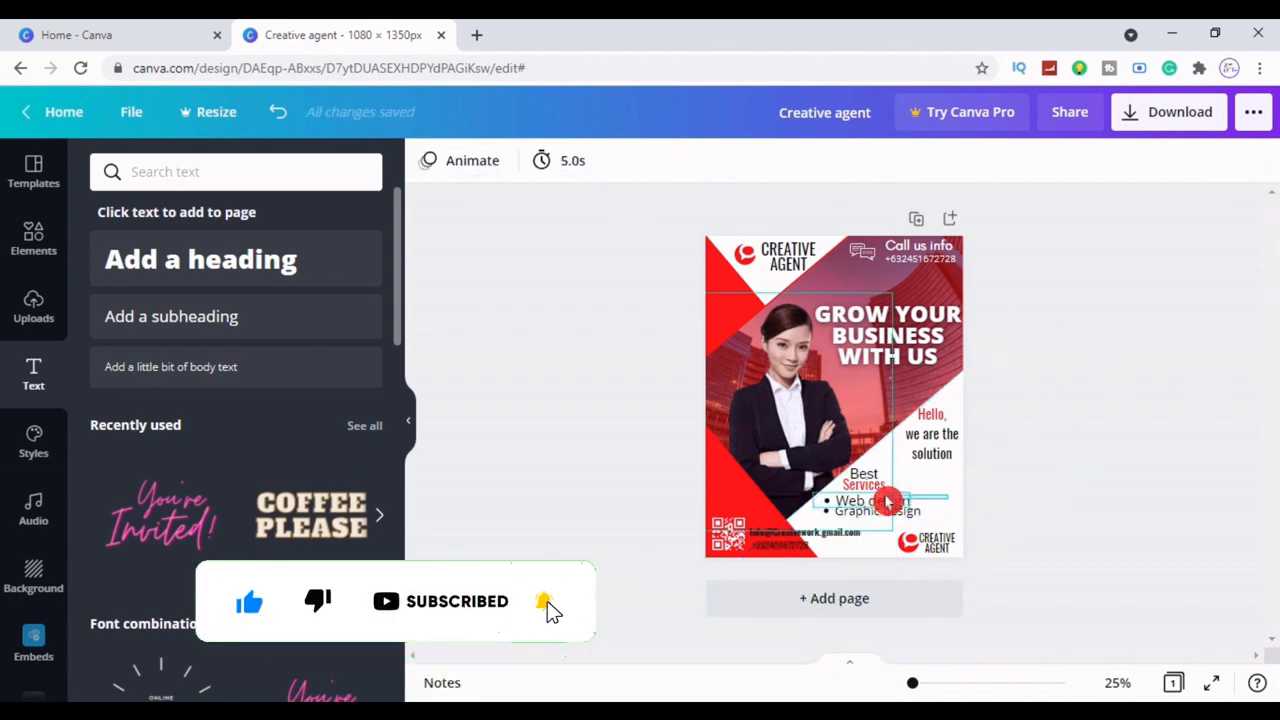
Resize the services list box and drop it in its new spot
left_click(915, 502)
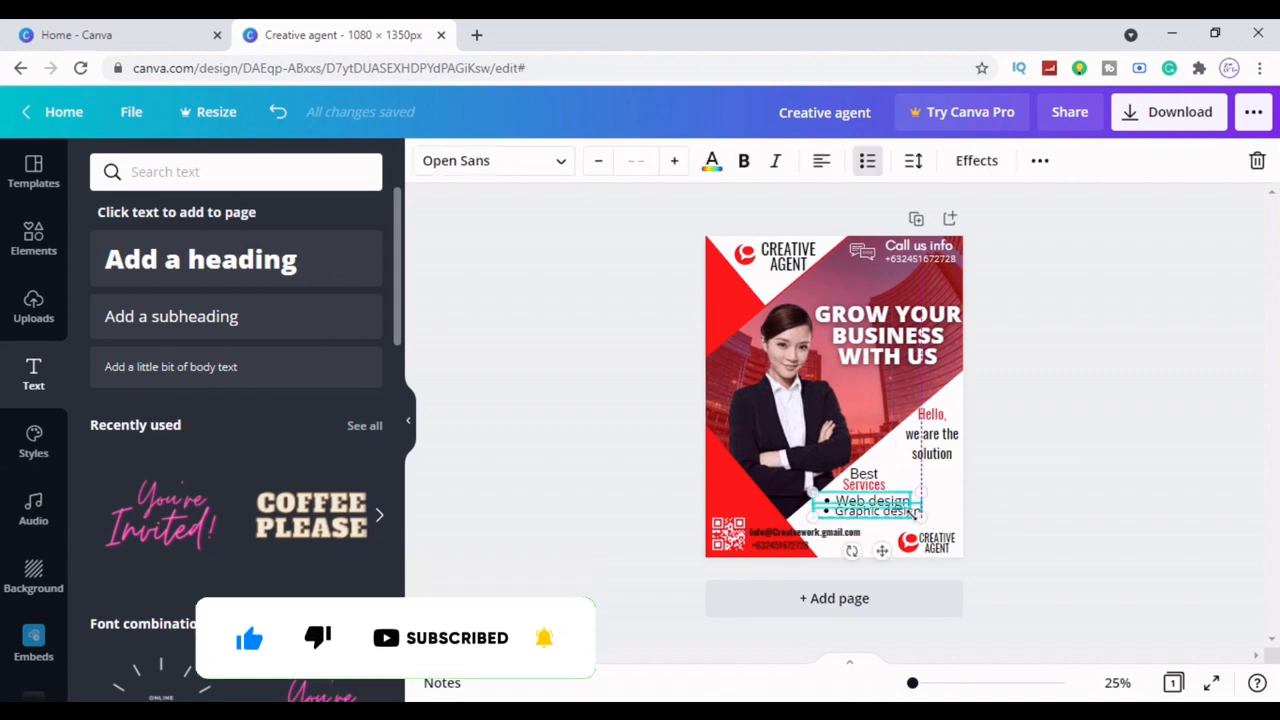
left_click_drag(919, 517, 871, 553)
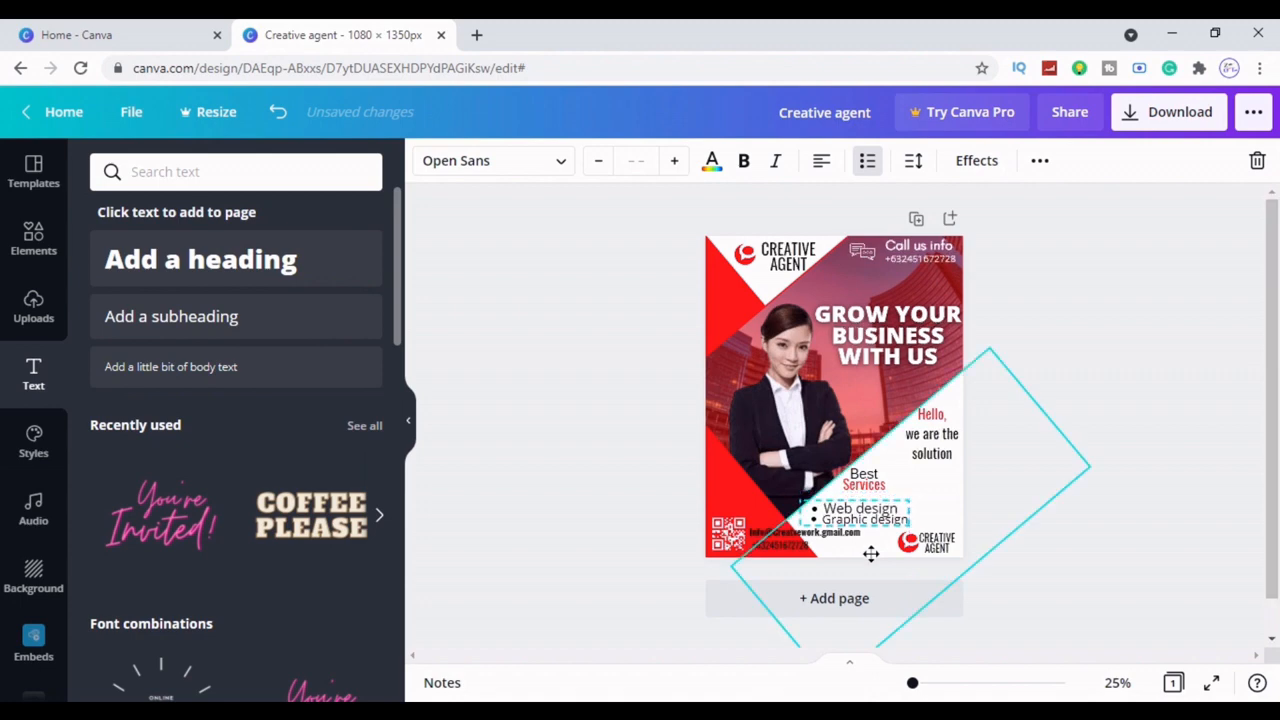
left_click(1230, 486)
left_click(903, 492)
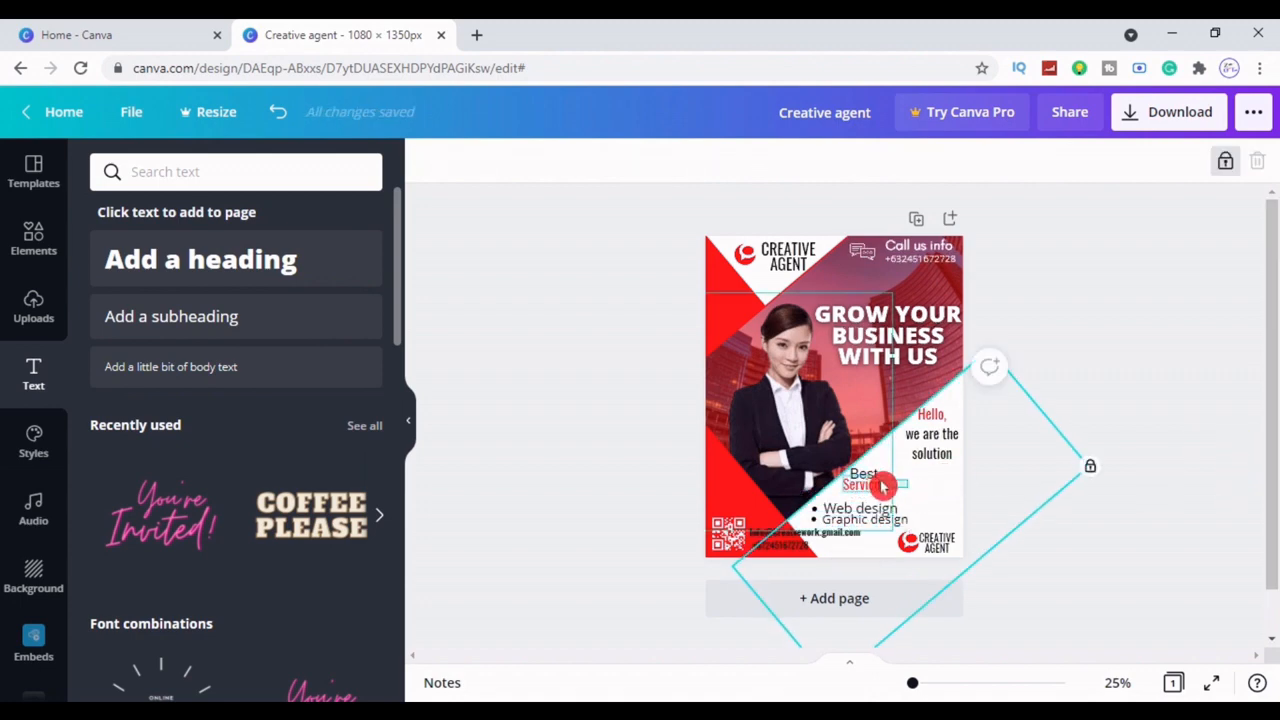
left_click(895, 490)
Lock the woman's photo and toggle the lock on the red background shape
left_click(858, 383)
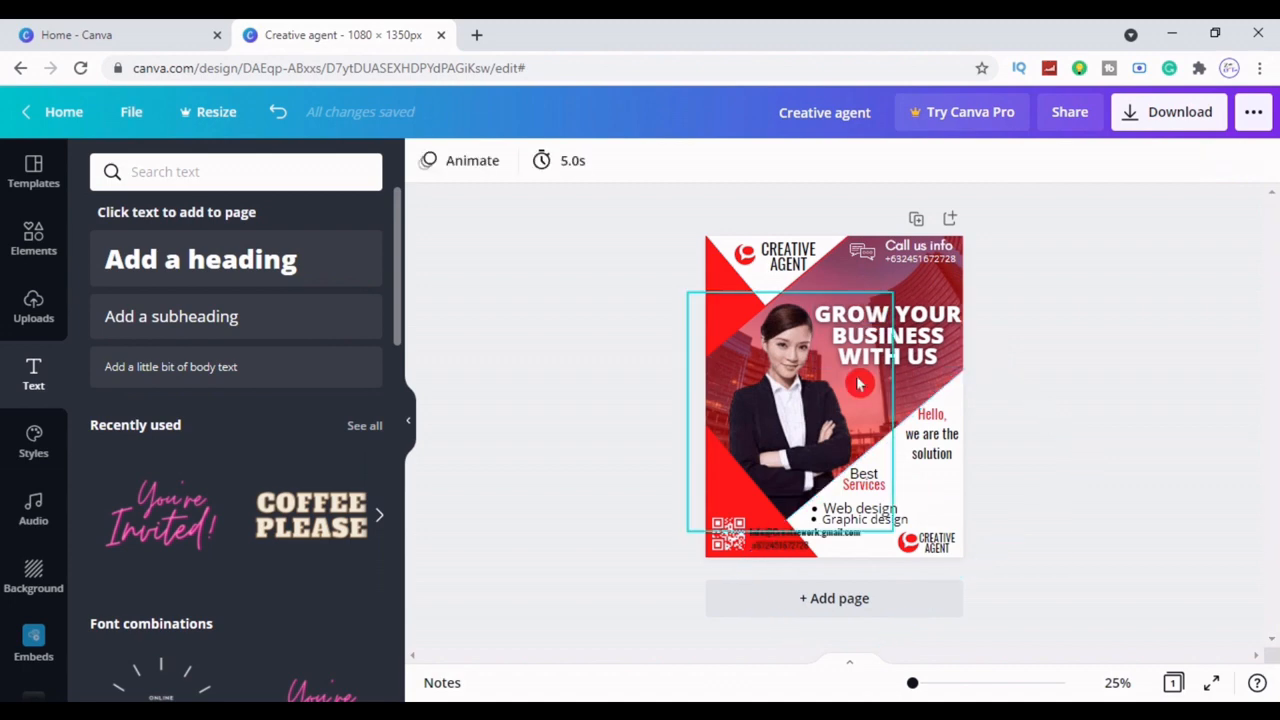
left_click(1193, 160)
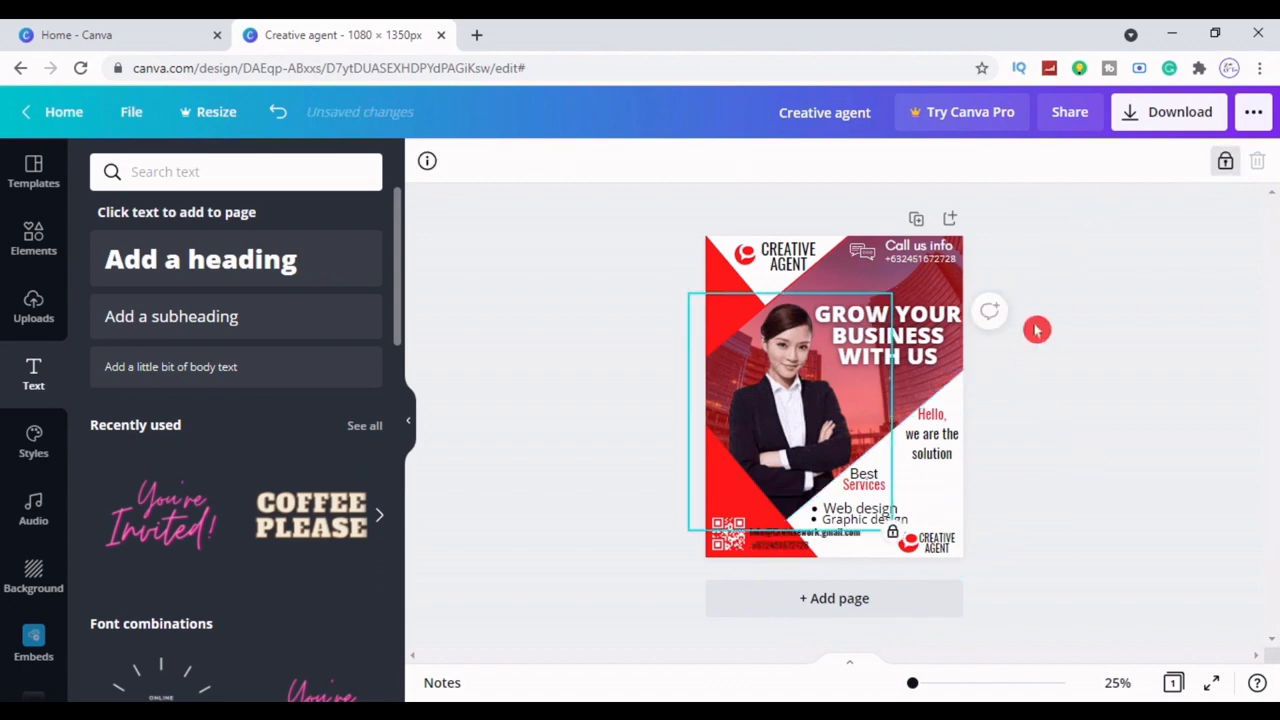
left_click(928, 293)
left_click(928, 293)
left_click(1186, 160)
left_click(1157, 314)
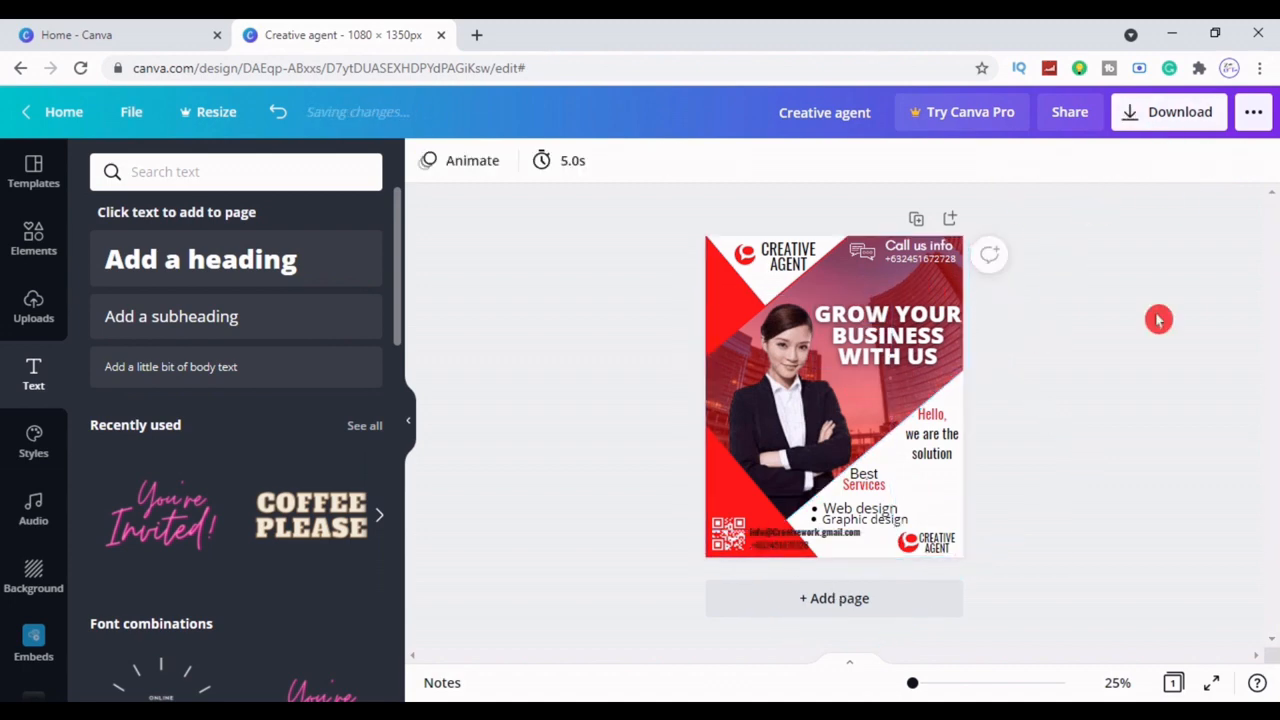
Move the Best Services heading slightly left and up, just above the list
left_click(876, 486)
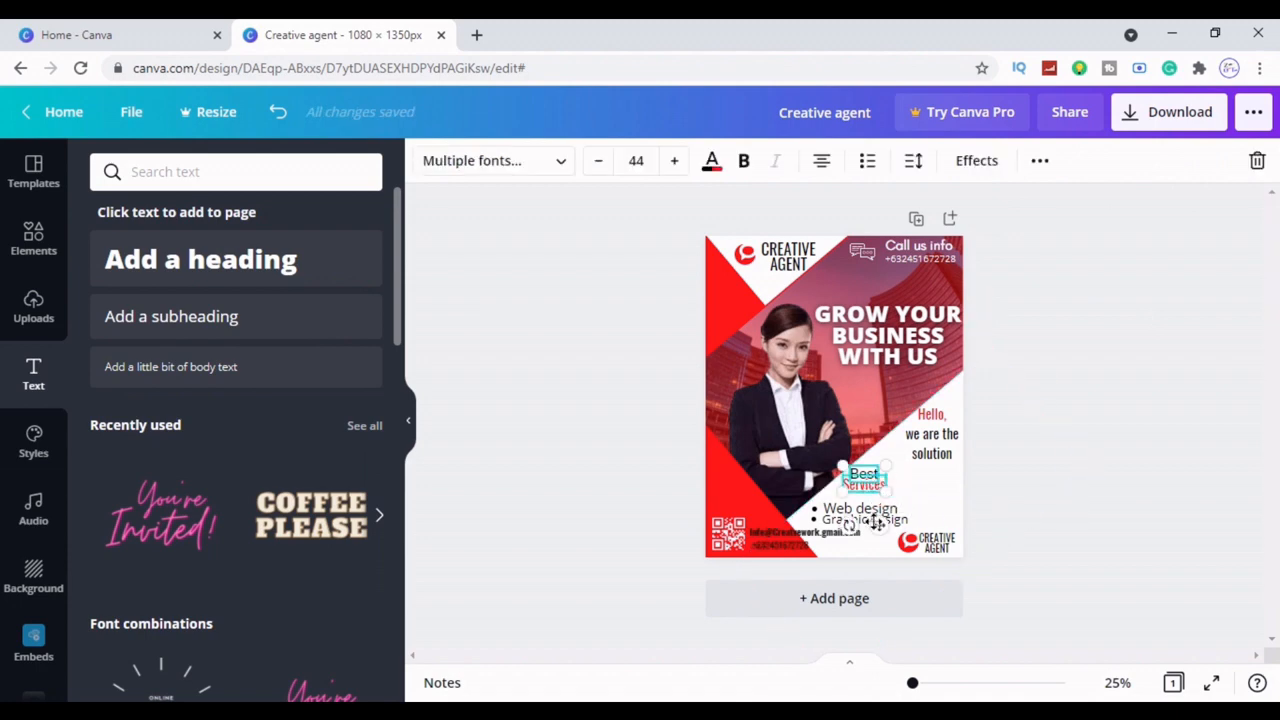
left_click_drag(876, 522, 860, 532)
left_click(1113, 503)
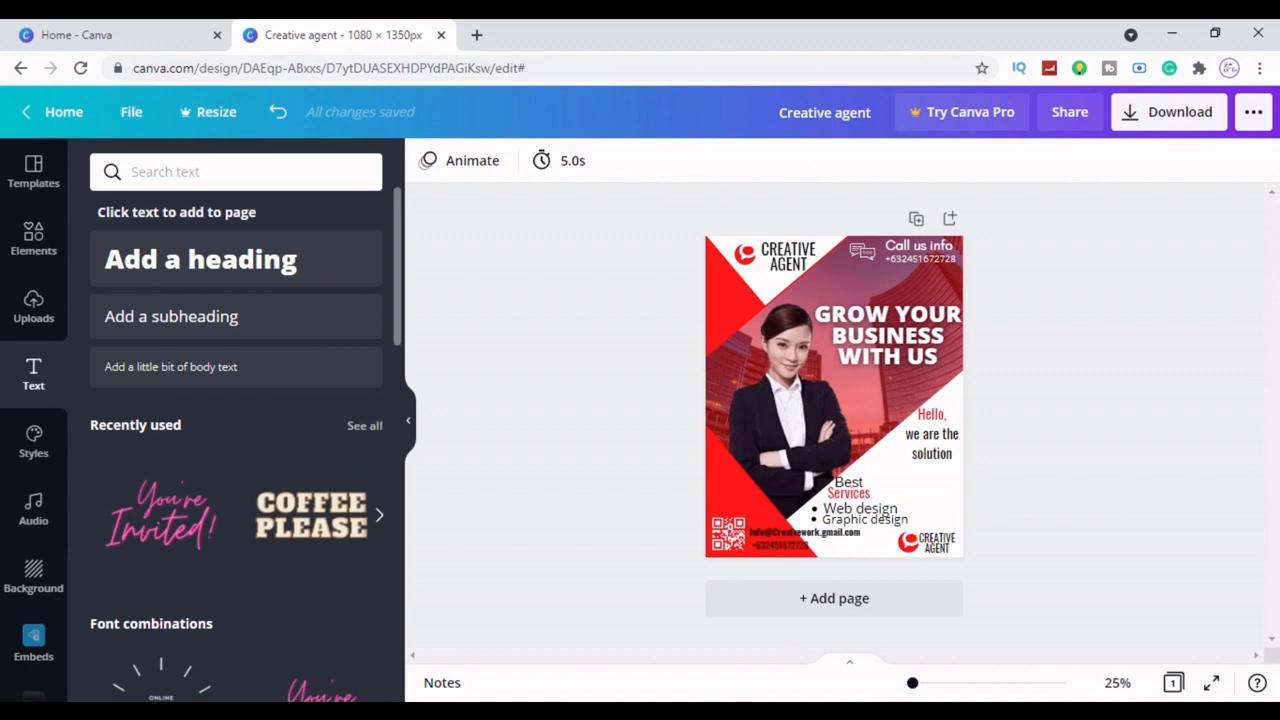
left_click(858, 492)
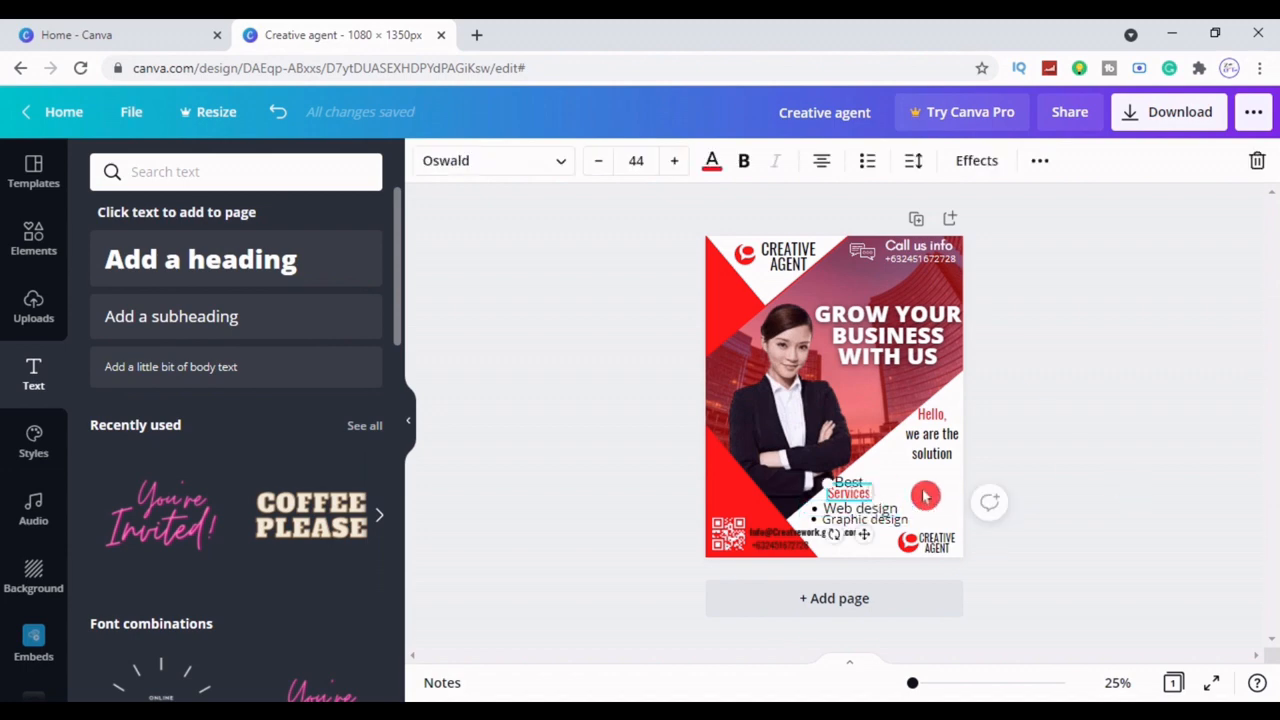
left_click(1091, 502)
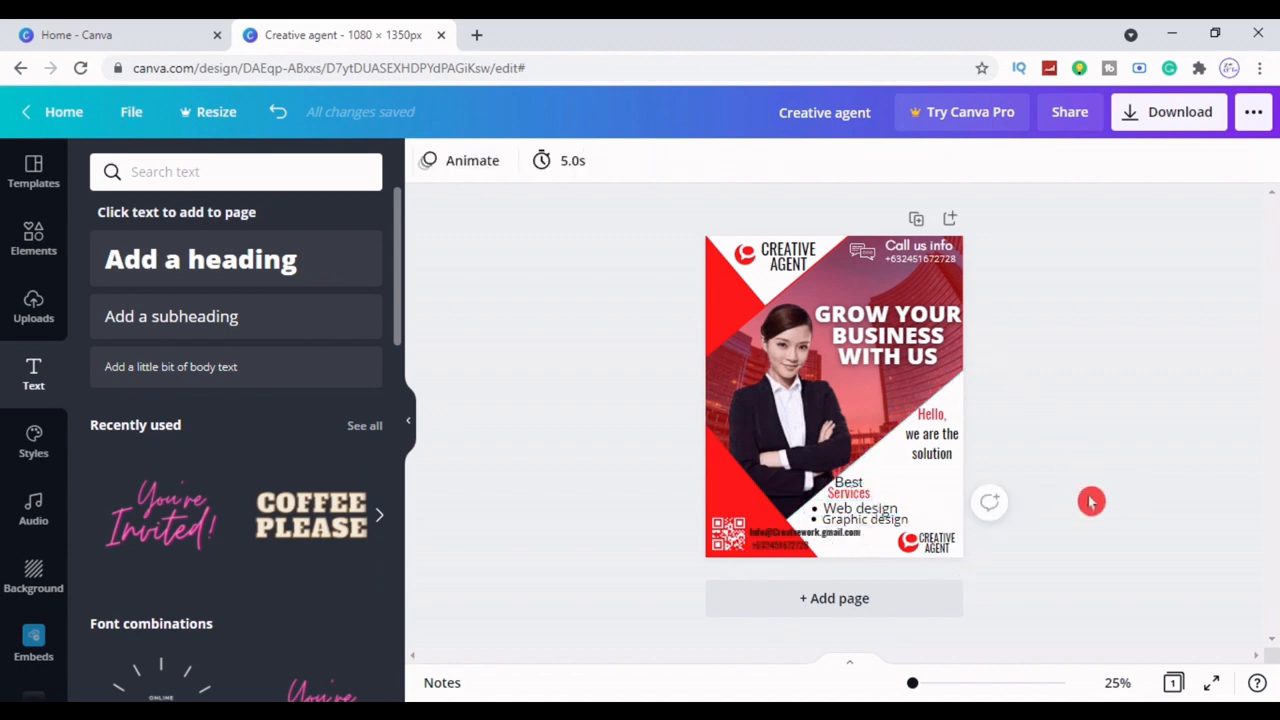
Add the You're Invited script text, shrink it, and place it at the lower right
left_click(145, 540)
left_click_drag(940, 470, 815, 345)
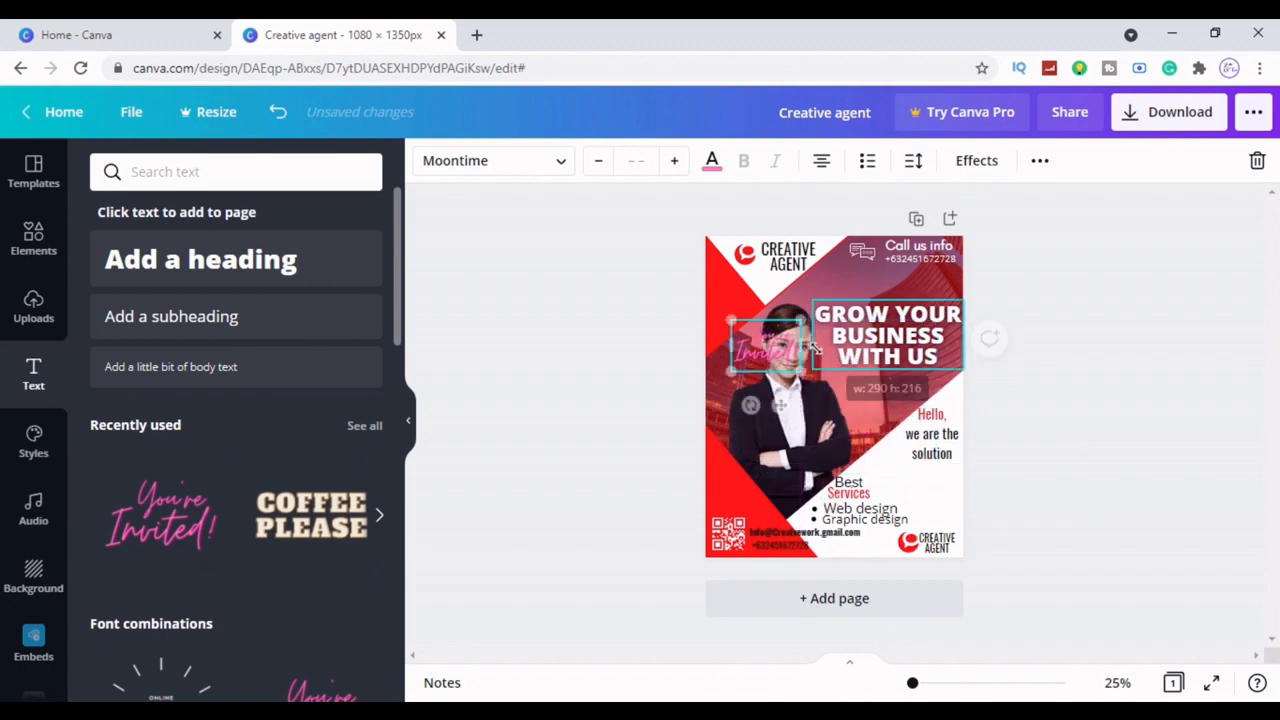
left_click_drag(778, 405, 951, 560)
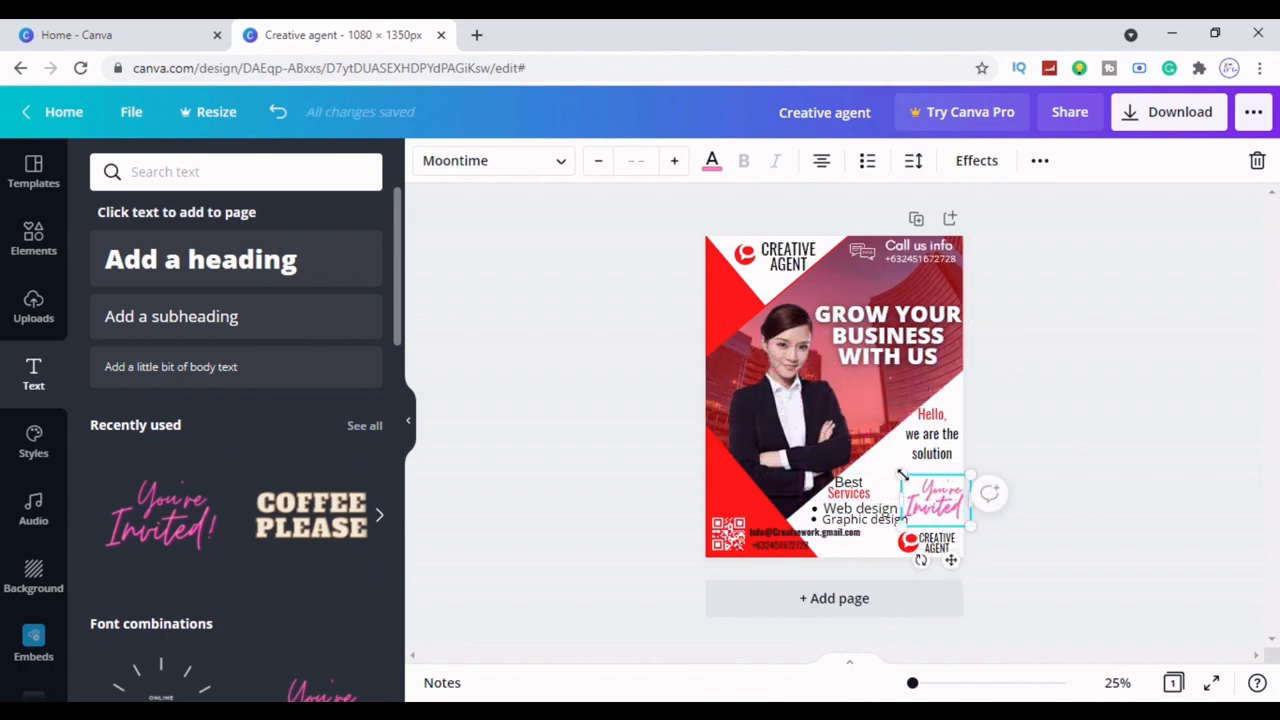
left_click_drag(902, 474, 912, 484)
left_click(1074, 546)
left_click(945, 509)
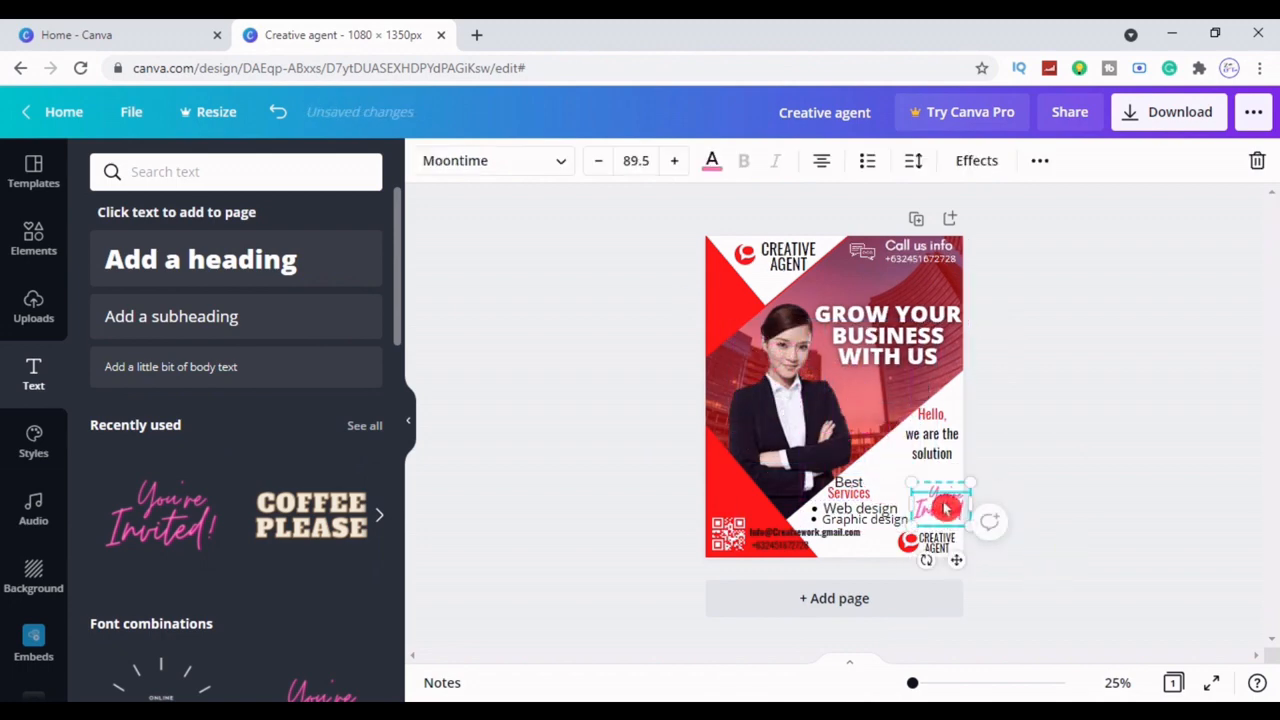
left_click(1049, 543)
Make the services list font one step smaller, then check the email and phone text
left_click(908, 526)
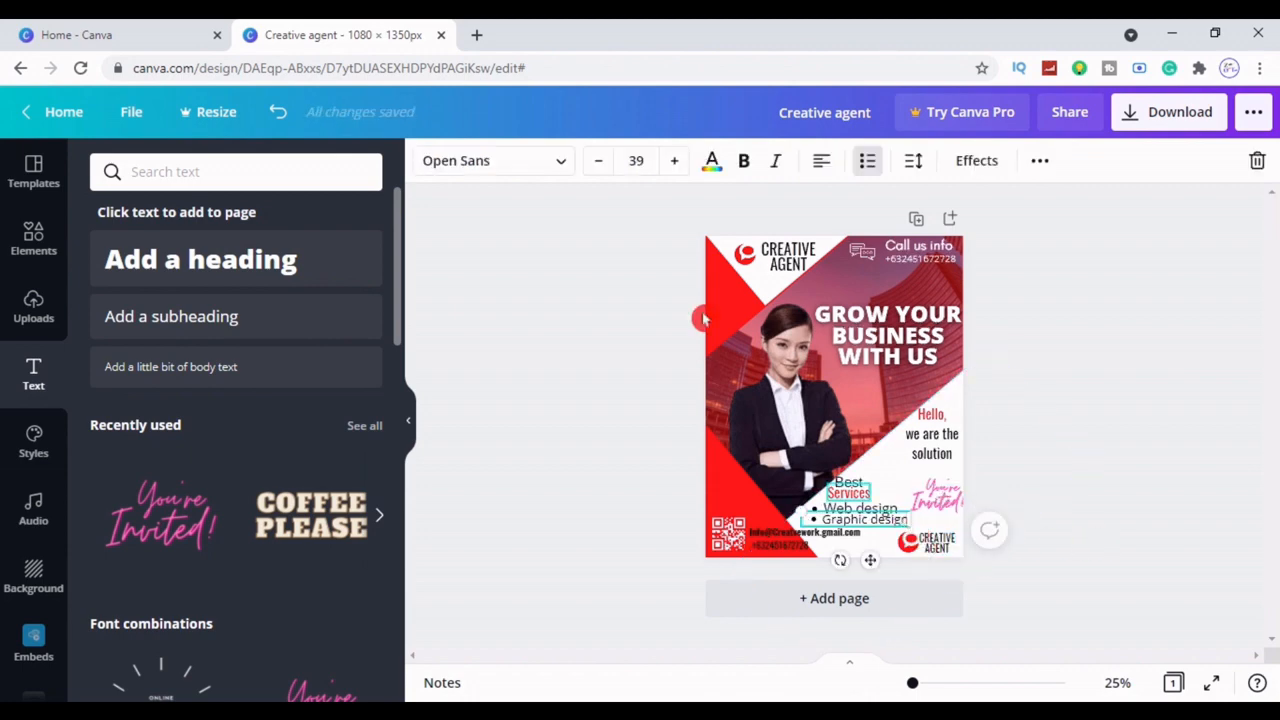
left_click(604, 170)
left_click(604, 170)
left_click(1139, 422)
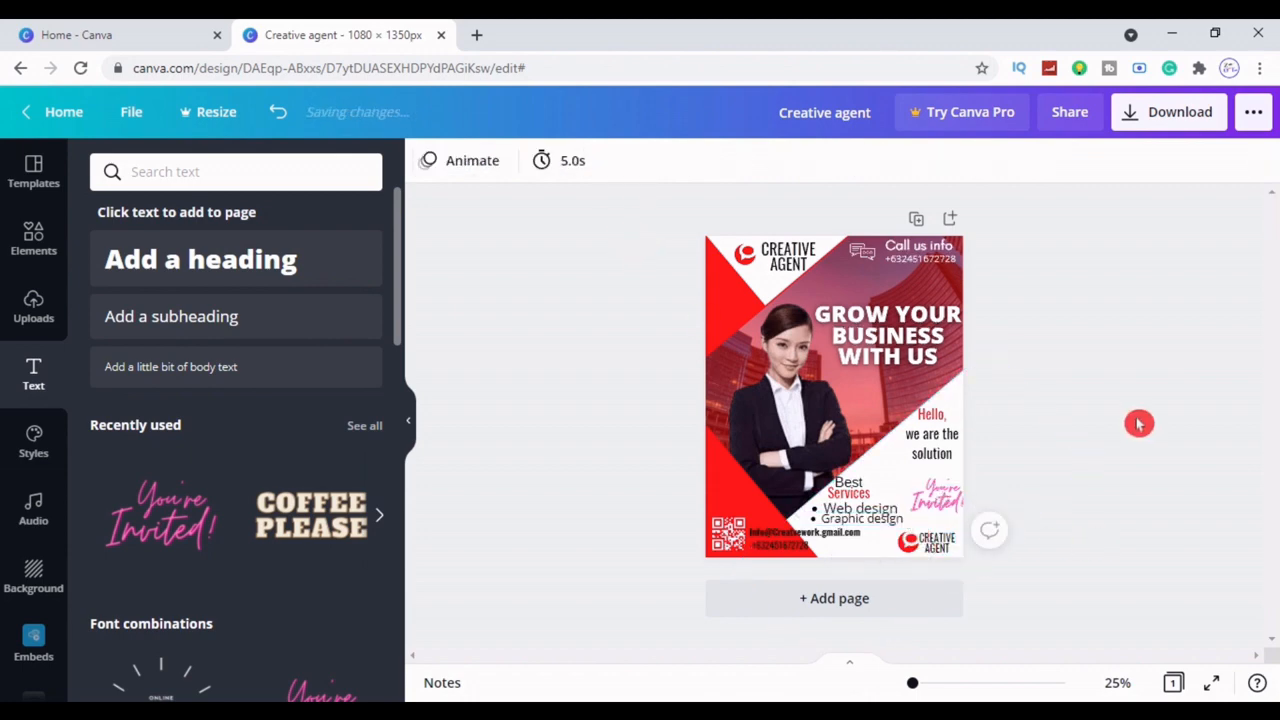
left_click(858, 543)
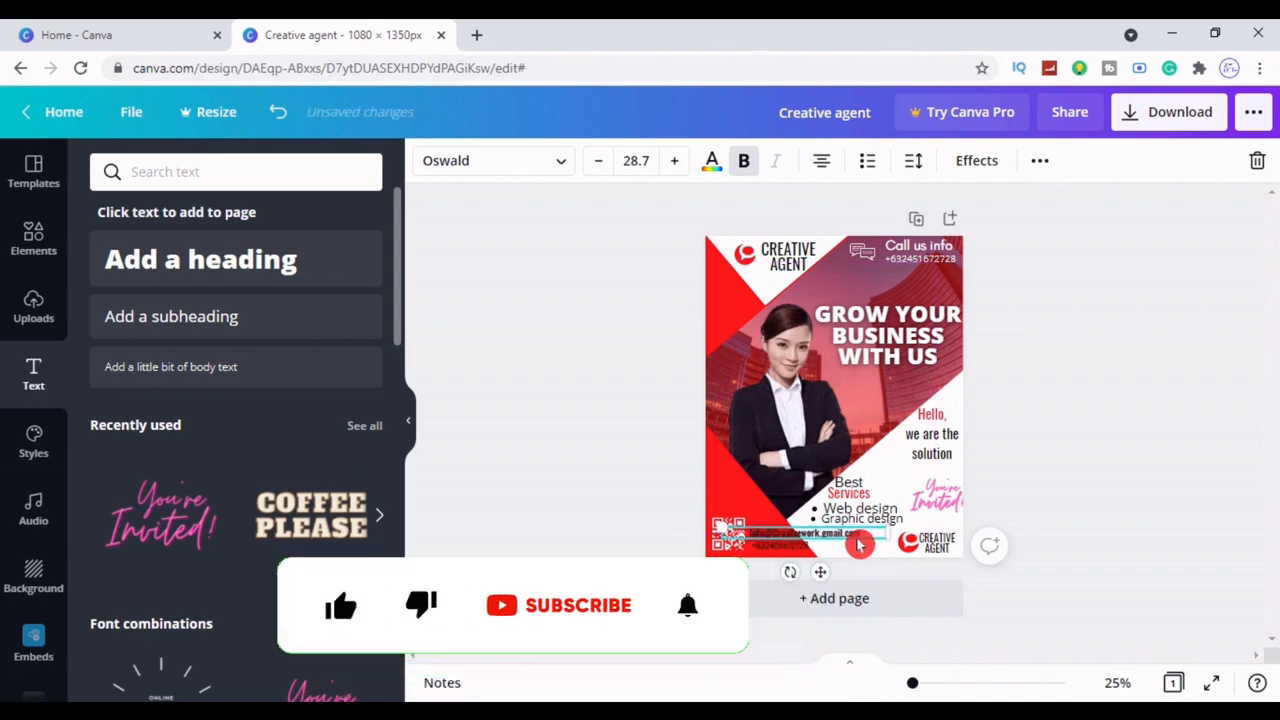
left_click(1117, 538)
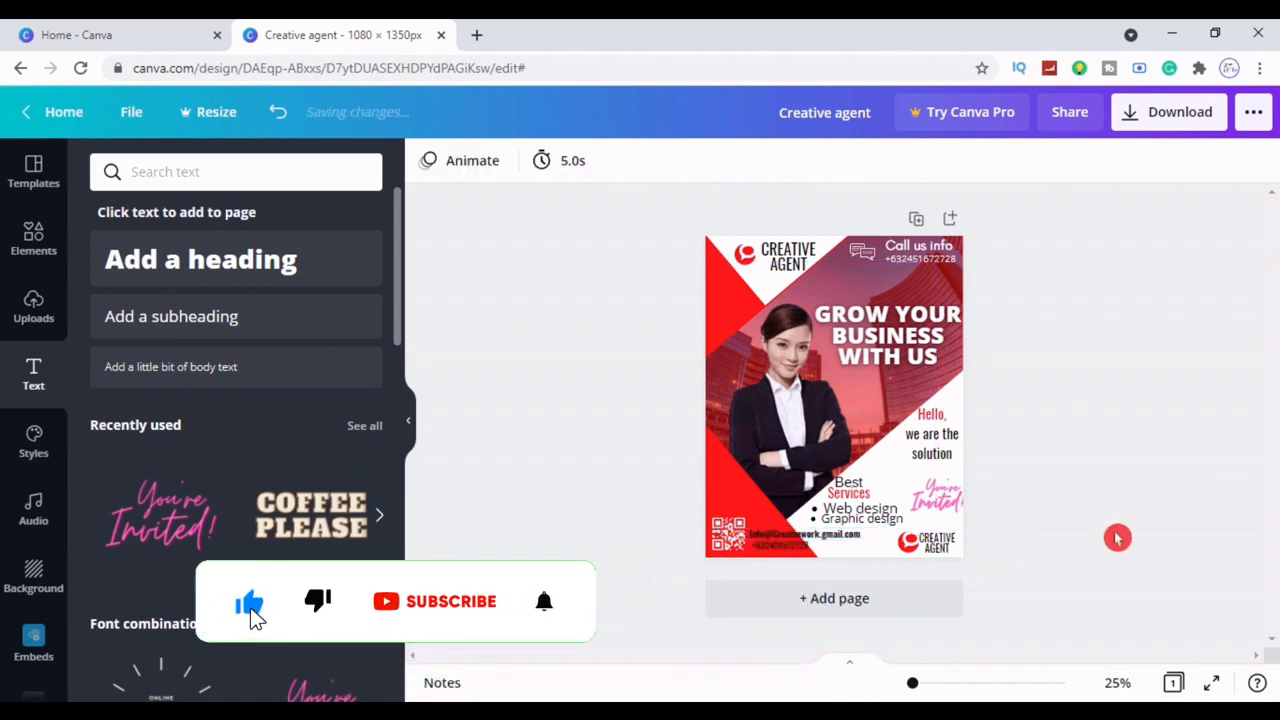
left_click(766, 546)
left_click(1208, 520)
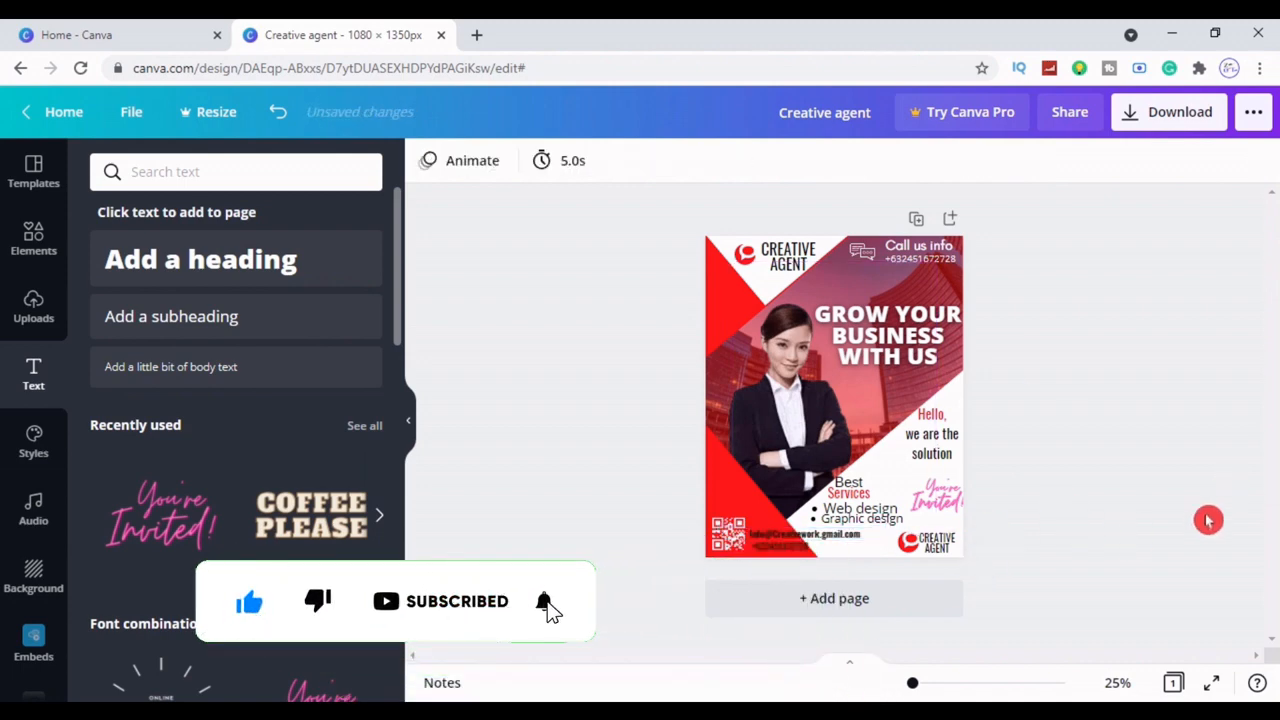
Add a line, stand it vertically beside Hello, colour it red, and shorten both ends
key("l")
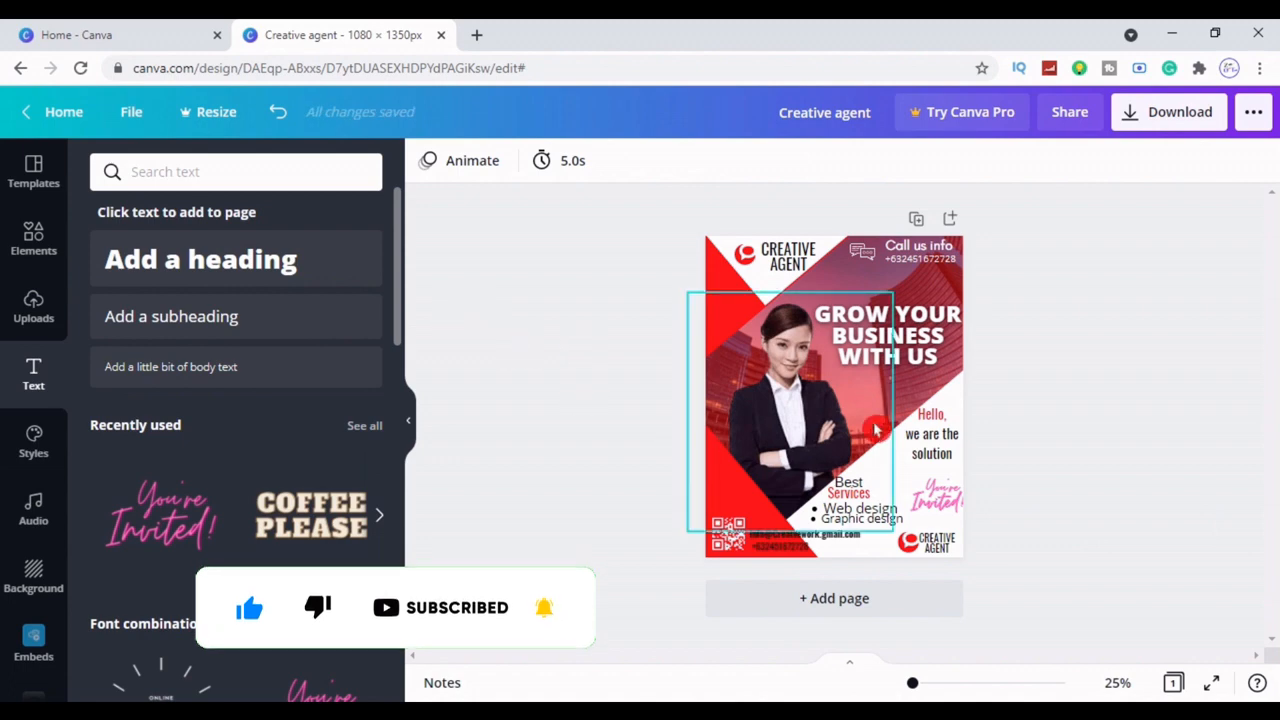
left_click_drag(820, 431, 686, 392)
left_click_drag(802, 408, 868, 503)
left_click_drag(896, 389, 899, 440)
left_click(427, 160)
left_click(210, 258)
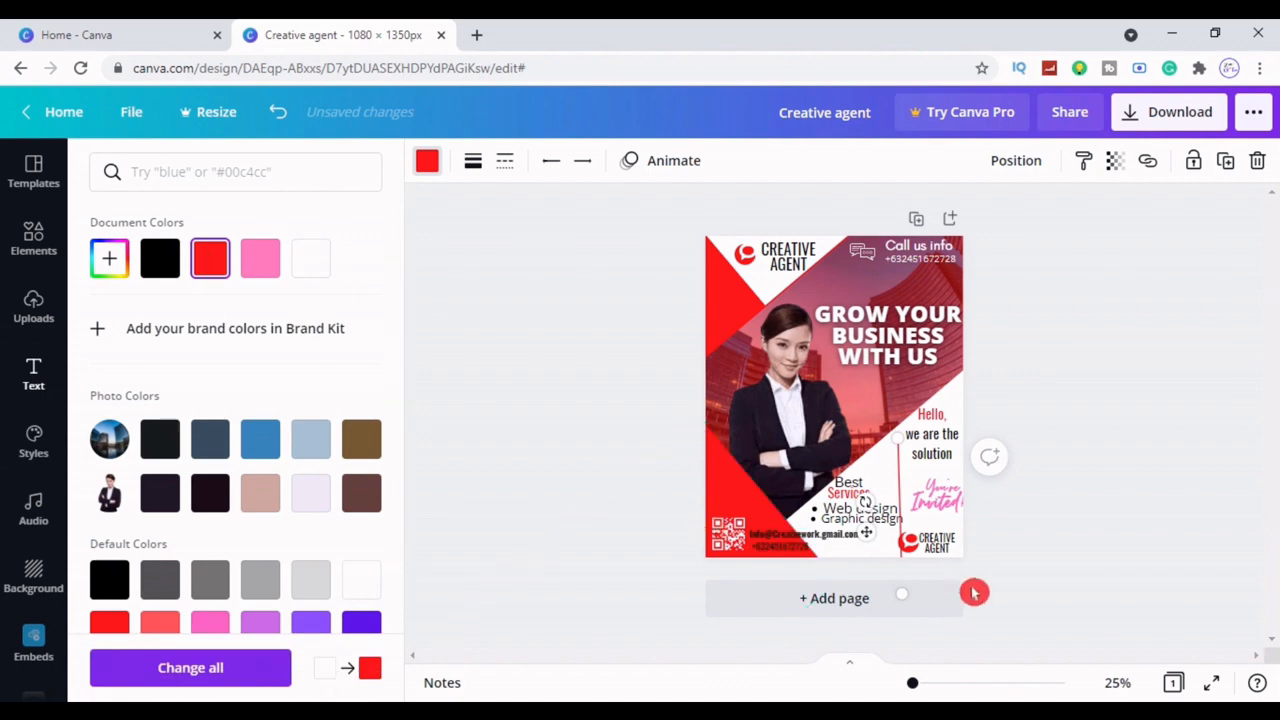
left_click_drag(974, 593, 906, 520)
Review the line's start and end cap options, leaving them unchanged
left_click(551, 160)
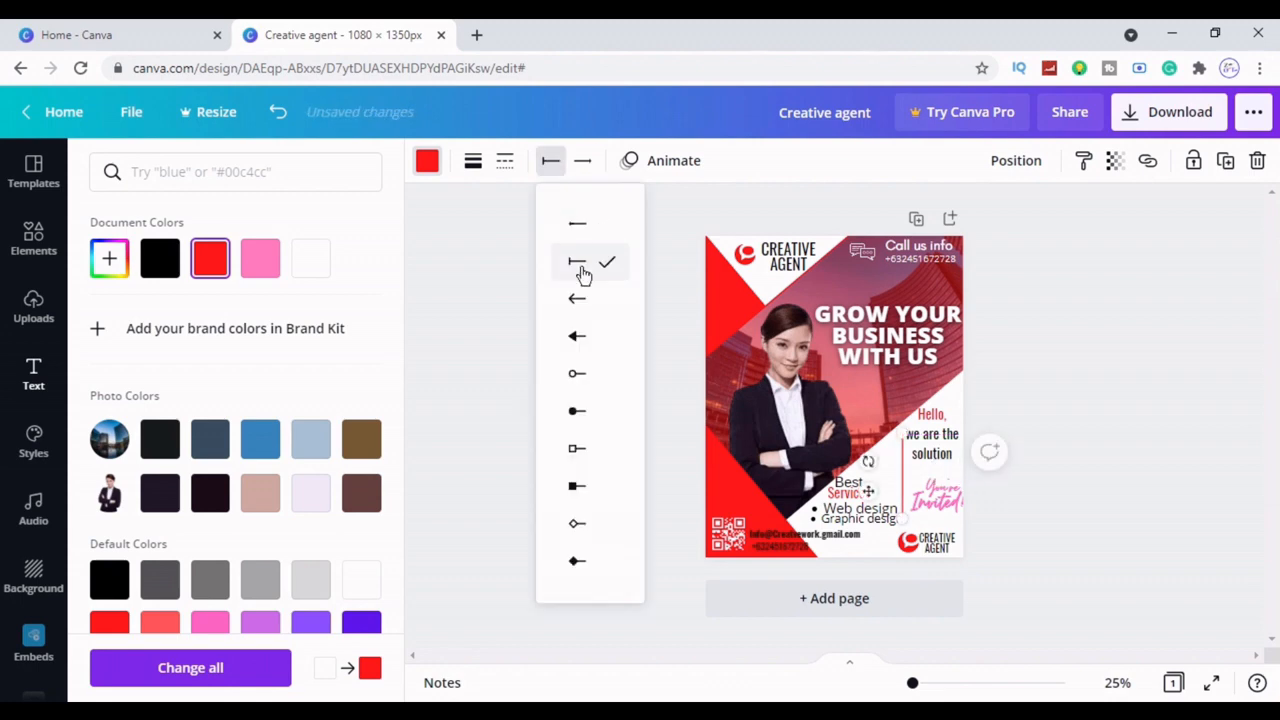
left_click(583, 161)
left_click(694, 296)
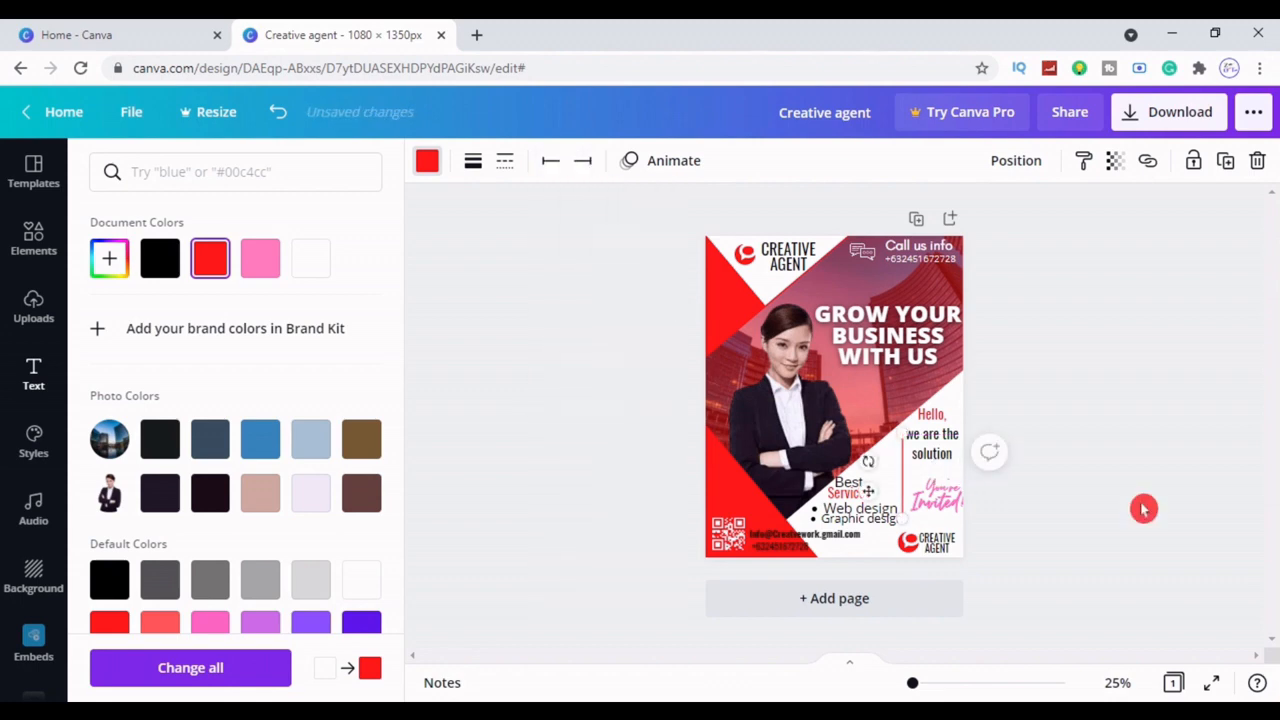
left_click(1143, 509)
left_click(900, 507)
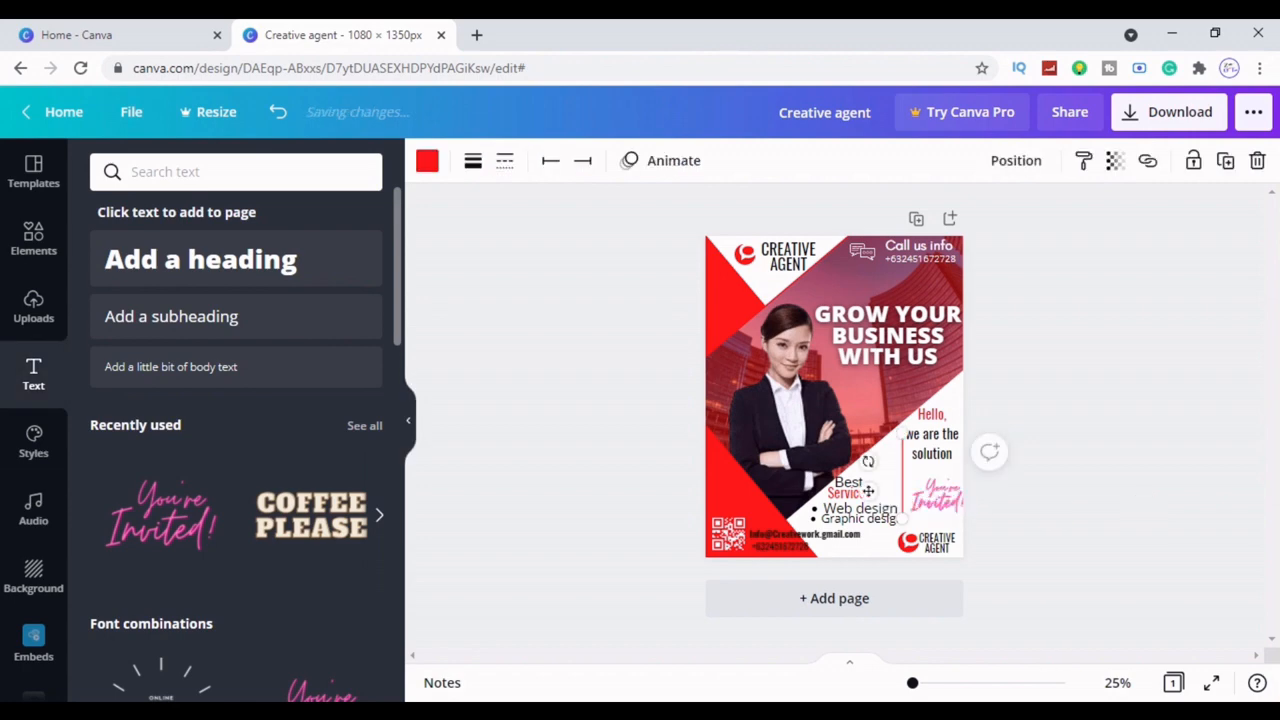
left_click(1047, 514)
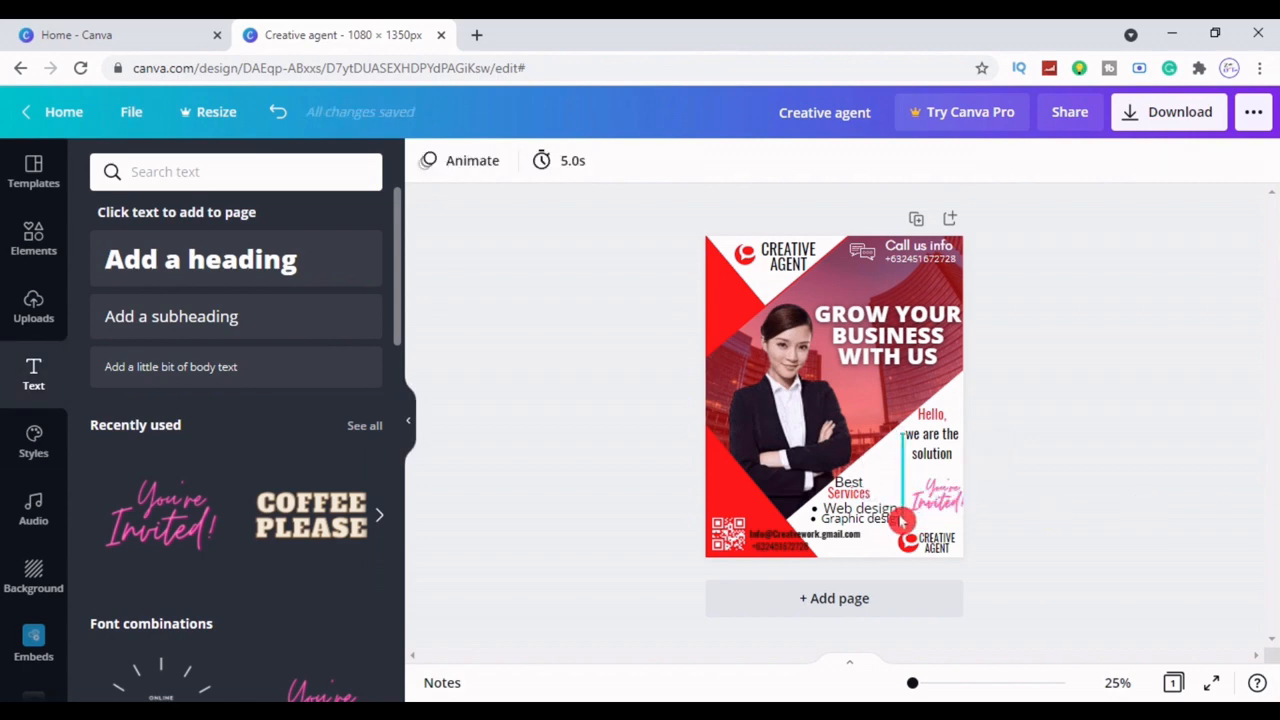
Lower the services list font size to 34
left_click(841, 493)
left_click(601, 160)
left_click(601, 160)
left_click(601, 160)
left_click(1234, 294)
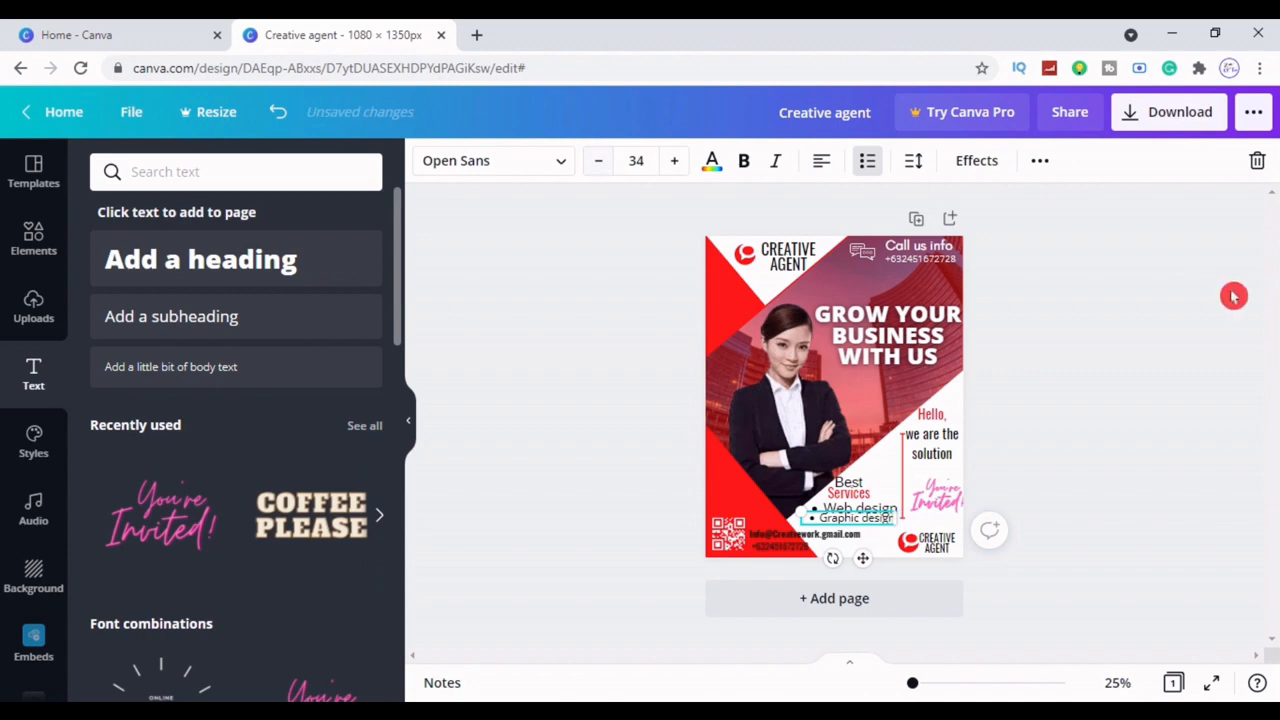
Nudge Graphic design slightly right and Best slightly right and down
left_click(853, 522)
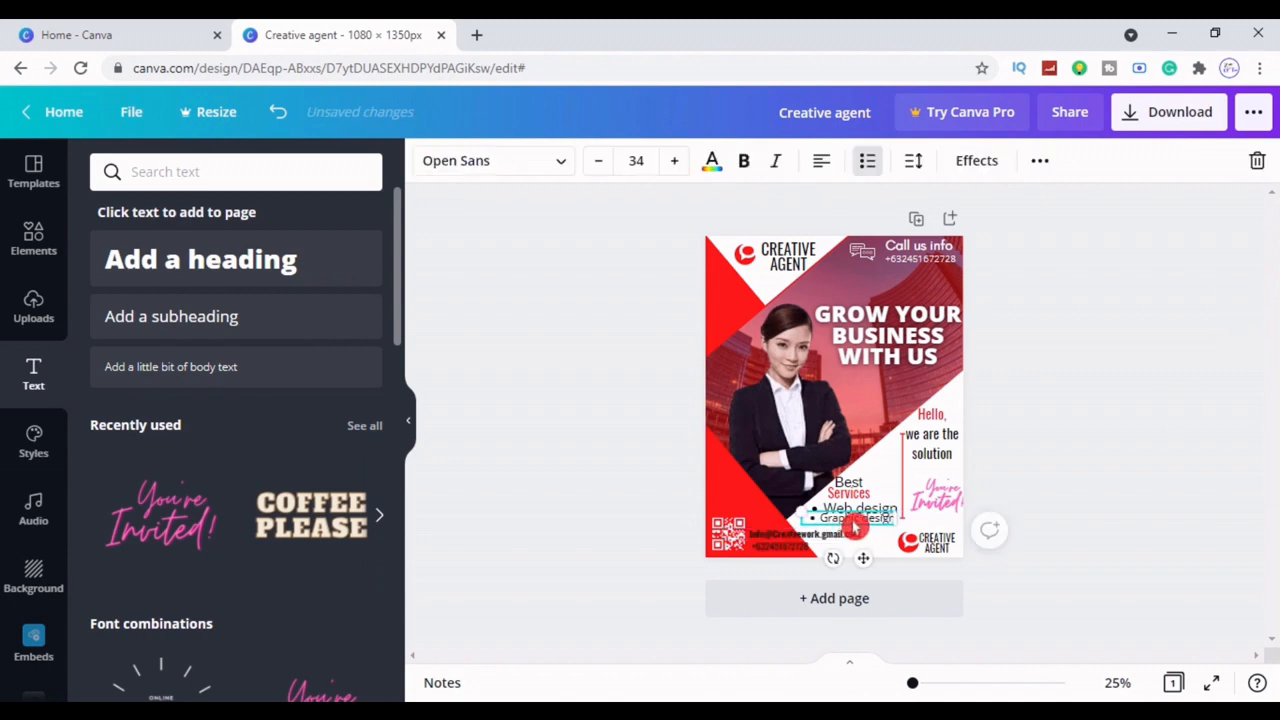
left_click_drag(855, 524, 857, 524)
left_click(1109, 481)
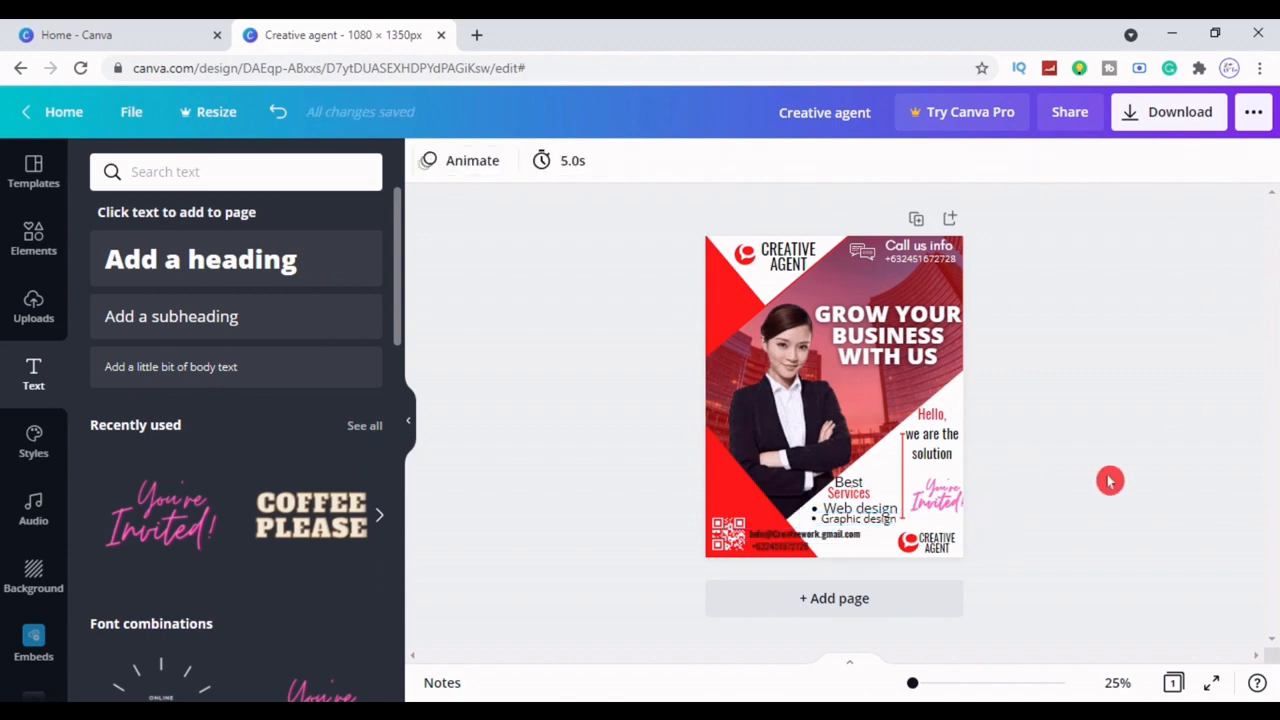
left_click(838, 495)
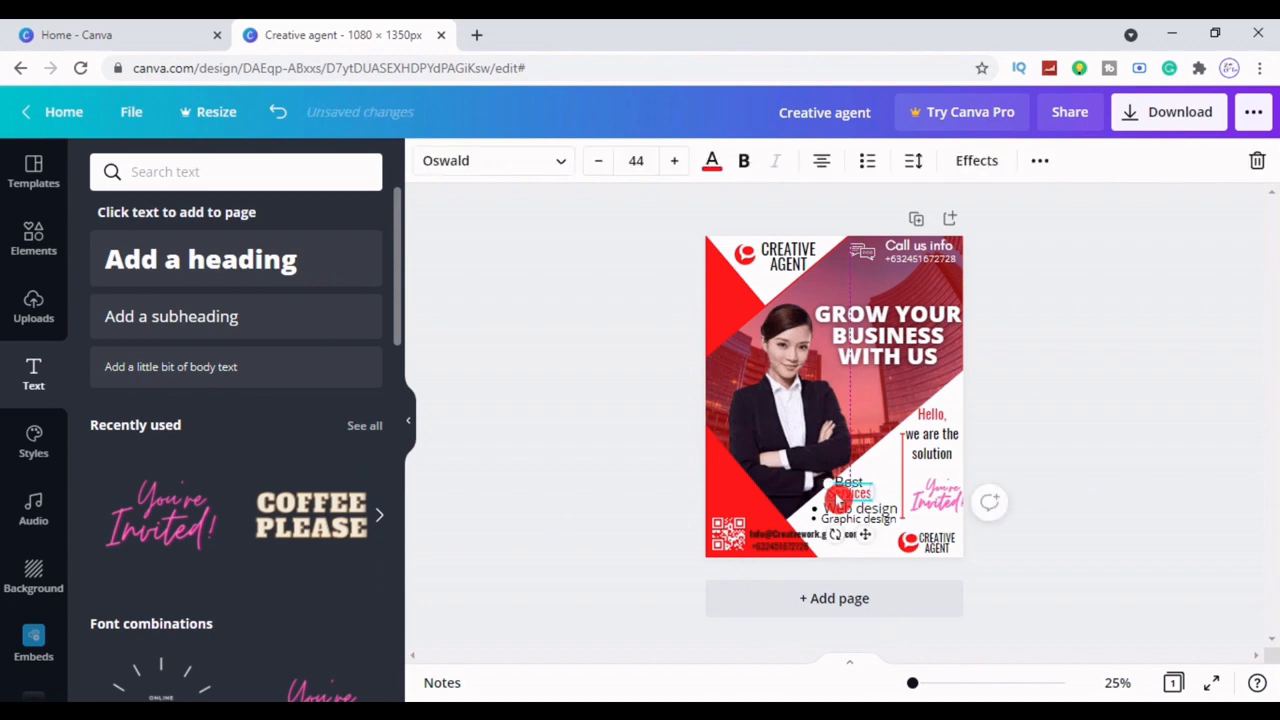
left_click(1194, 537)
left_click(848, 482)
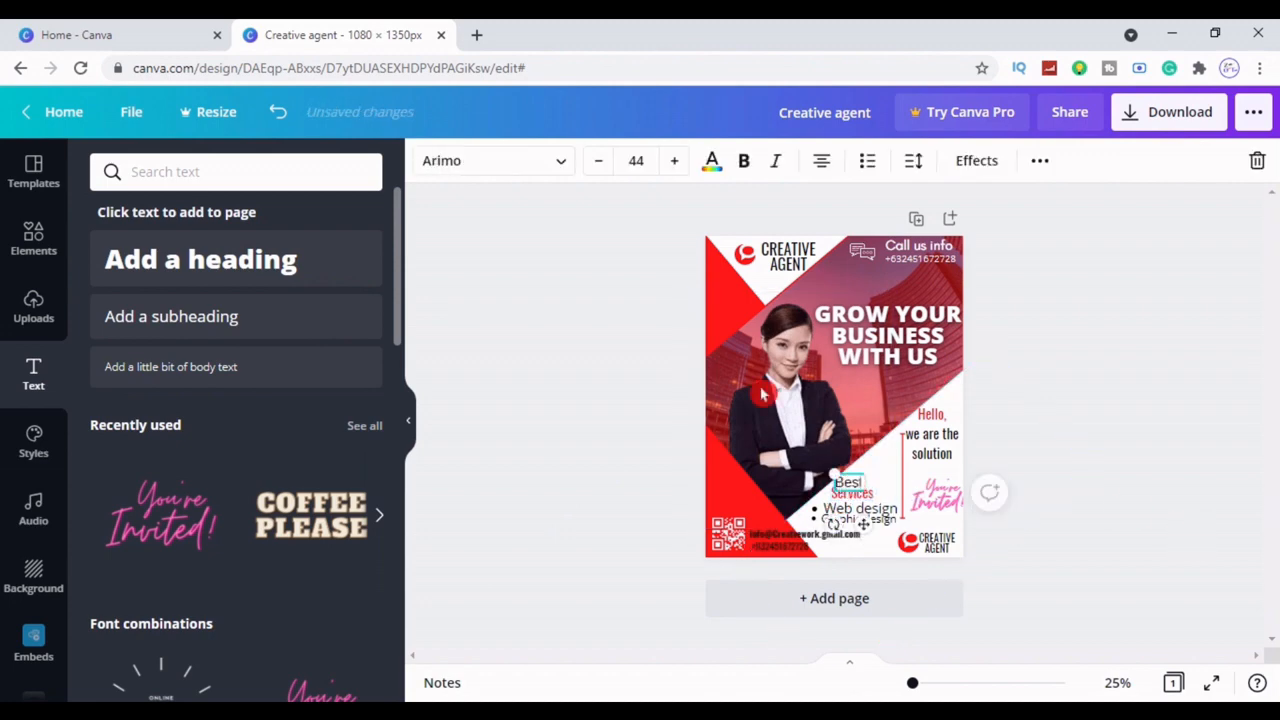
left_click(1210, 524)
left_click_drag(849, 484, 854, 488)
left_click(1145, 511)
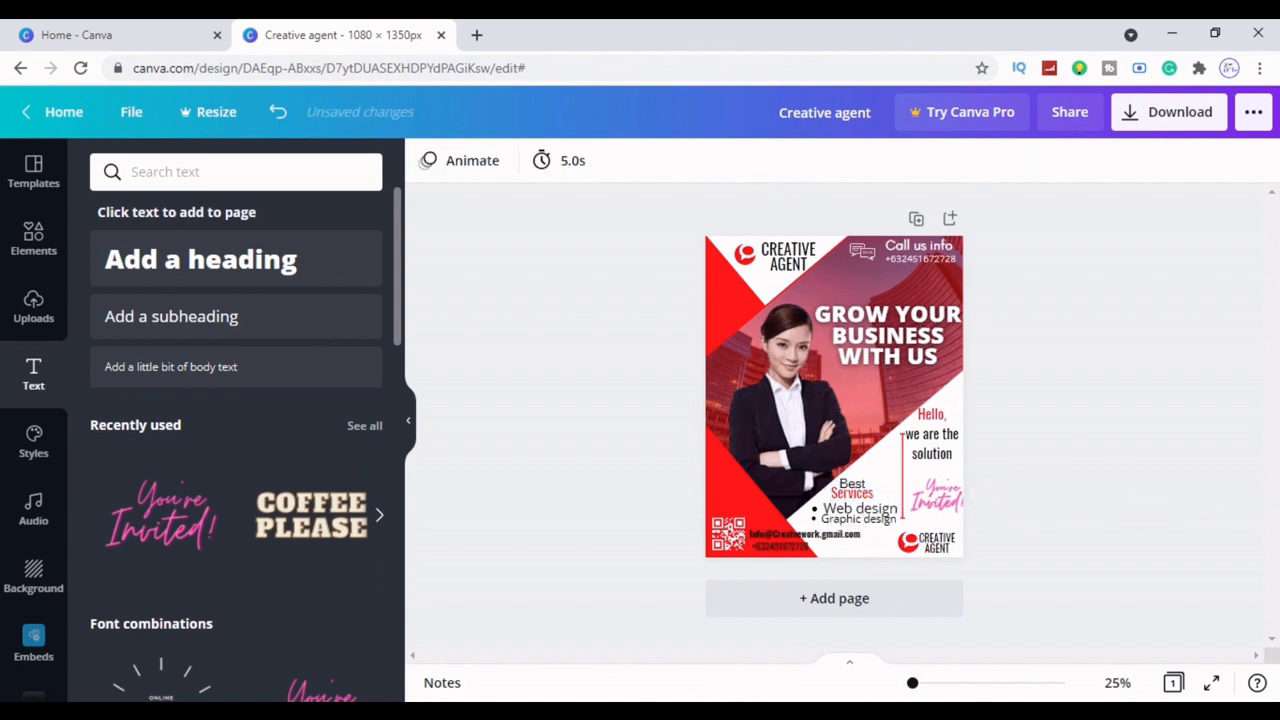
Resize the You're Invited accent to 75, make it black, and download the poster as PNG
left_click(940, 493)
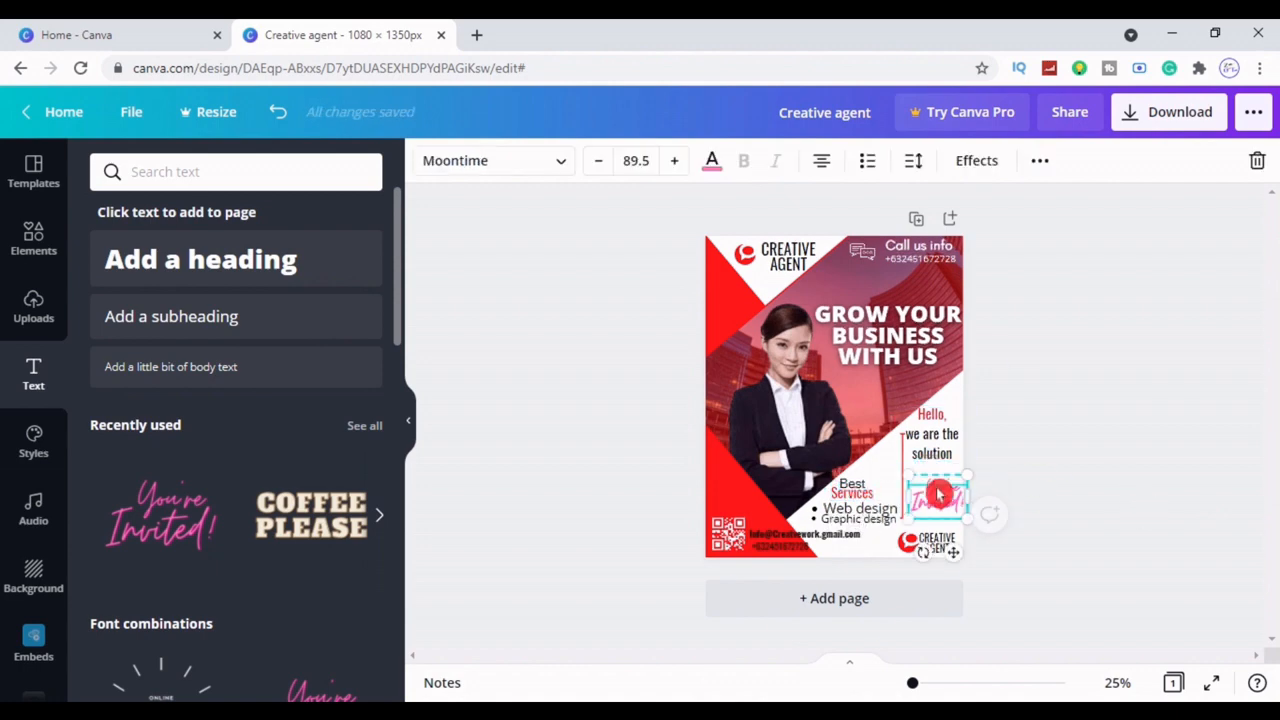
left_click_drag(957, 515, 955, 503)
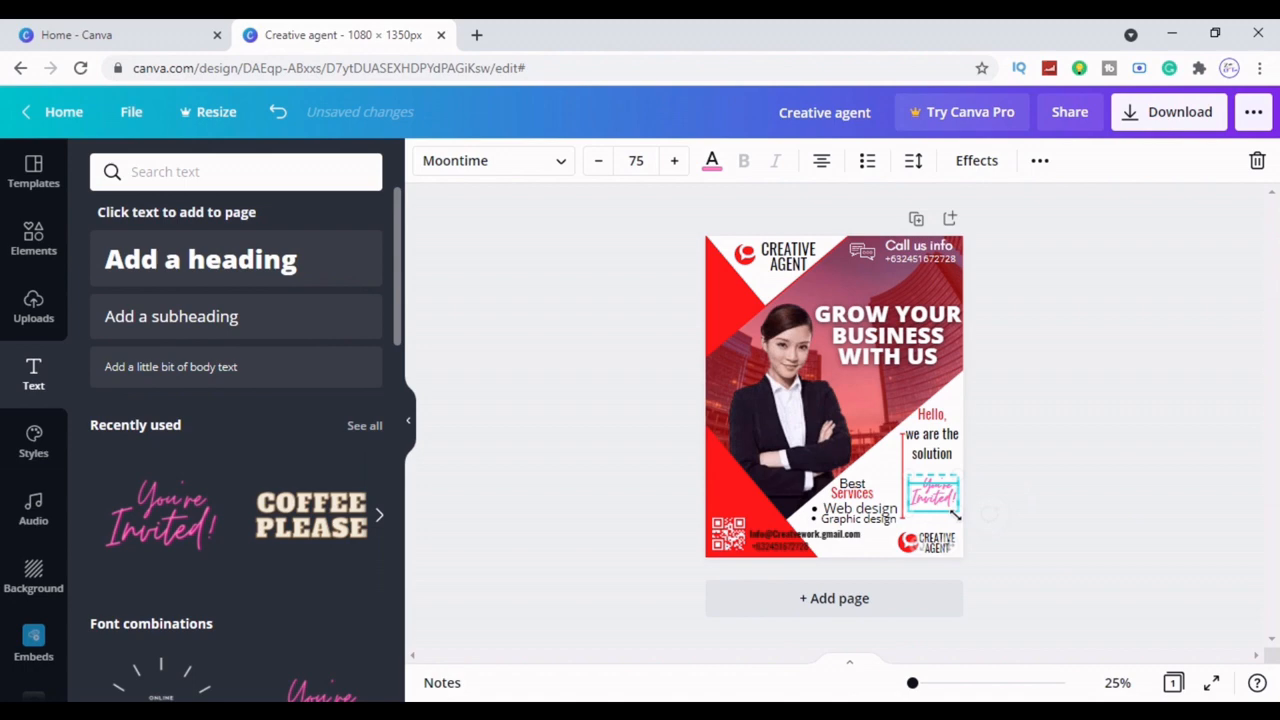
double_click(932, 495)
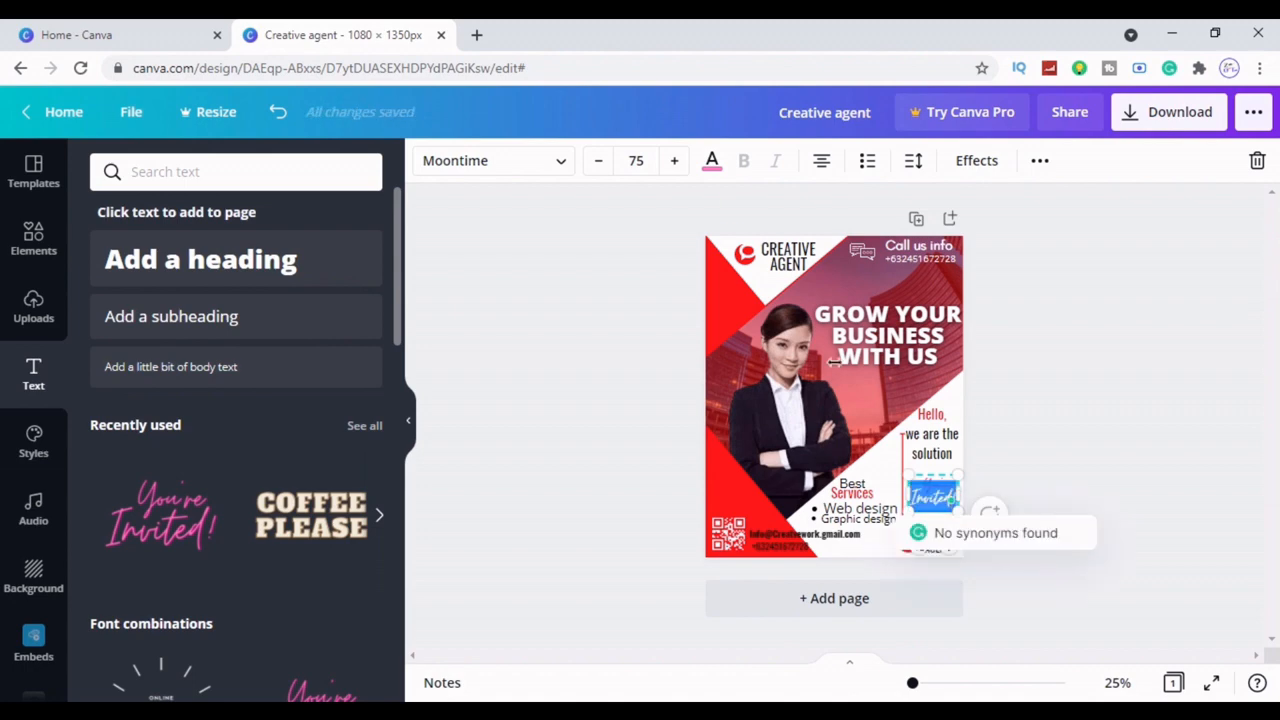
left_click(712, 162)
left_click(157, 264)
left_click(503, 372)
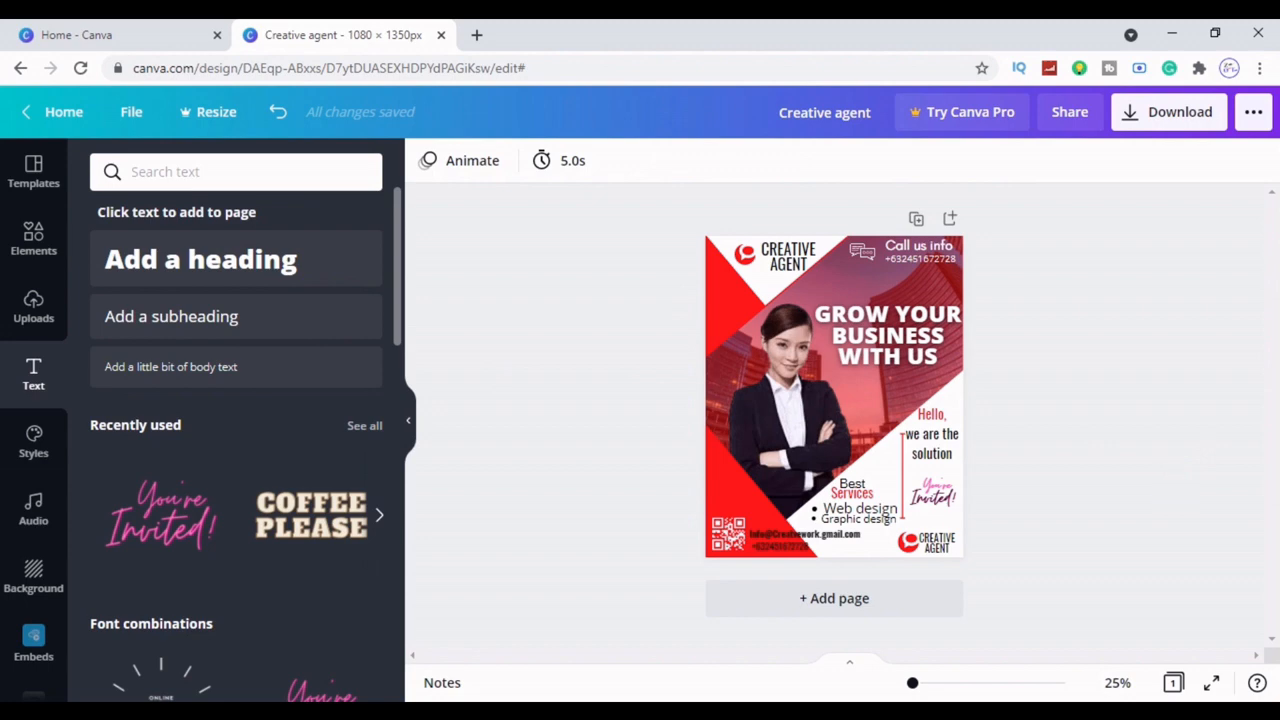
left_click(1132, 117)
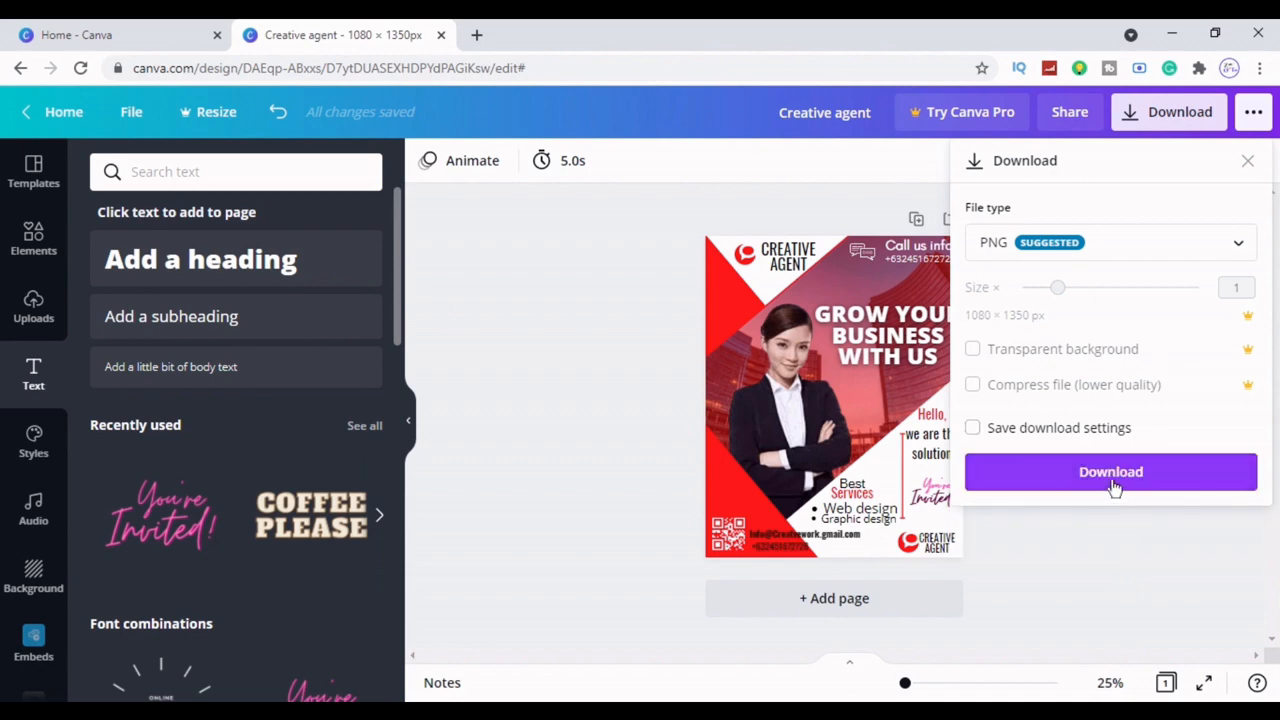
left_click(1175, 492)
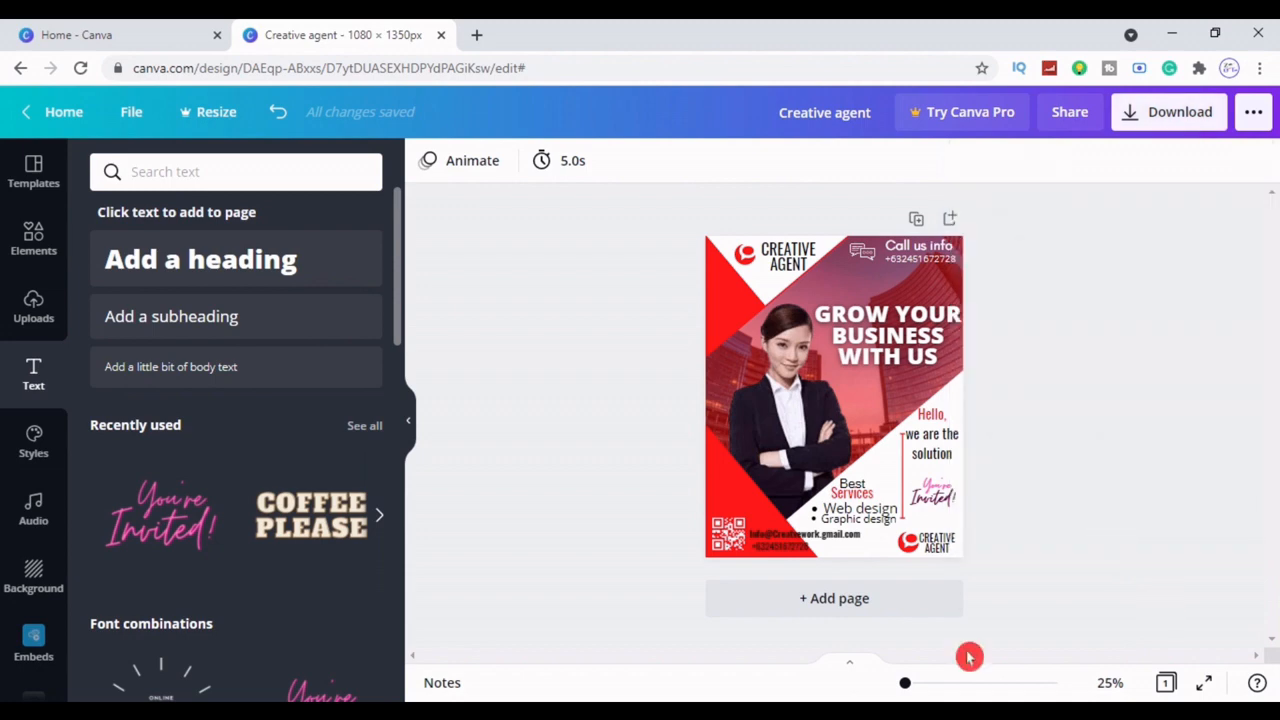